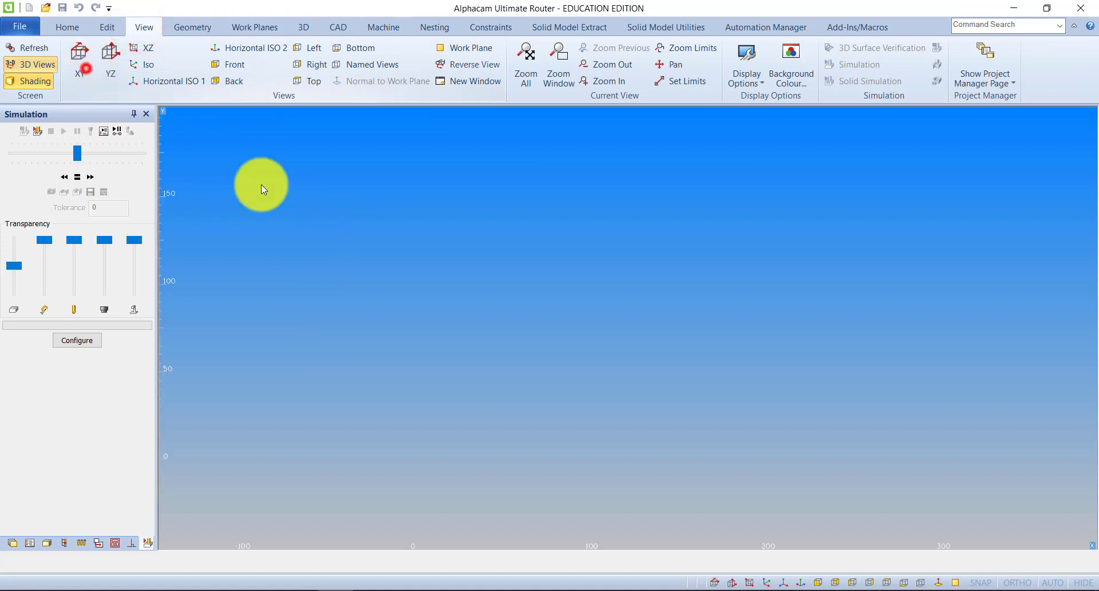
In the XY view, draw an open chain of four connected lines ending at about X 18, Y 127, leaving a gap to its start.
left_click(85, 60)
left_click(183, 24)
left_click(195, 59)
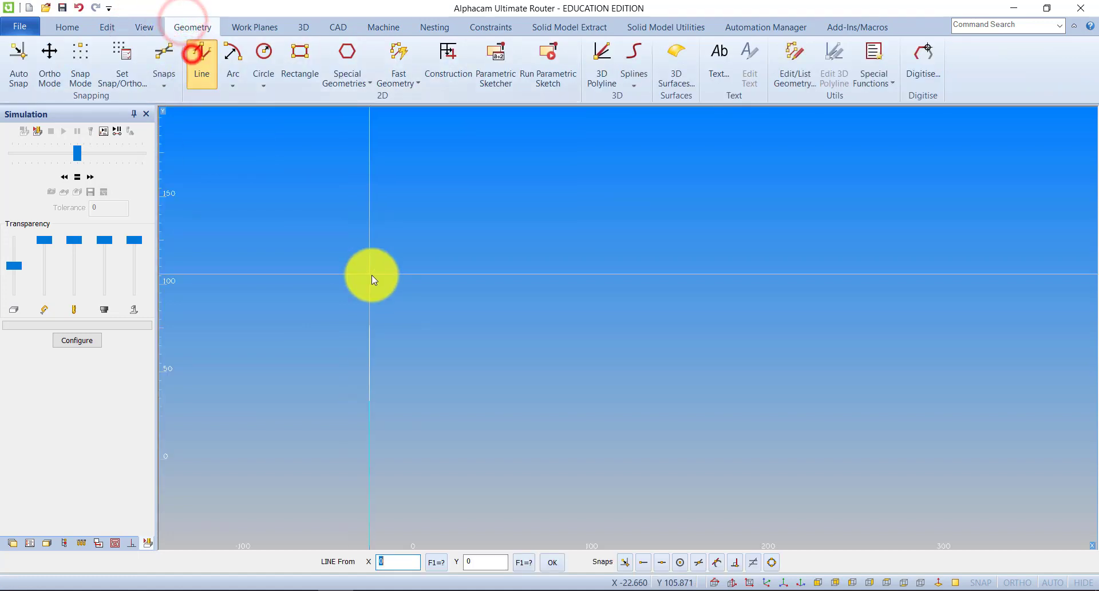
left_click(391, 291)
left_click(599, 437)
left_click(871, 181)
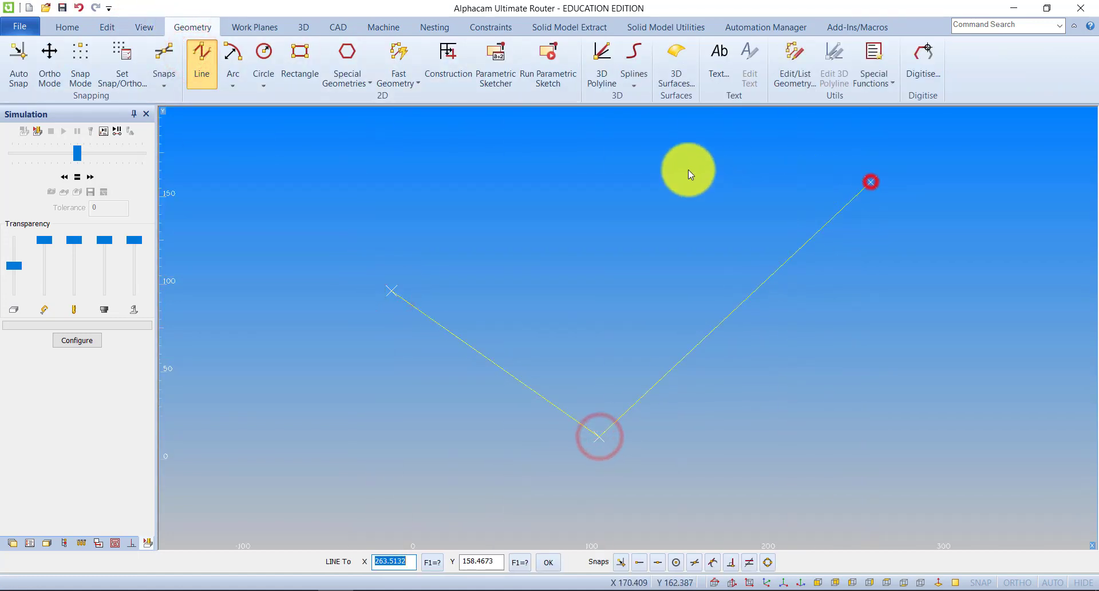
left_click(580, 155)
left_click(441, 237)
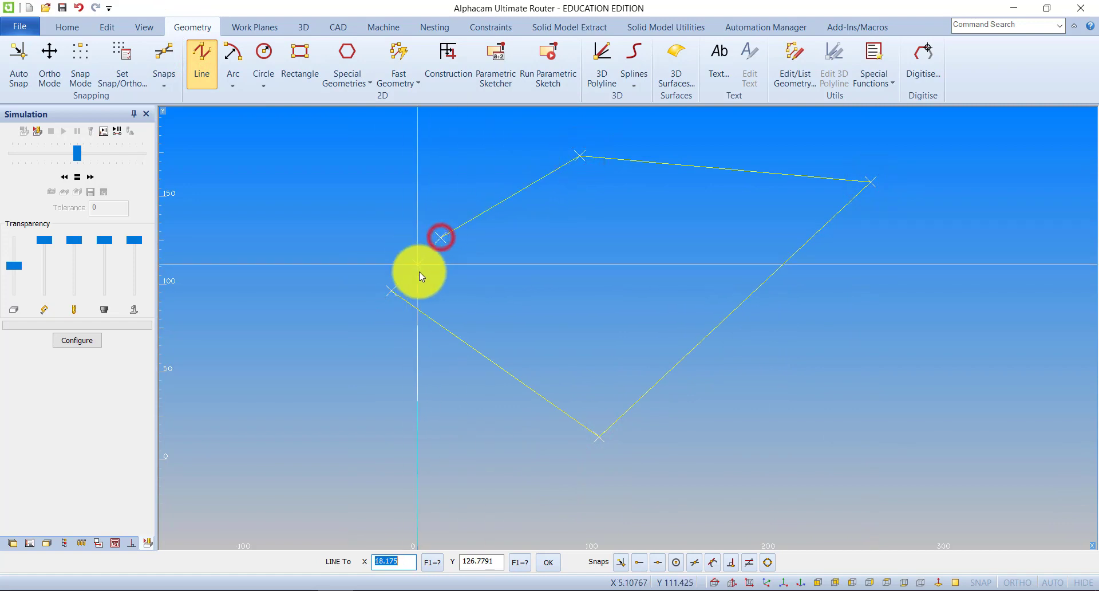
right_click(413, 273)
middle_click_drag(506, 279, 527, 295)
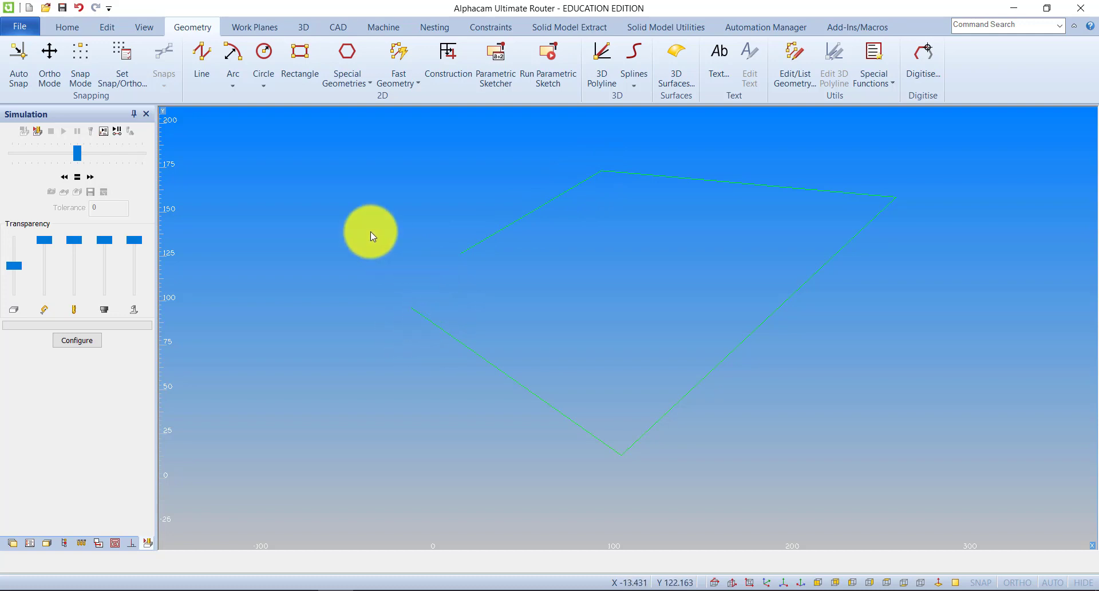
Use Fillet on individual elements to join the two open line ends into a sharp corner, closing the four-sided shape.
left_click(107, 27)
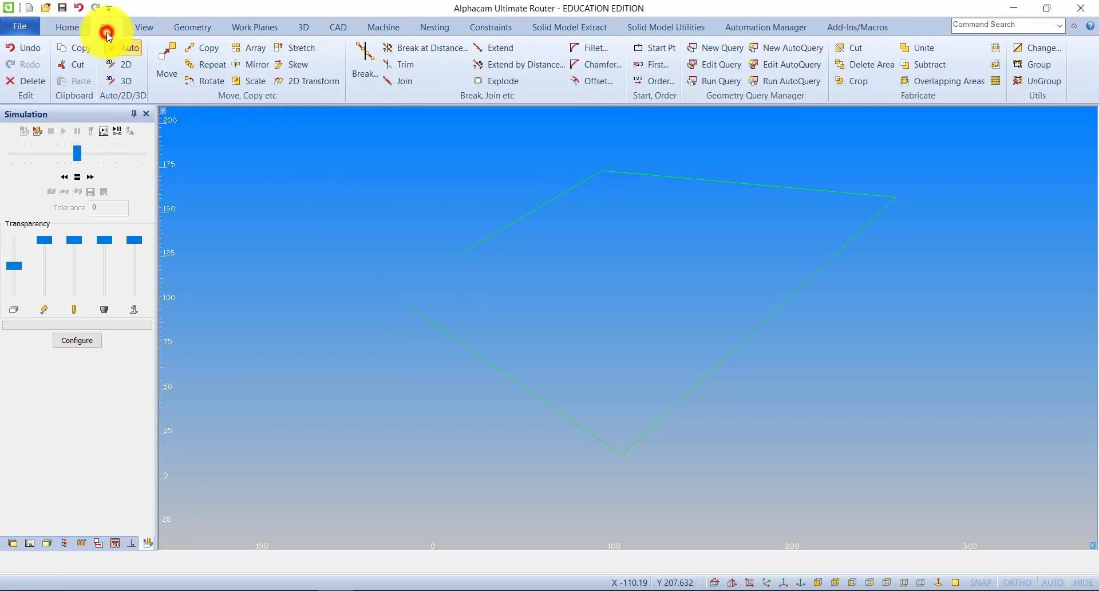
left_click(592, 49)
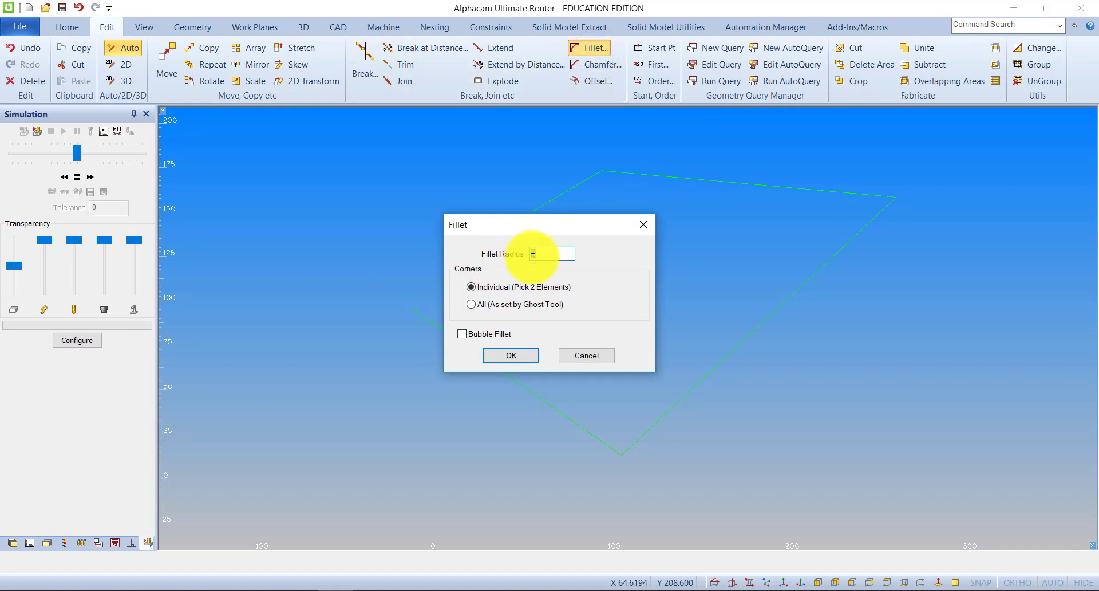
left_click(503, 356)
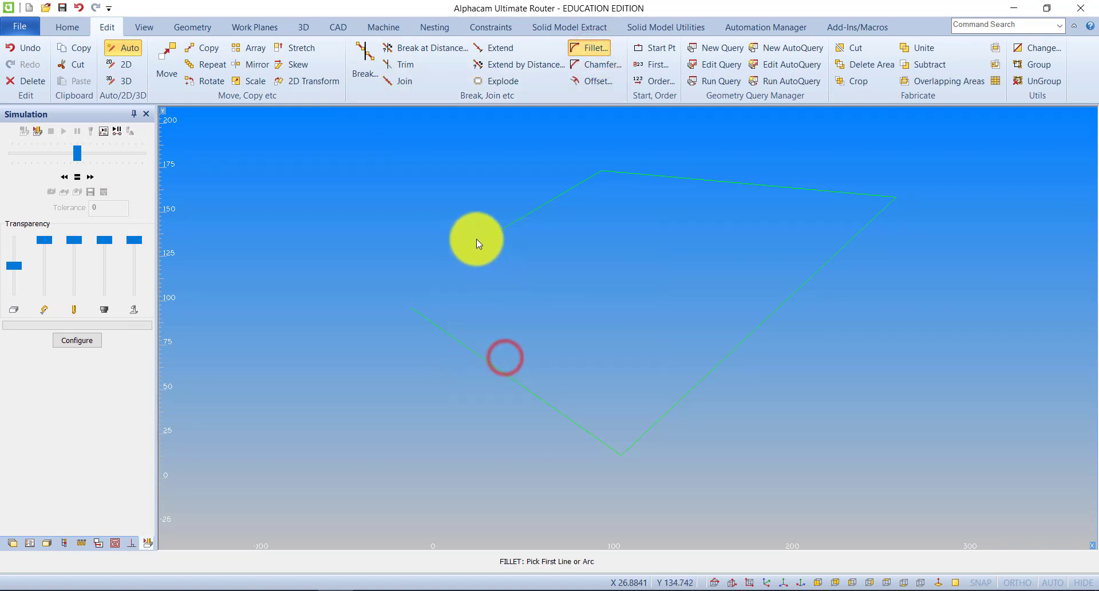
left_click(478, 242)
left_click(418, 313)
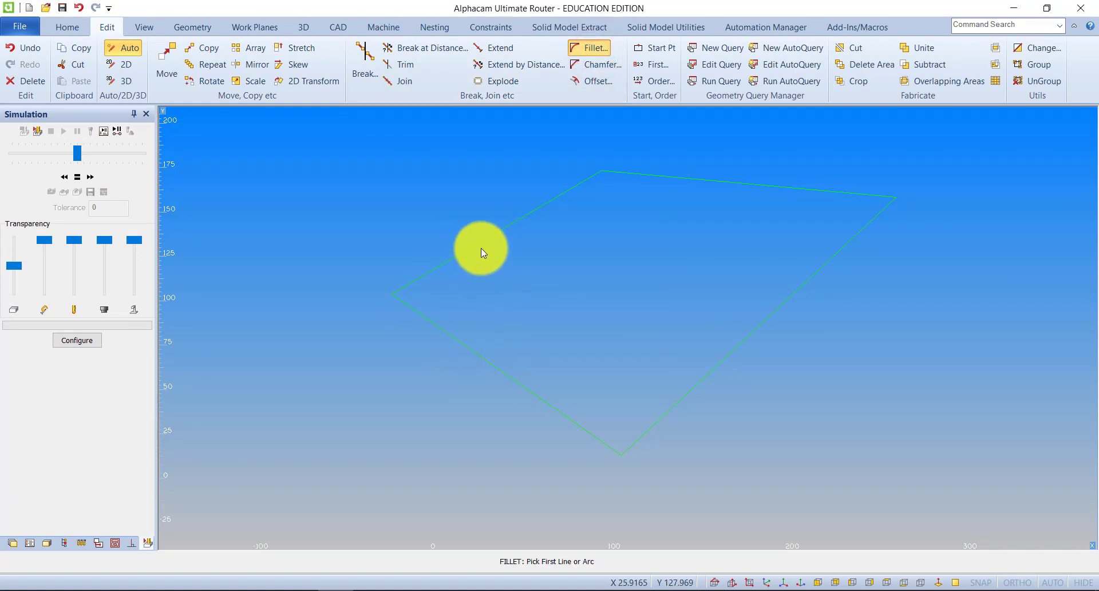
middle_click_drag(591, 301, 449, 346)
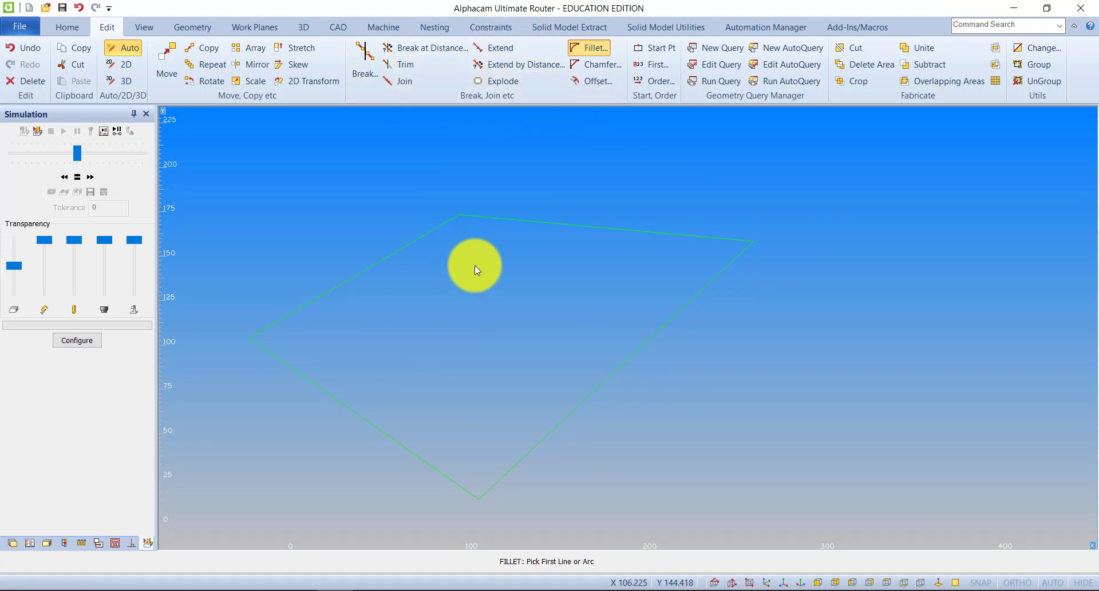
middle_click_drag(475, 266, 523, 261)
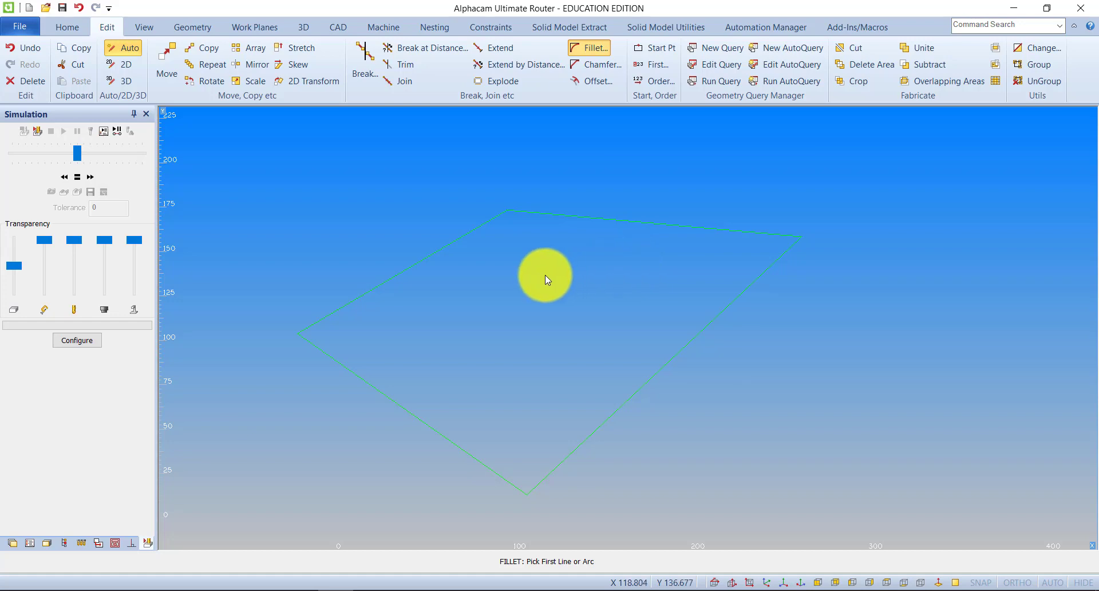
Delete all of the four-sided practice geometry and confirm the deletion.
left_click(23, 81)
left_click(639, 561)
left_click(601, 563)
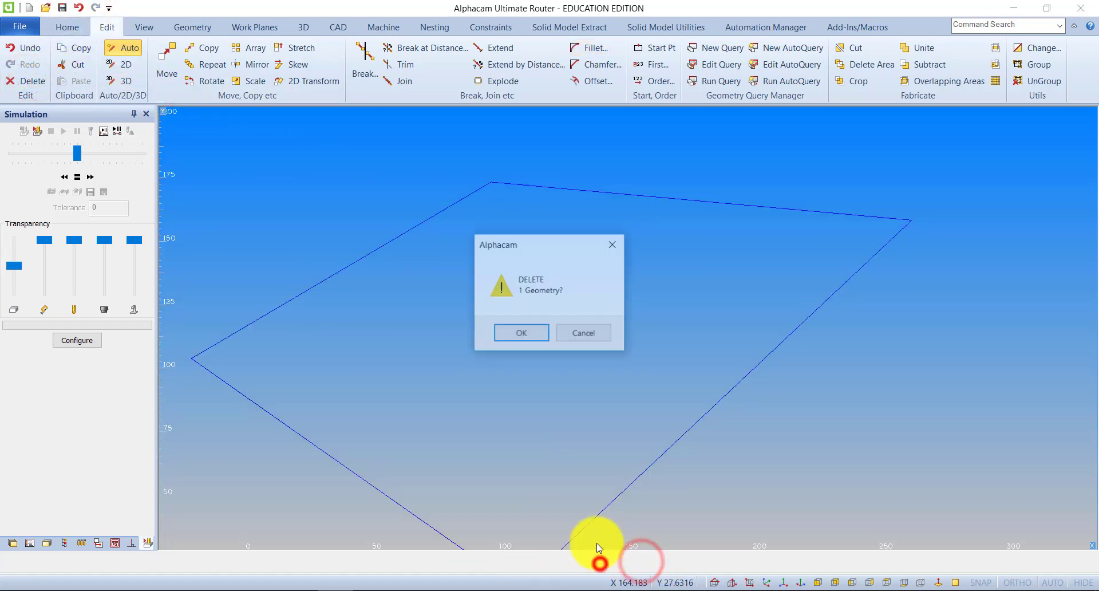
left_click(526, 337)
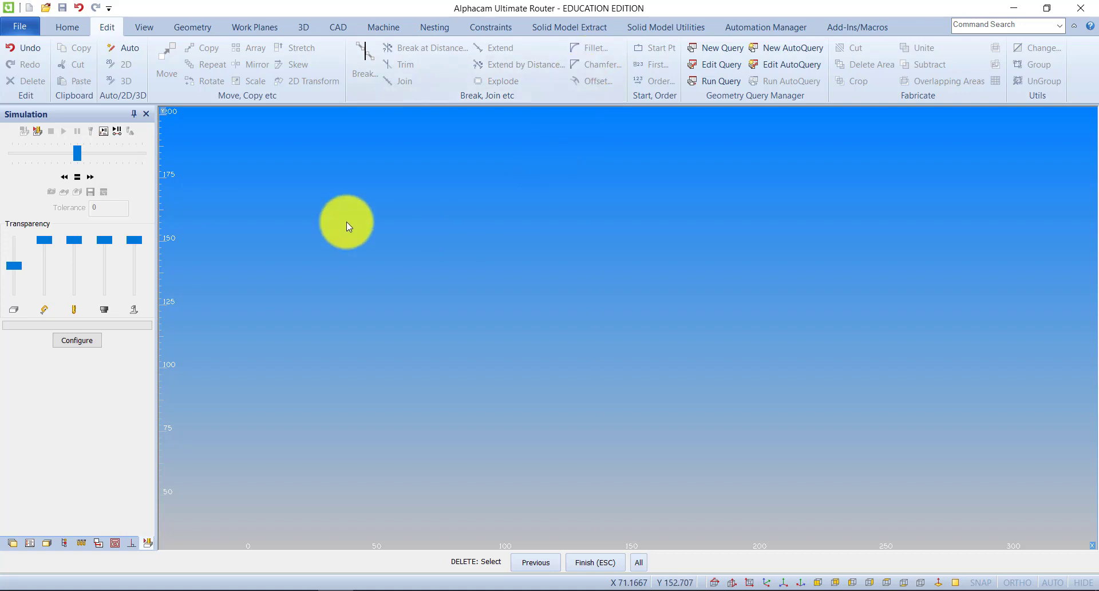
Draw a rectangle from corner X 0, Y 0 to corner X 400, Y 500.
left_click(189, 29)
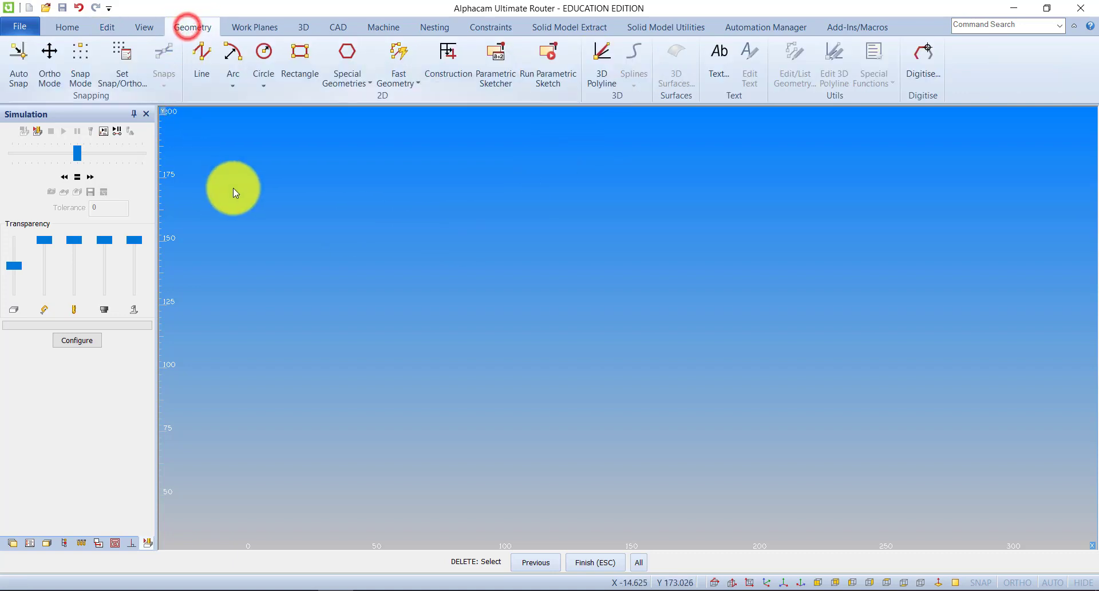
left_click(300, 60)
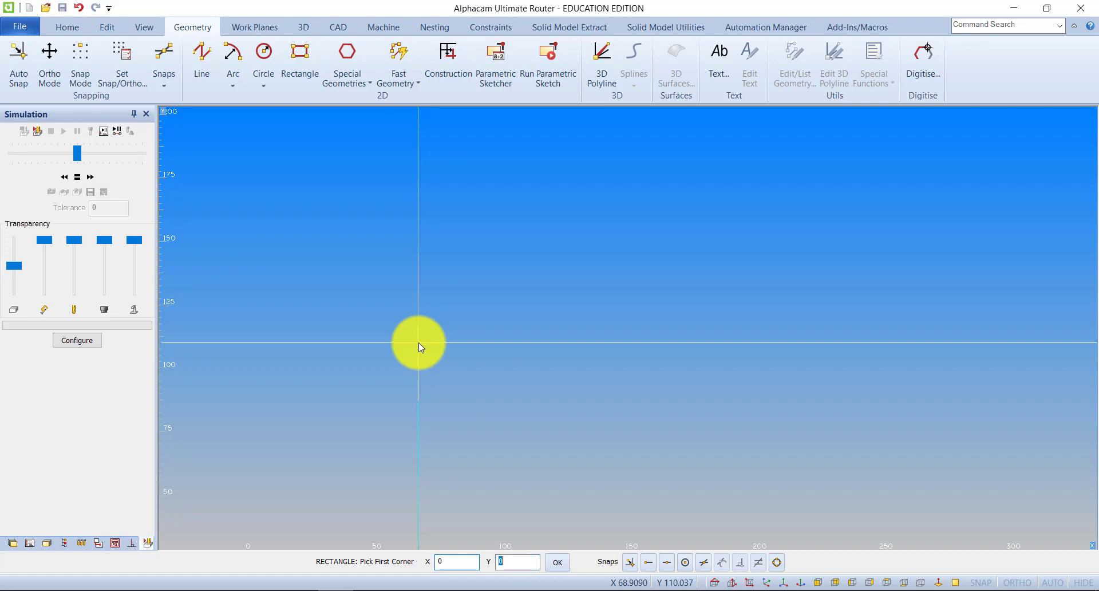
key("Return")
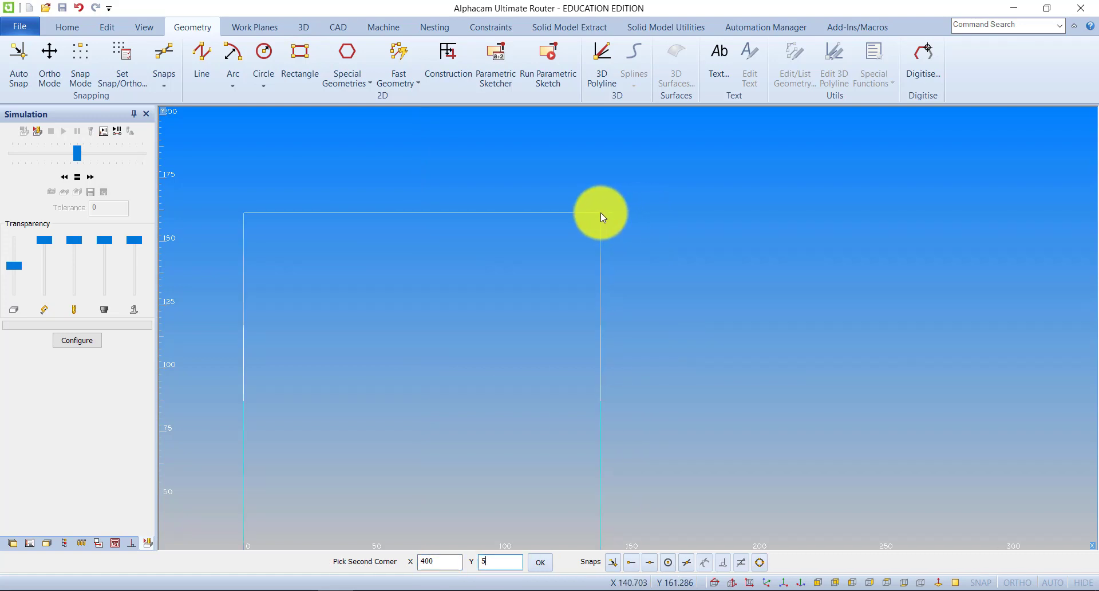
type("00")
key("Return")
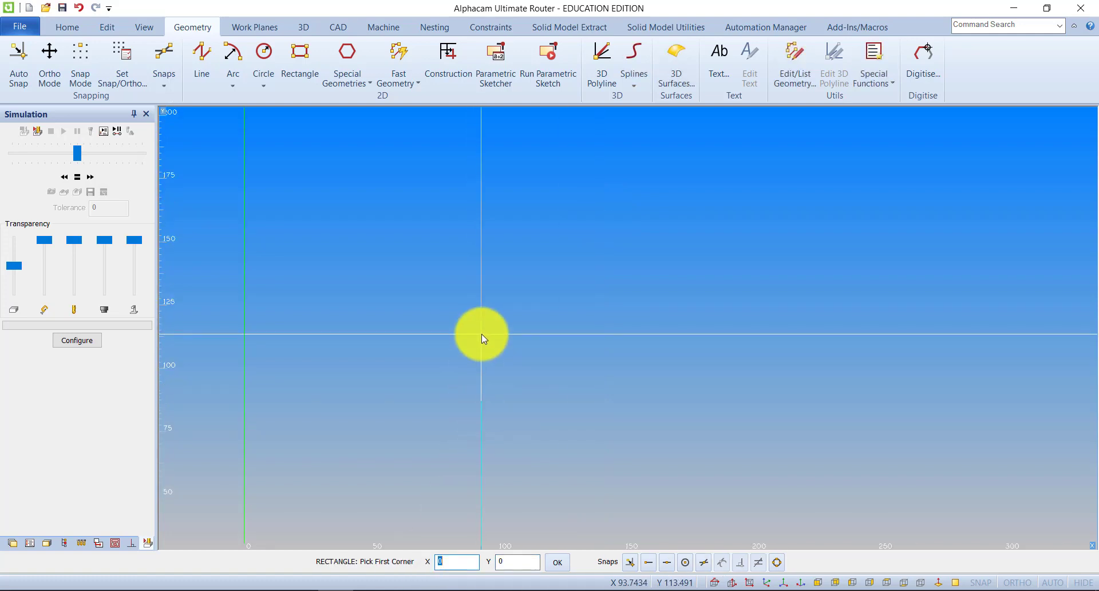
scroll(482, 334, "down", 6)
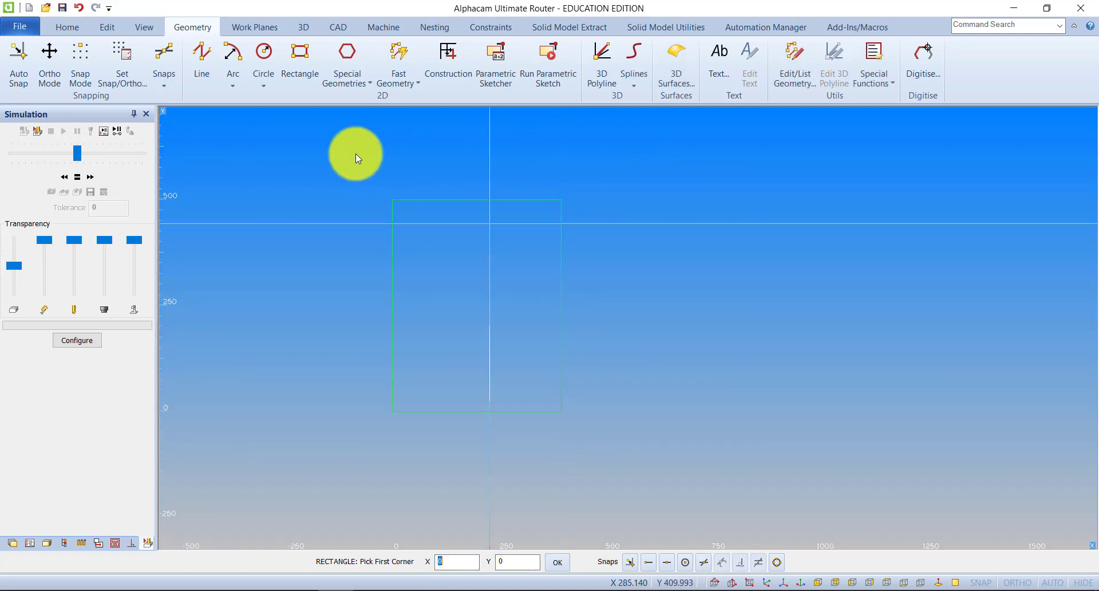
Offset the whole rectangle geometry inward by a distance of 75, keeping the original.
left_click(102, 27)
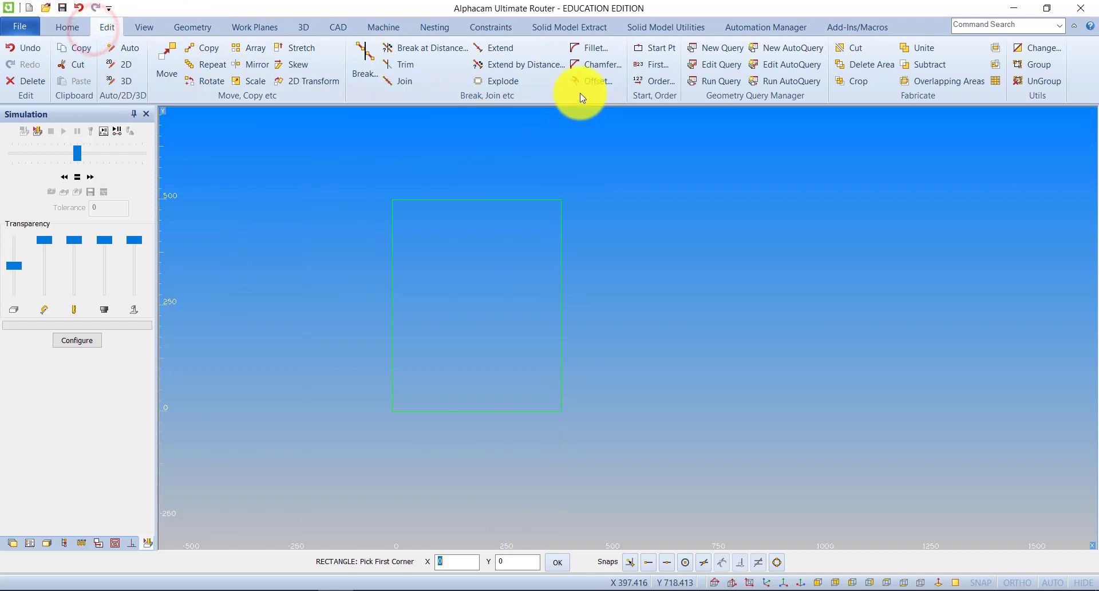
left_click(591, 81)
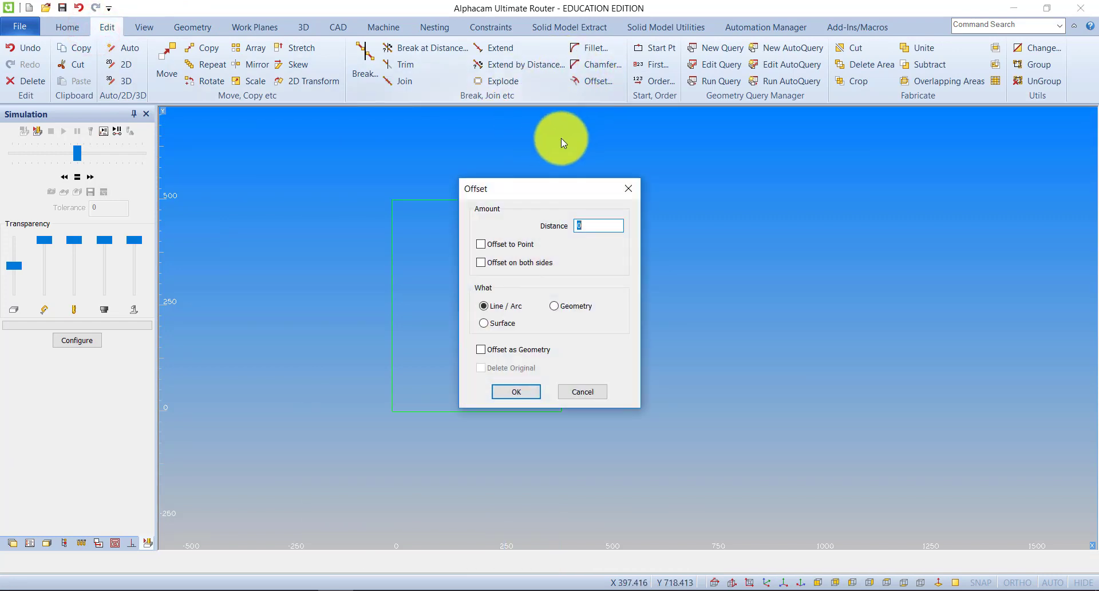
type("75")
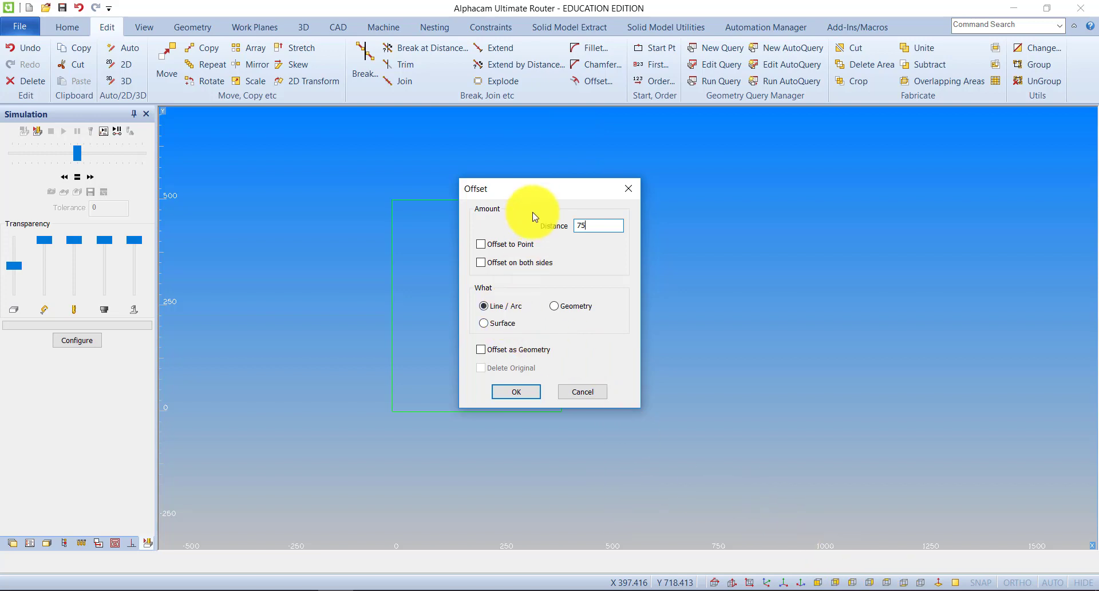
left_click_drag(540, 196, 632, 191)
left_click_drag(697, 187, 761, 179)
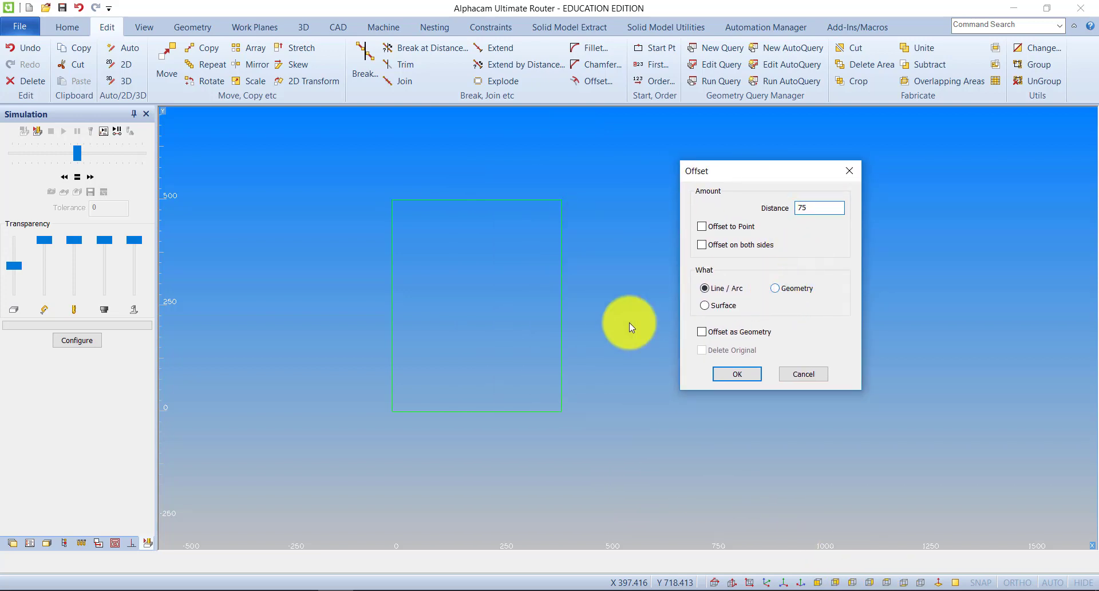
left_click(783, 288)
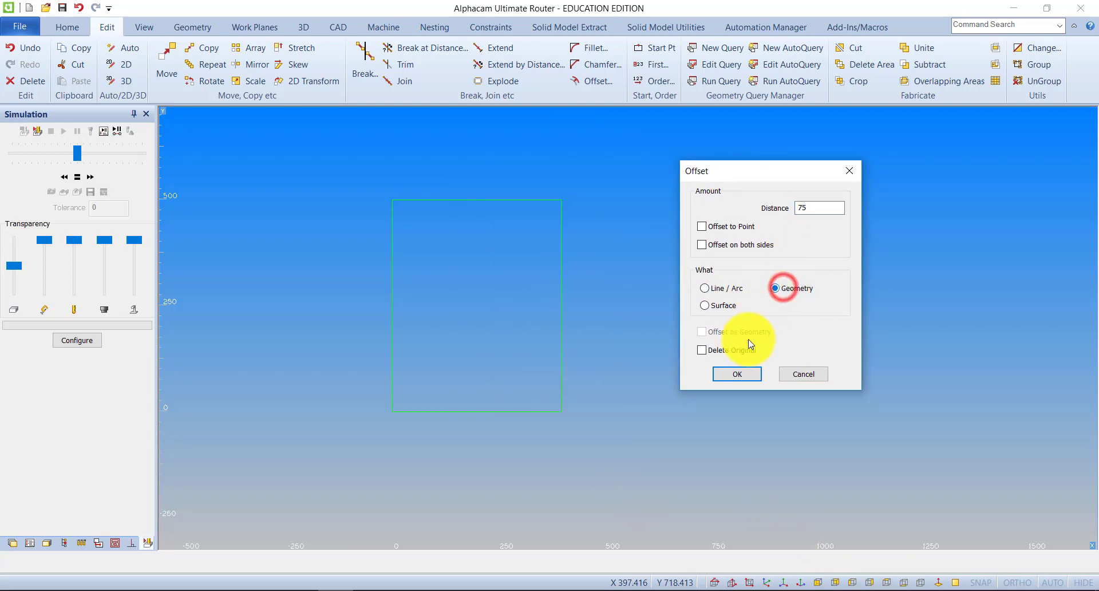
left_click(737, 374)
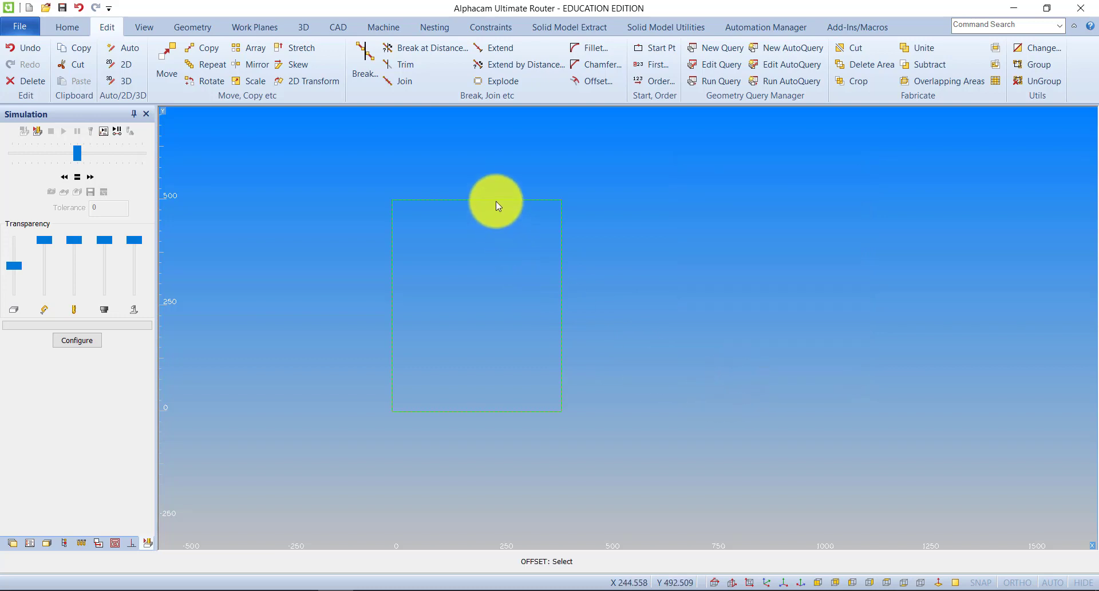
left_click(479, 199)
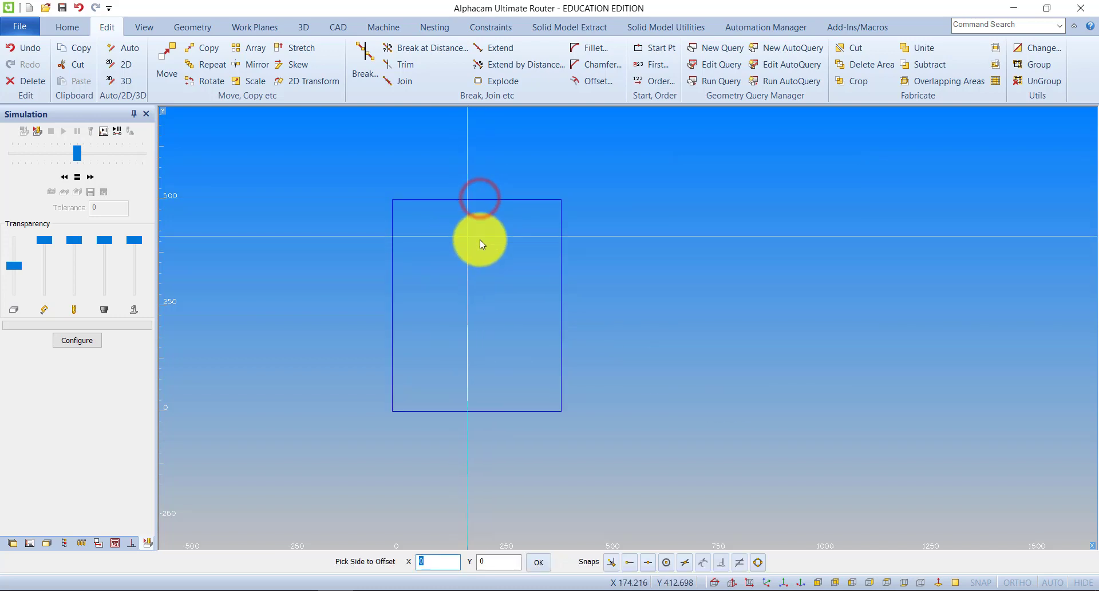
left_click(475, 238)
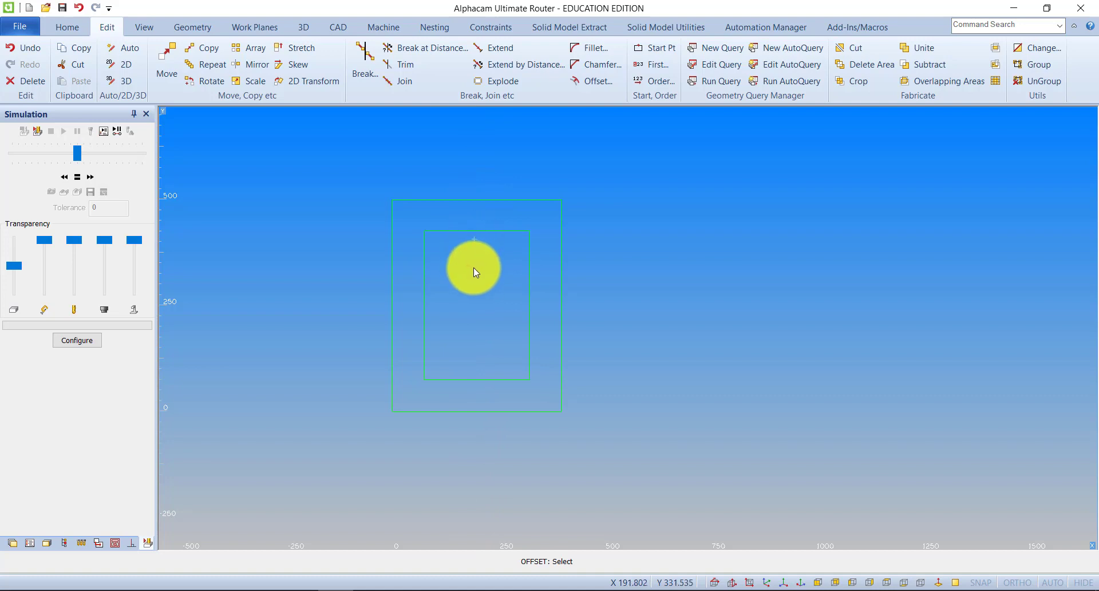
Offset the inner rectangle inward by a distance of 12 as whole geometry.
left_click(590, 82)
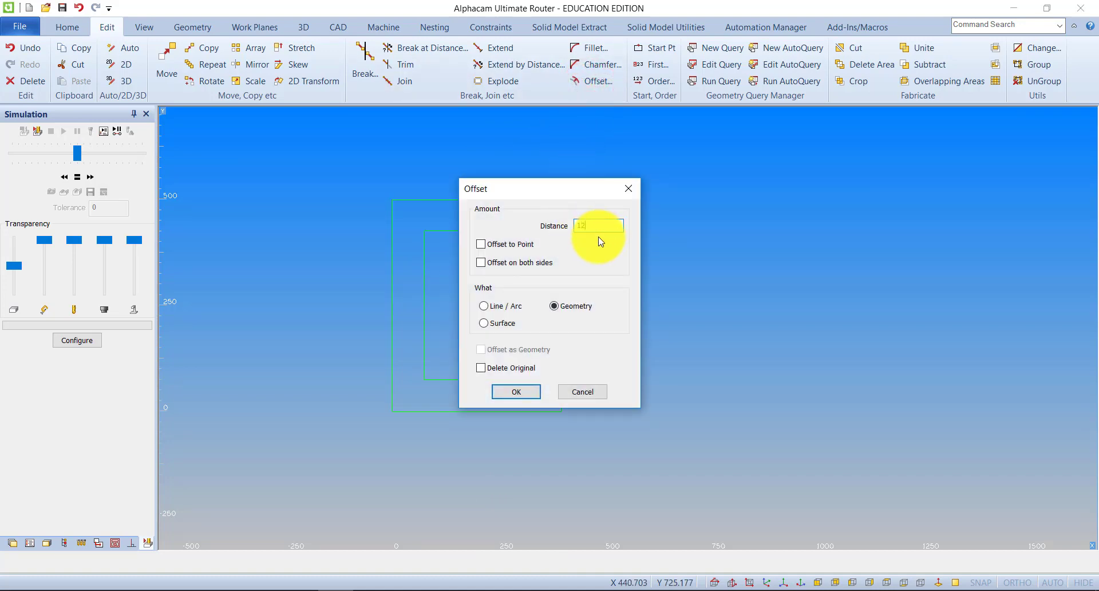
left_click(517, 391)
left_click(468, 233)
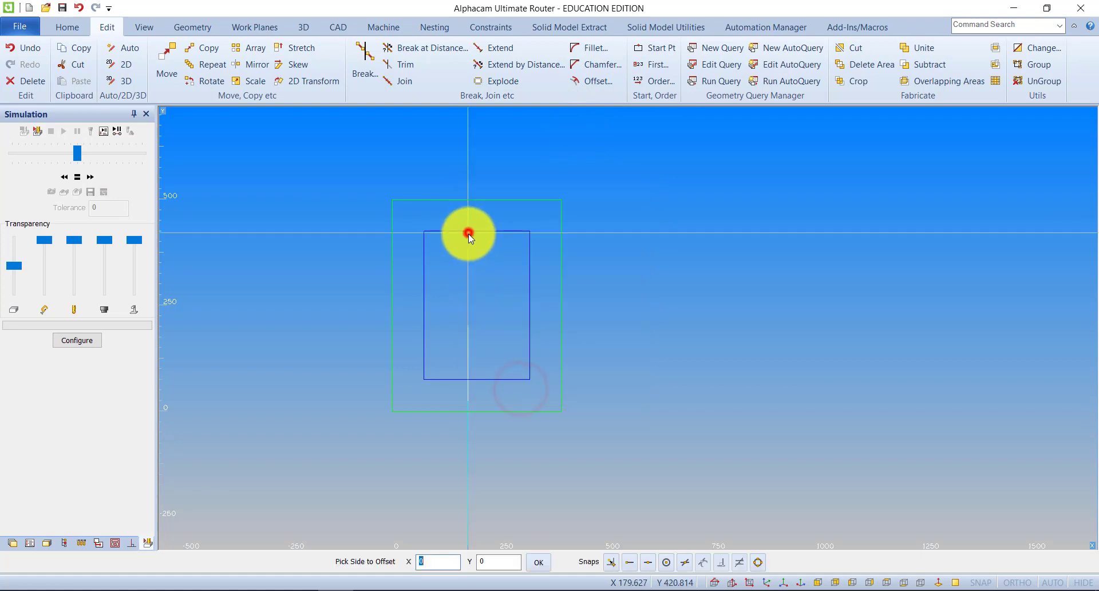
left_click(469, 248)
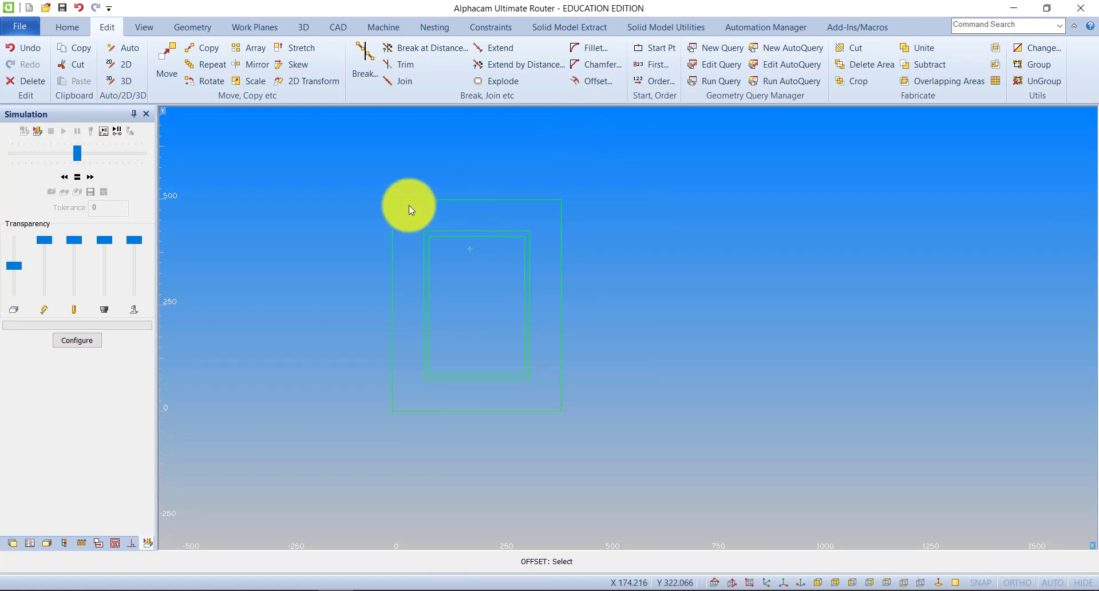
Set the outer rectangle as the main material with top Z 0 and bottom Z -22.
left_click(303, 25)
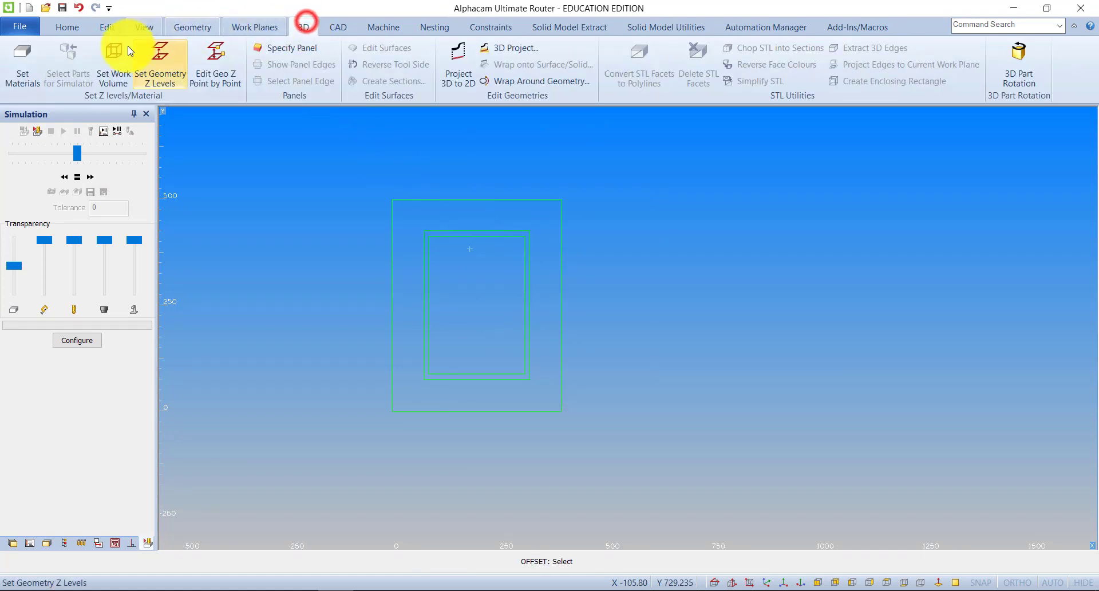
left_click(23, 54)
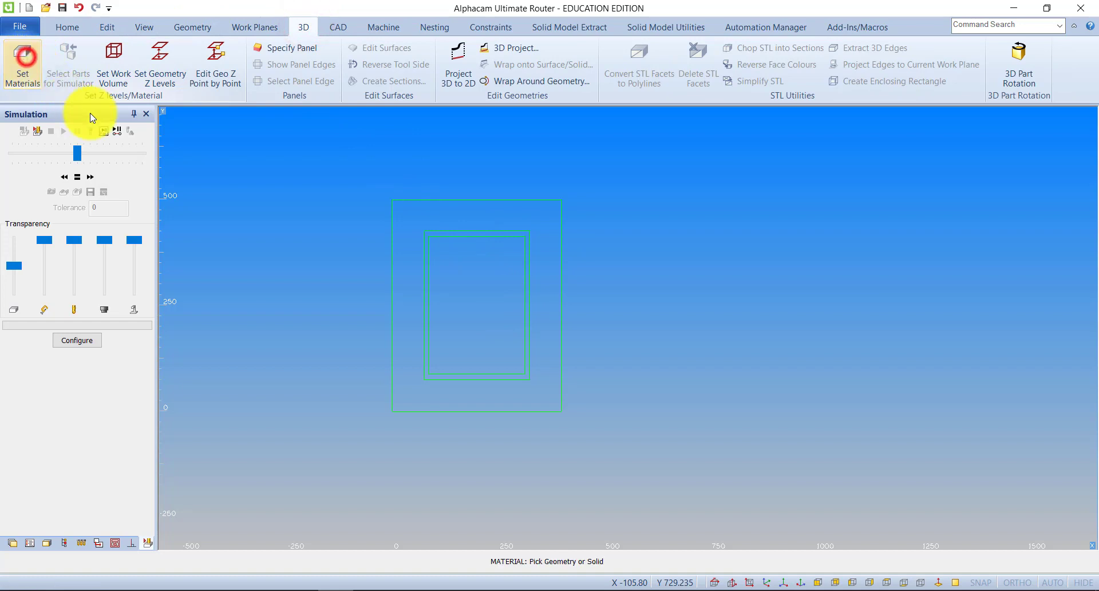
left_click(526, 198)
left_click(595, 227)
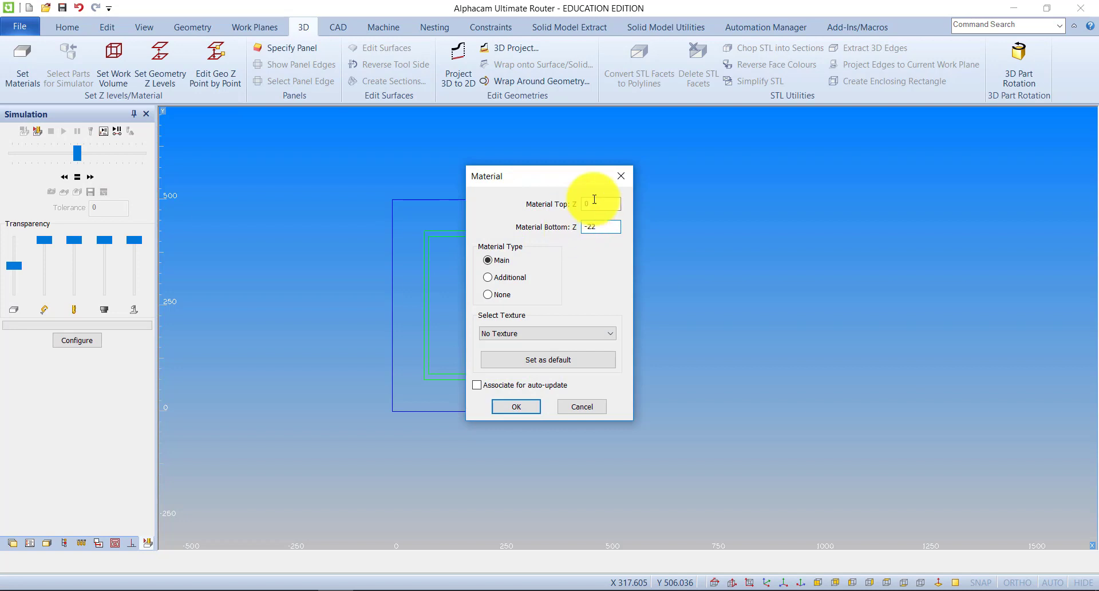
left_click(520, 406)
Show the material block in the isometric view and examine a corner of the two inner rectangles up close.
left_click(150, 27)
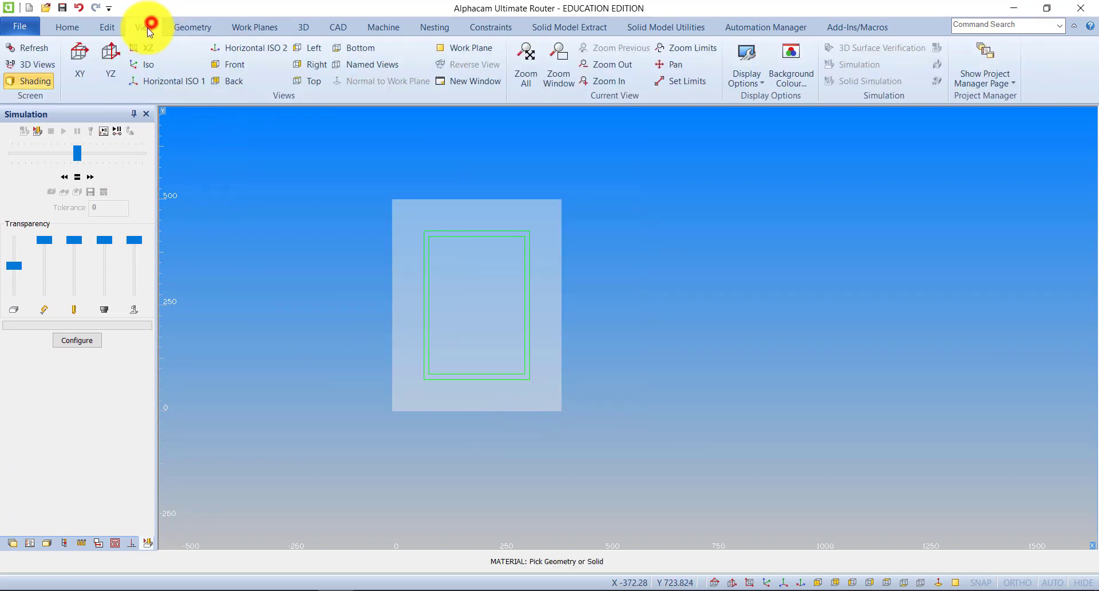
left_click(143, 66)
scroll(528, 267, "down", 2)
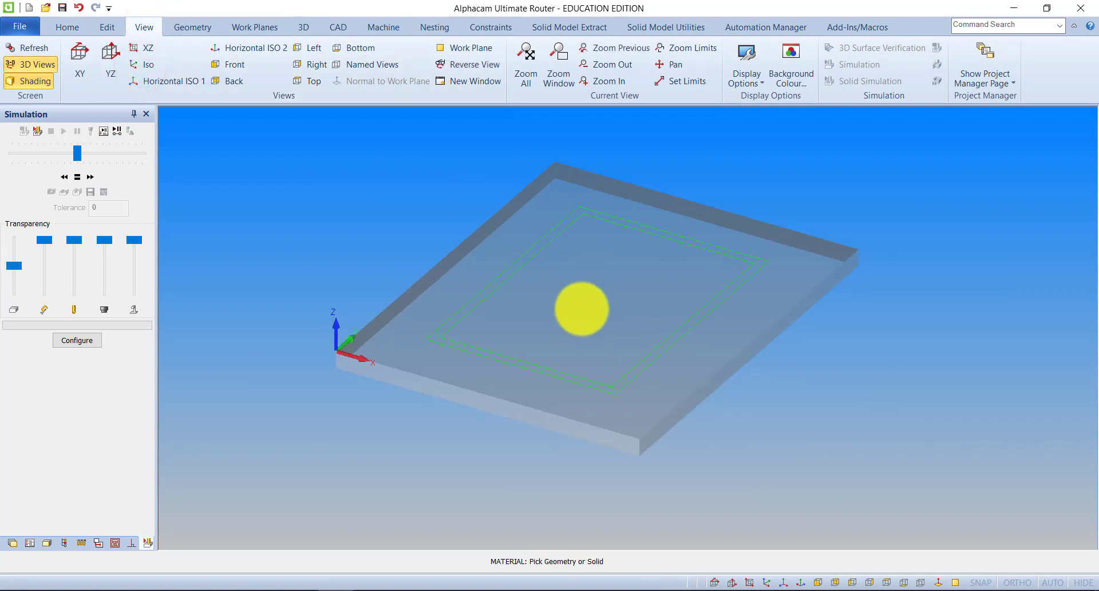
middle_click_drag(574, 308, 528, 310)
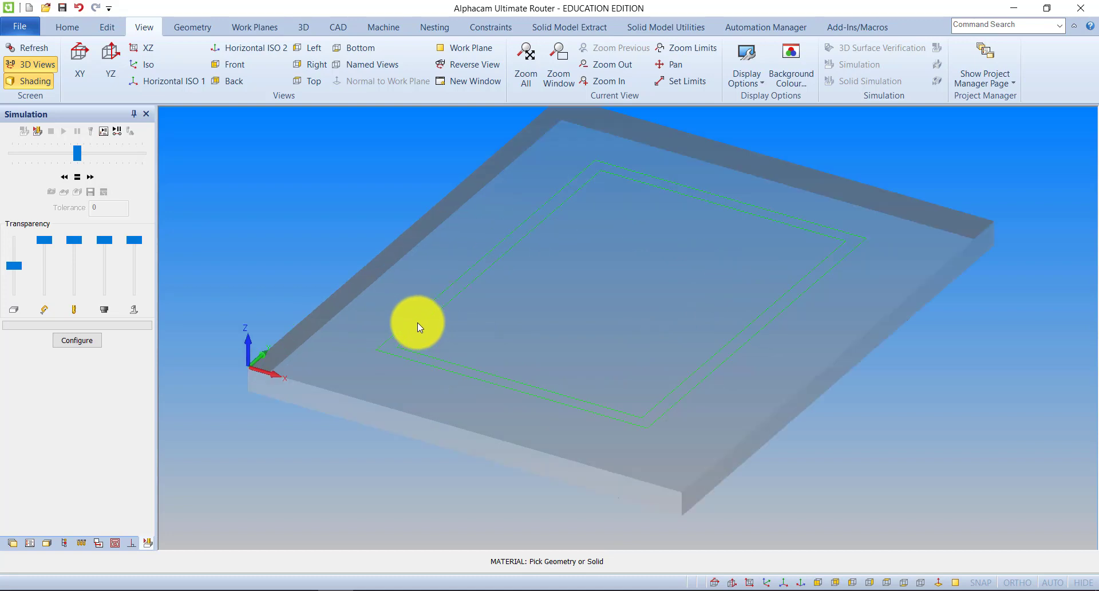
scroll(421, 327, "up", 4)
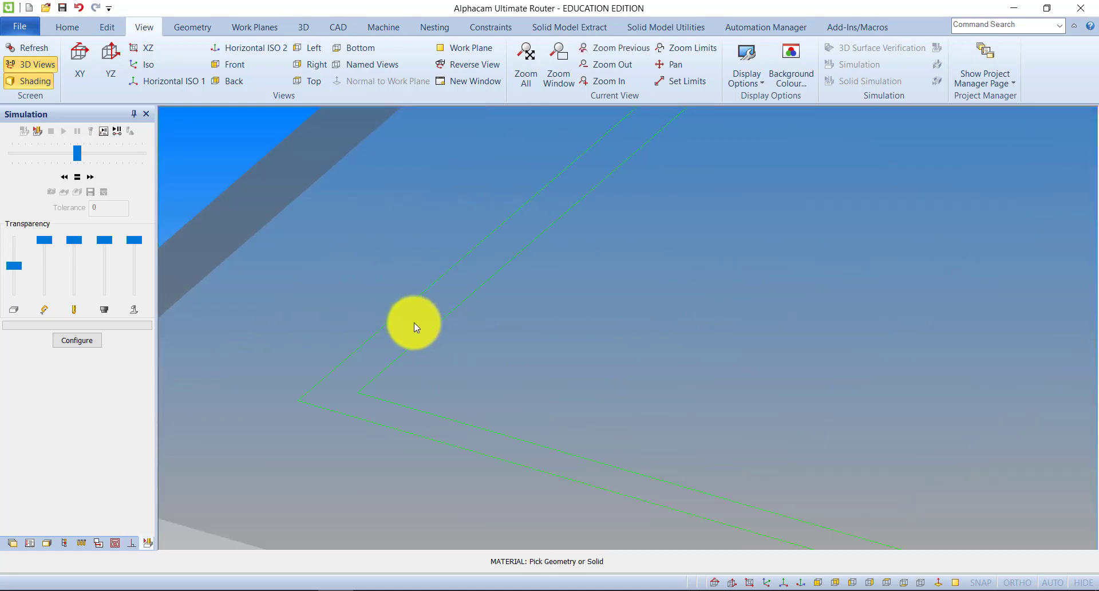
Select the Flat - 10mm tool from the tool library as the active cutter.
scroll(416, 327, "down", 4)
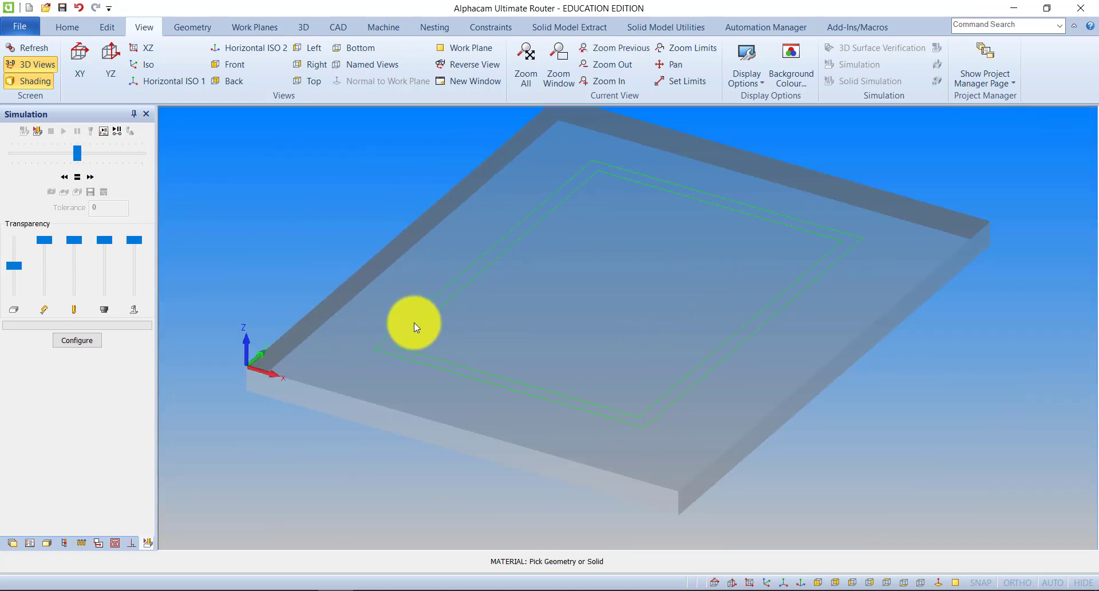
left_click(379, 27)
left_click(16, 50)
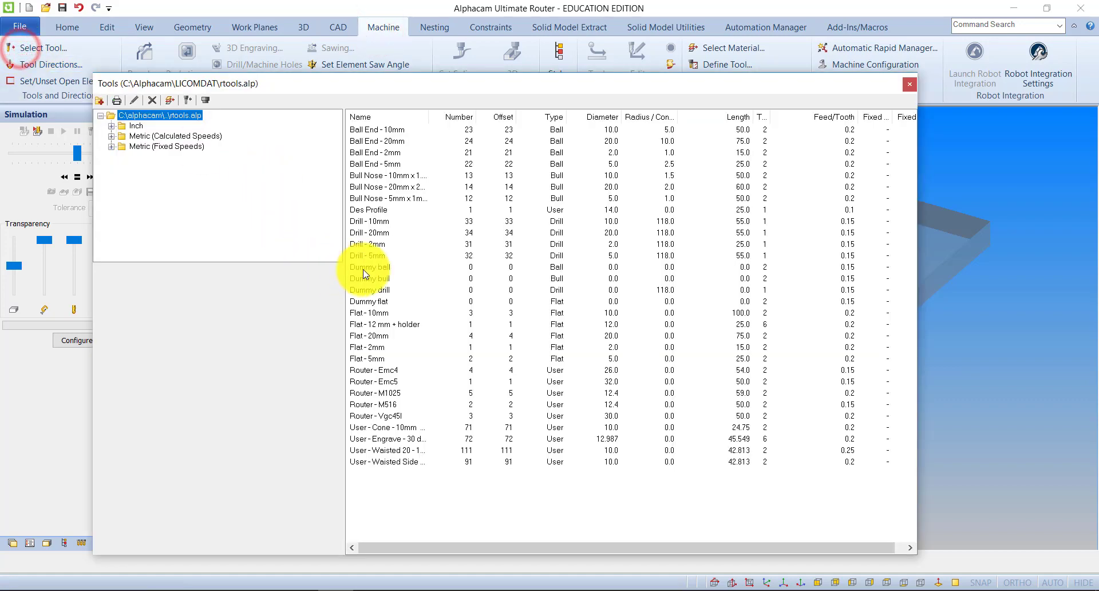
double_click(372, 313)
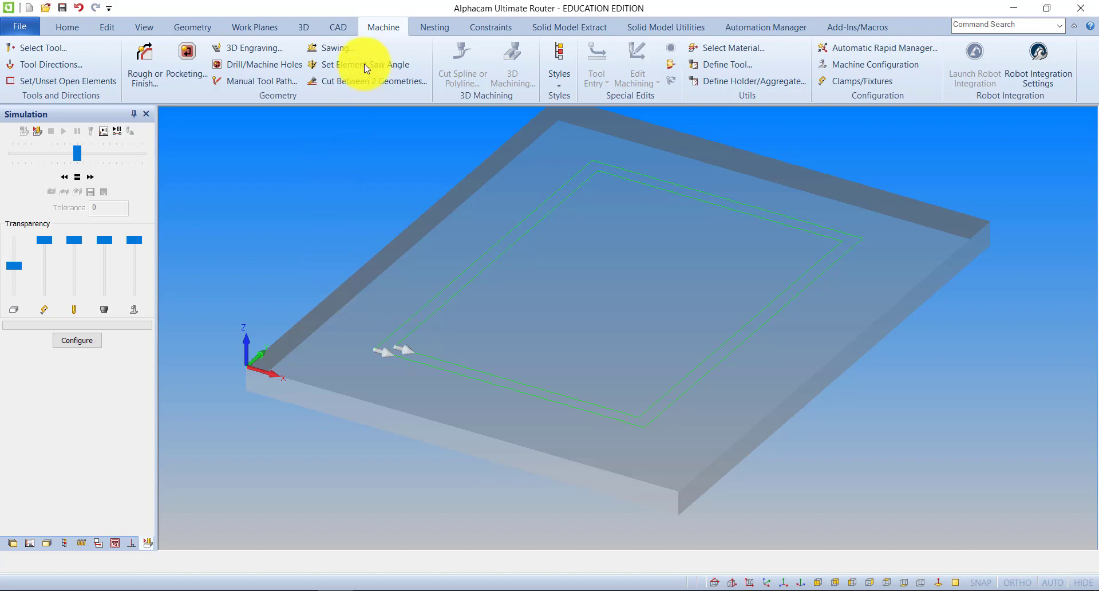
Set the tool side to Inside for both inner closed rectangles, leaving the direction and start point unchanged.
left_click(43, 64)
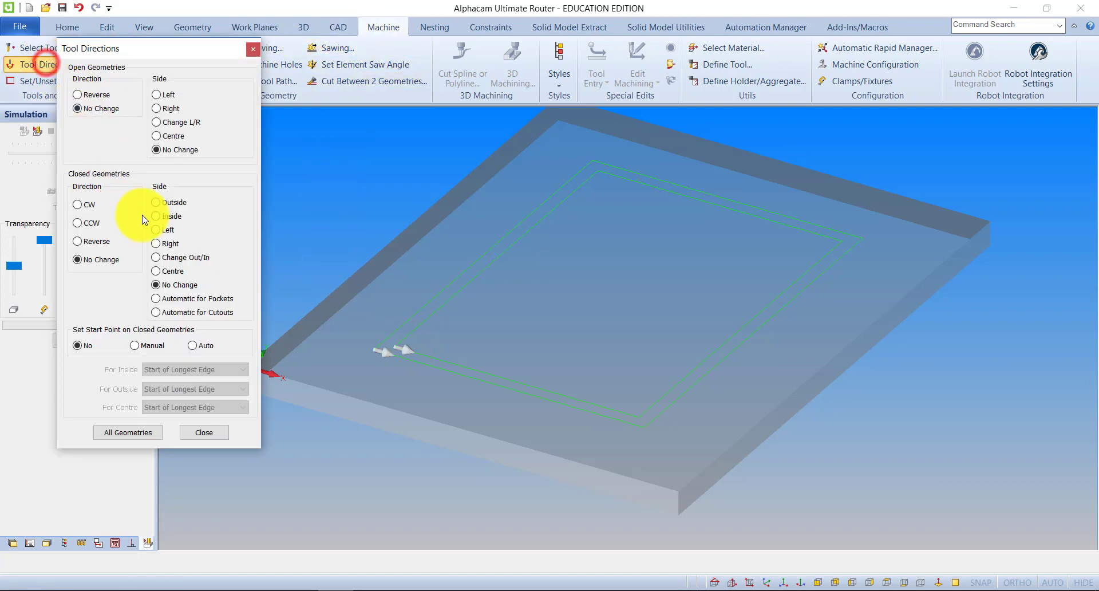
left_click(161, 216)
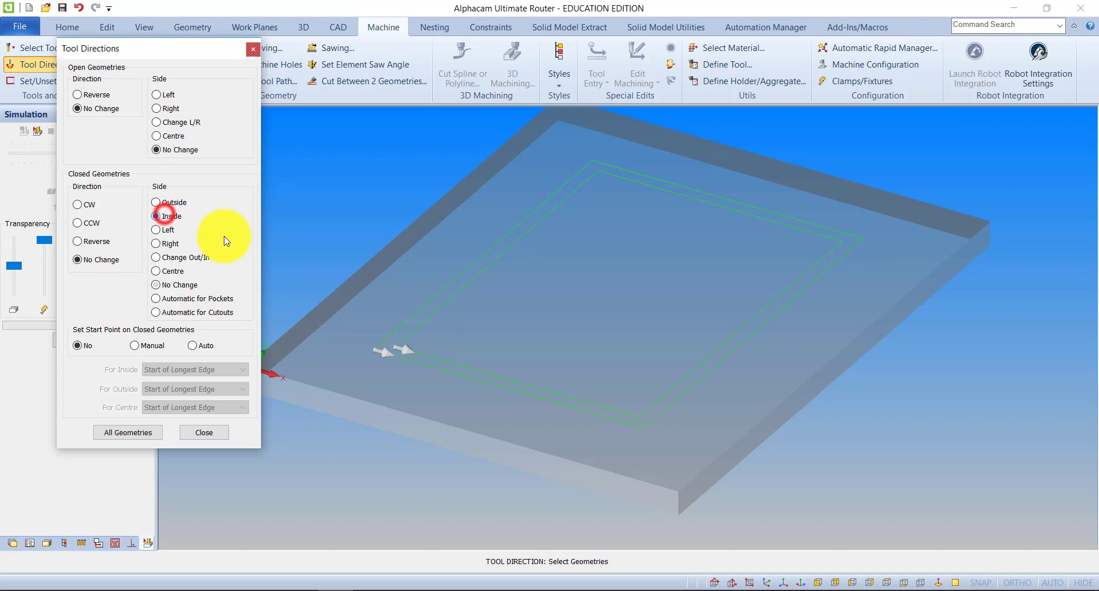
left_click(434, 313)
left_click(421, 307)
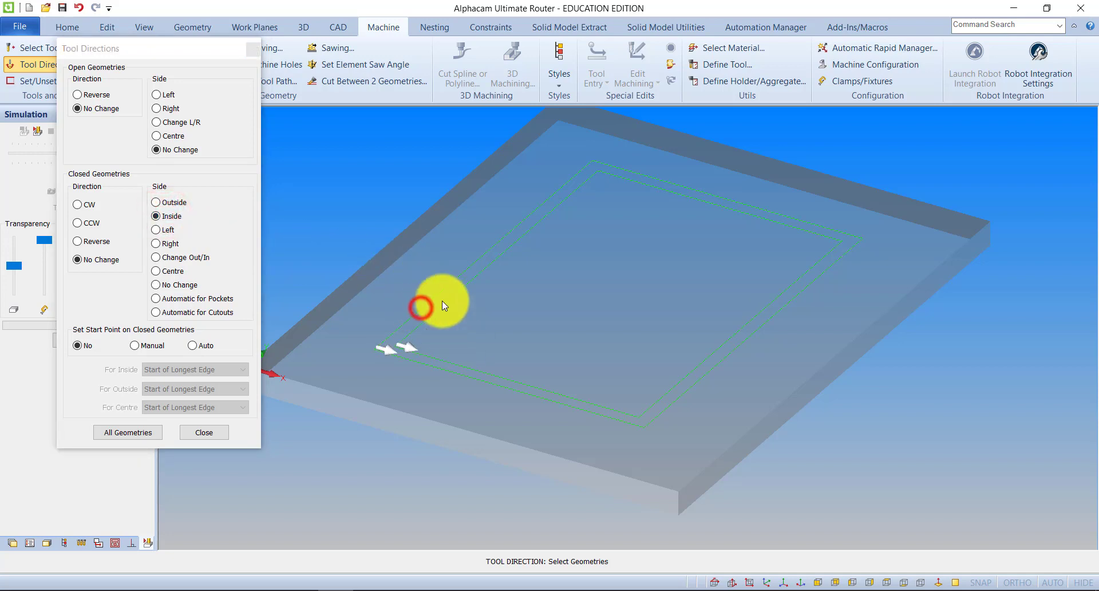
left_click(219, 434)
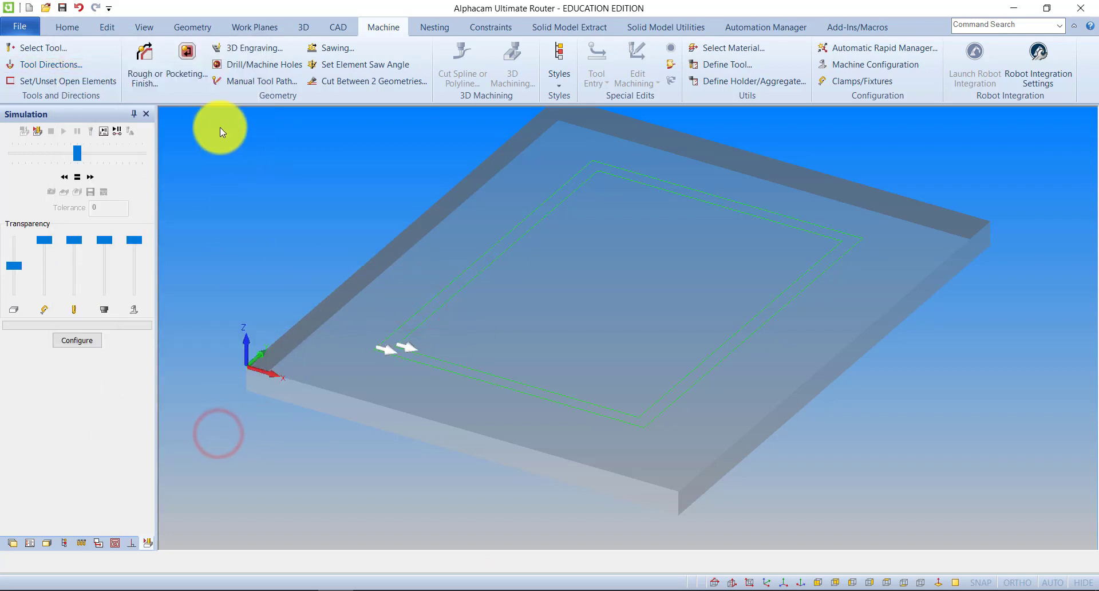
Create a vertical Rough/Finish pass on the smallest rectangle with Rapid Down To 5 and Final Depth -22.
left_click(142, 71)
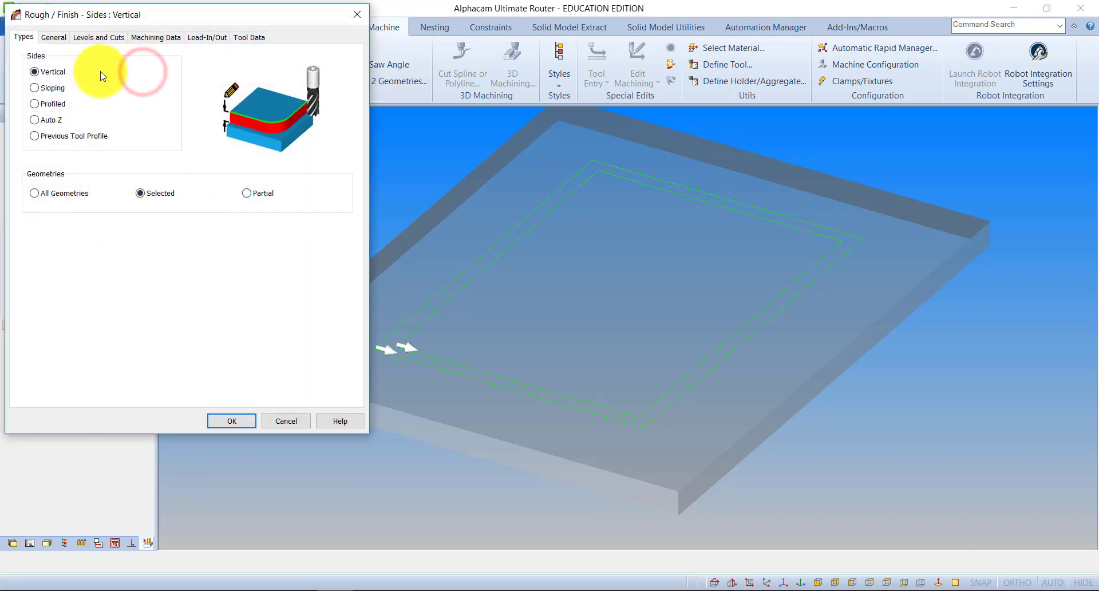
left_click(96, 36)
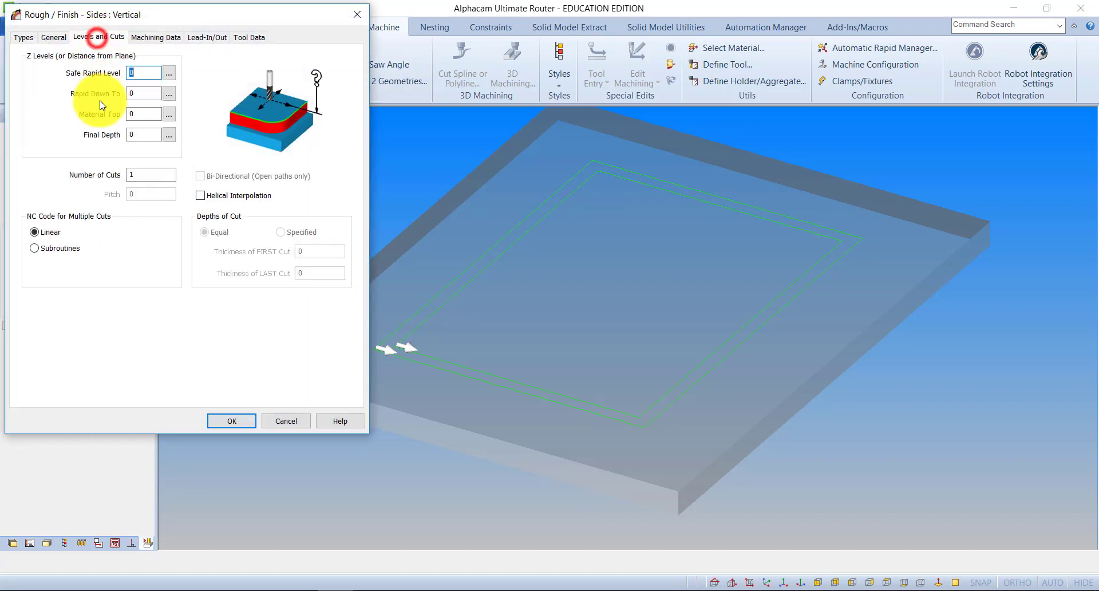
left_click(136, 93)
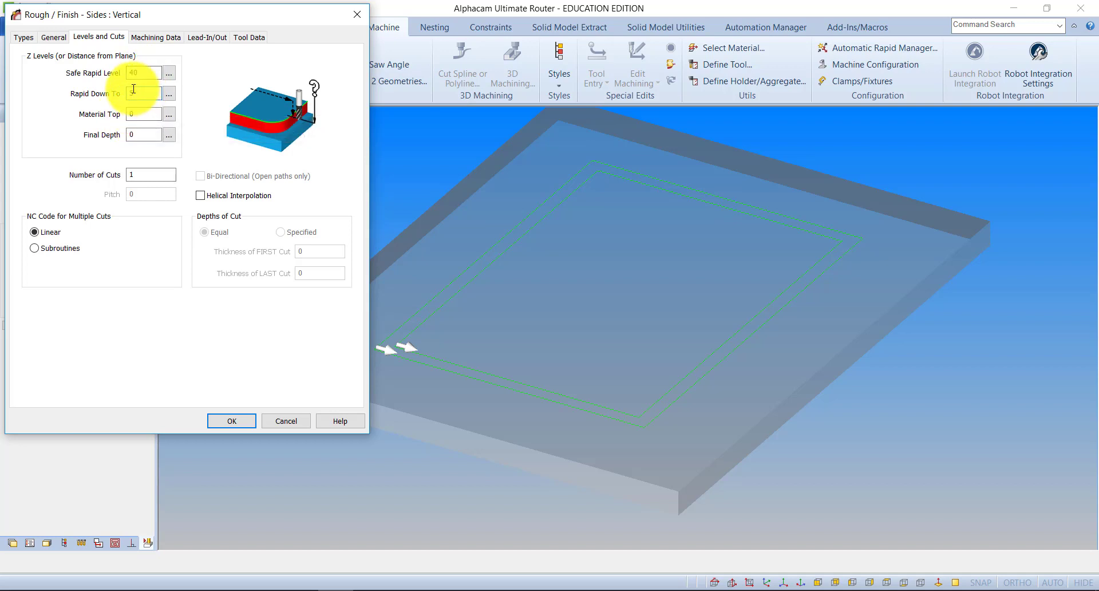
left_click(141, 135)
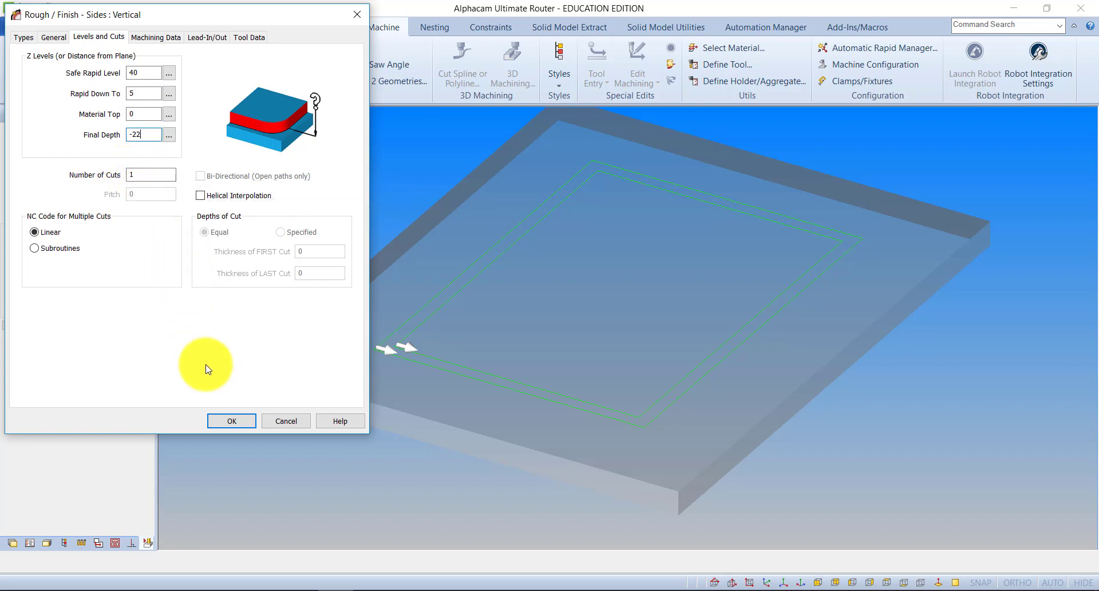
left_click(232, 421)
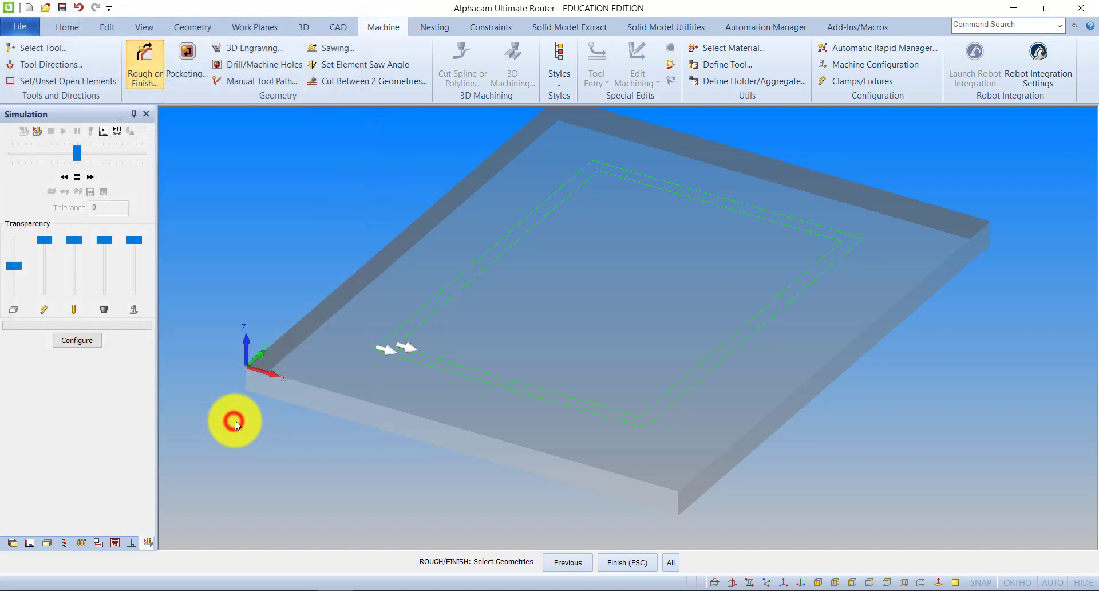
left_click(448, 301)
left_click(623, 561)
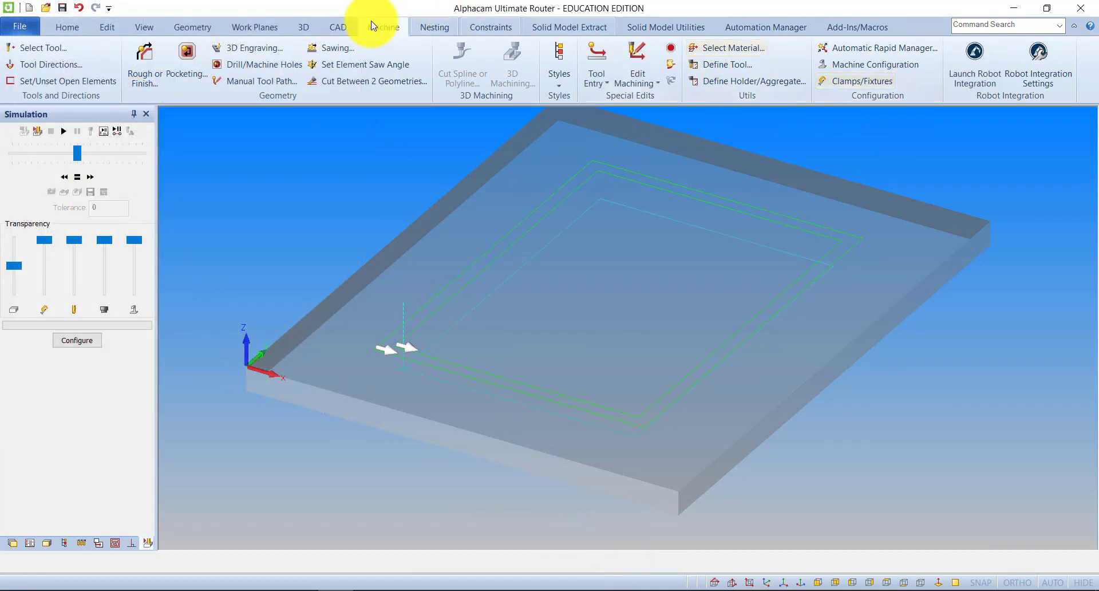
Run the solid simulation of the 10 mm finish pass and examine the cut from above, then exit the simulation.
left_click(144, 27)
left_click(853, 81)
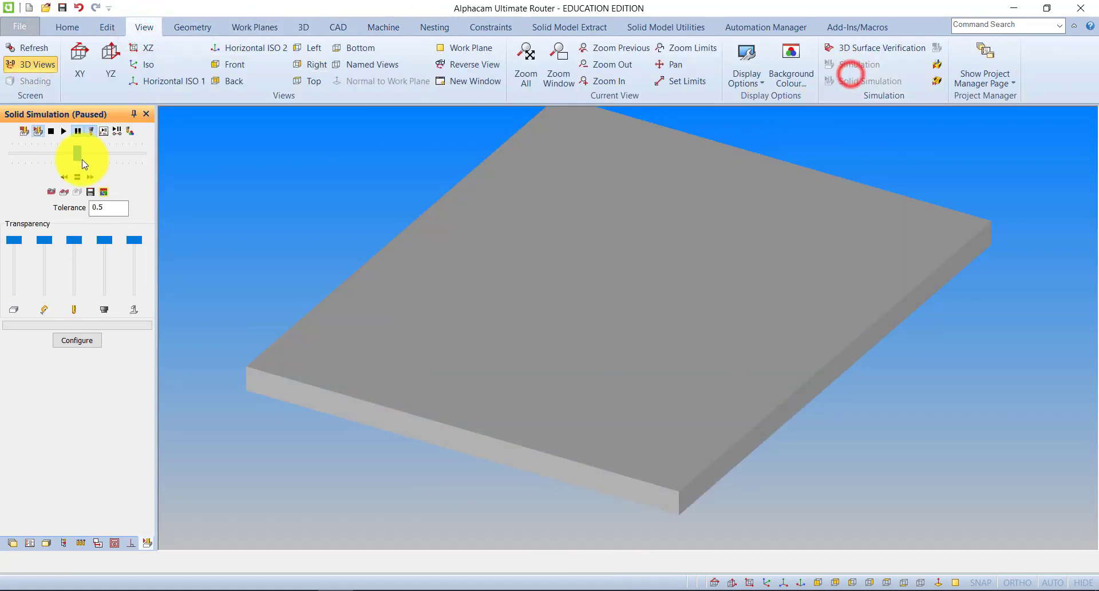
left_click(63, 131)
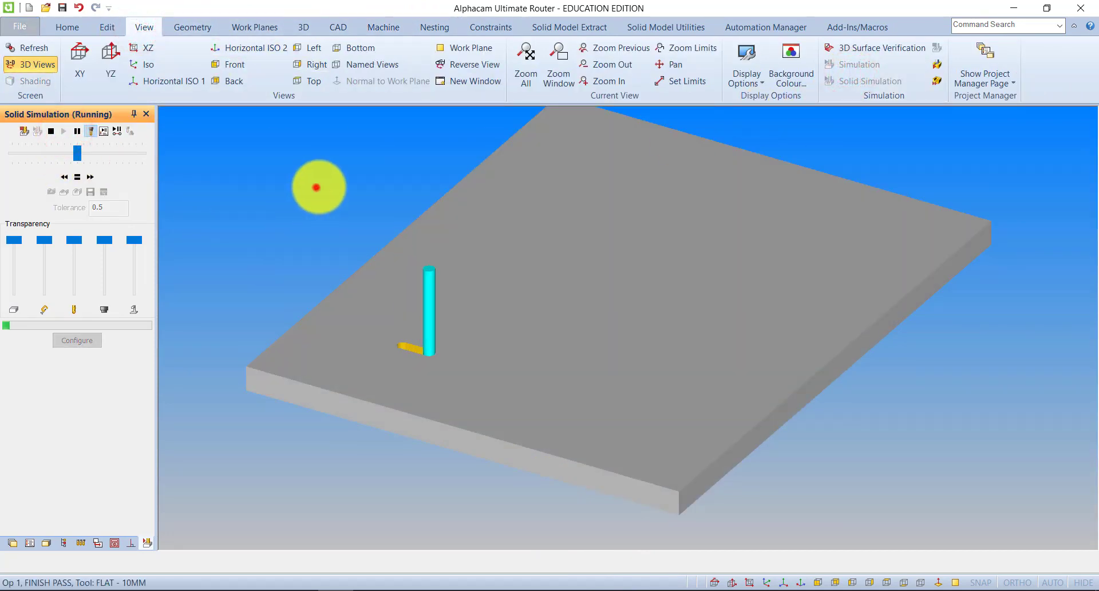
mouse_move(319, 187)
left_mouse_down()
mouse_move(368, 284)
mouse_move(388, 380)
mouse_move(388, 348)
mouse_move(445, 298)
mouse_move(437, 260)
left_mouse_up()
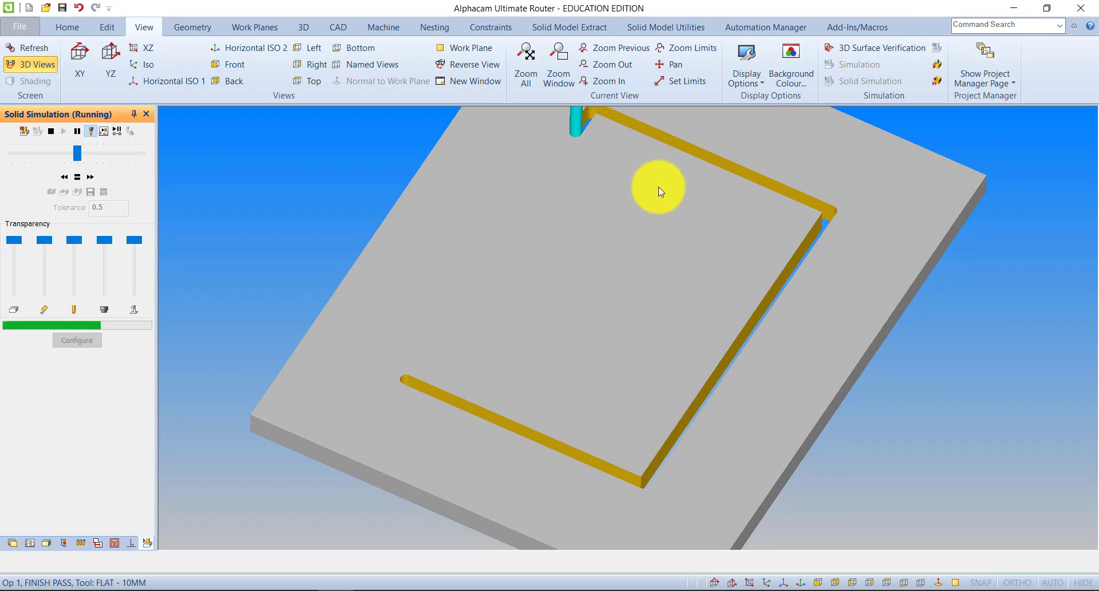
left_click_drag(556, 281, 557, 301)
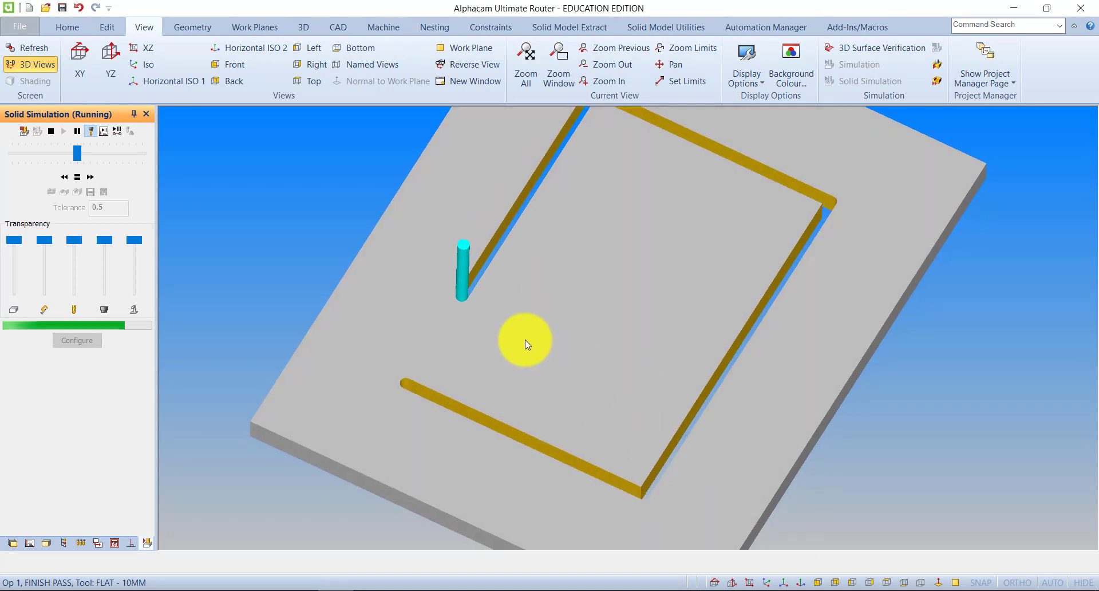
mouse_move(595, 237)
left_mouse_down()
mouse_move(617, 360)
mouse_move(596, 179)
left_mouse_up()
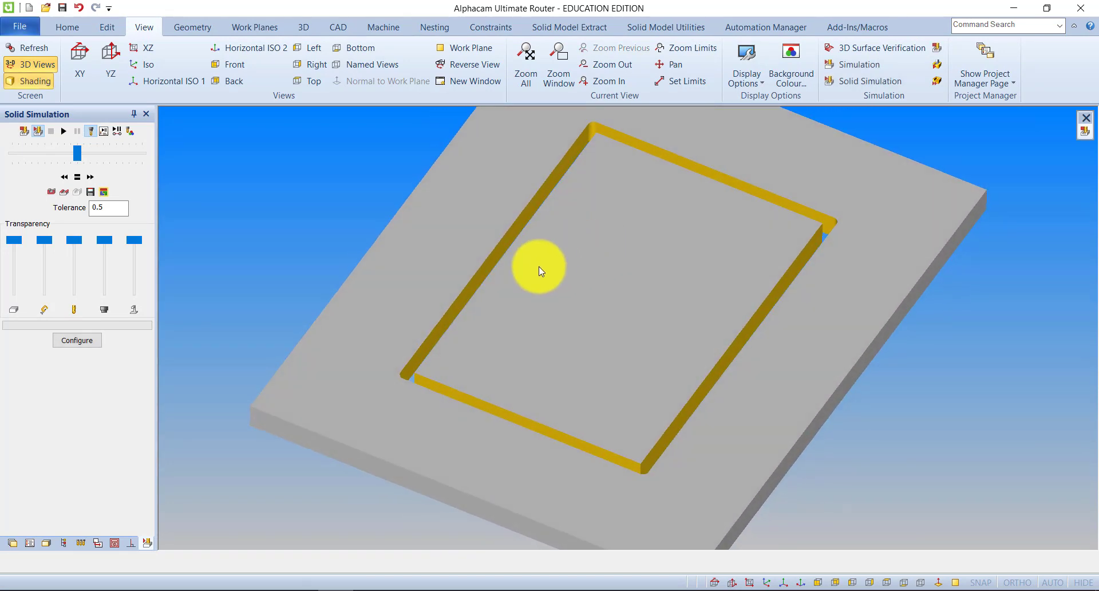
left_click(21, 132)
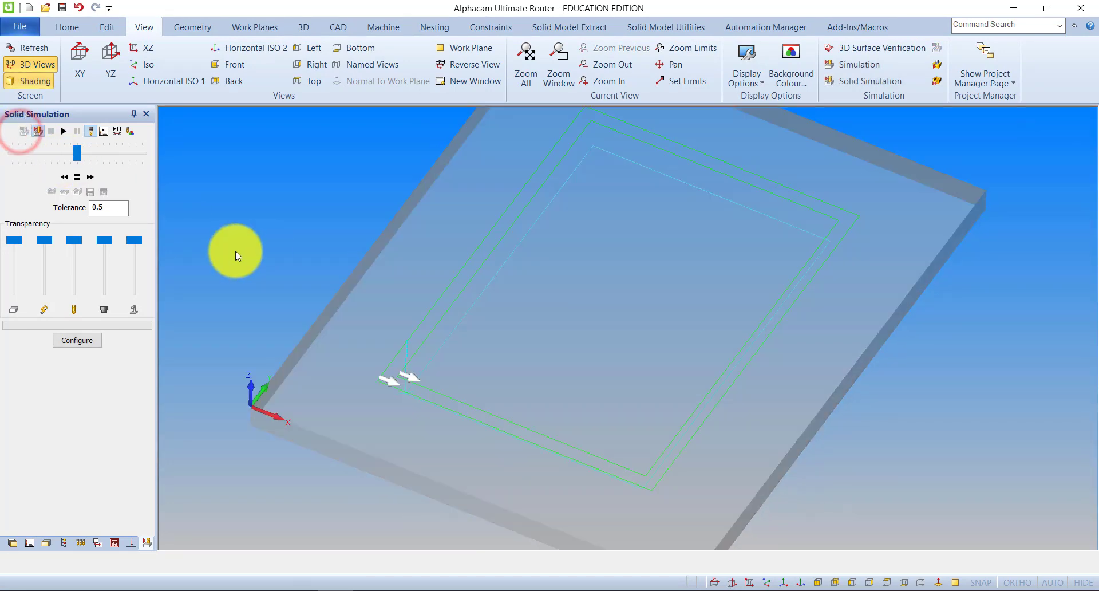
Select the Flat - 20mm tool from the tool library as the active cutter.
left_click(381, 29)
left_click(41, 50)
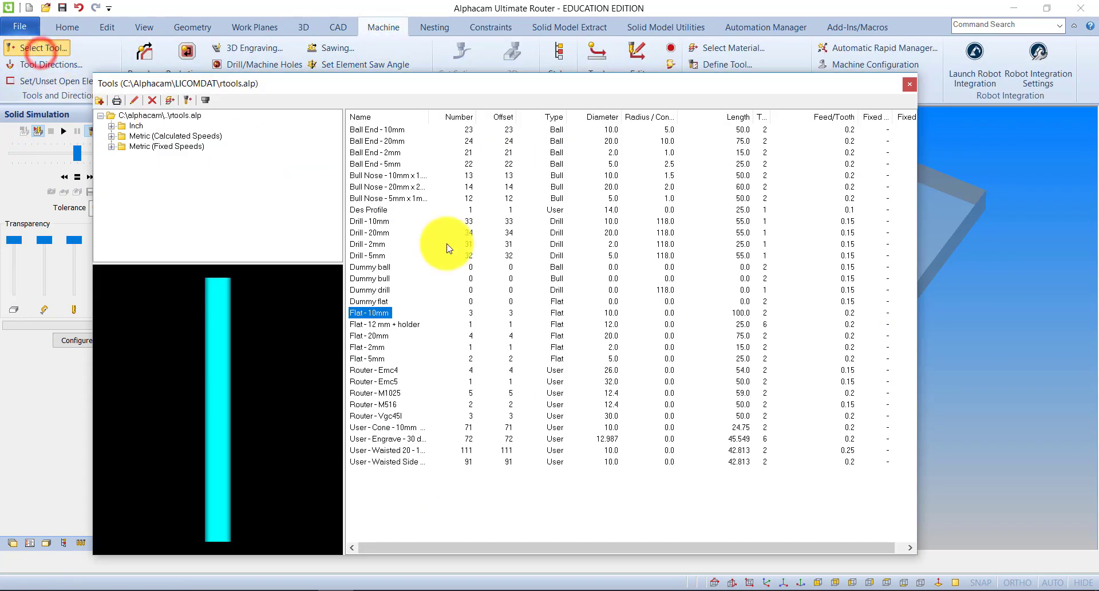
double_click(375, 337)
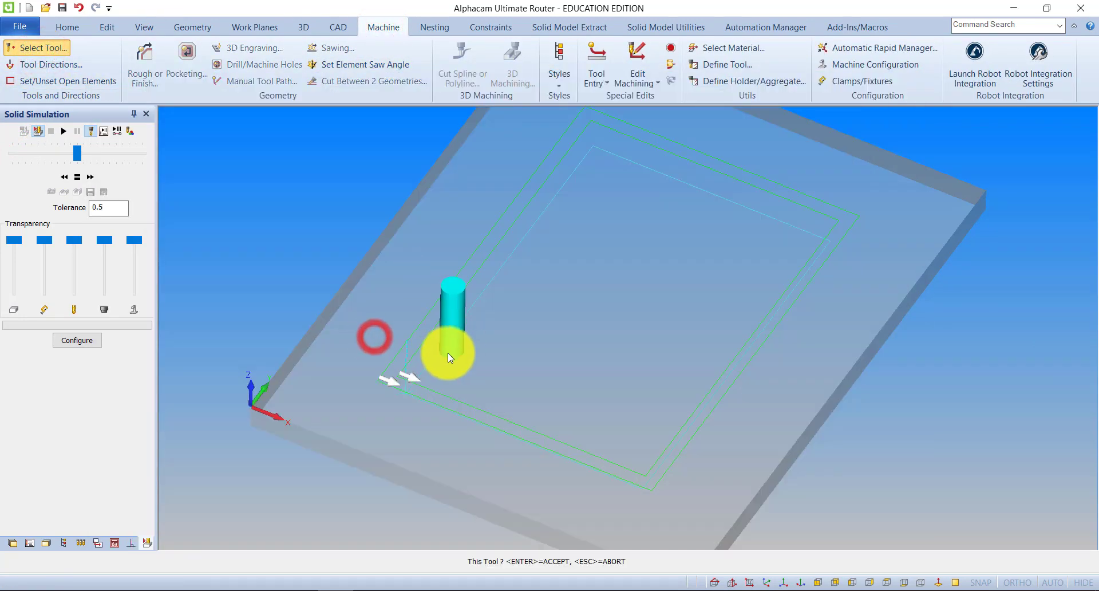
left_click(415, 350)
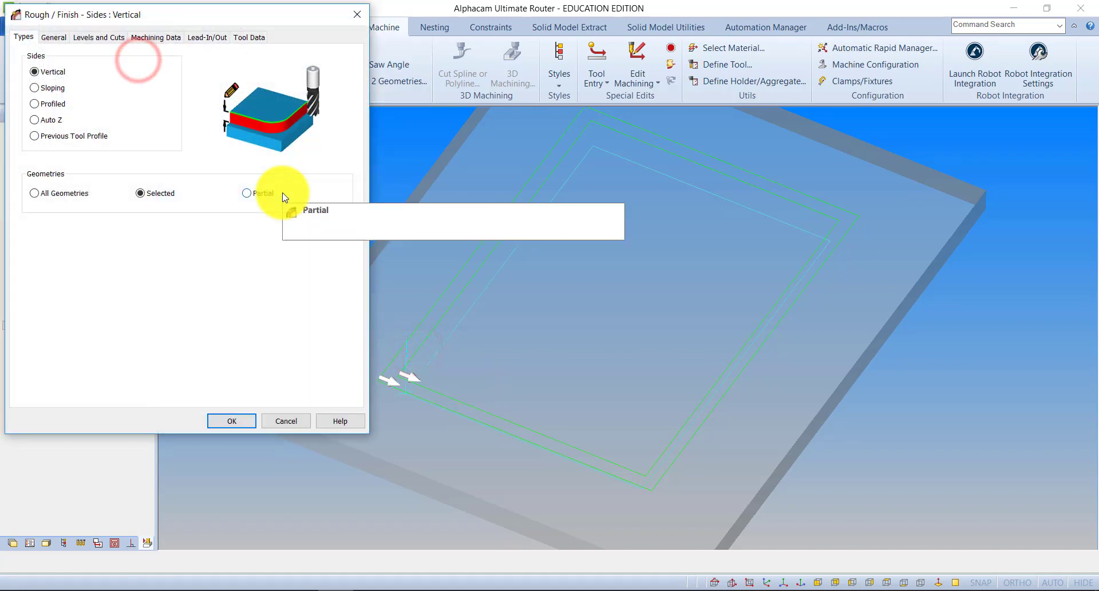
Create a vertical Rough/Finish pass on the larger of the two inner rectangles, keeping the existing Z levels.
left_click(93, 36)
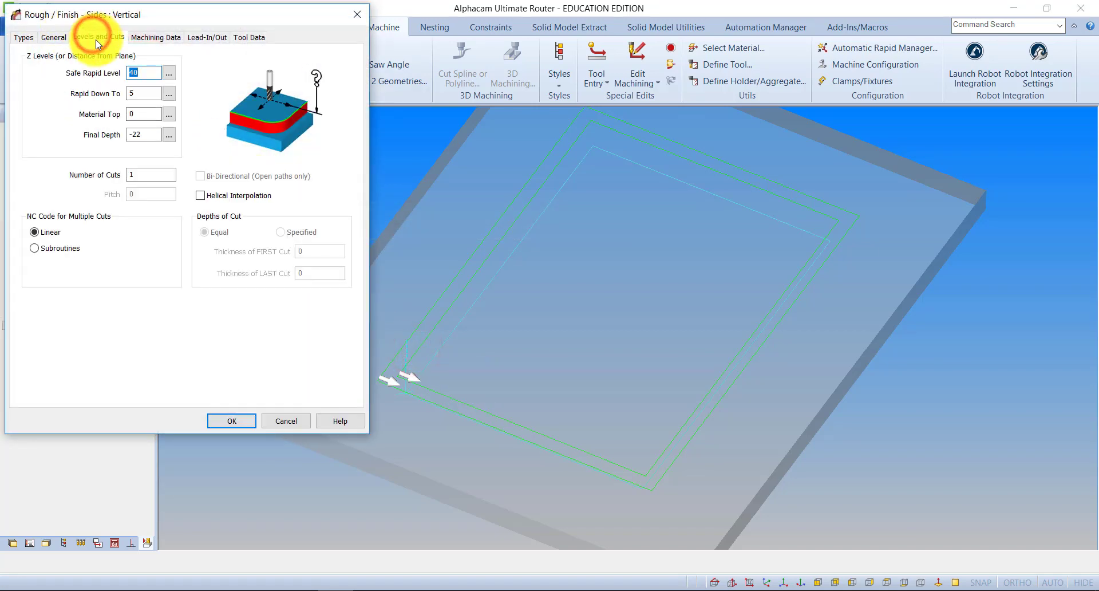
left_click(231, 421)
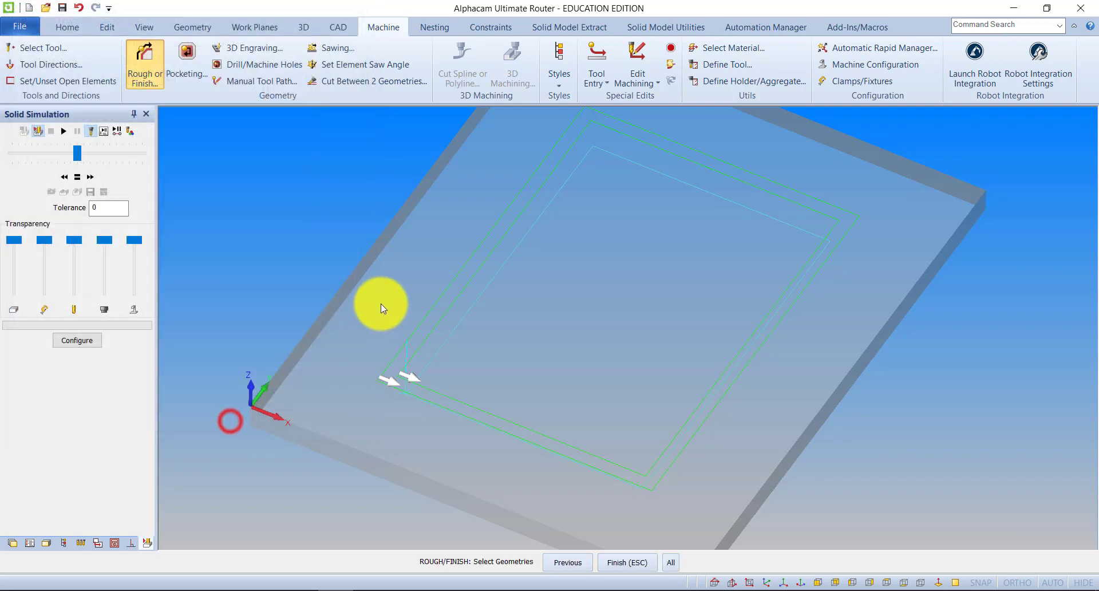
left_click(435, 300)
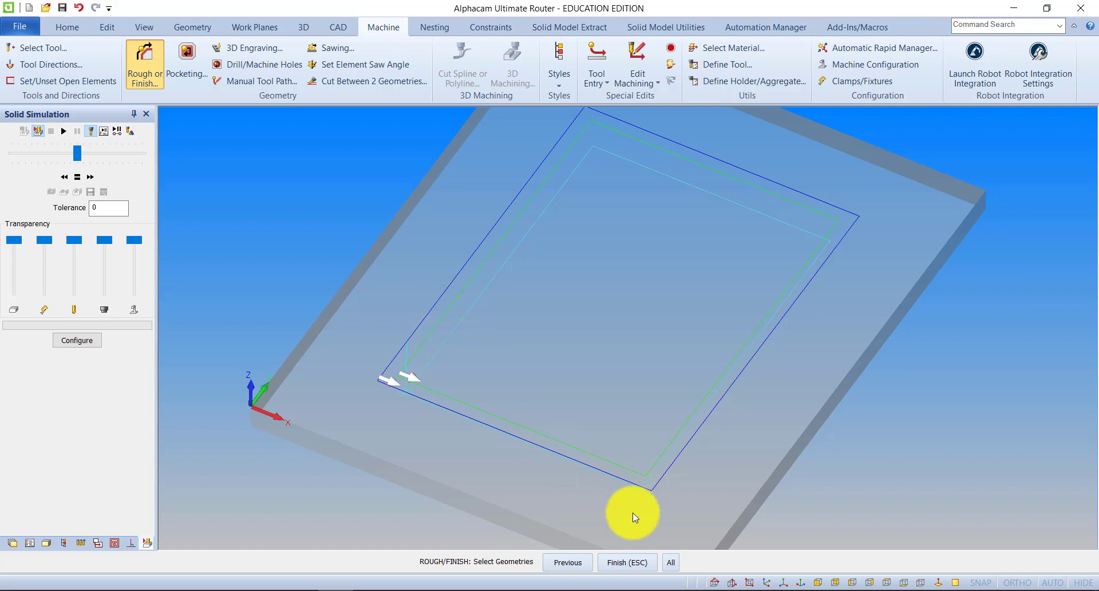
left_click(628, 563)
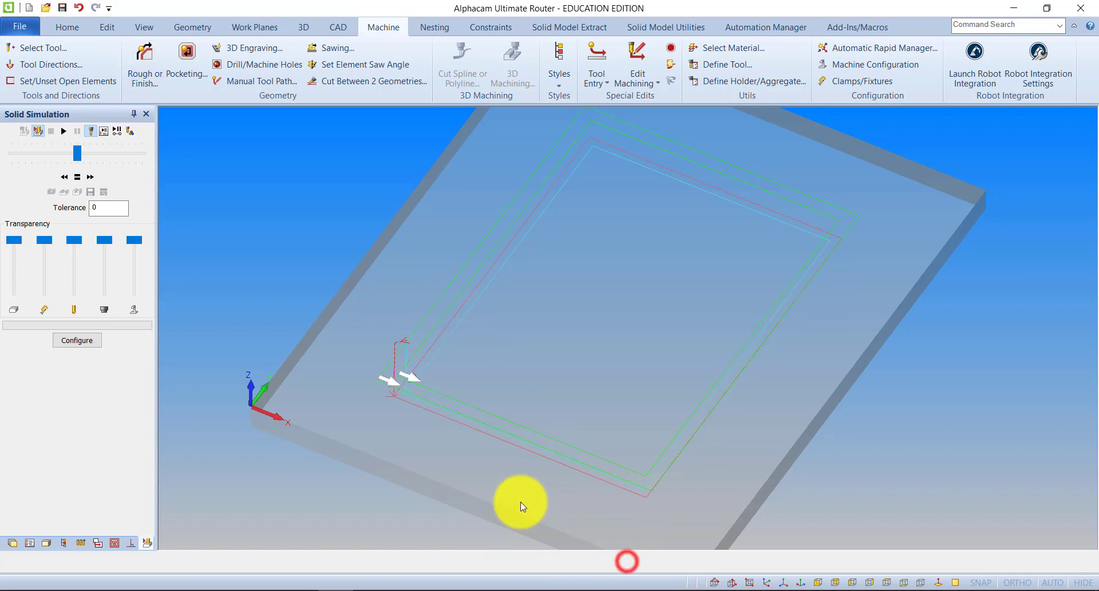
Run the solid simulation of both finish passes at a slightly higher speed, then exit the simulation.
left_click(63, 131)
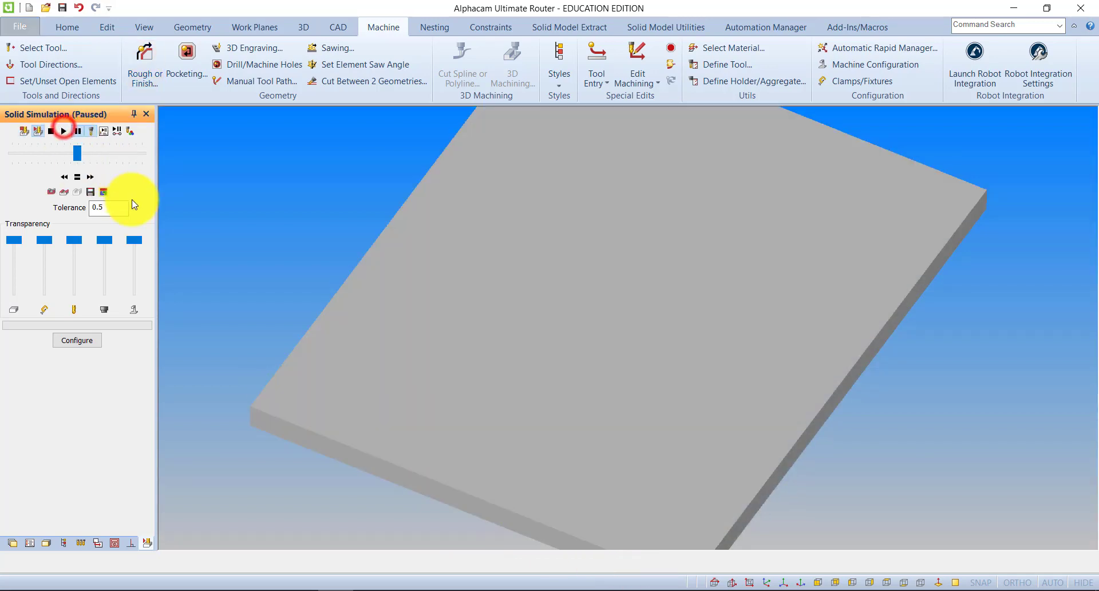
left_click(65, 131)
left_click(284, 295)
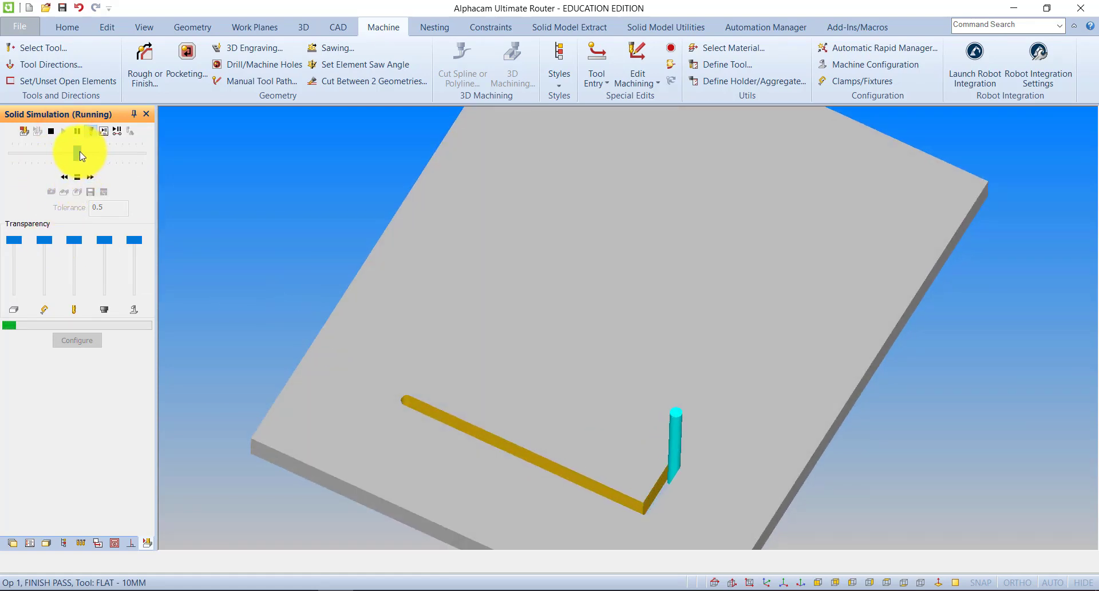
left_click_drag(80, 154, 90, 153)
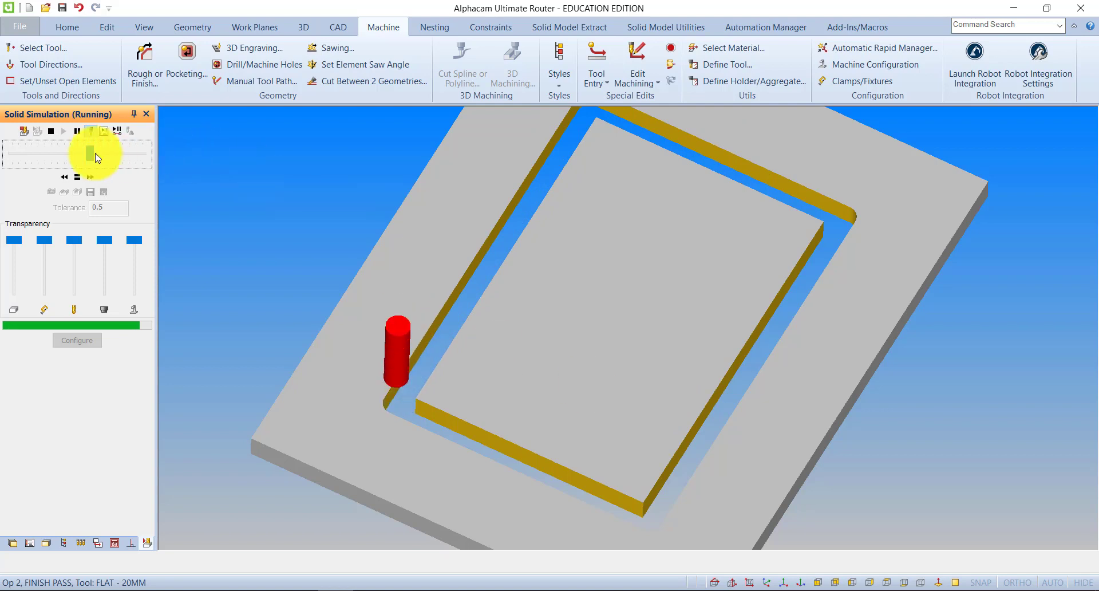
left_click(24, 130)
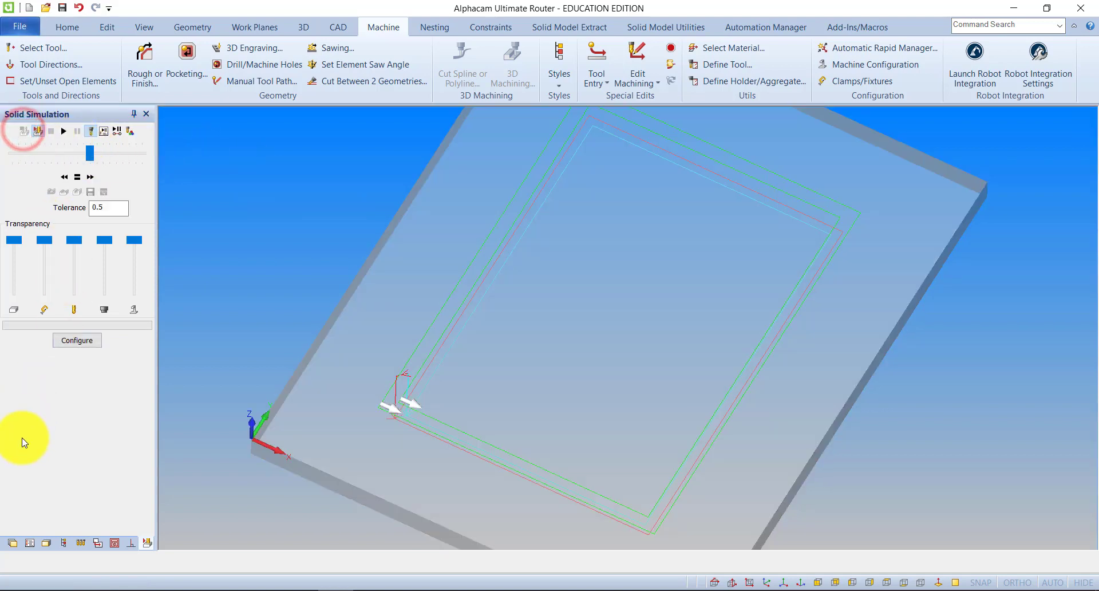
Show the operations list, then close all the project manager pages.
left_click(29, 543)
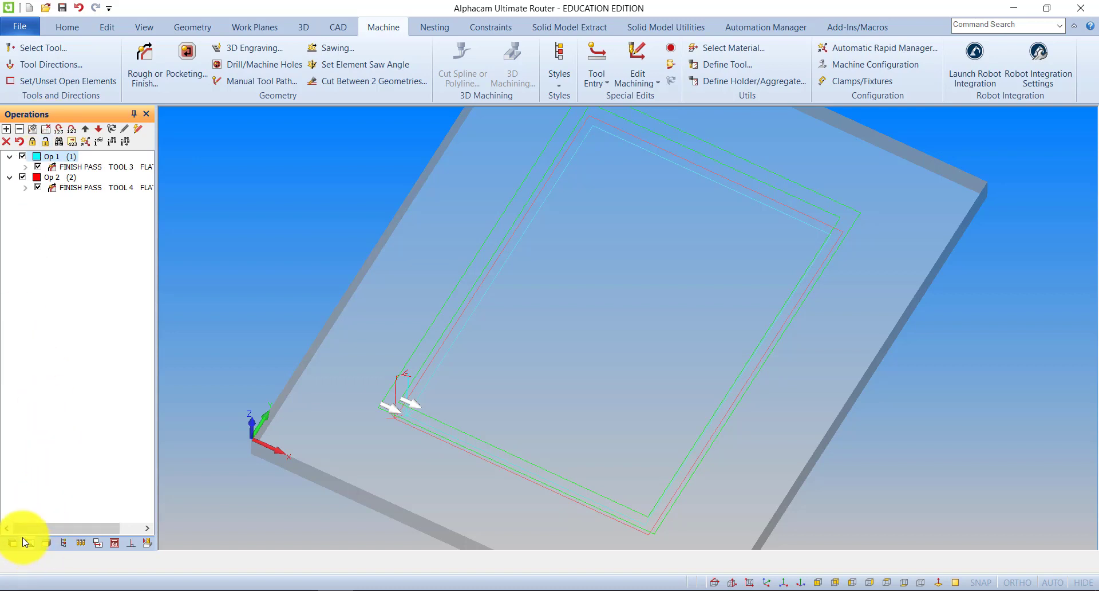
left_click(147, 114)
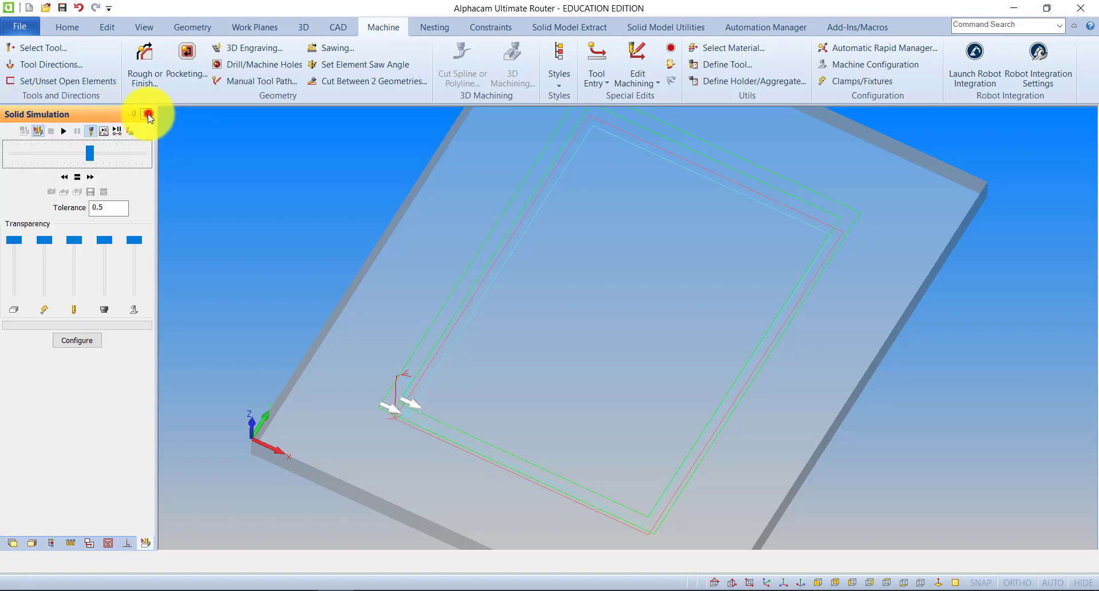
left_click(146, 115)
left_click(145, 115)
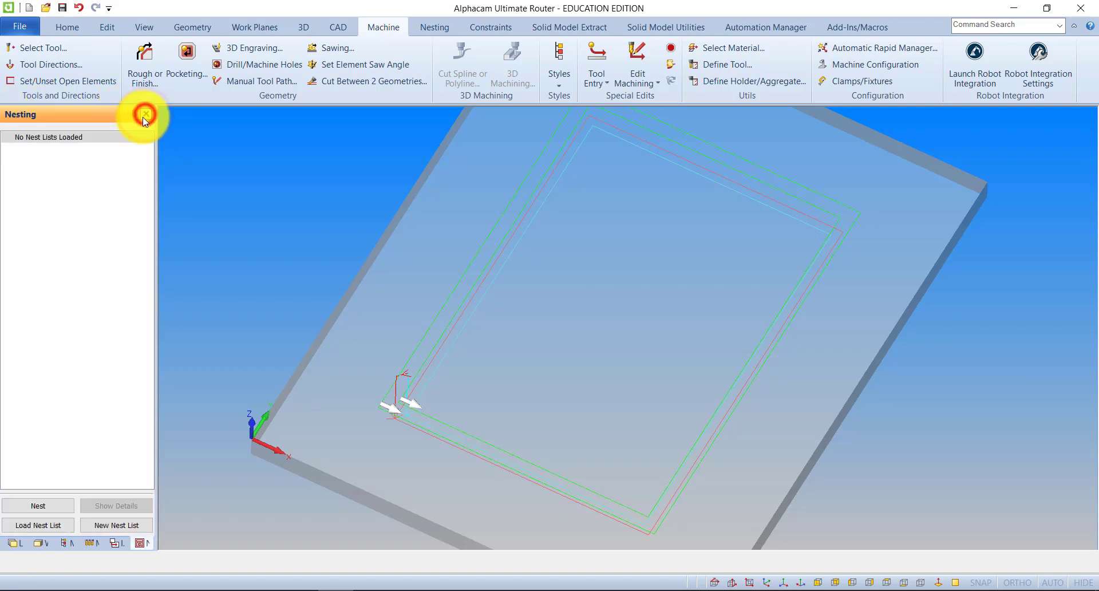
left_click(145, 116)
left_click(144, 114)
left_click(144, 114)
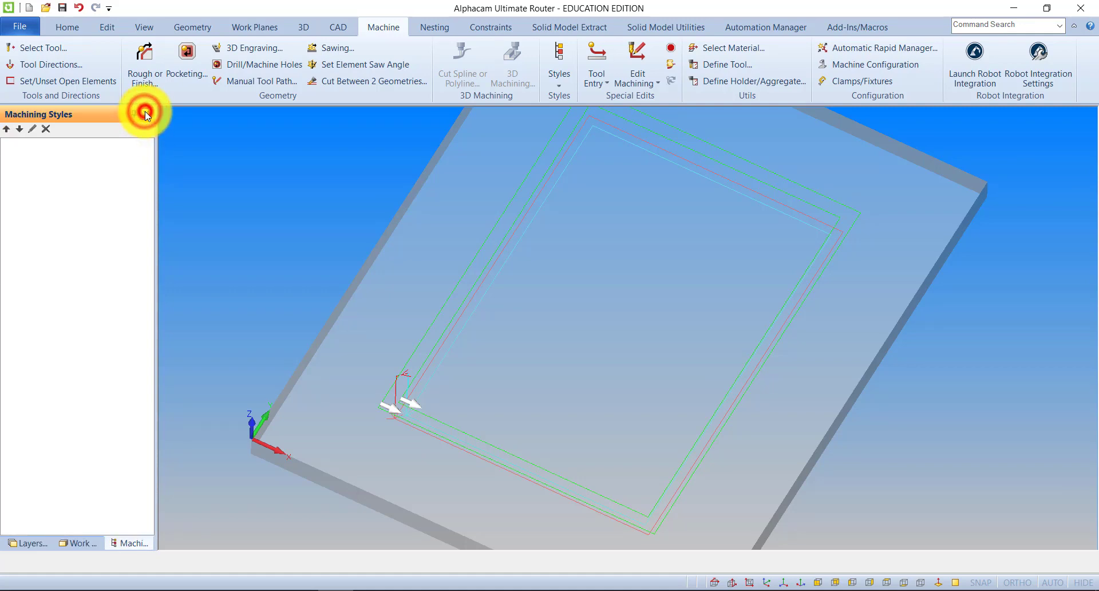
left_click(145, 115)
left_click(145, 115)
left_click(145, 115)
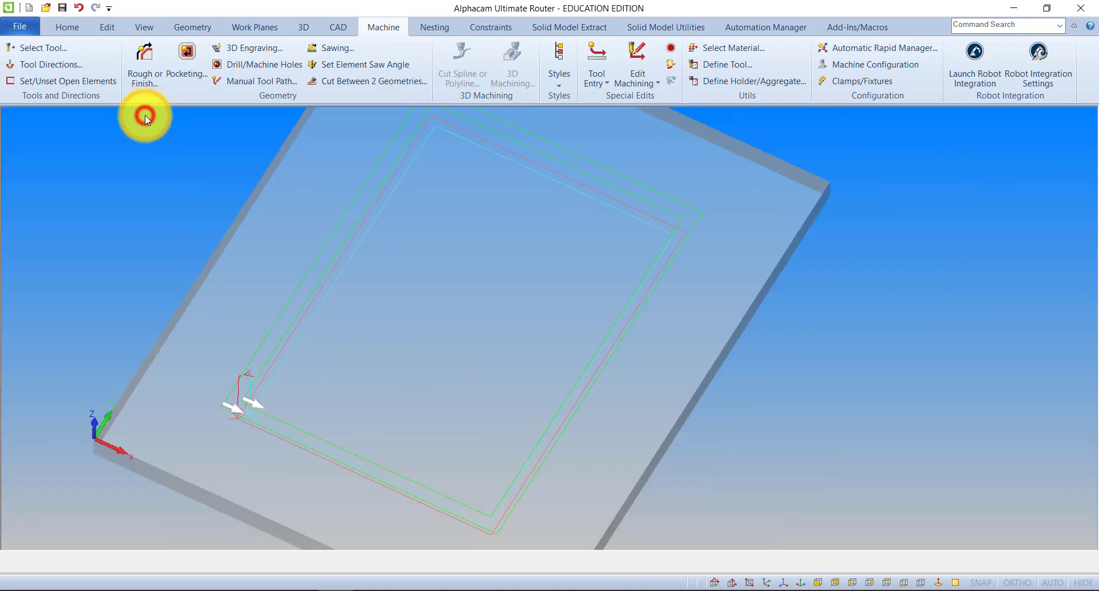
Show the Operations page in the project manager.
left_click(145, 27)
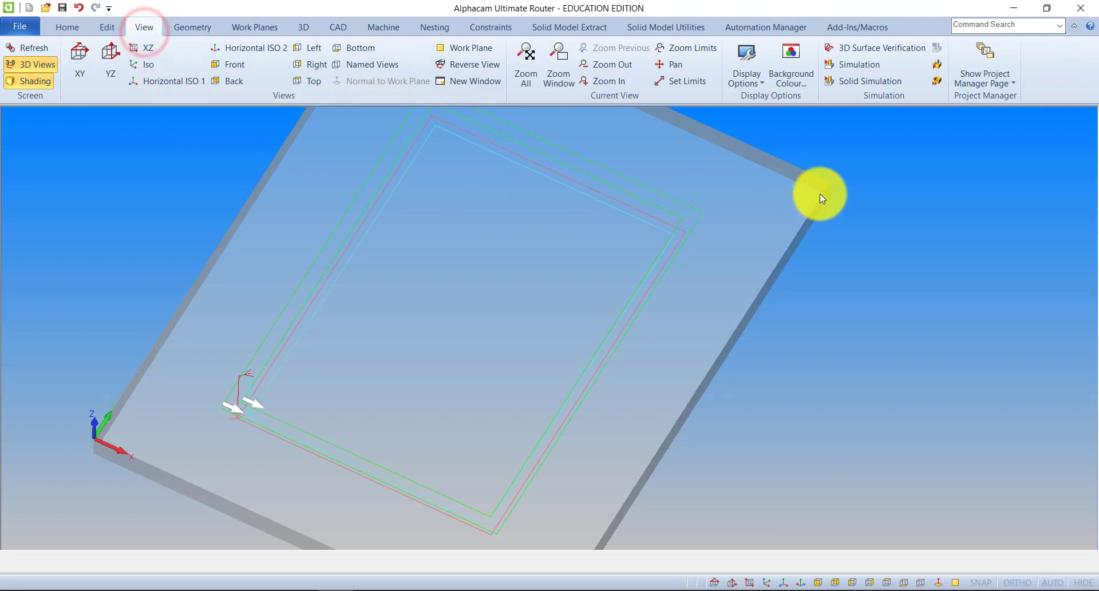
left_click(989, 84)
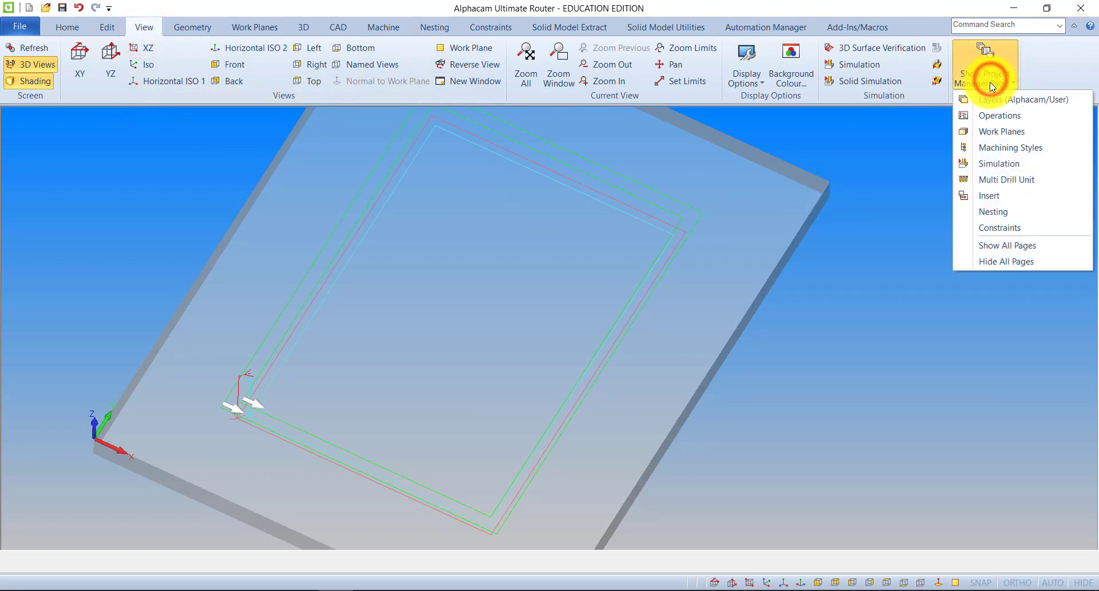
left_click(999, 115)
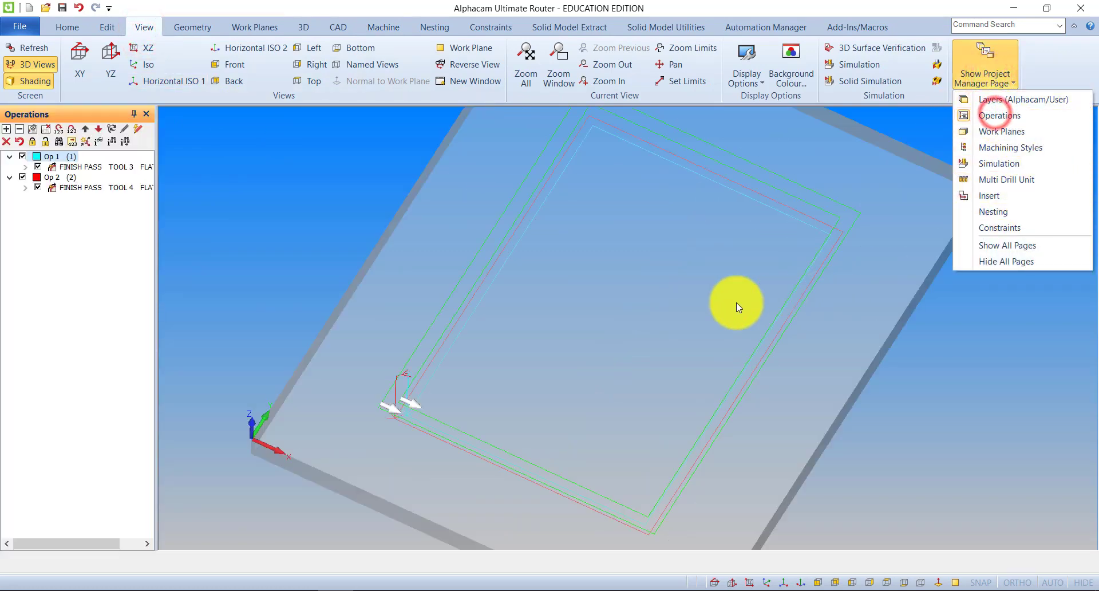
Edit the Op 2 finish pass with the Flat - 20mm tool and set its final depth to -10.
left_click(105, 190)
right_click(105, 190)
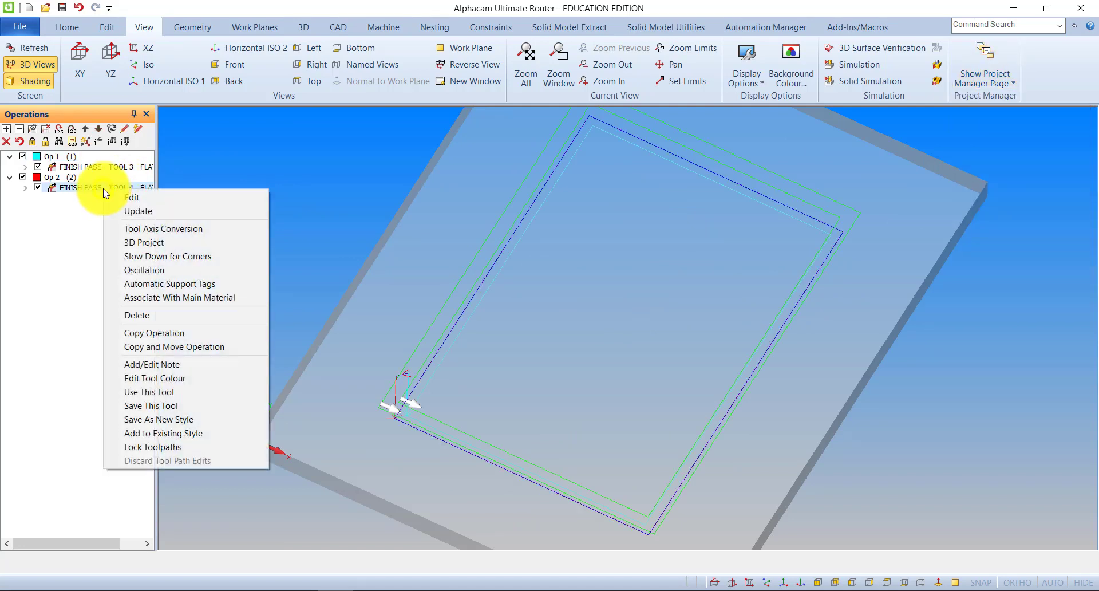
left_click(123, 197)
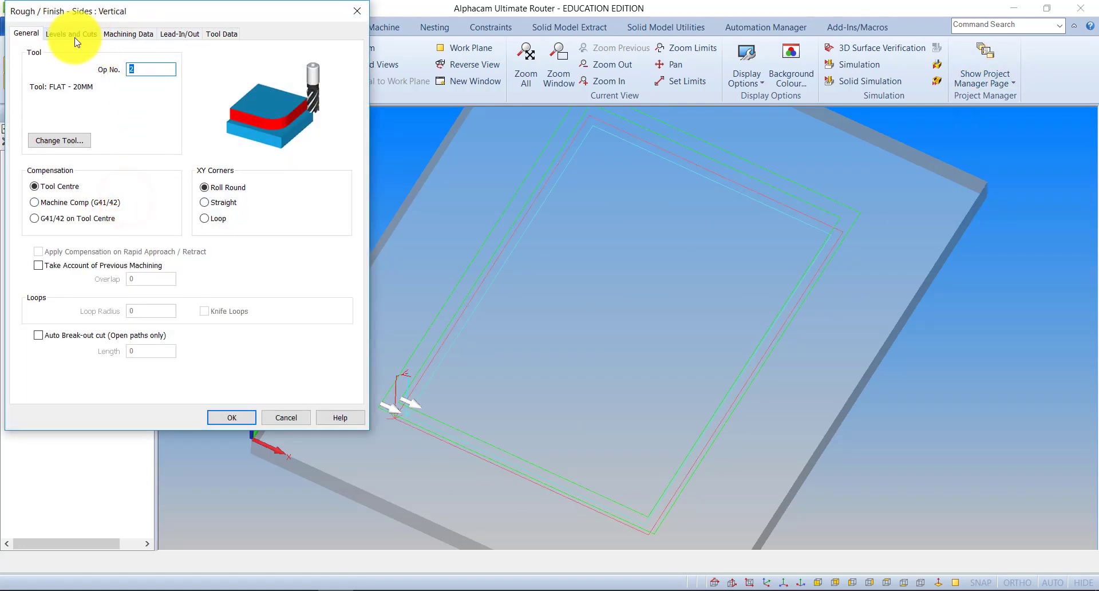
left_click(79, 36)
left_click(149, 132)
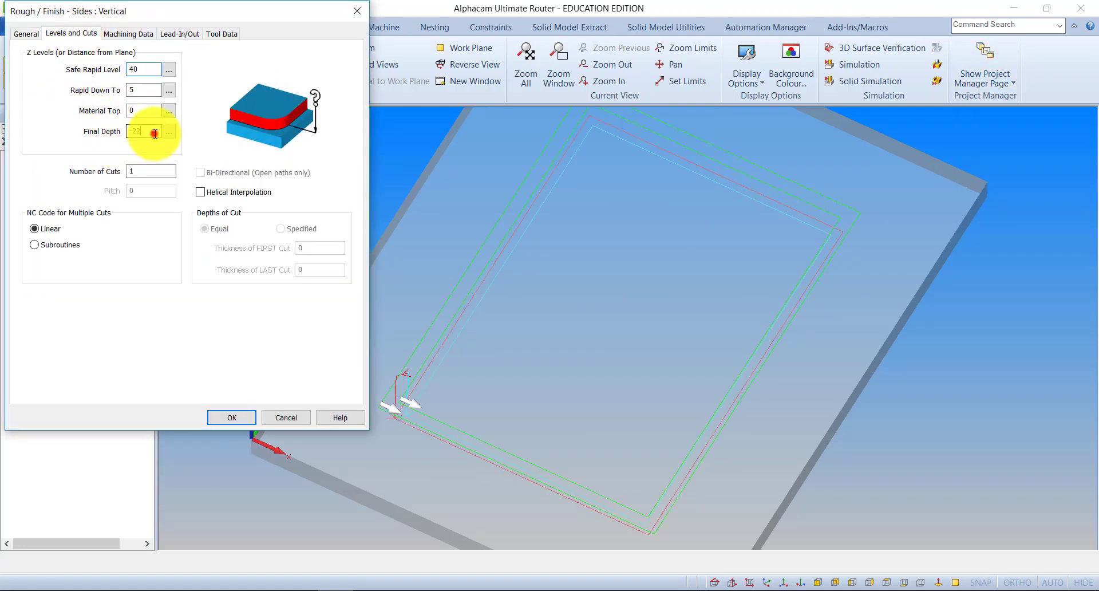
key("BackSpace")
key("BackSpace")
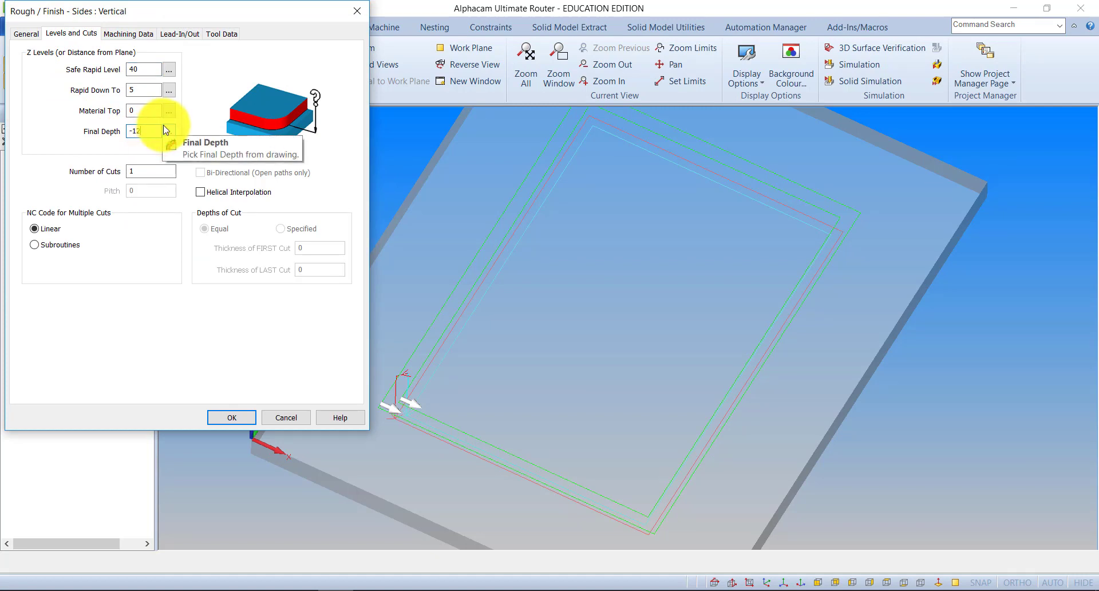
left_click(240, 421)
left_click(113, 262)
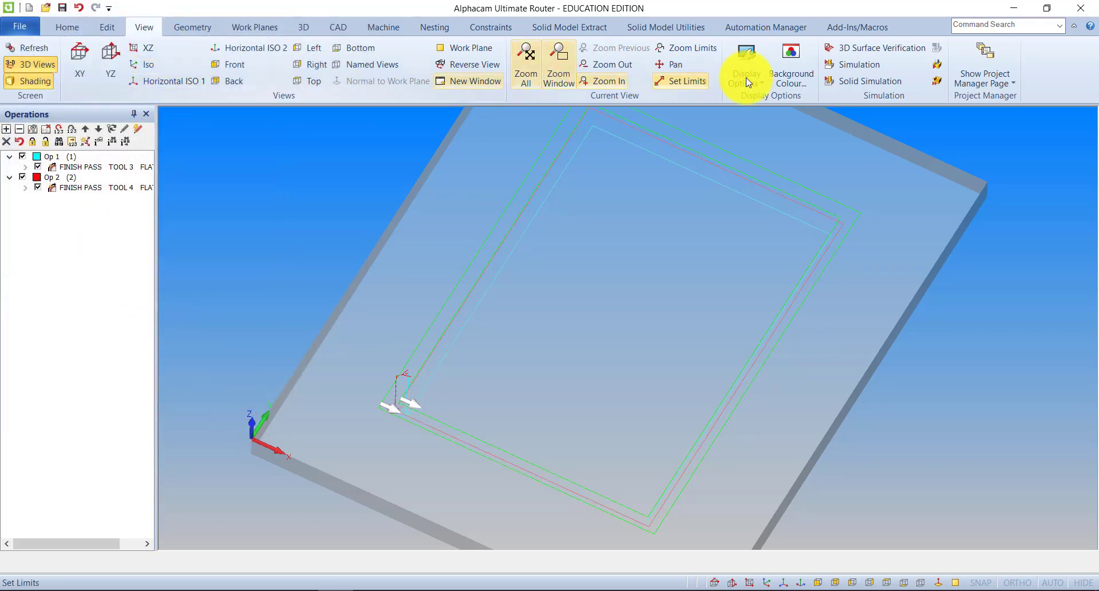
Run the solid simulation of both finish passes.
left_click(877, 86)
left_click(64, 131)
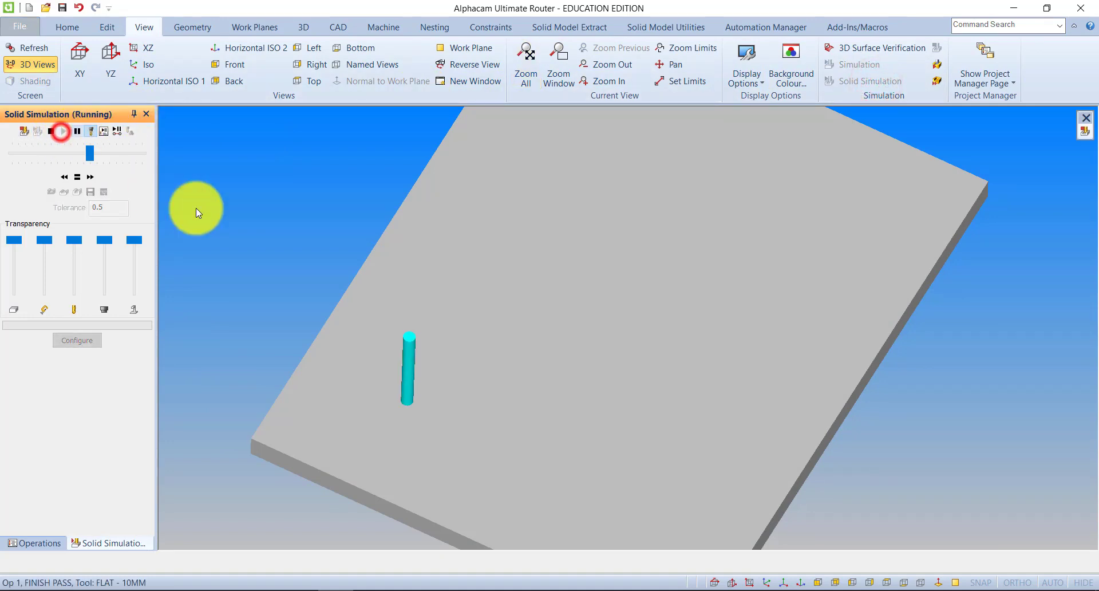
left_click_drag(279, 293, 354, 314)
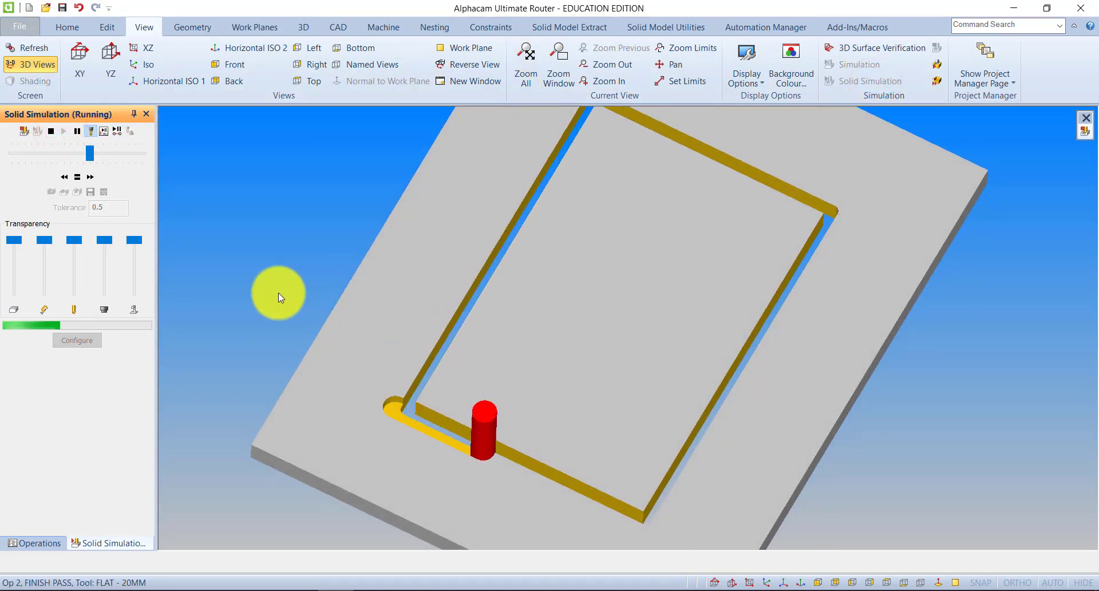
left_click_drag(368, 365, 488, 297)
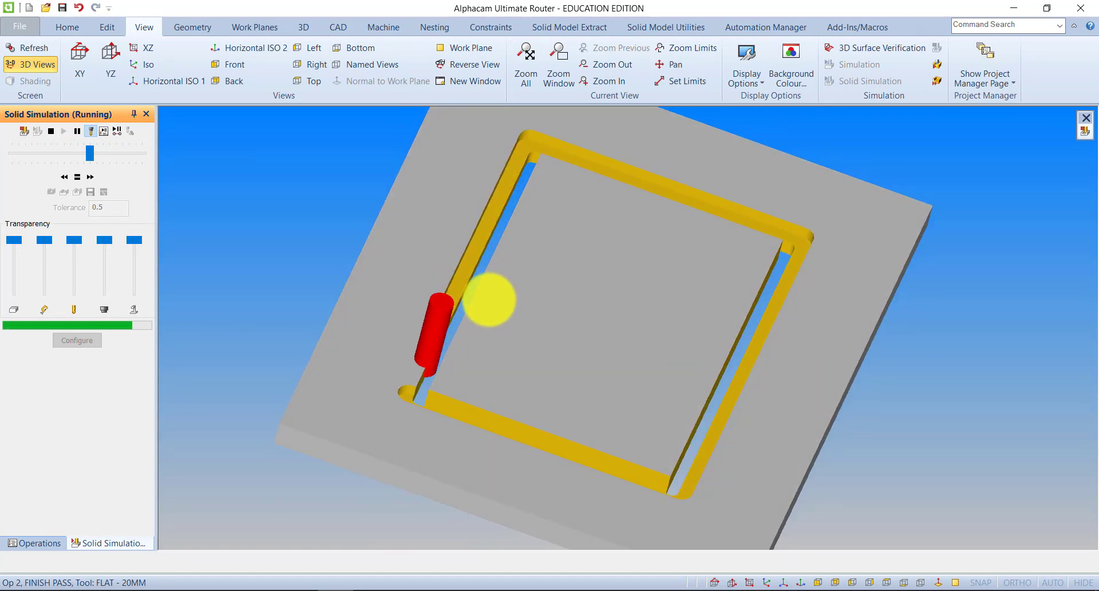
Examine the corners and the stepped groove around the panel cut-out in the finished solid simulation.
left_click_drag(419, 352, 345, 444)
scroll(549, 251, "down", 3)
middle_click_drag(550, 251, 565, 267)
mouse_move(599, 300)
left_mouse_down()
mouse_move(523, 289)
mouse_move(424, 341)
mouse_move(457, 324)
left_mouse_up()
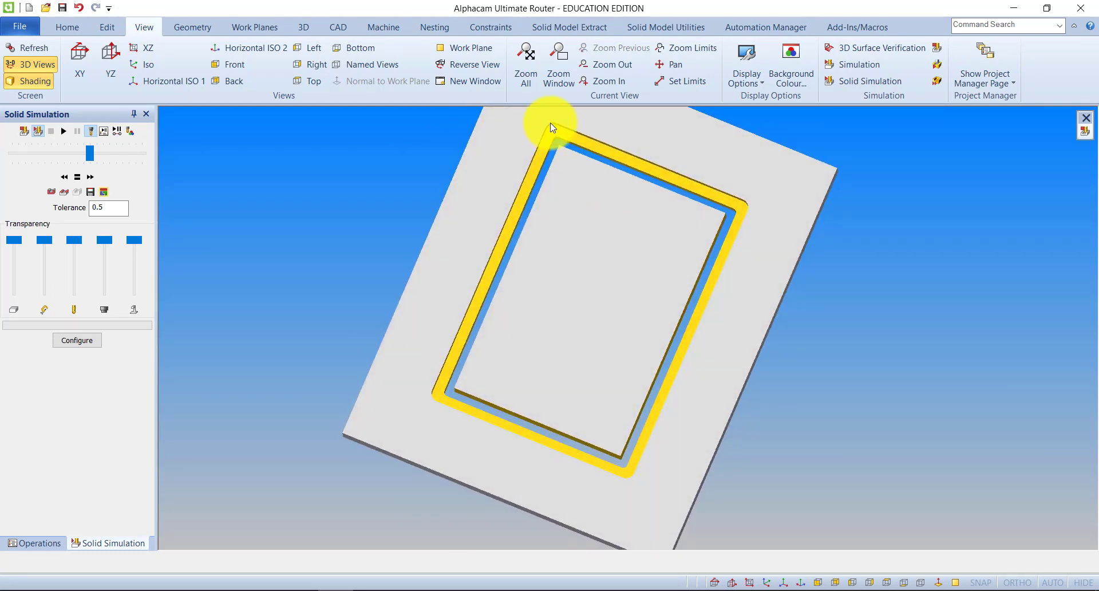
left_click_drag(677, 199, 652, 195)
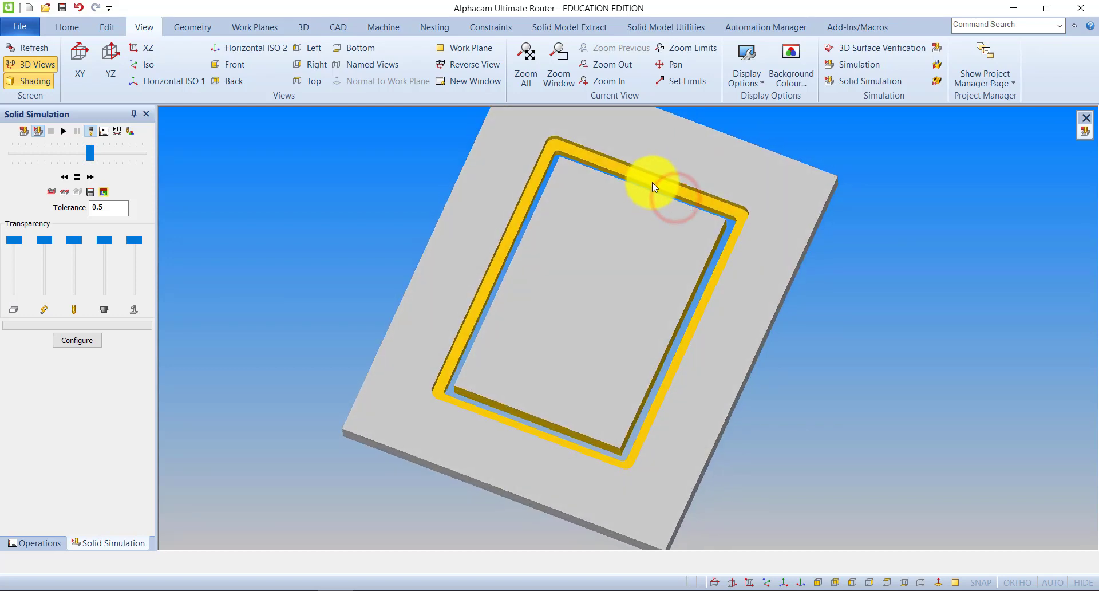
scroll(655, 181, "up", 3)
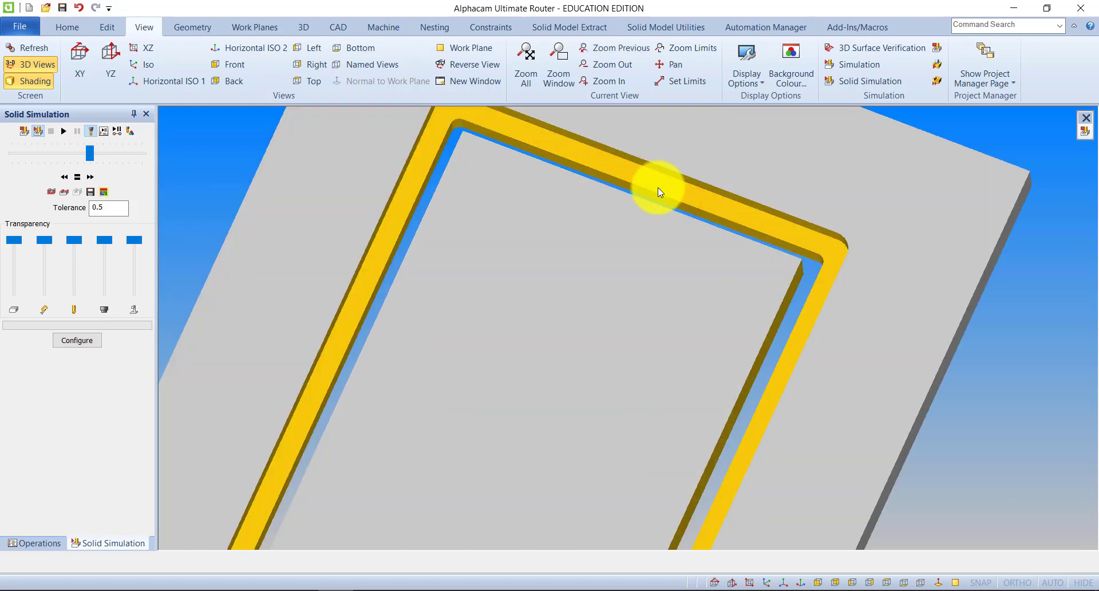
scroll(662, 189, "down", 3)
scroll(565, 153, "up", 4)
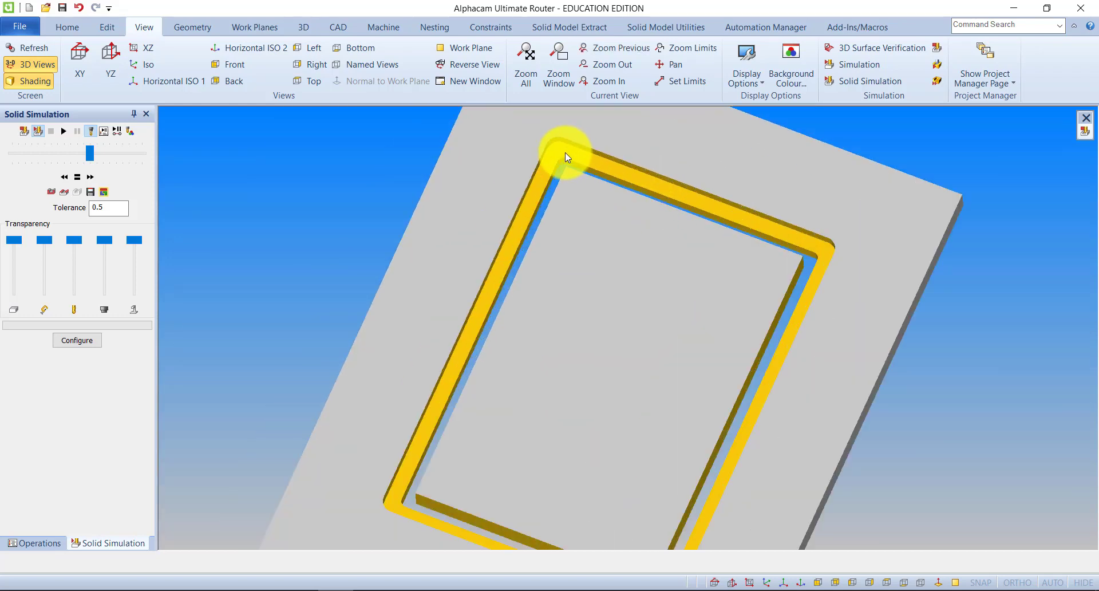
middle_click_drag(542, 157, 543, 163)
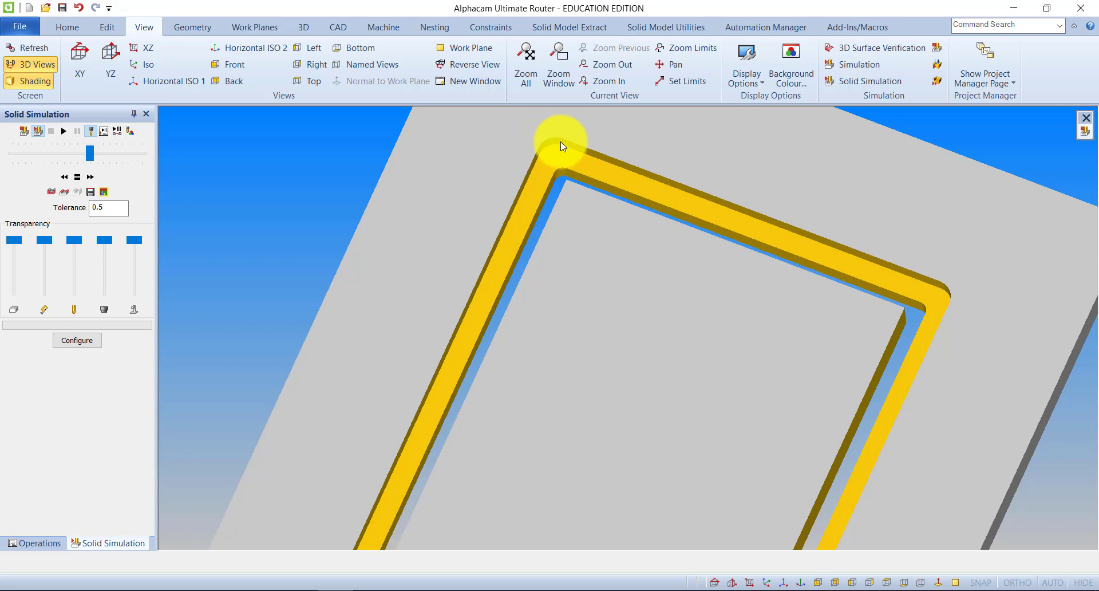
scroll(549, 157, "down", 2)
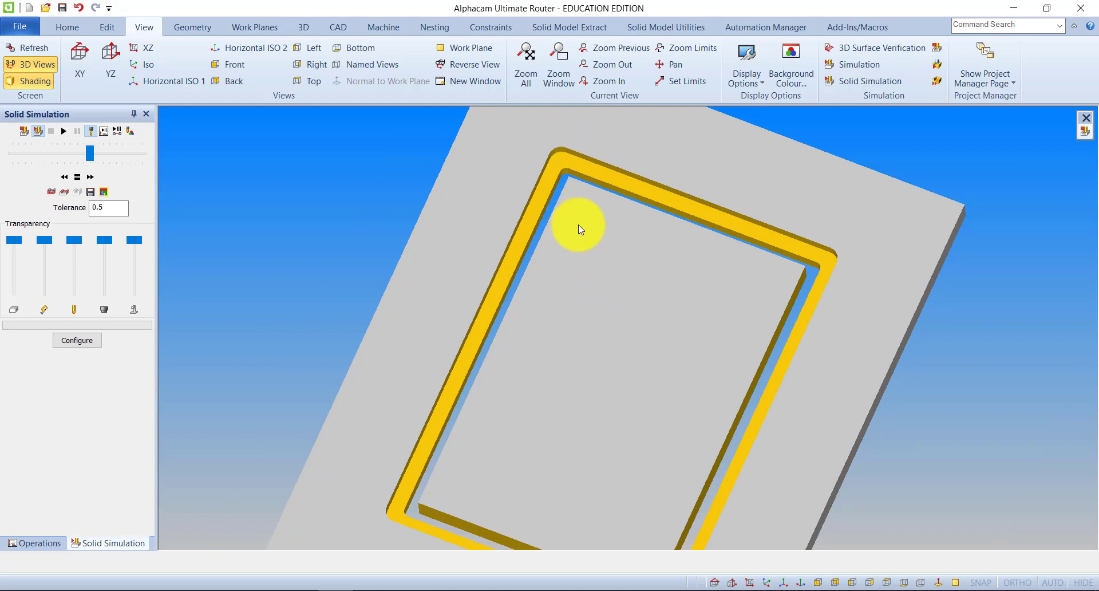
Exit the solid simulation and return to the operations list.
left_click(24, 130)
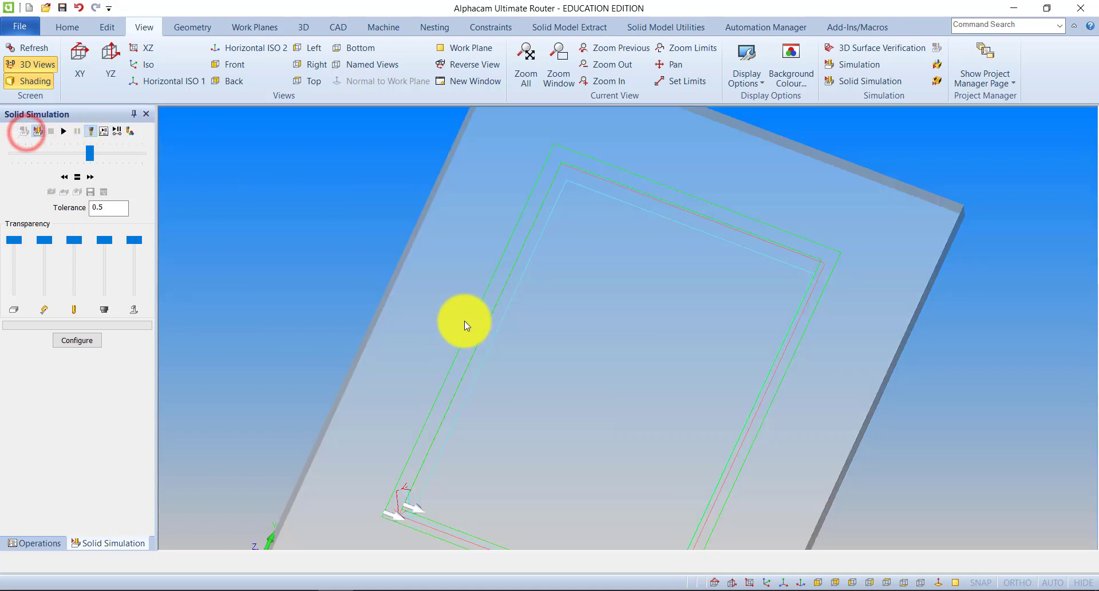
scroll(465, 321, "down", 2)
middle_click_drag(436, 444, 458, 418)
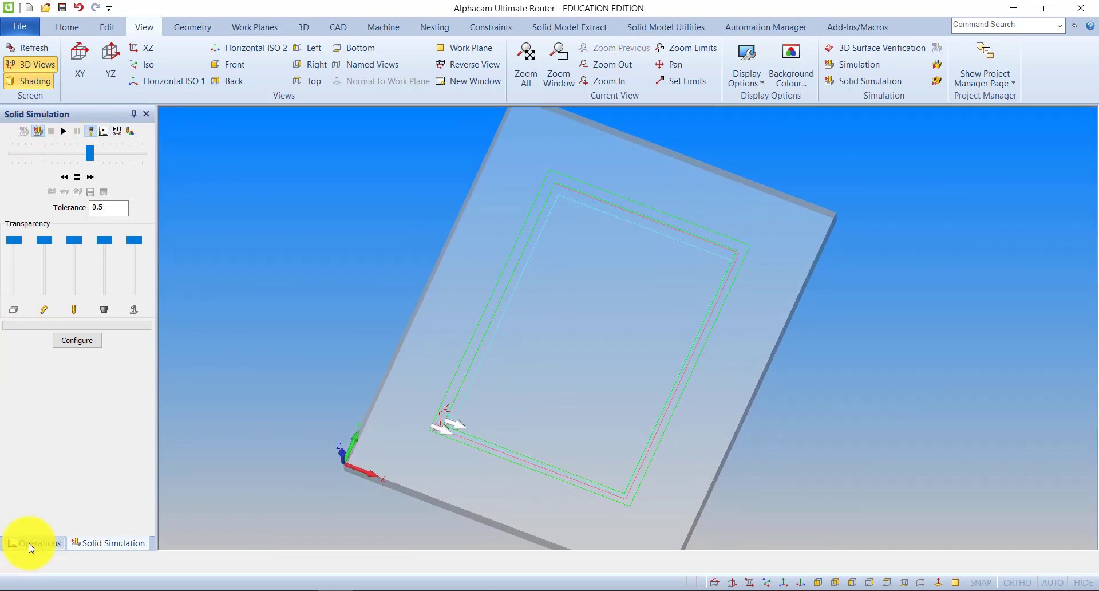
left_click(31, 548)
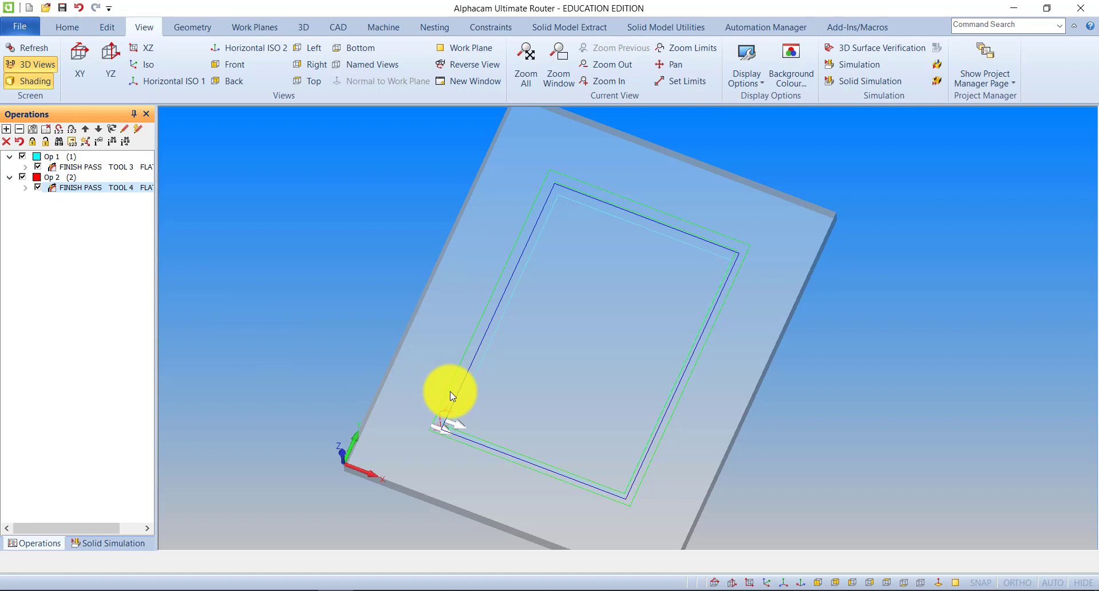
Start the Fillet command with radius 22, individual corners and Bubble Fillet enabled.
left_click(106, 29)
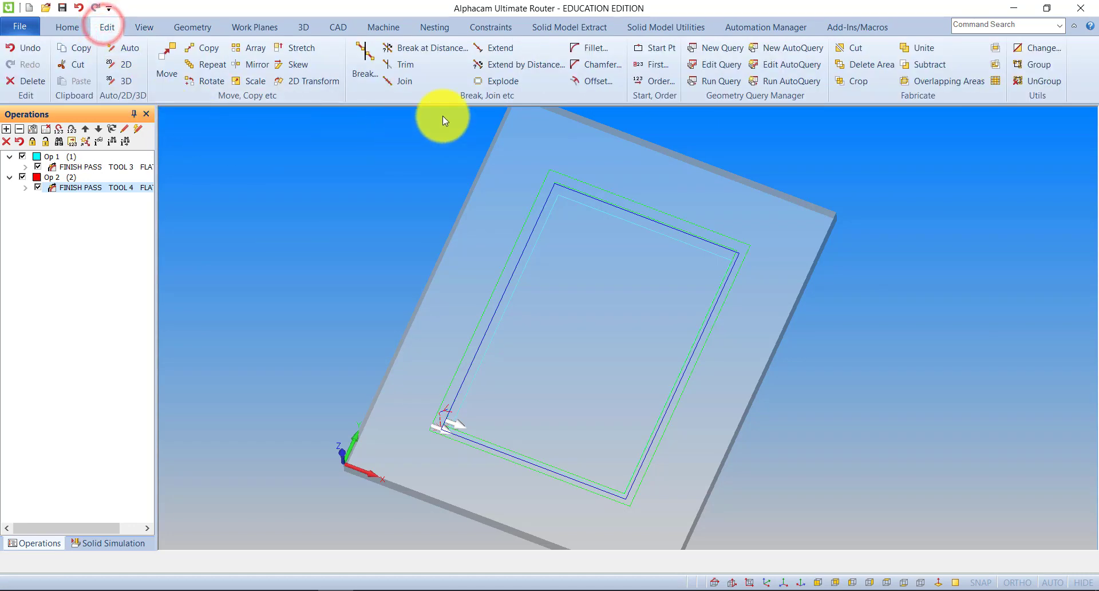
left_click(588, 46)
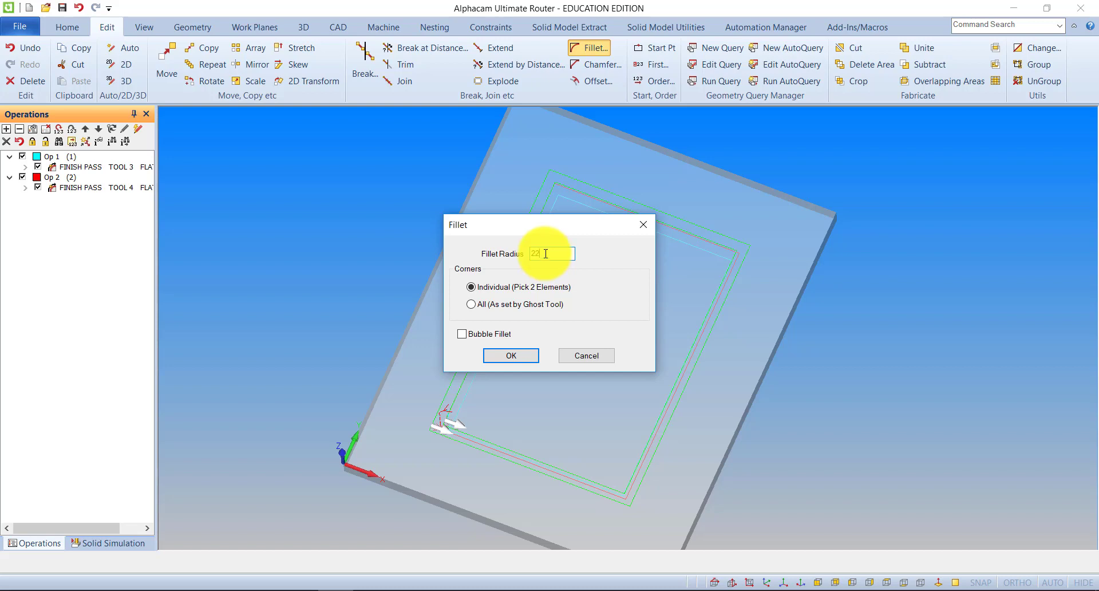
left_click(464, 334)
left_click(499, 357)
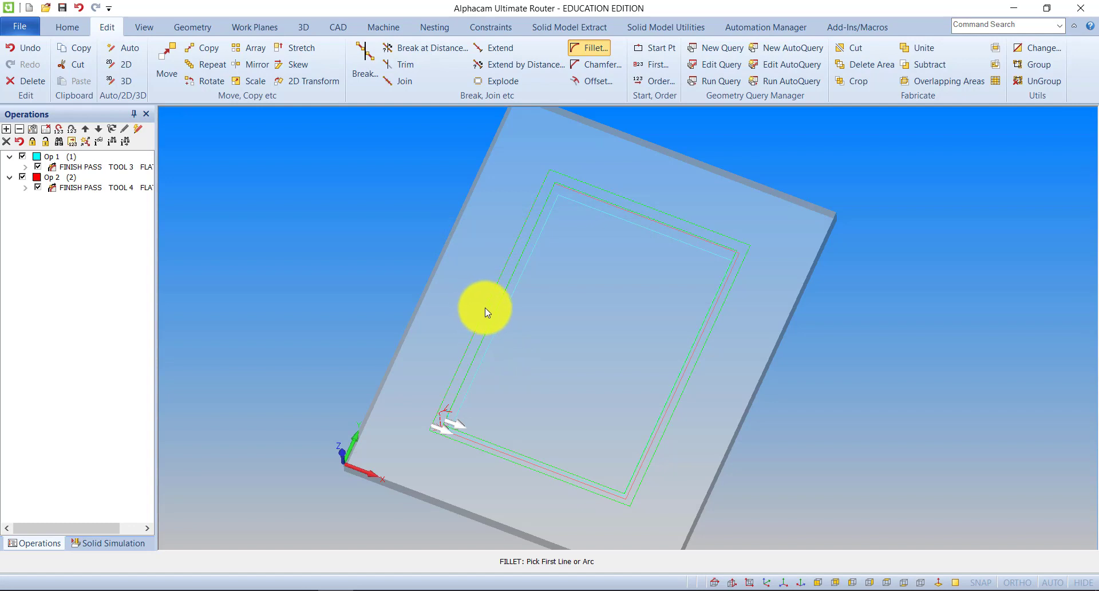
Apply a bubble fillet to one far corner of the larger inner rectangle, then undo it.
left_click(545, 177)
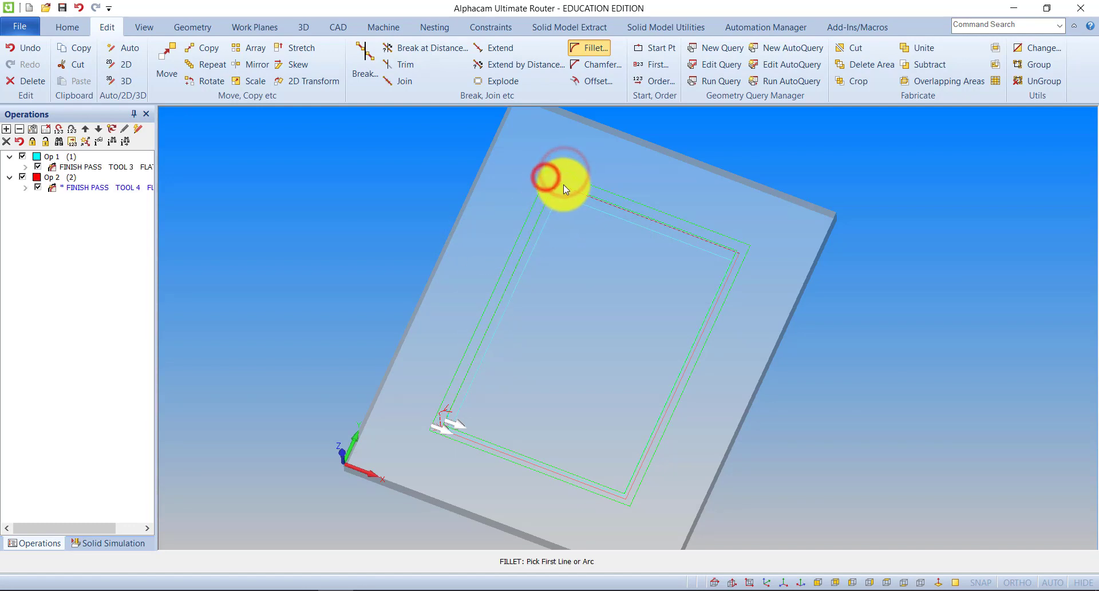
scroll(564, 185, "up", 2)
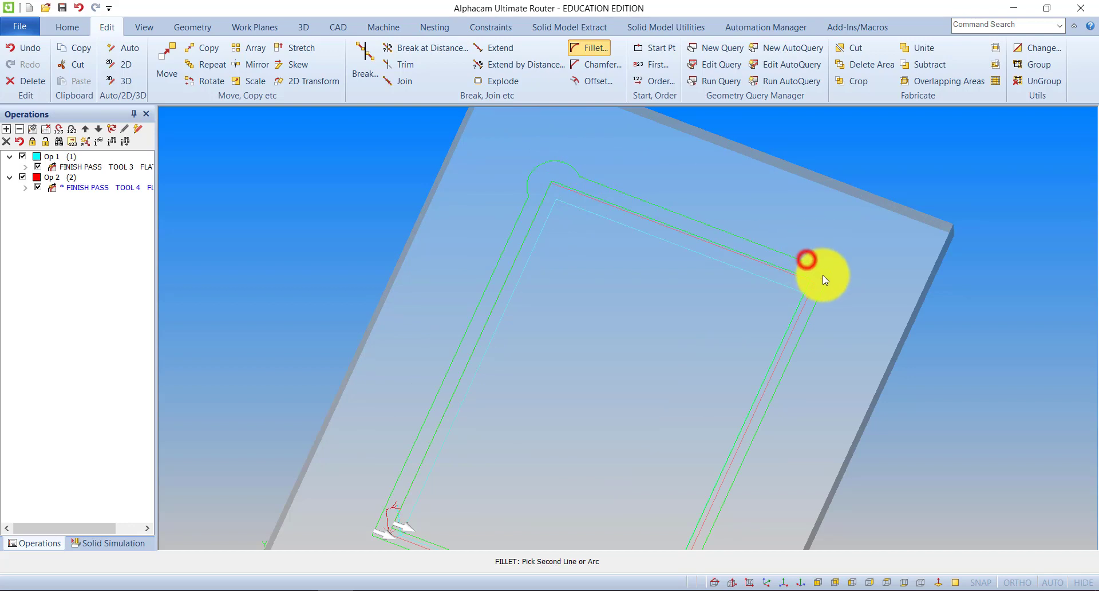
left_click(823, 279)
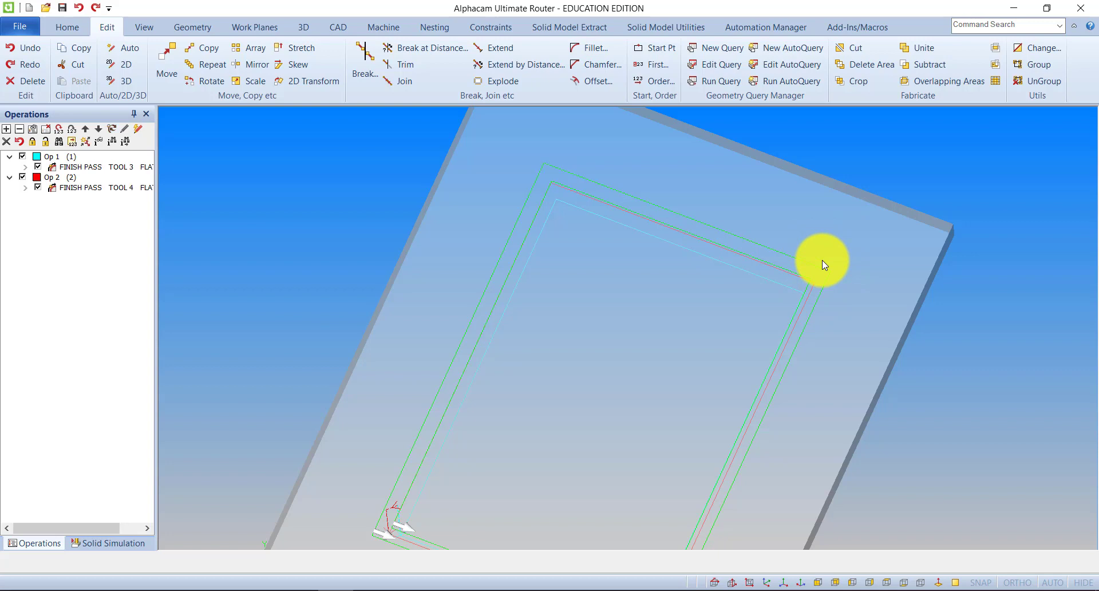
left_click(79, 7)
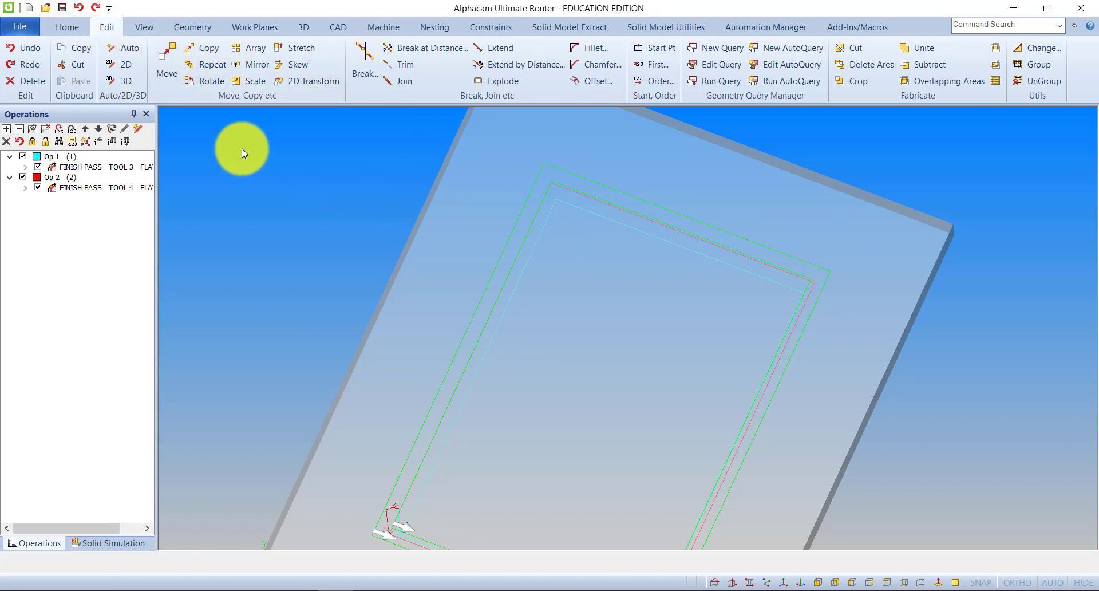
Apply bubble fillets of radius 22 to all corners of the larger inner rectangle.
left_click(587, 44)
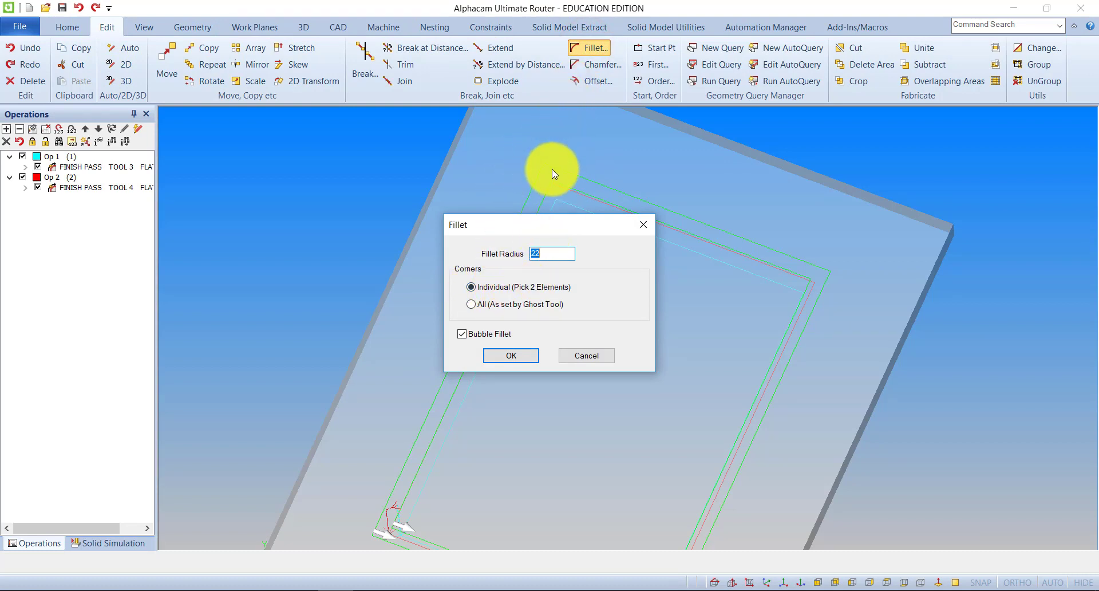
left_click(471, 304)
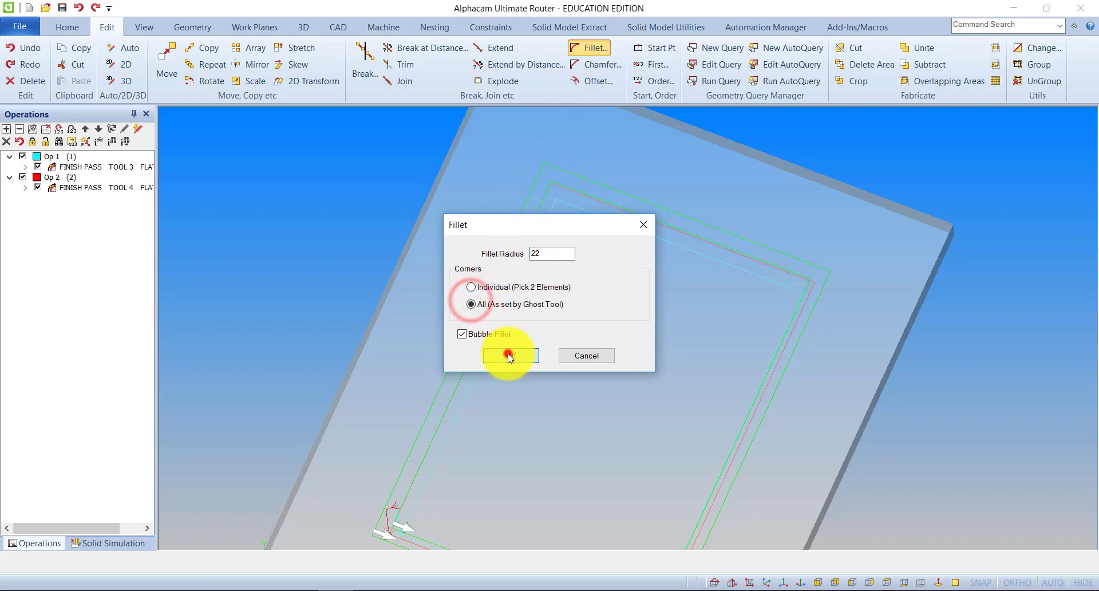
left_click(508, 355)
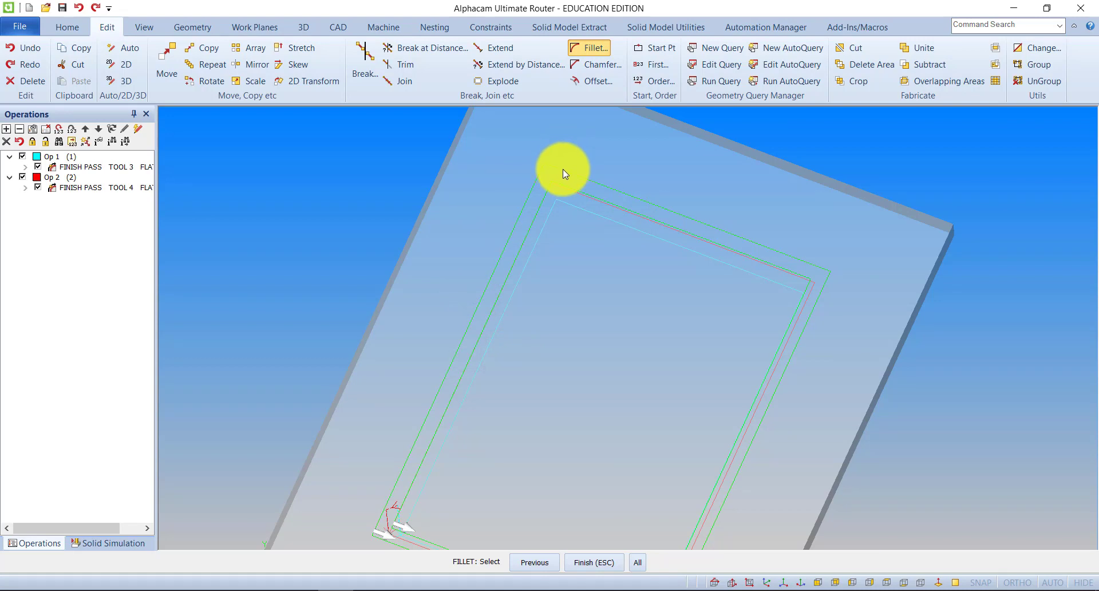
left_click(562, 169)
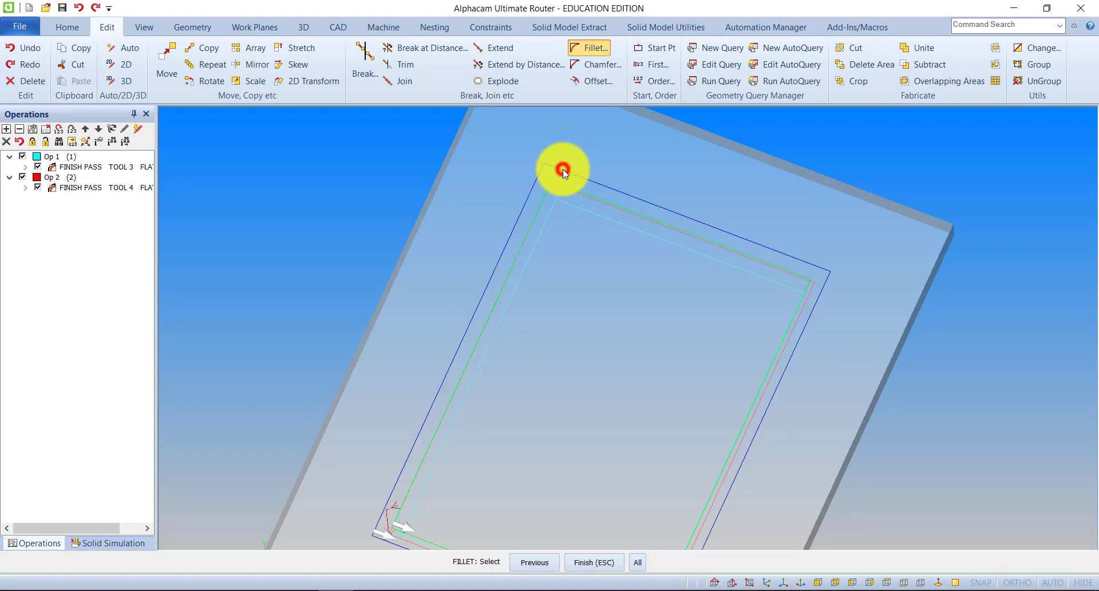
left_click(612, 562)
scroll(641, 395, "down", 4)
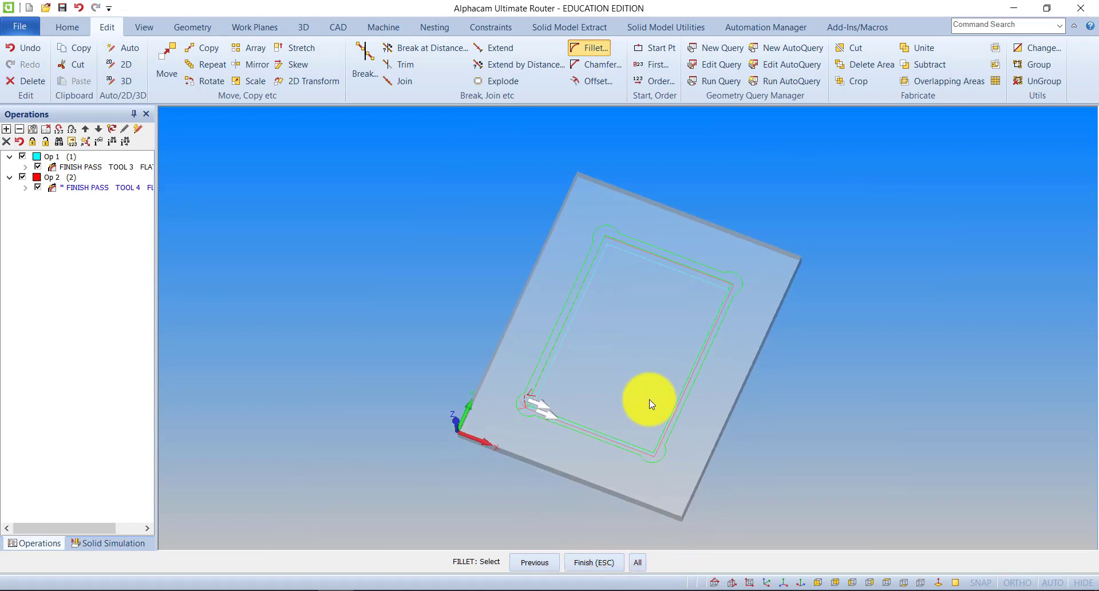
middle_click_drag(622, 384, 646, 390)
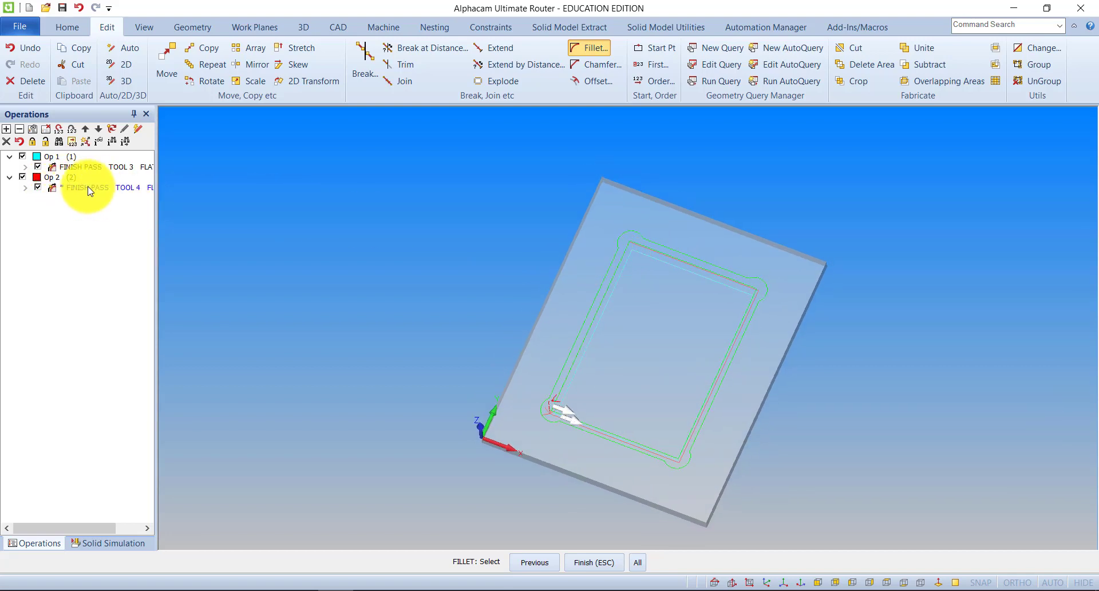
left_click(341, 245)
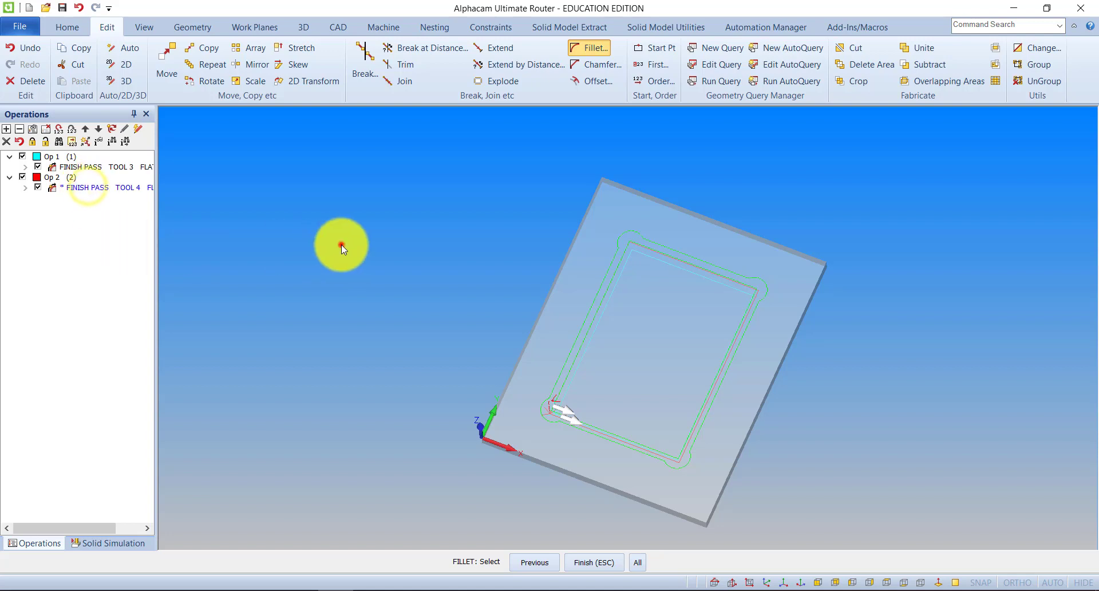
key("Escape")
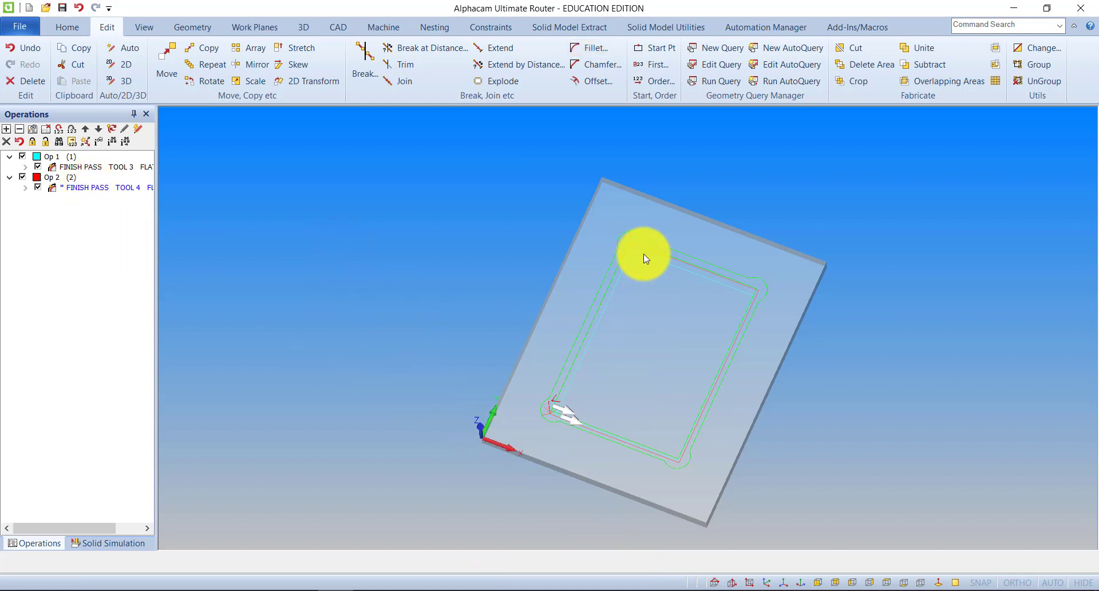
Update the Op 2 finish pass so its toolpath follows the bubble-filleted rectangle.
middle_click_drag(643, 253, 617, 255)
right_click(116, 193)
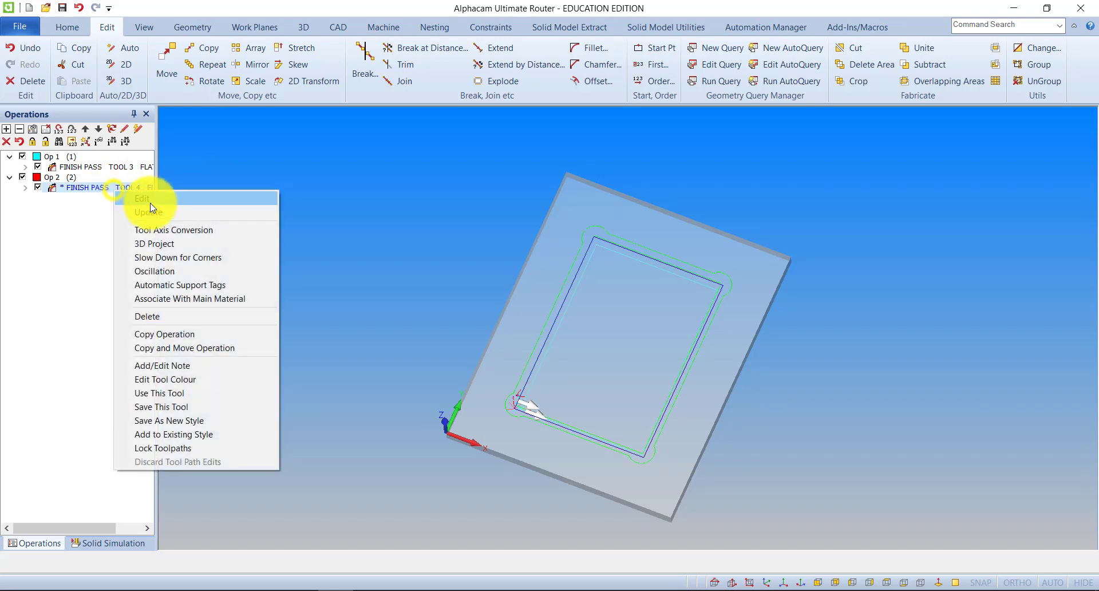
left_click(154, 207)
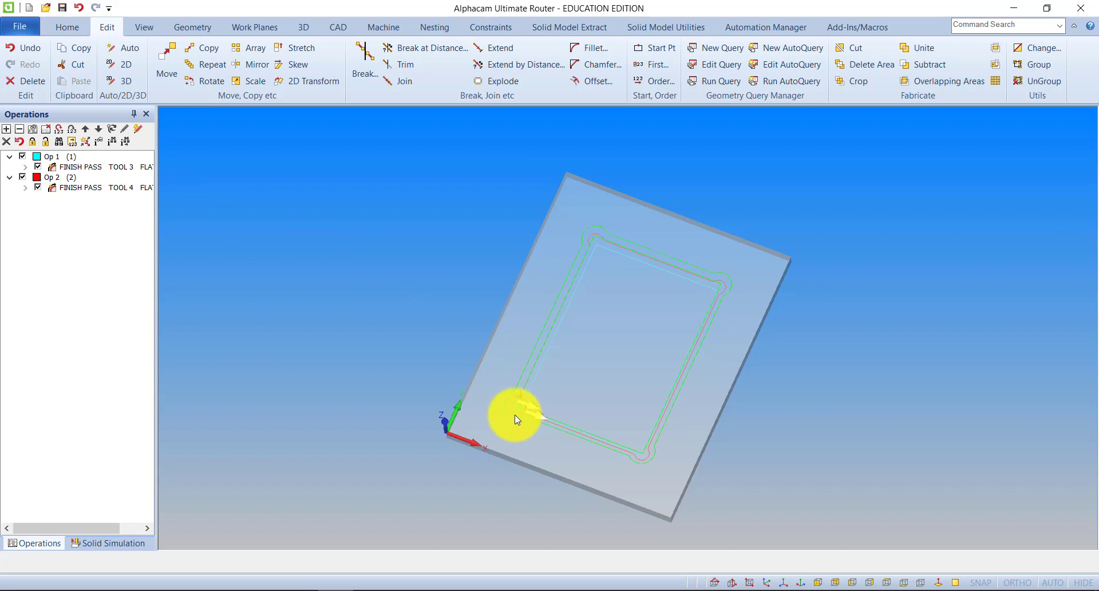
Run the solid simulation of the through cut and the rebate with bubble-filleted corners.
left_click(114, 542)
left_click(63, 131)
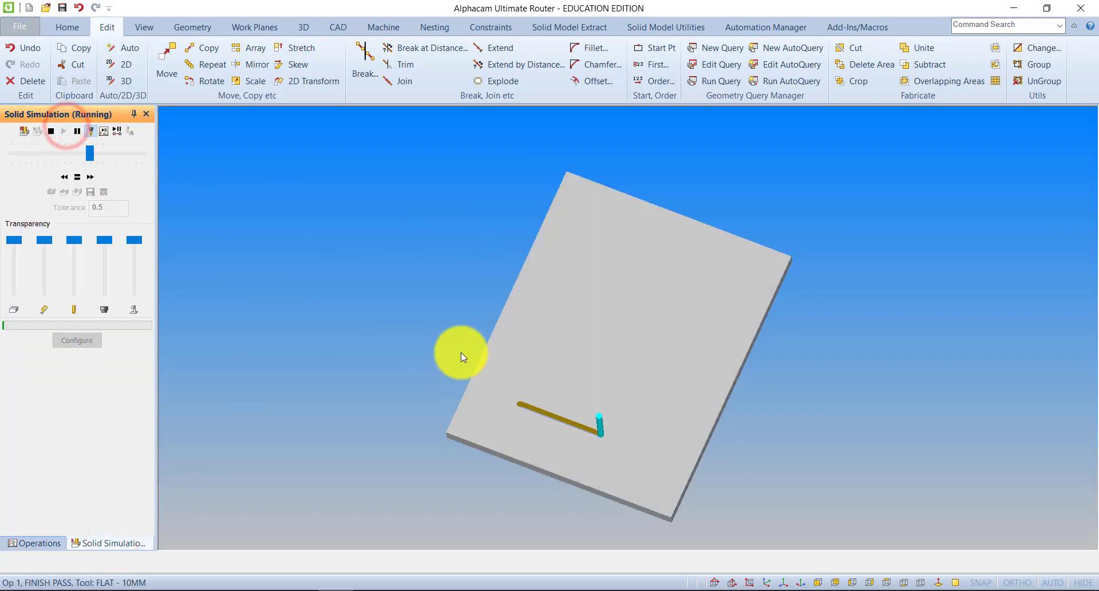
left_click_drag(441, 334, 452, 262)
scroll(728, 379, "up", 2)
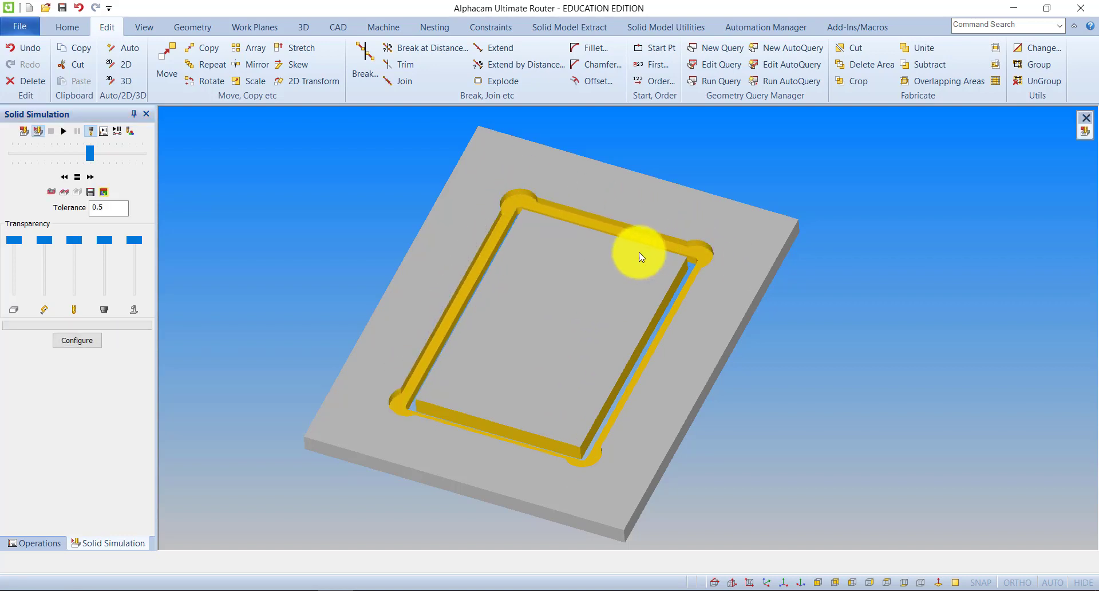
Examine the bubble-filleted rebate corners and the through cut on the simulated panel from several angles.
left_click_drag(631, 252, 675, 319)
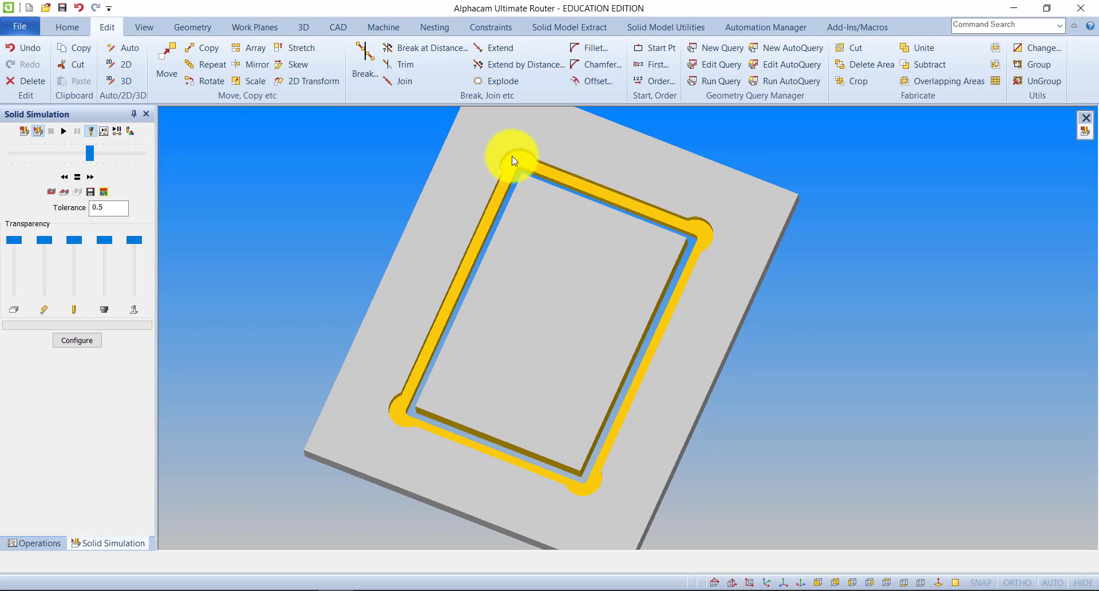
left_click_drag(742, 299, 3, 152)
left_click_drag(1046, 300, 731, 362)
left_click_drag(628, 321, 599, 439)
left_click_drag(608, 381, 375, 258)
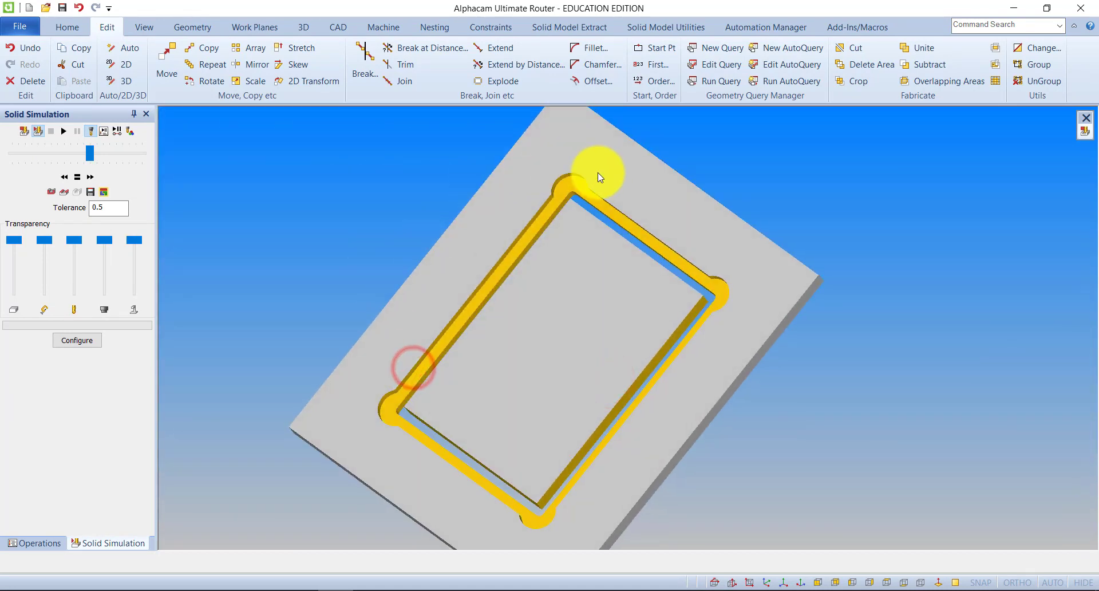
scroll(596, 171, "up", 5)
scroll(573, 208, "down", 3)
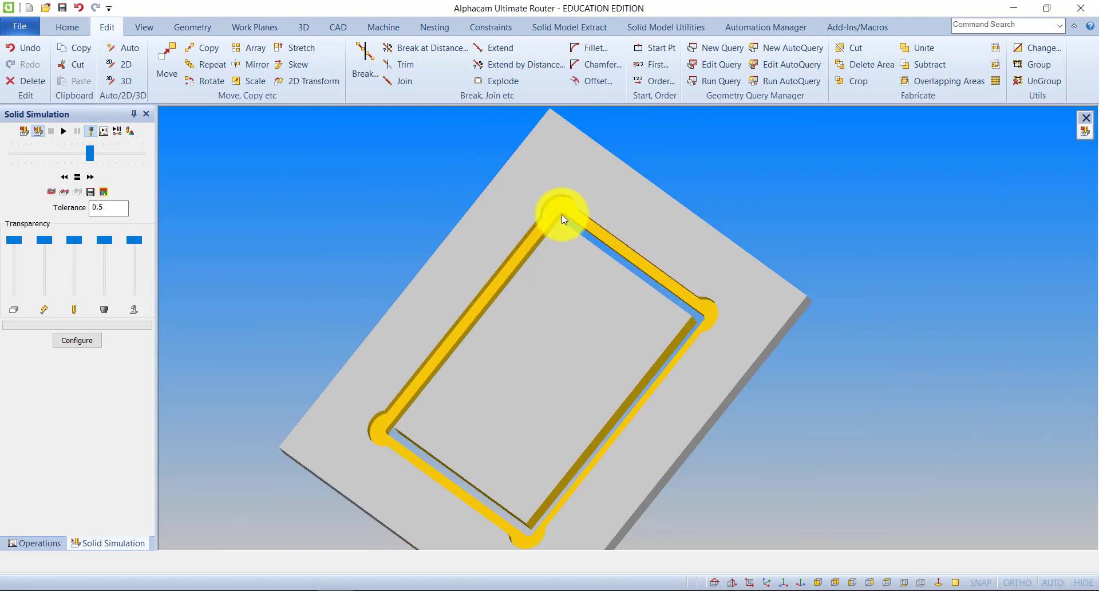
left_click_drag(565, 349, 635, 168)
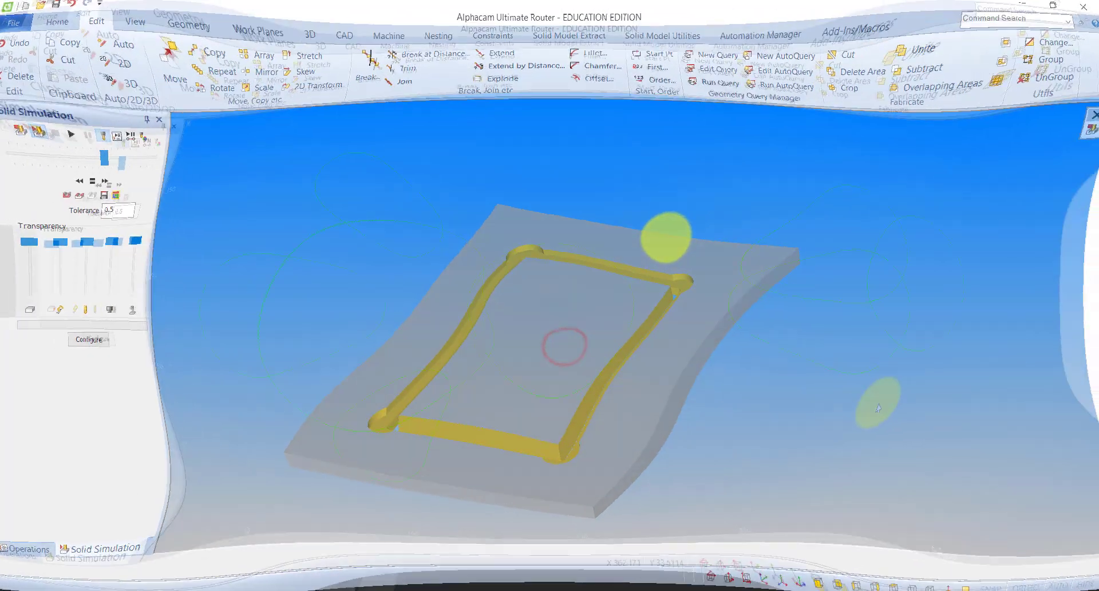
Unite the group of five overlapping circles into a single outline.
mouse_move(507, 287)
middle_mouse_down()
mouse_move(554, 284)
mouse_move(541, 285)
middle_mouse_up()
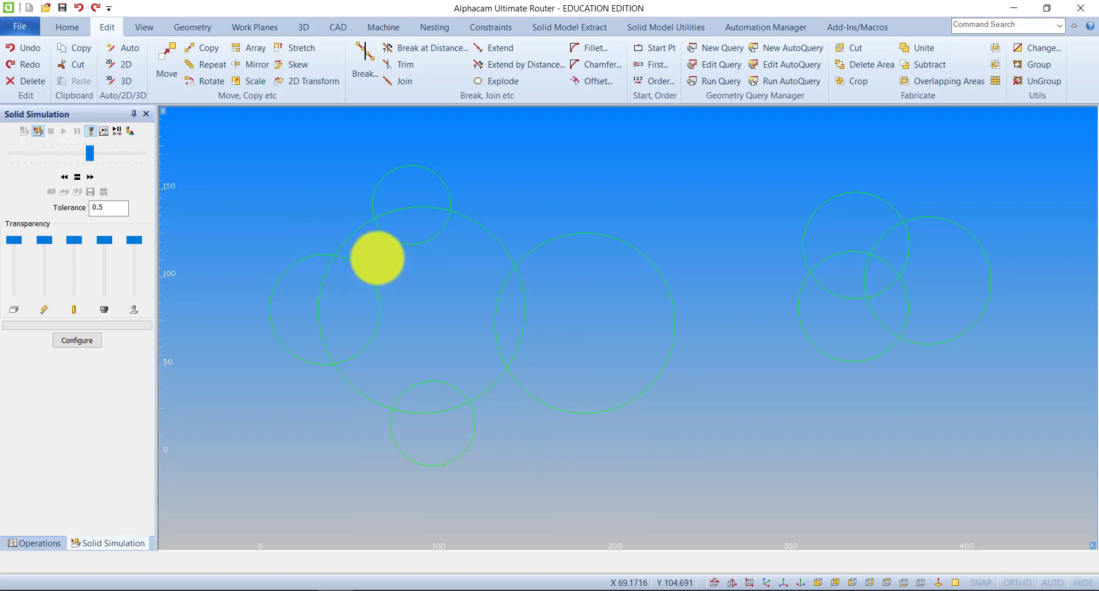
middle_click_drag(376, 258, 343, 247)
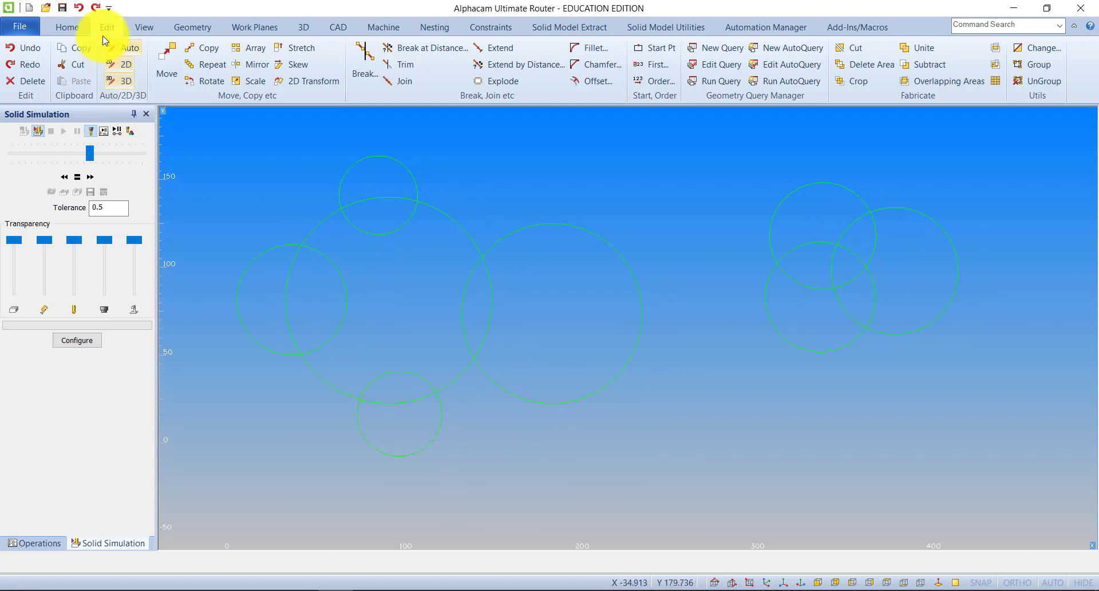
mouse_move(499, 292)
middle_mouse_down()
mouse_move(488, 292)
mouse_move(492, 306)
middle_mouse_up()
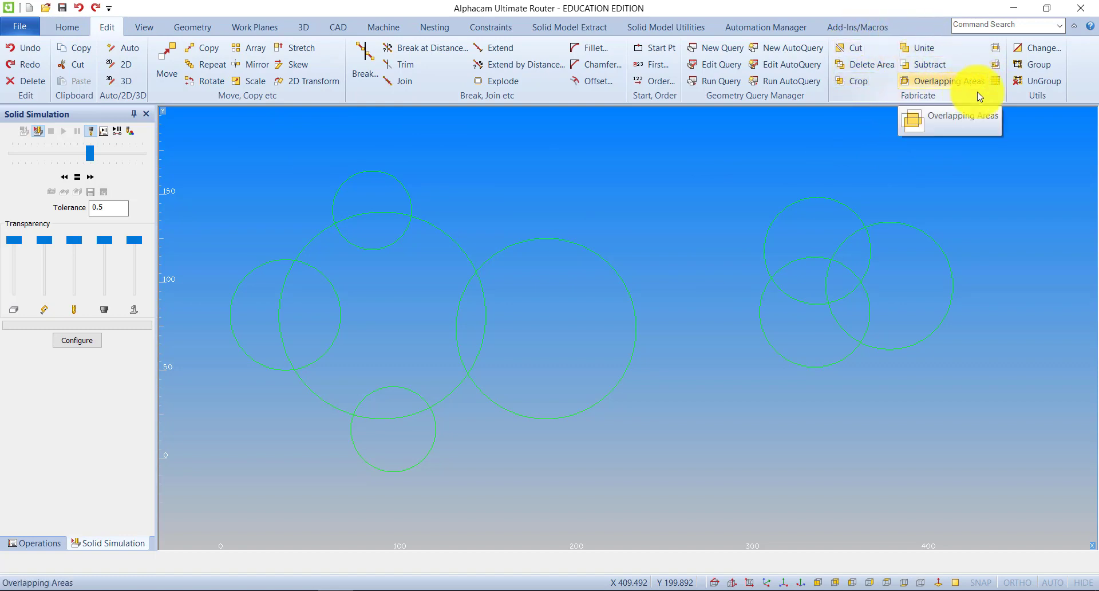
left_click(919, 49)
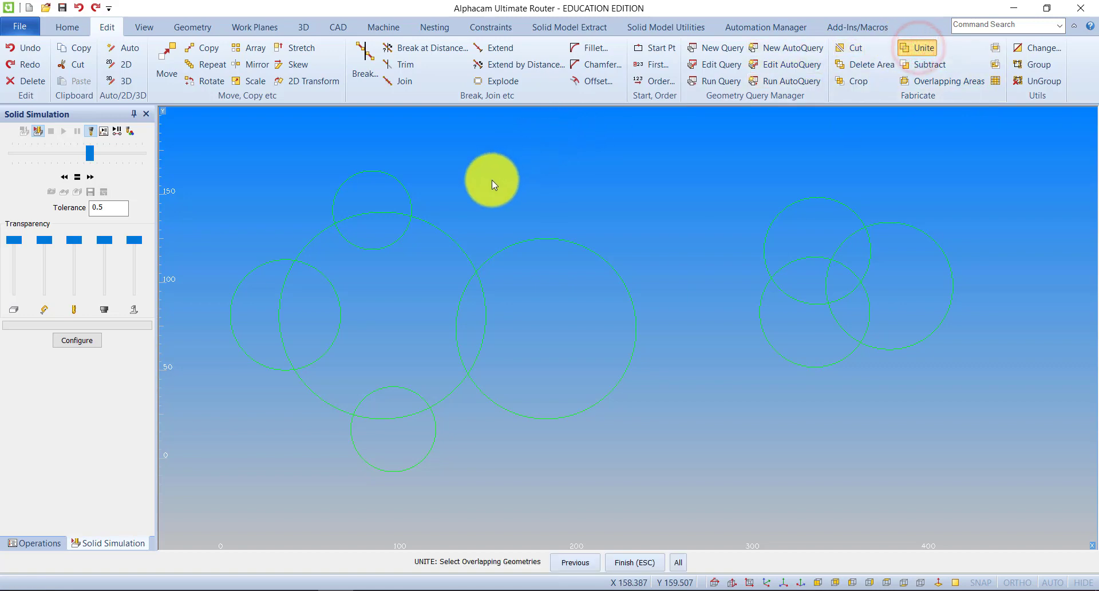
left_click(441, 228)
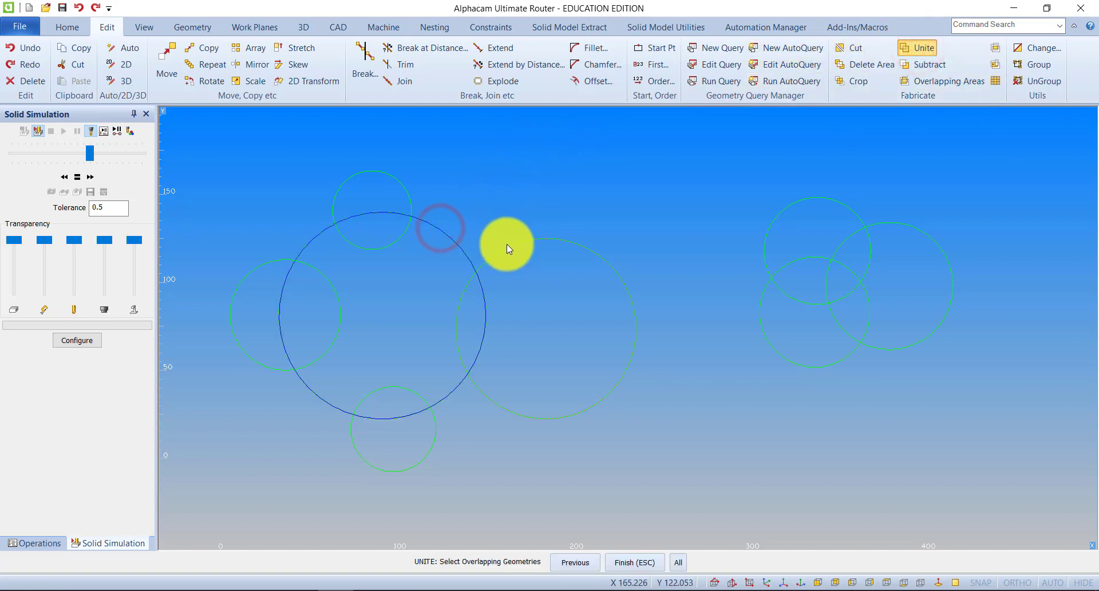
left_click(506, 245)
left_click(409, 194)
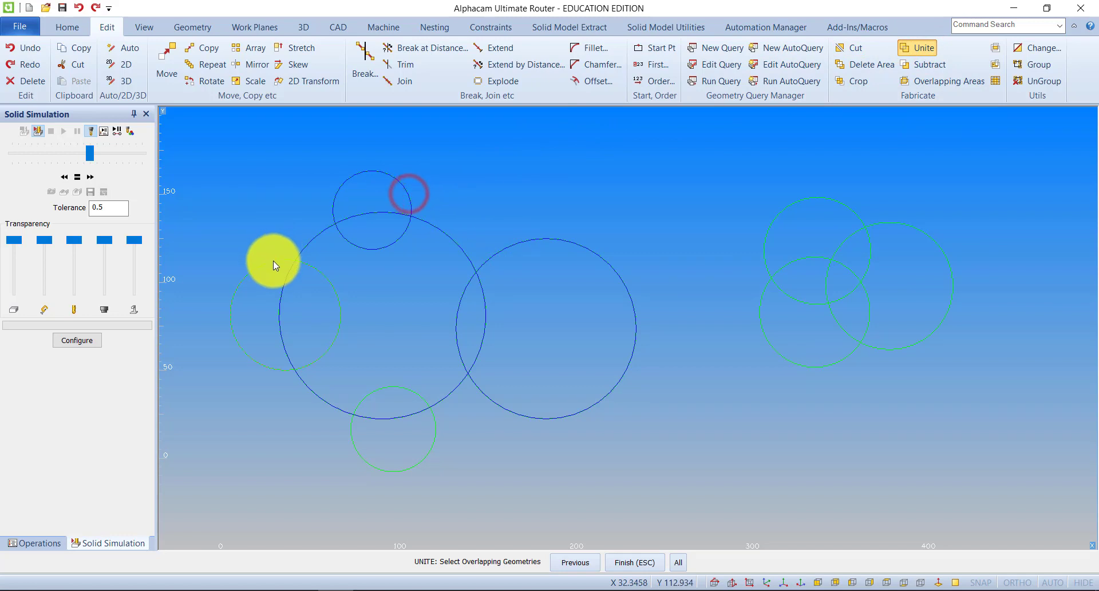
left_click(273, 261)
left_click(395, 387)
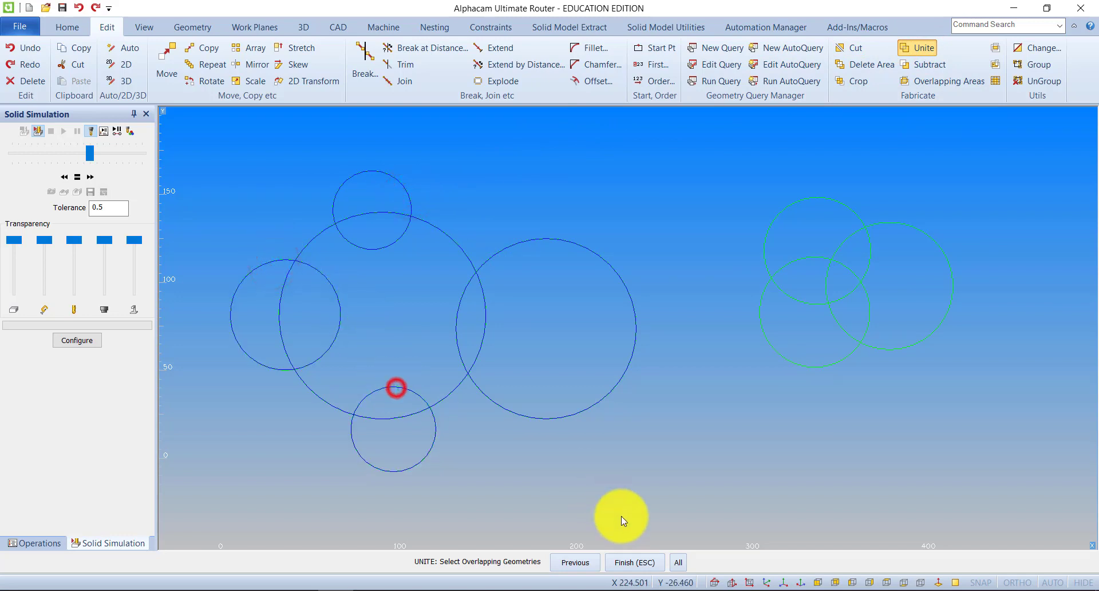
left_click(639, 560)
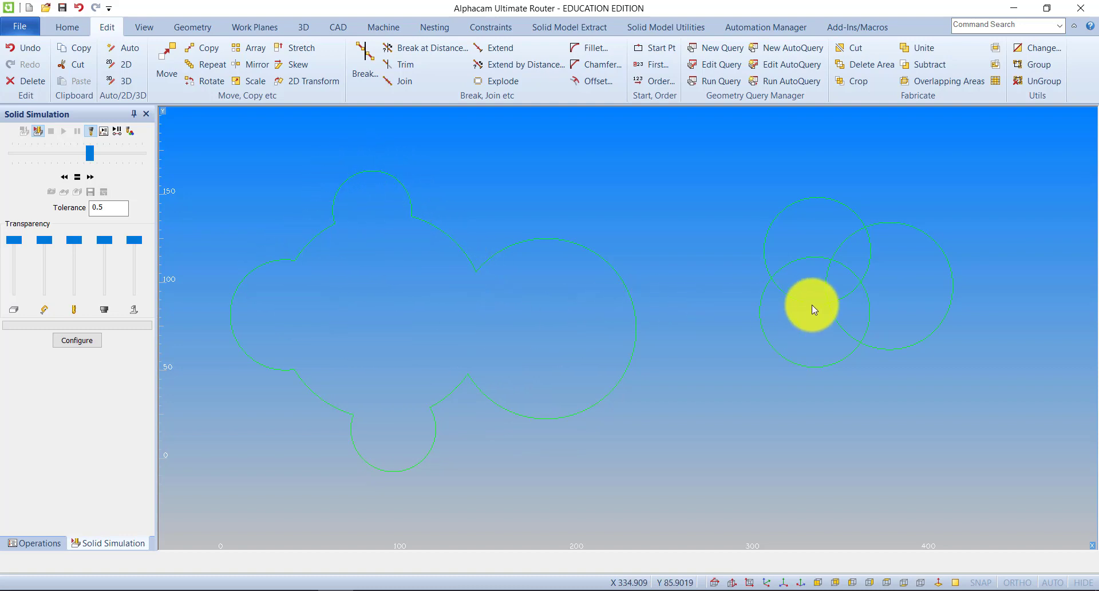
Intersect the group of three overlapping circles, keeping only their common area.
middle_click_drag(858, 282, 516, 274)
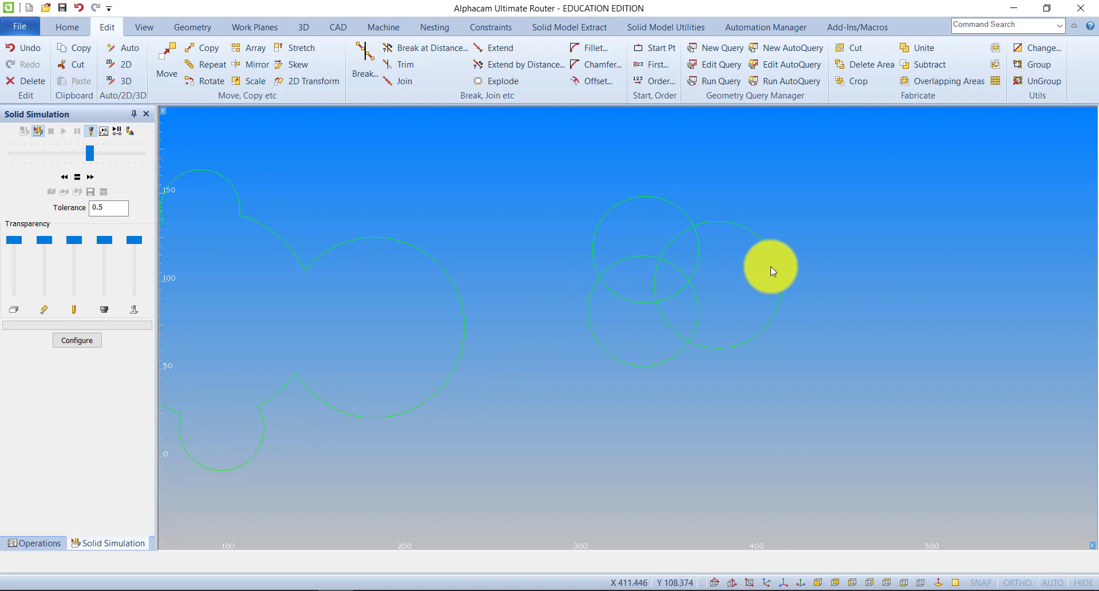
left_click(997, 49)
left_click(736, 222)
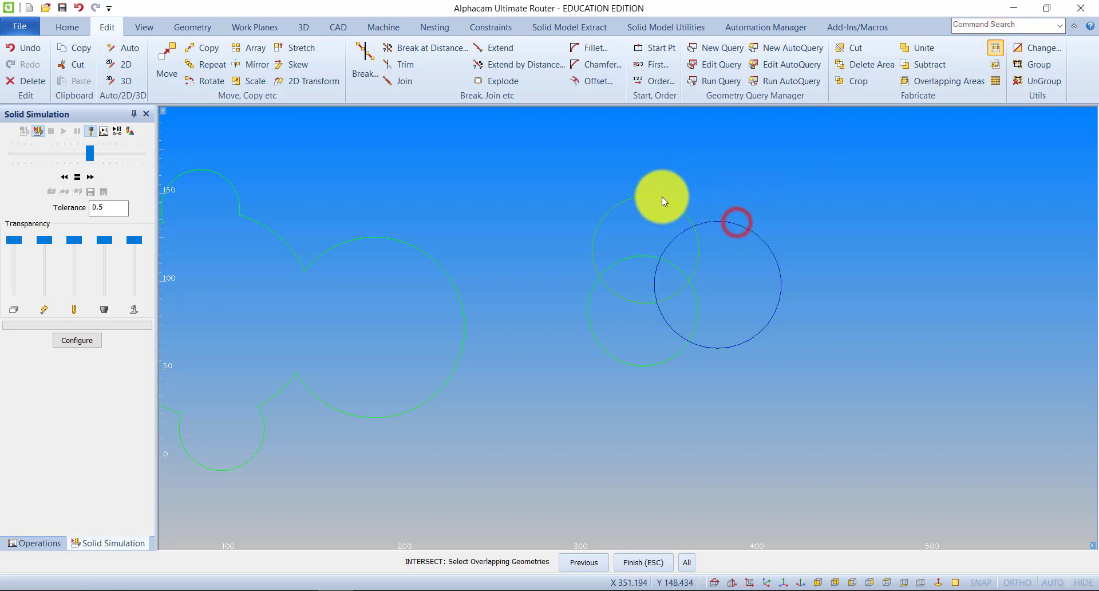
left_click(662, 197)
left_click(593, 290)
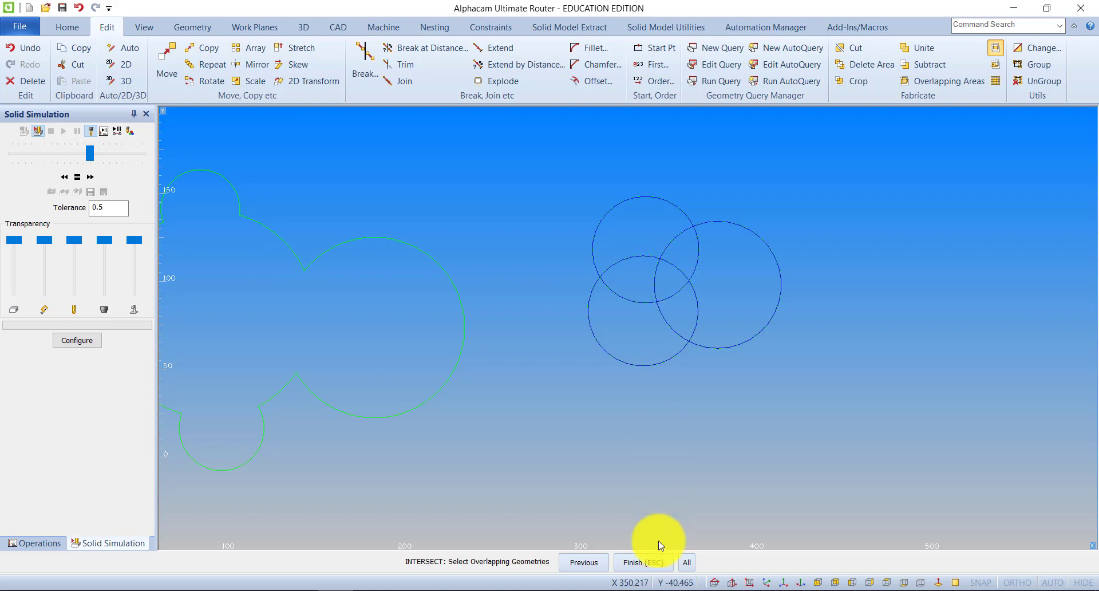
left_click(651, 563)
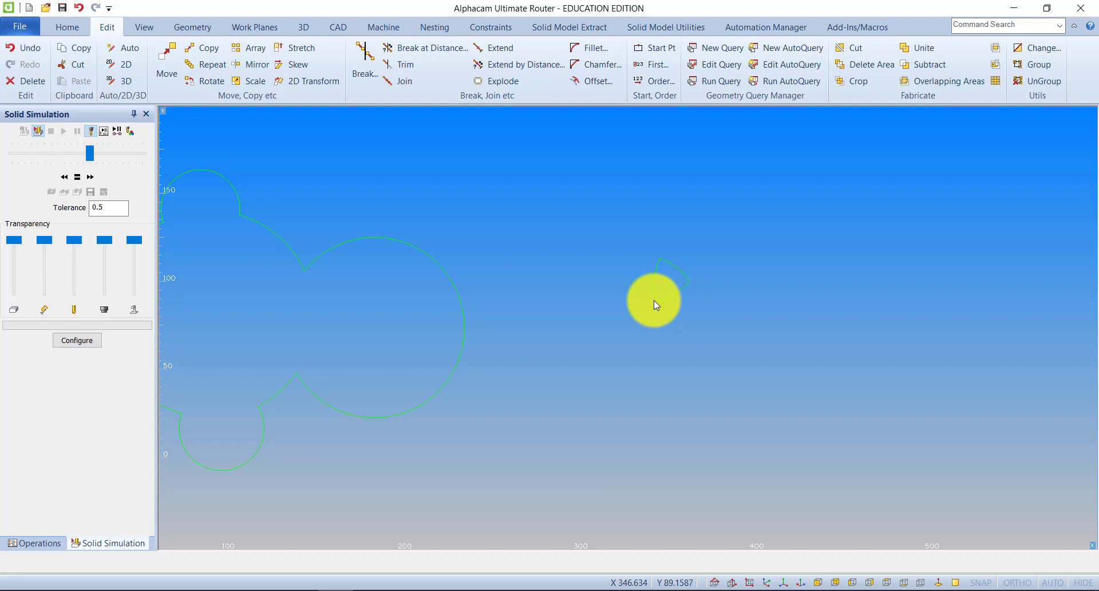
Configure the general machining defaults with a Safe Rapid Level of 40 and Rapid Down To (R-Plane) of 5.
middle_click_drag(317, 243, 428, 235)
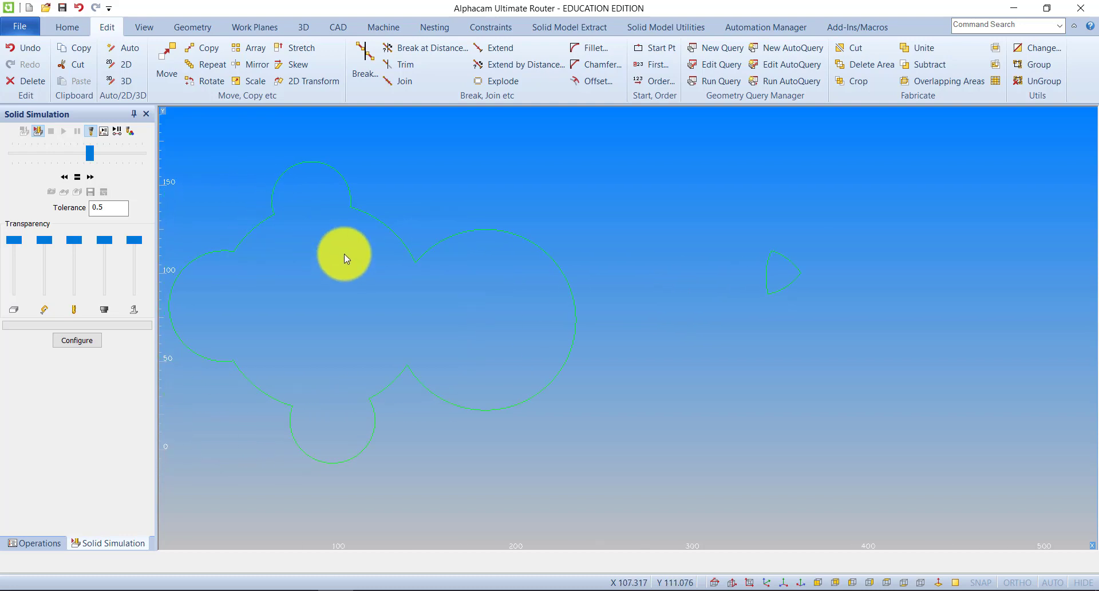
middle_click_drag(345, 253, 397, 252)
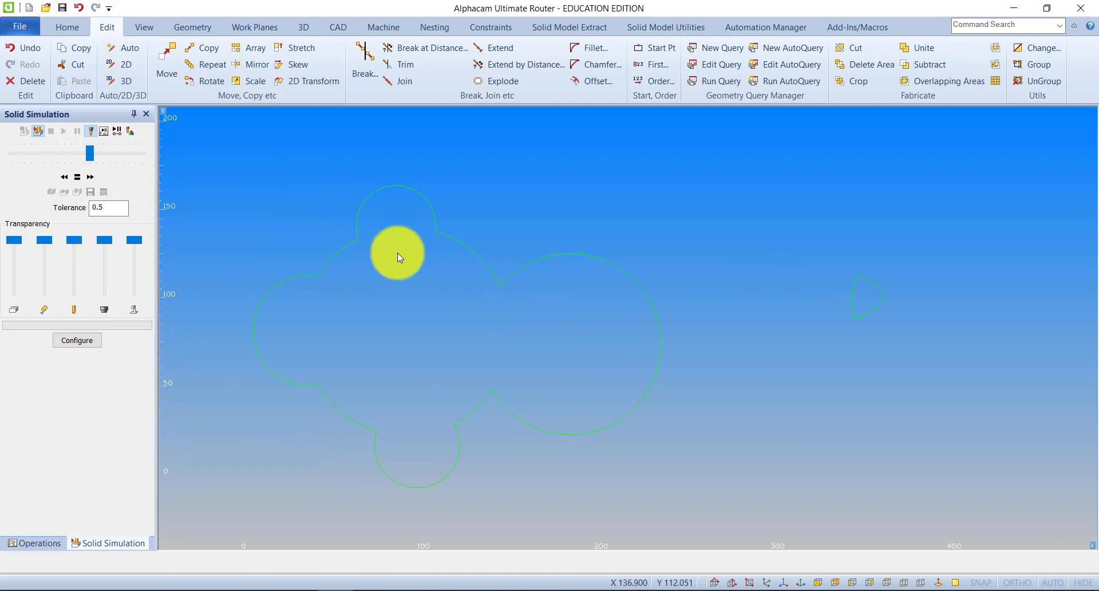
left_click(61, 29)
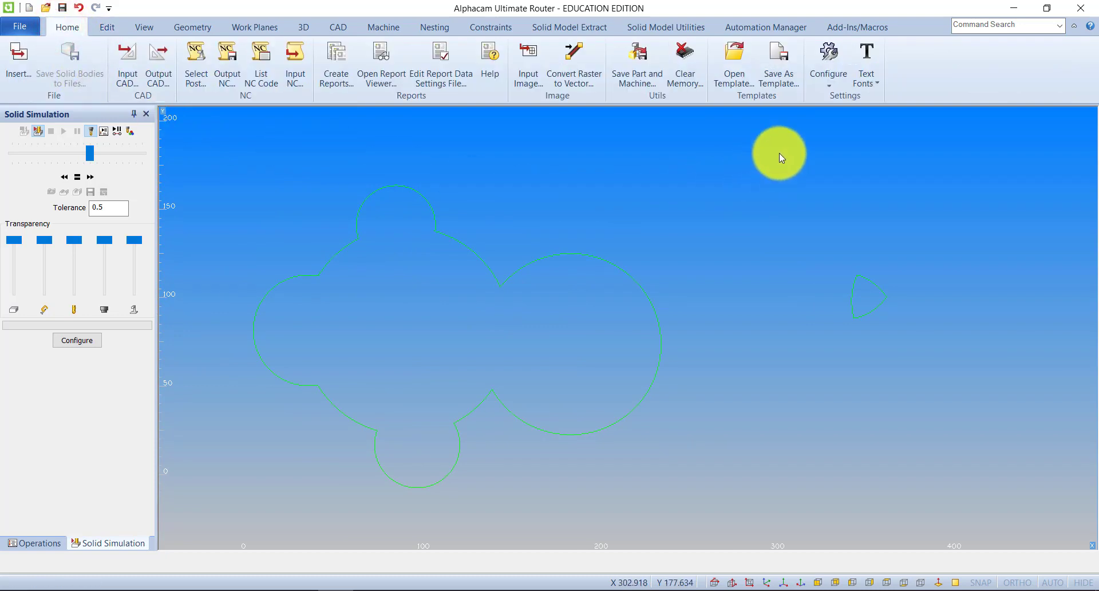
left_click(829, 73)
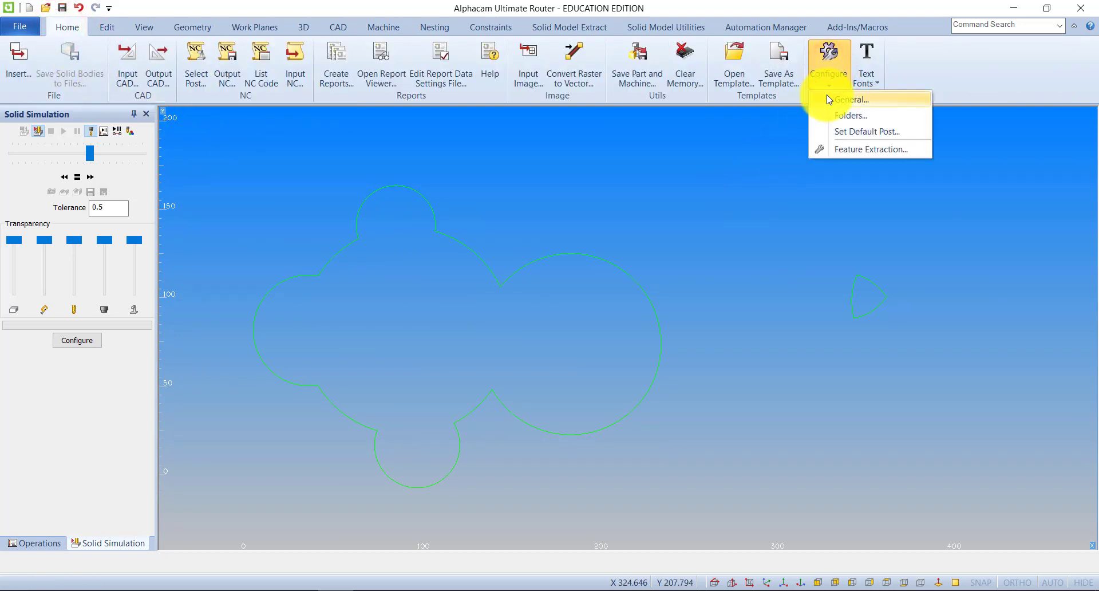
left_click(859, 100)
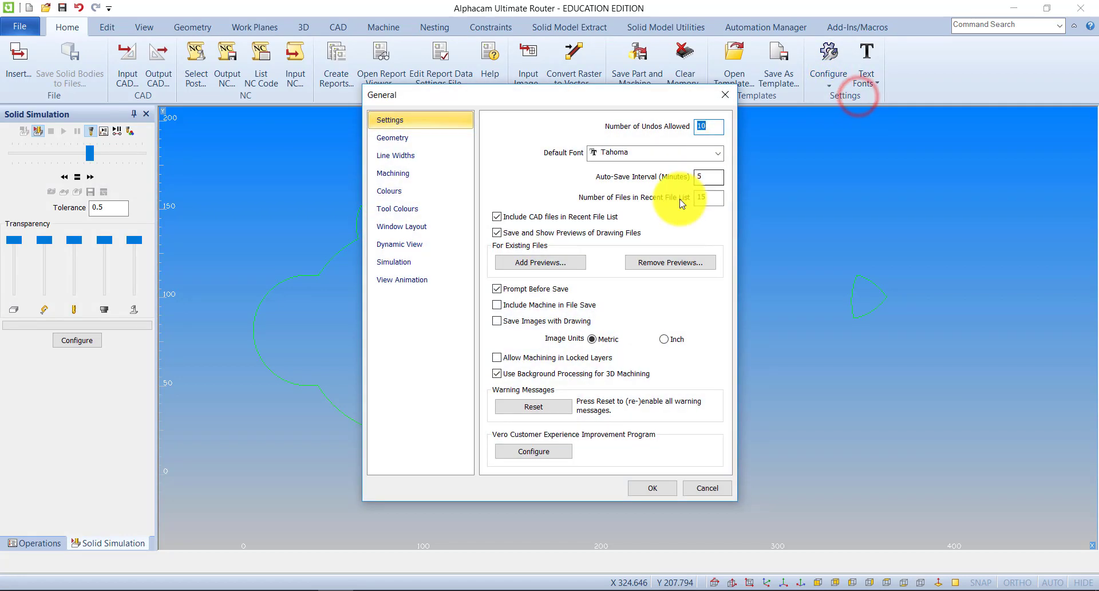
left_click(399, 171)
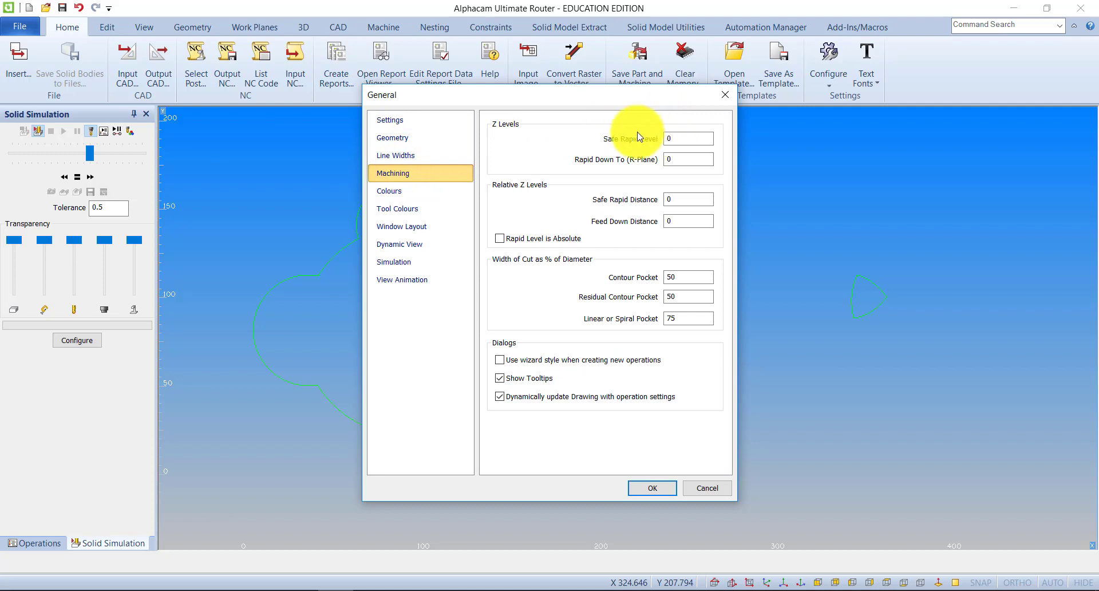
left_click(676, 138)
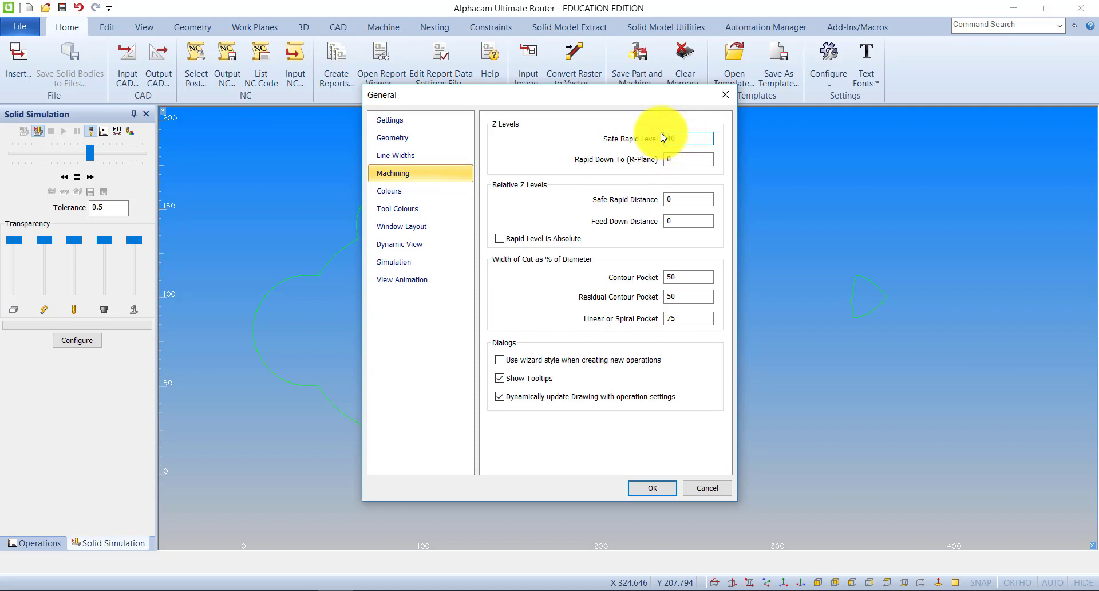
left_click(671, 162)
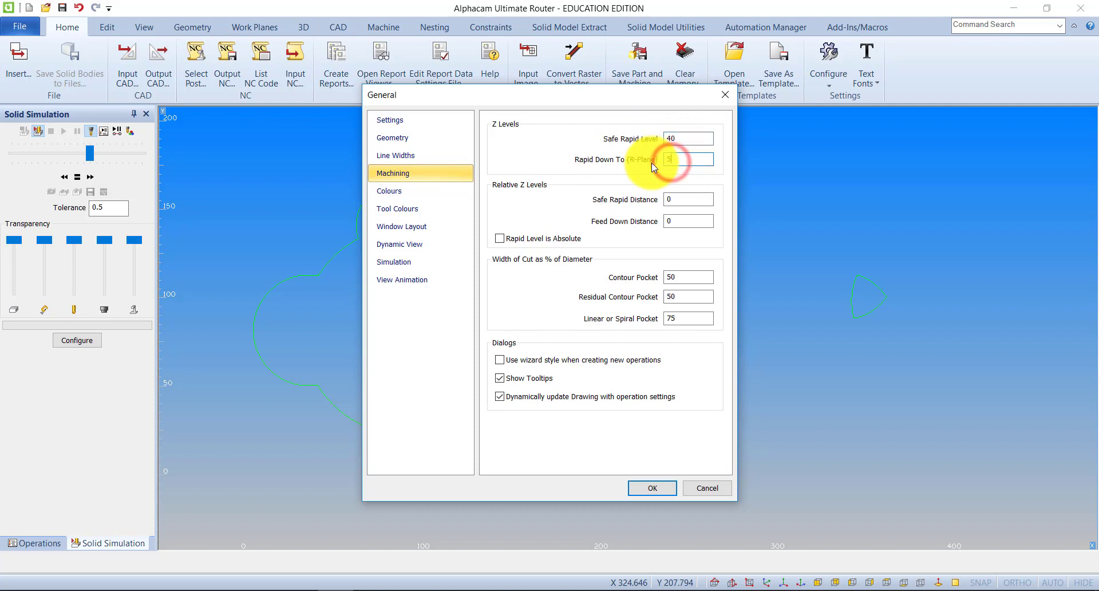
left_click(661, 489)
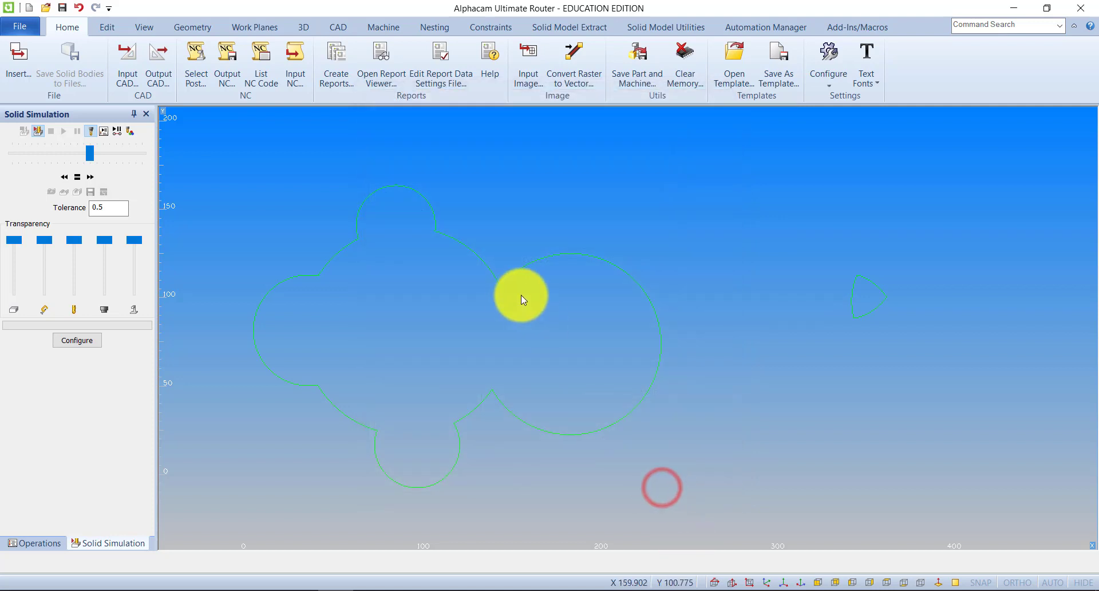
Draw a rectangle enclosing the united outline and the intersected shape, starting at about X -37, Y 187.
scroll(490, 284, "up", 3)
scroll(492, 298, "down", 6)
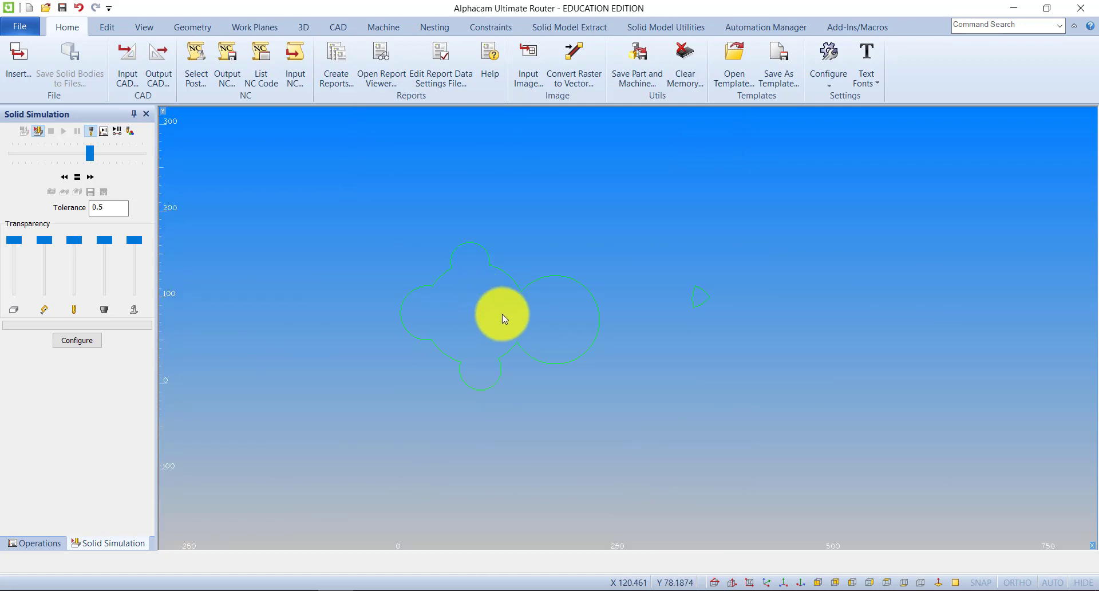
left_click(192, 27)
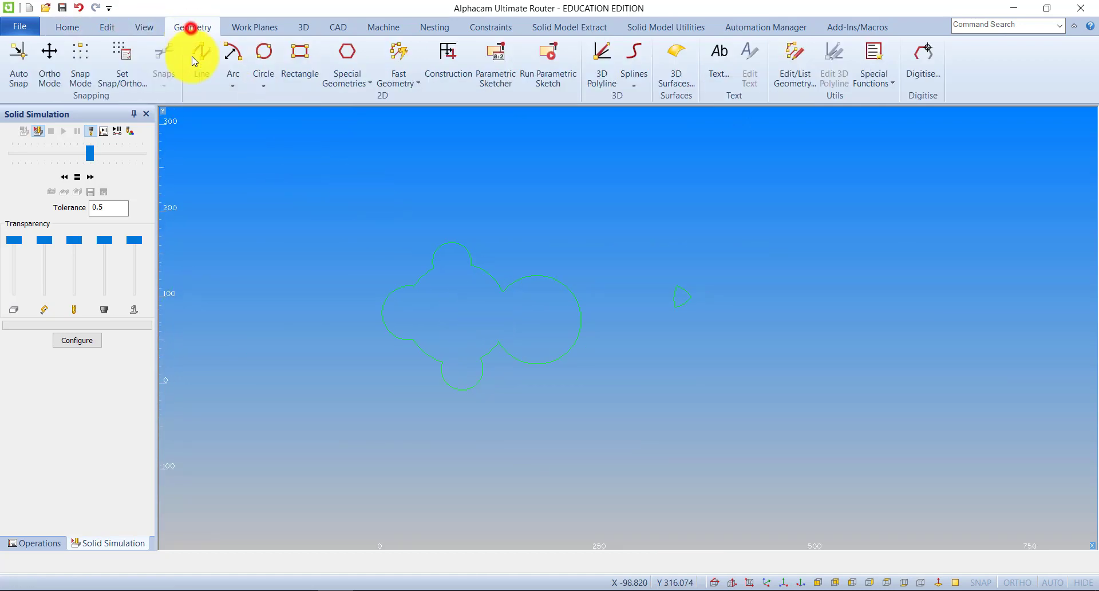
left_click(299, 58)
left_click(342, 223)
left_click(774, 453)
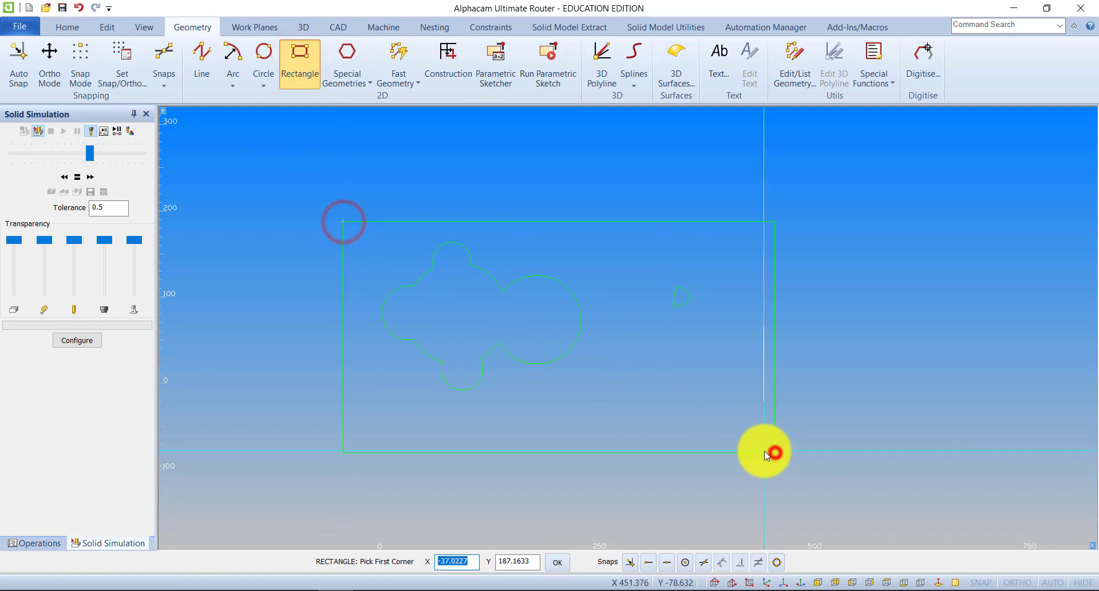
Set the enclosing rectangle as Main material with top Z 0, bottom Z -22 and no texture.
left_click(303, 27)
left_click(23, 63)
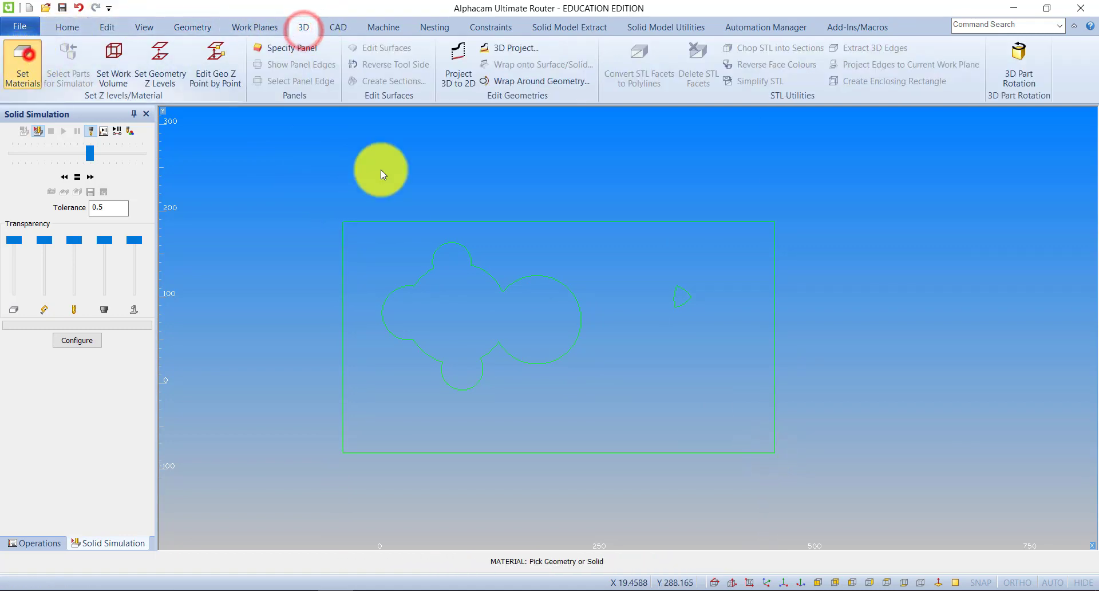
left_click(412, 224)
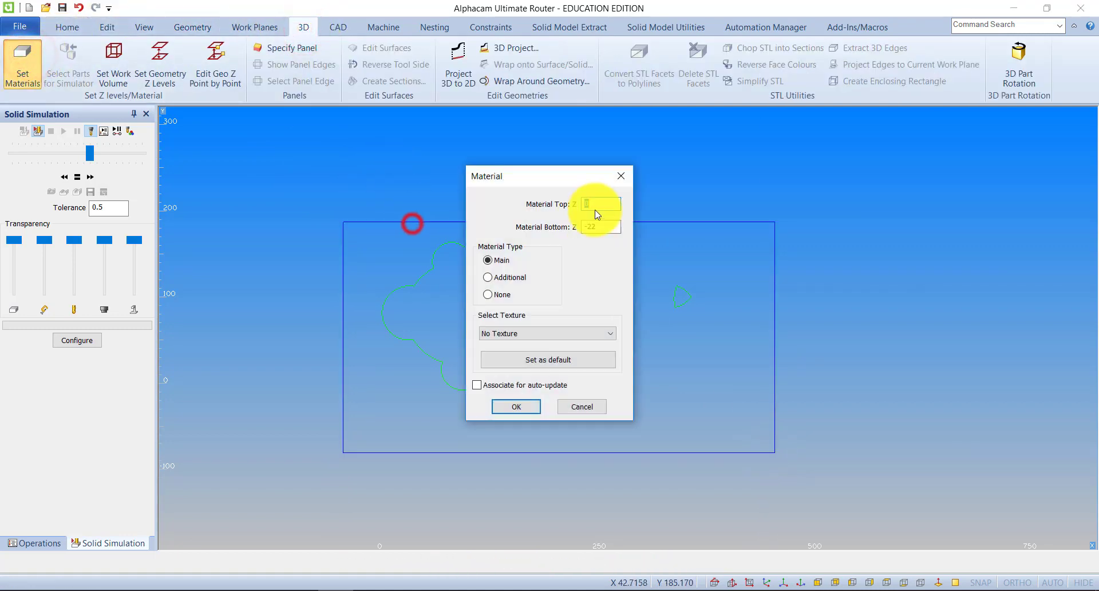
left_click(516, 407)
left_click(143, 27)
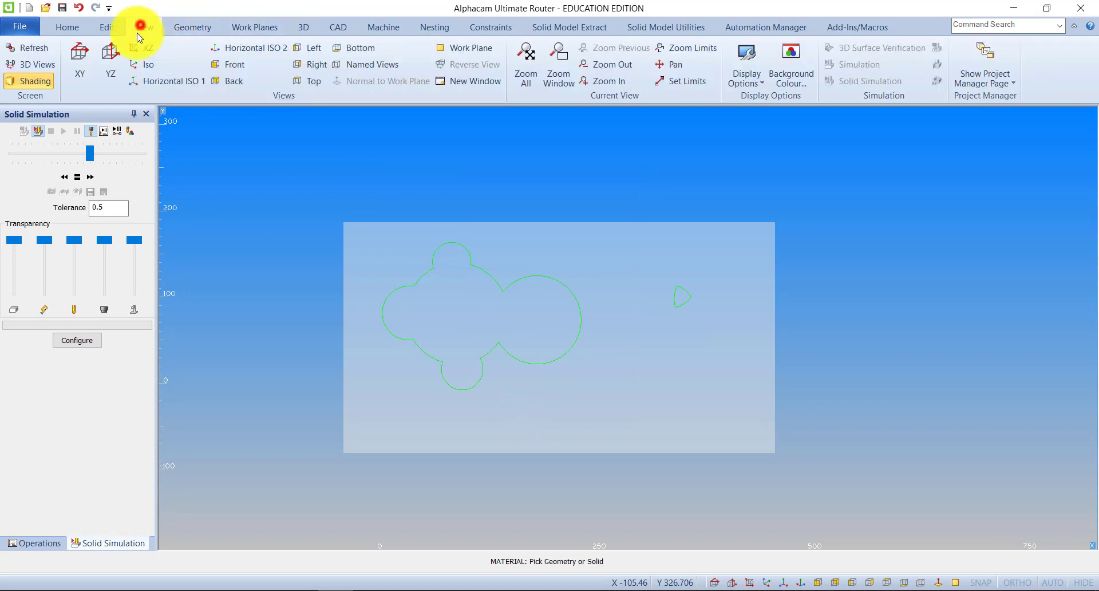
Show the material in isometric view and select the Flat - 10mm tool for machining.
left_click(140, 63)
left_click(381, 27)
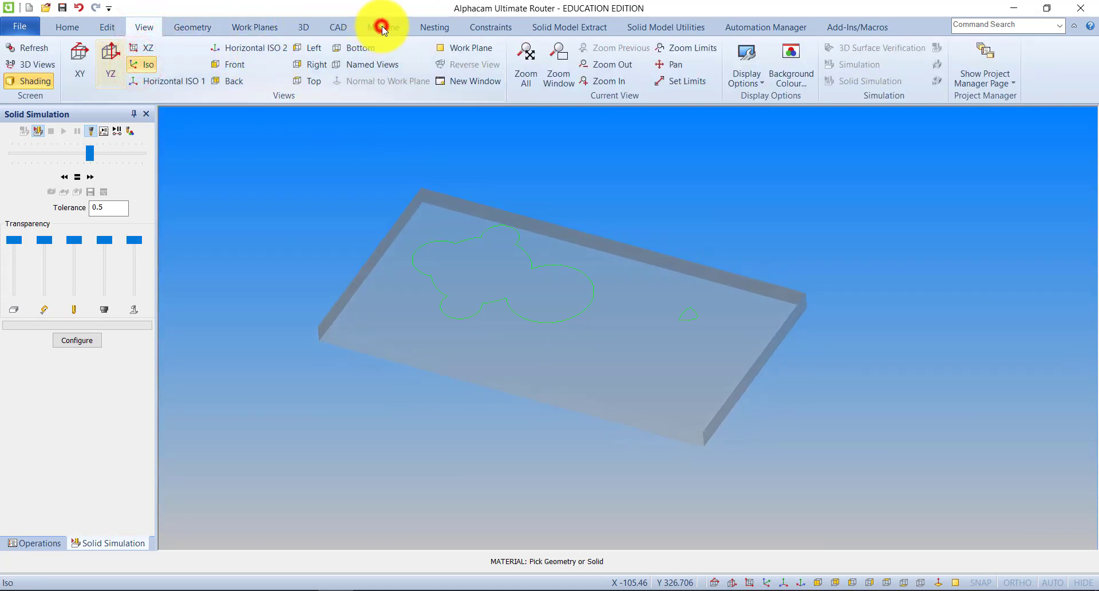
left_click(35, 48)
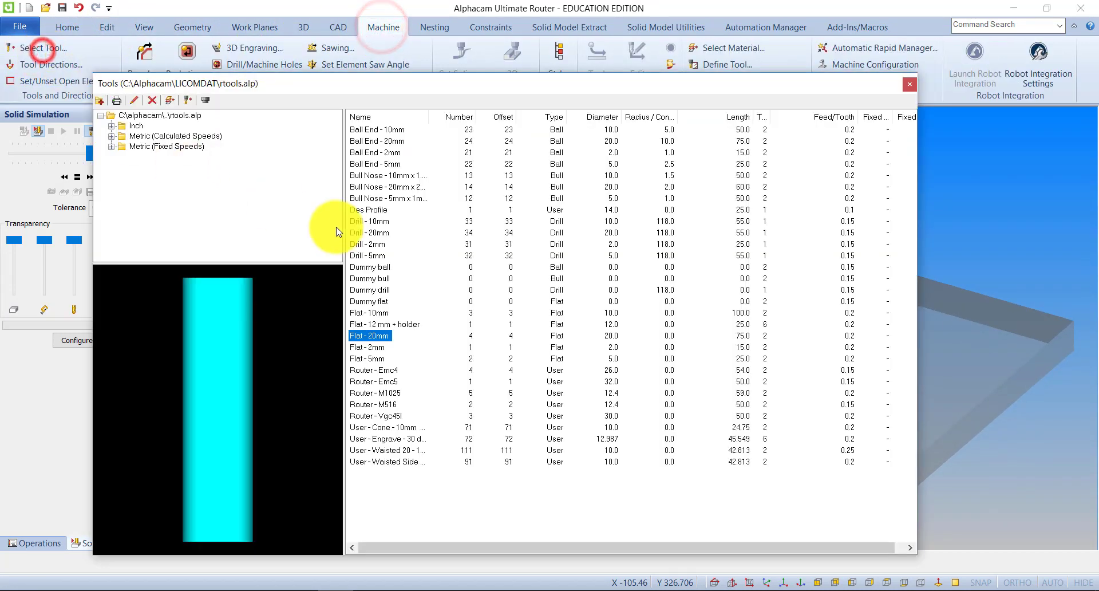
double_click(371, 312)
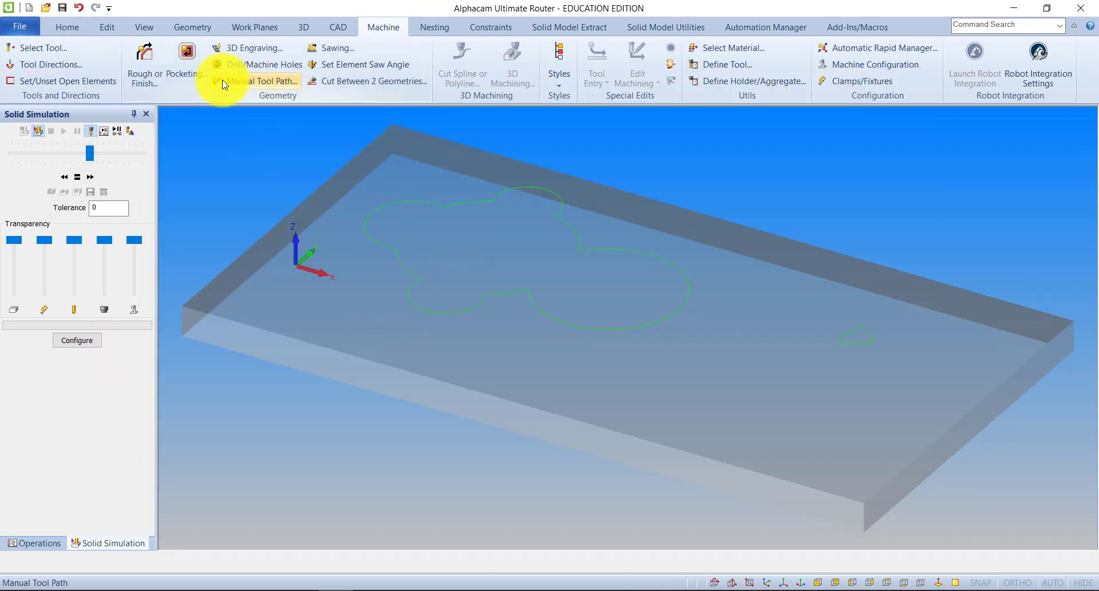
Check the default Z levels offered for a Rough / Finish operation, without creating a toolpath.
left_click(153, 68)
left_click(98, 37)
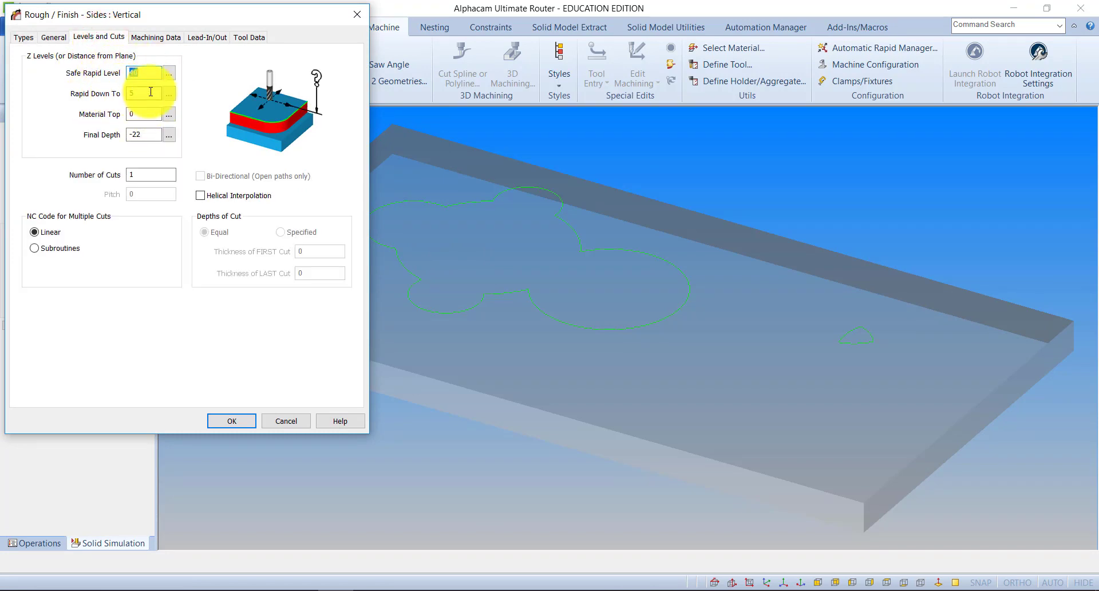
left_click(355, 13)
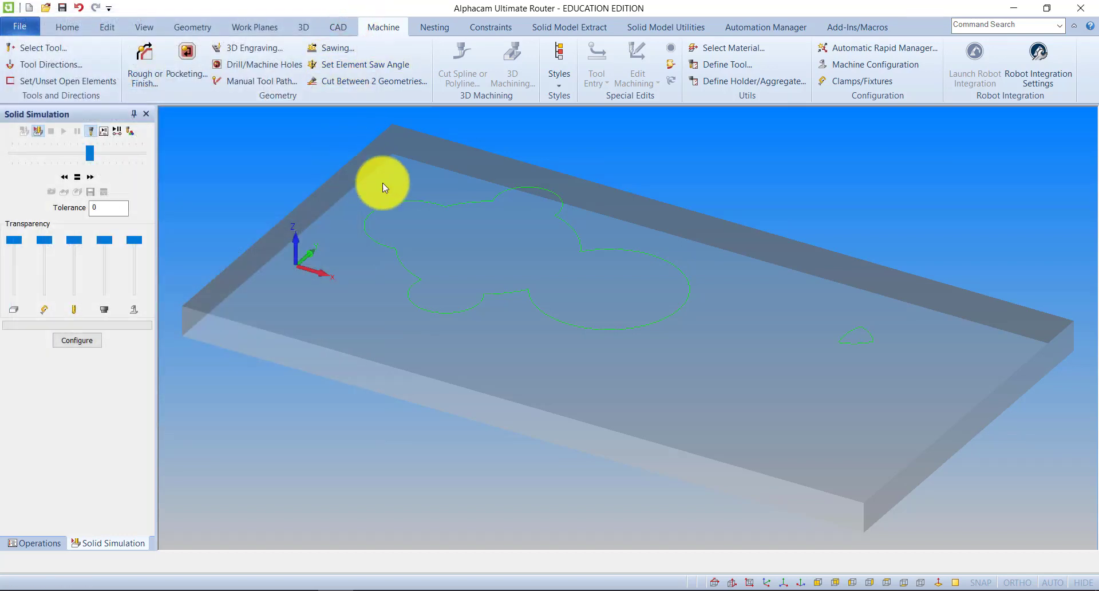
scroll(451, 186, "down", 3)
scroll(458, 201, "down", 2)
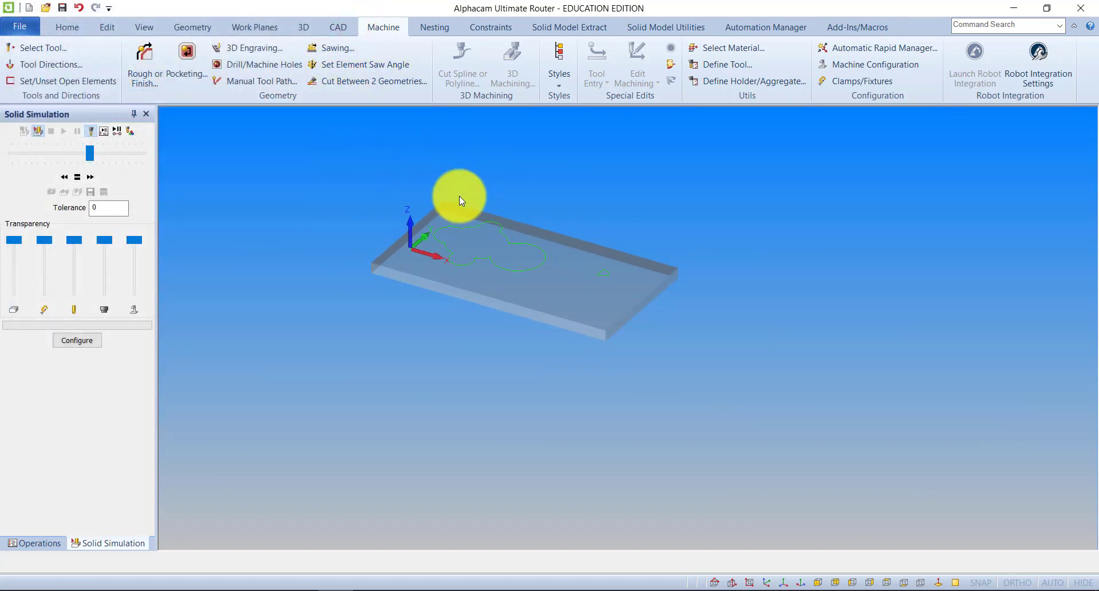
scroll(462, 197, "up", 5)
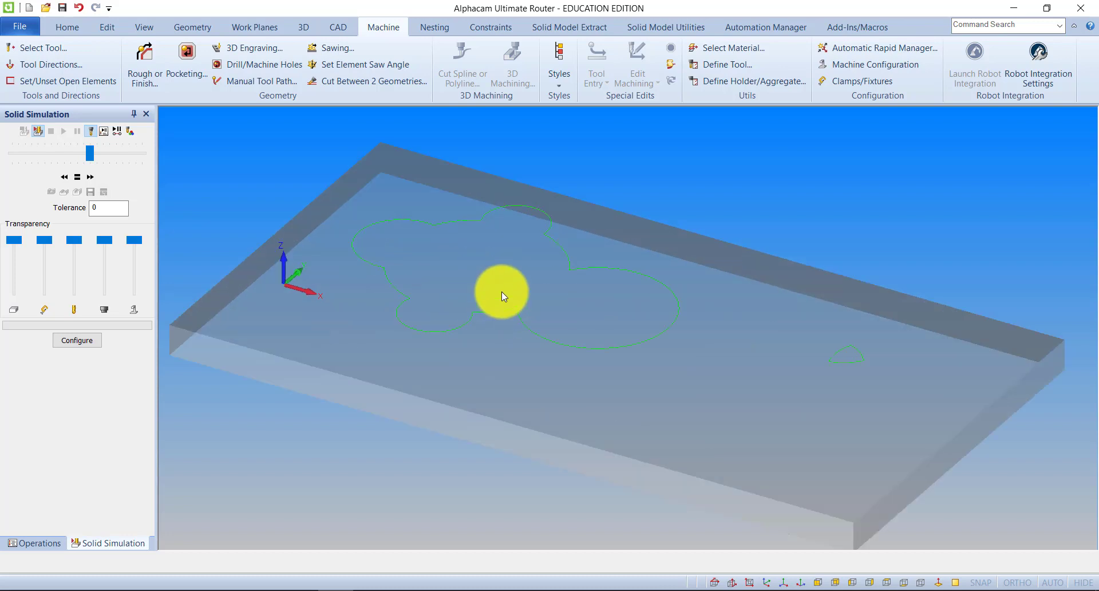
Set the Number of Undos Allowed to 99 in the general configuration settings.
left_click(67, 27)
left_click(830, 70)
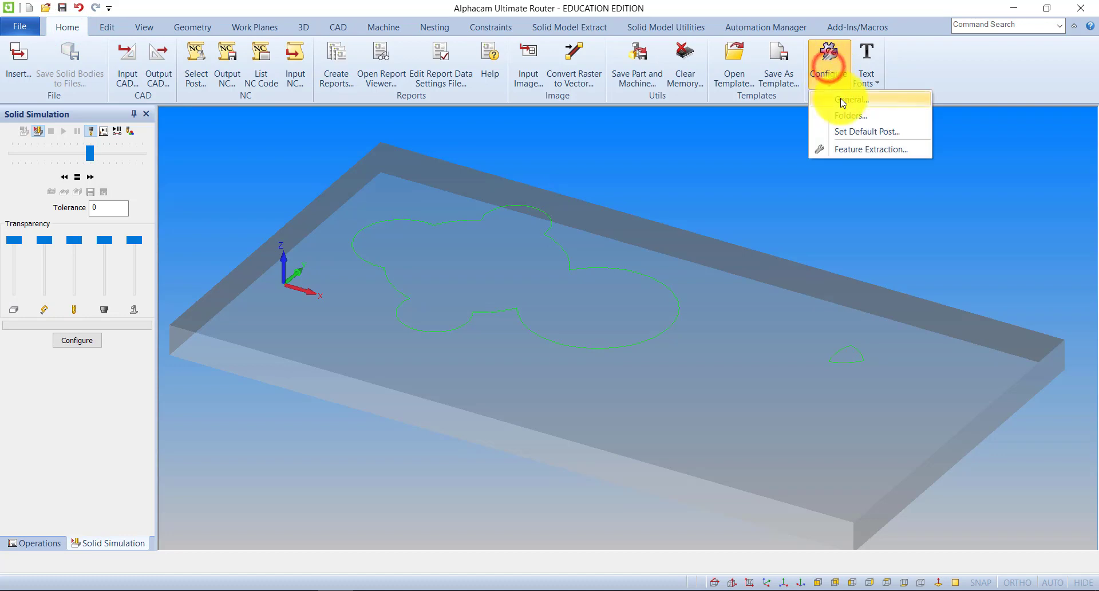
left_click(842, 96)
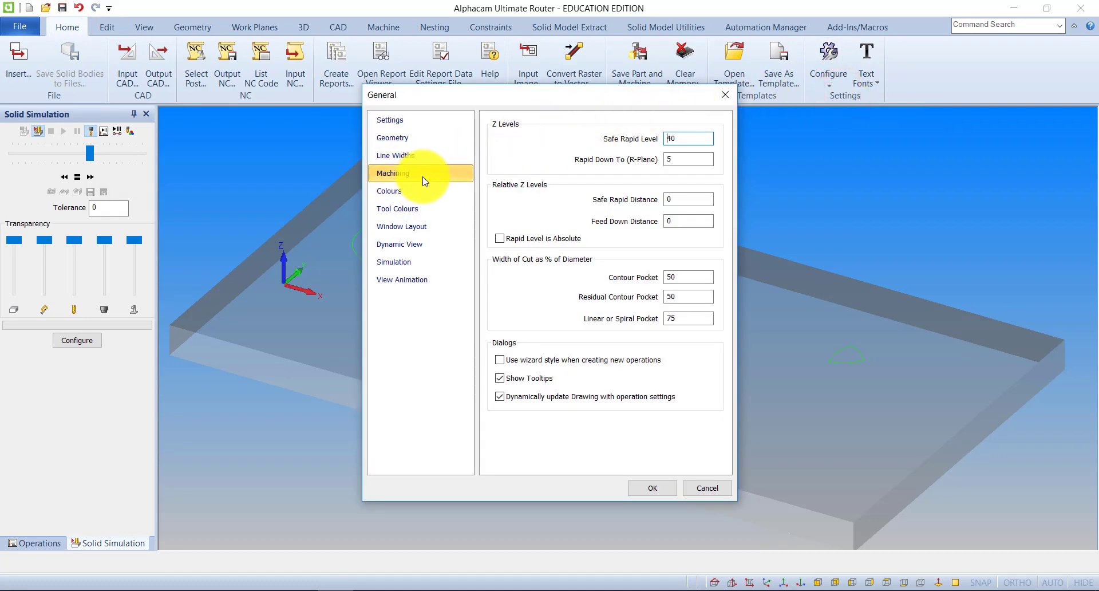
left_click(392, 120)
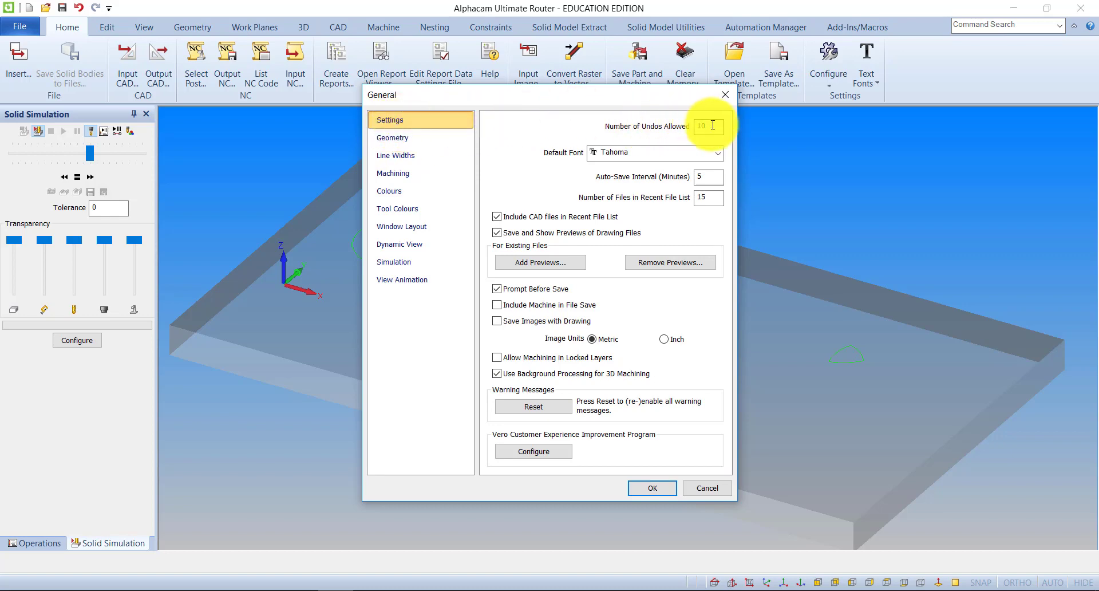
left_click_drag(694, 94, 1019, 70)
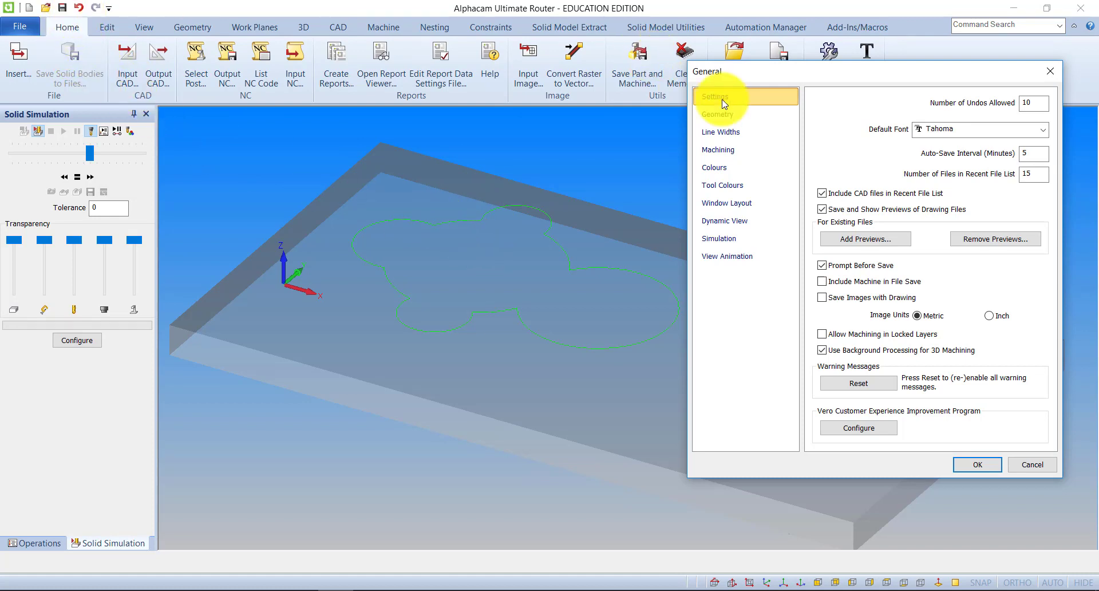
left_click_drag(857, 73, 792, 99)
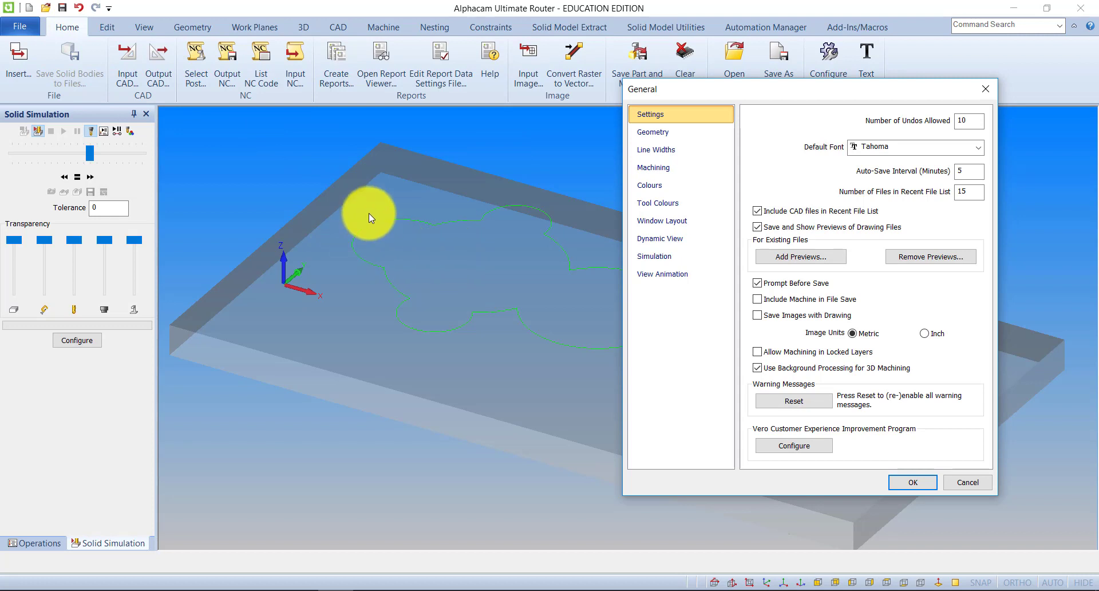
left_click_drag(943, 86, 874, 81)
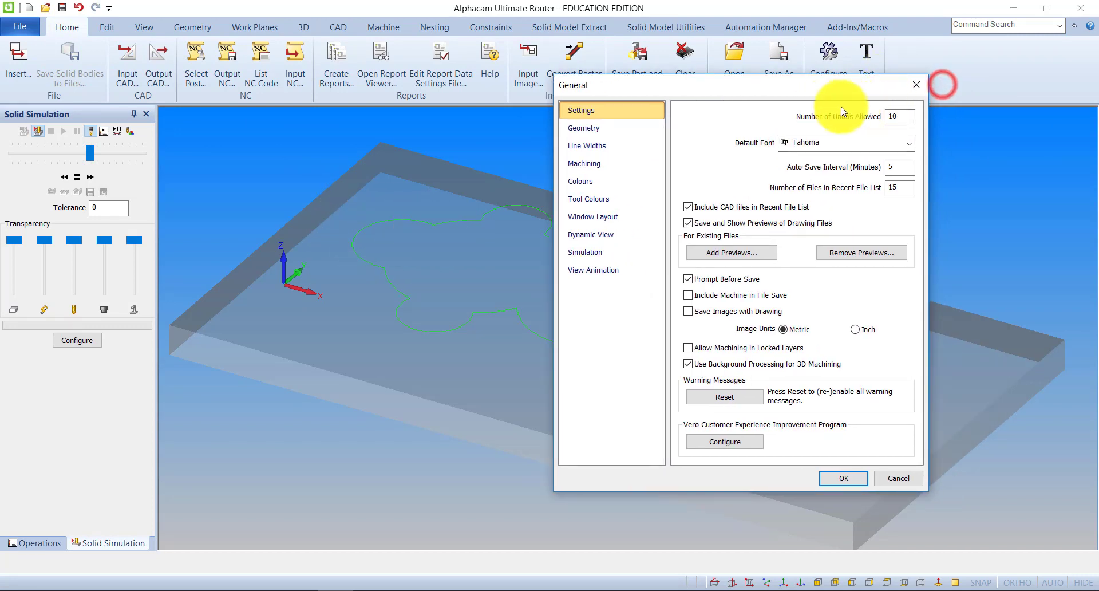
double_click(901, 115)
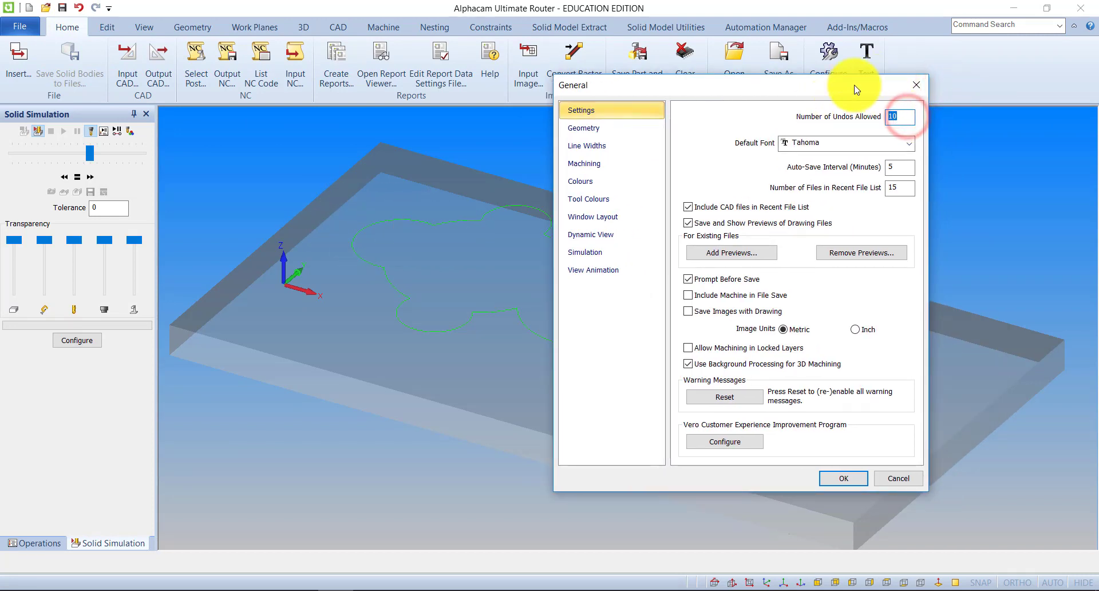
type("99")
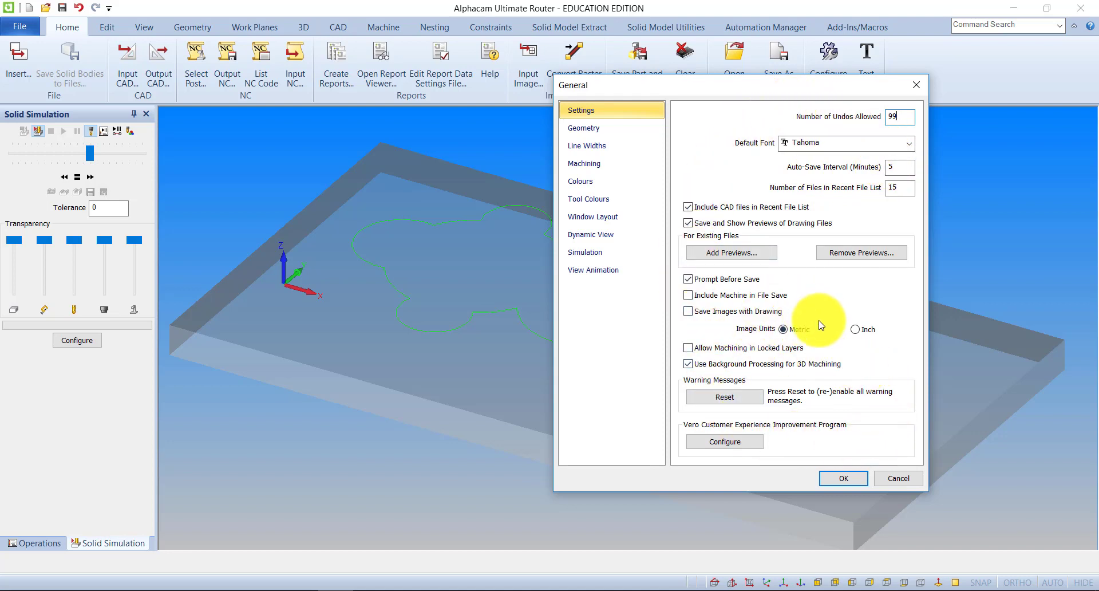
Review the general geometry, line width, machining, colour, tool colour and dynamic view options, and accept the configuration.
left_click(581, 132)
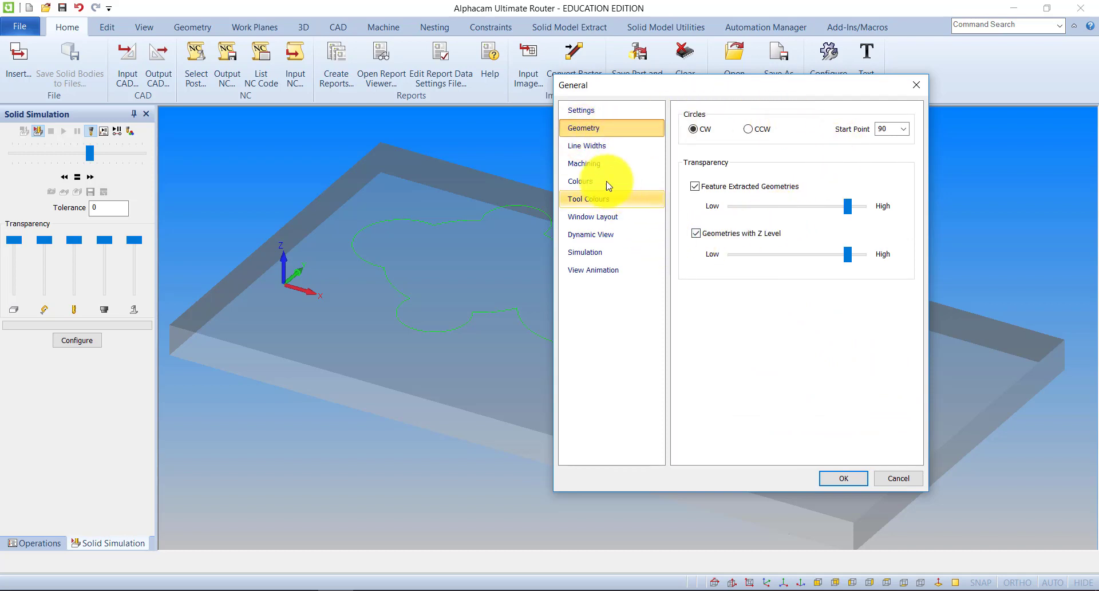
left_click(582, 146)
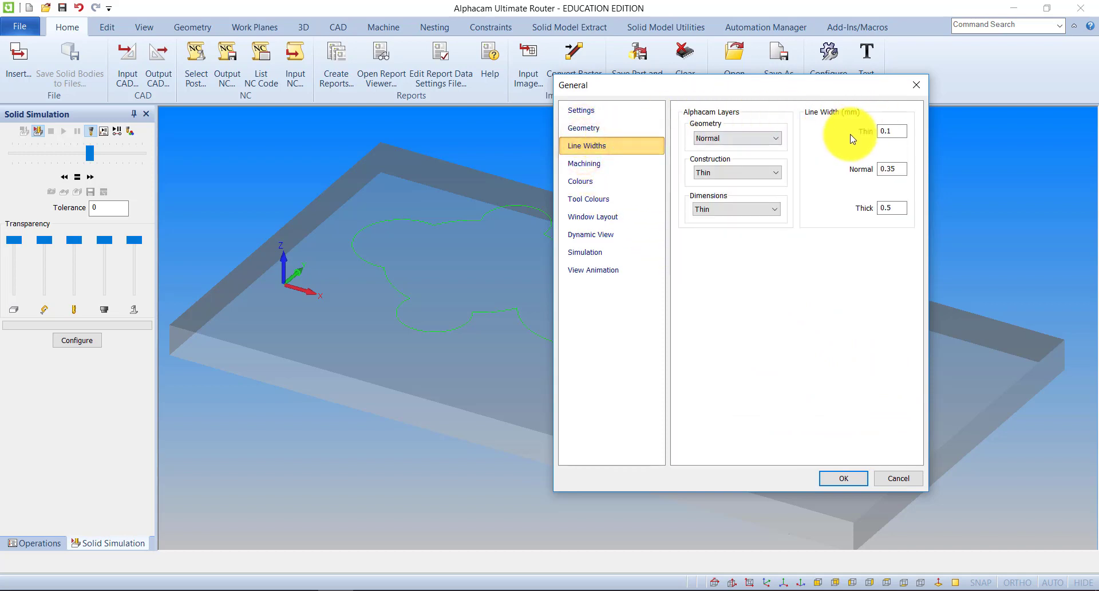
left_click(584, 164)
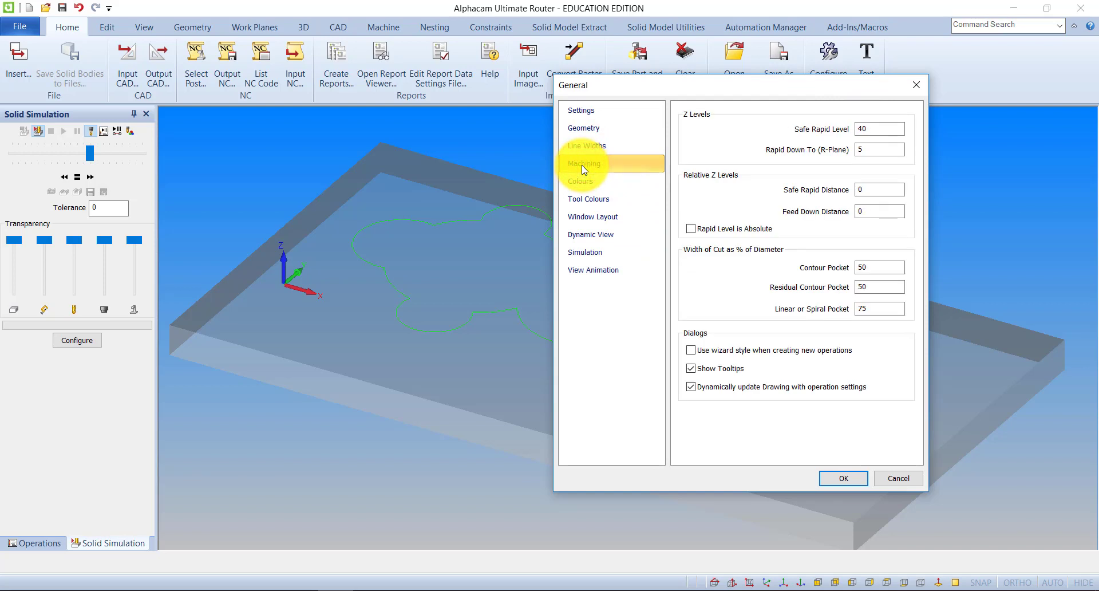
left_click(580, 181)
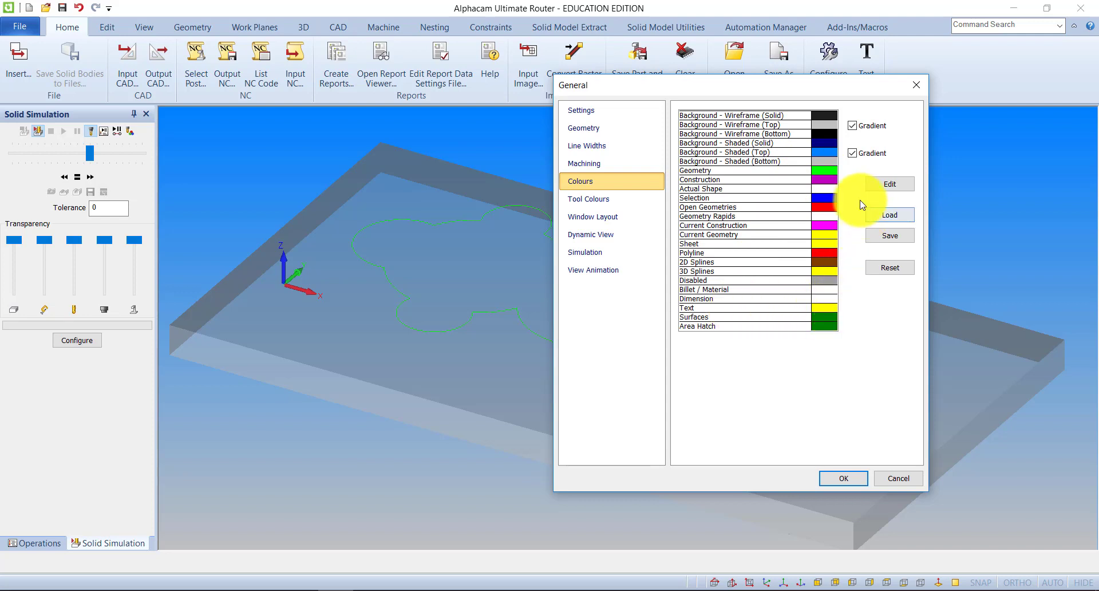
left_click(825, 170)
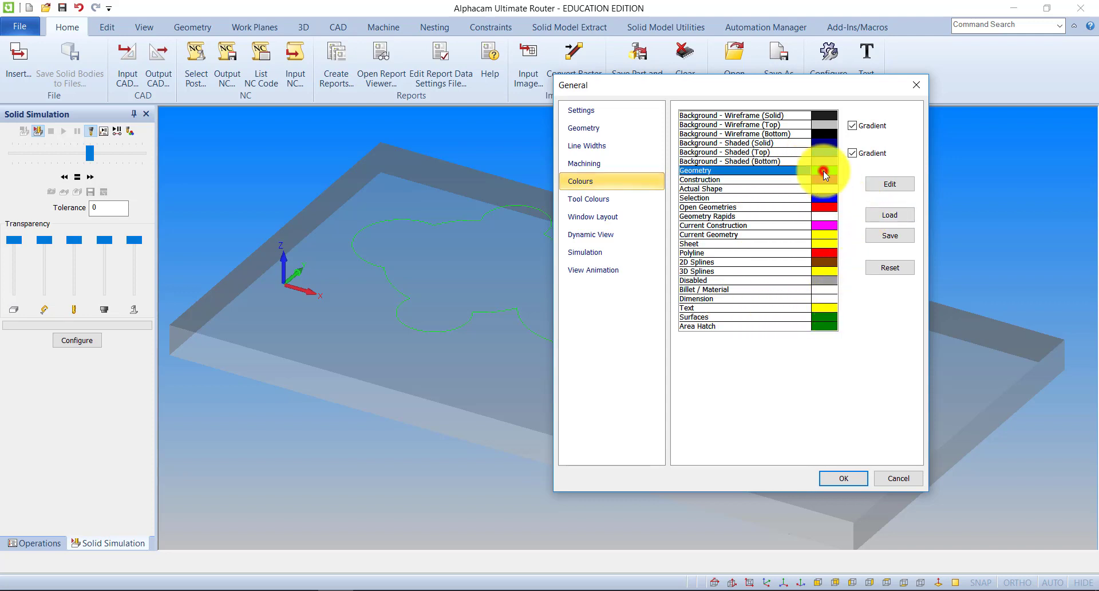
left_click(602, 201)
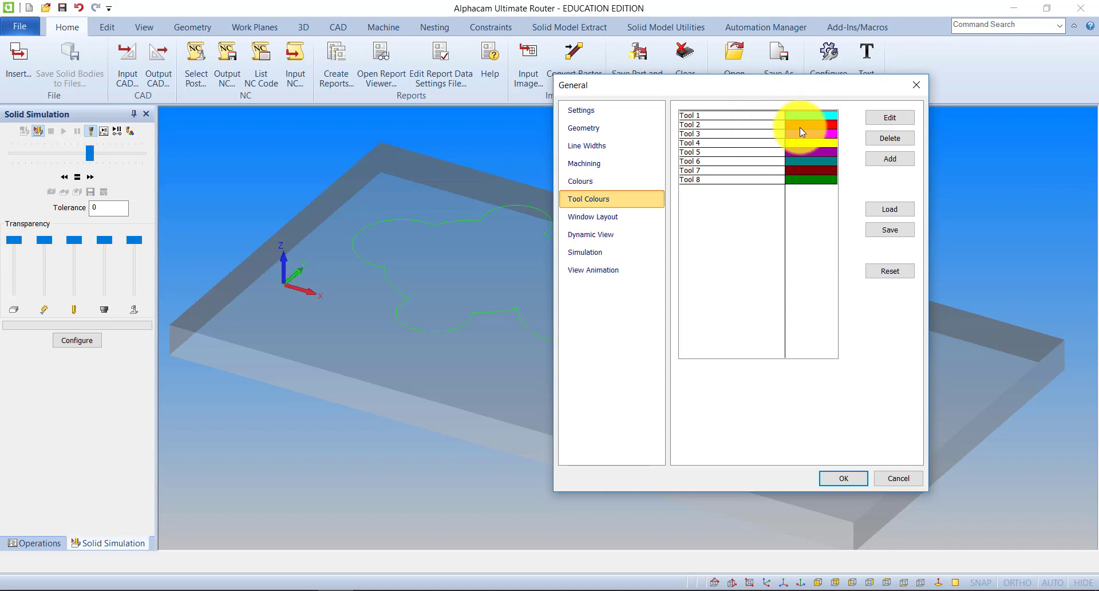
left_click(595, 236)
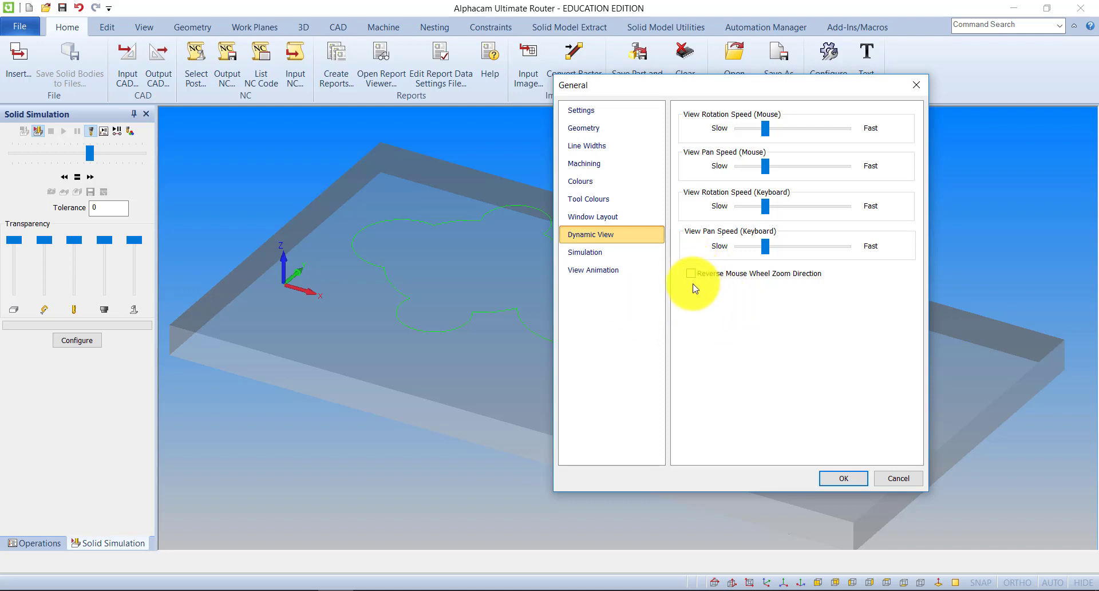
left_click(834, 479)
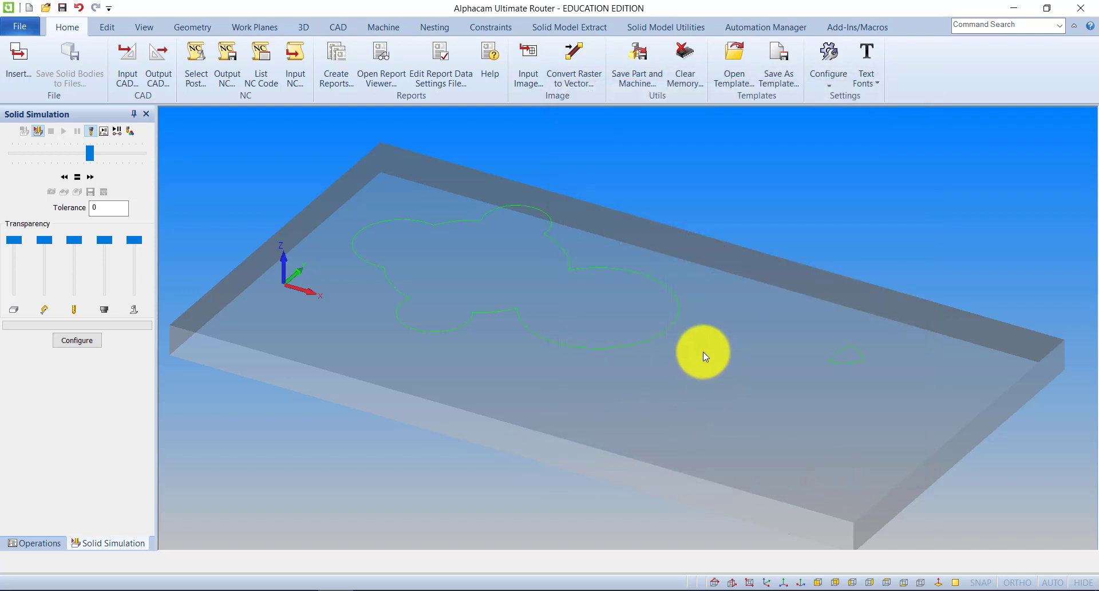
Start a new empty drawing, discarding the changes to the current one.
scroll(667, 305, "down", 3)
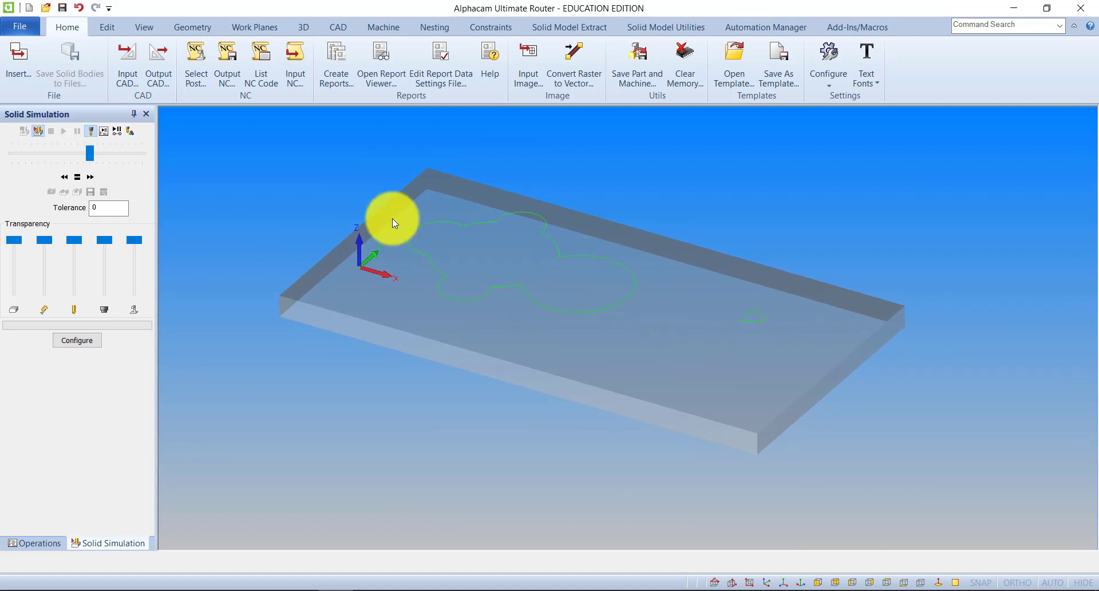
left_click(19, 26)
left_click(23, 55)
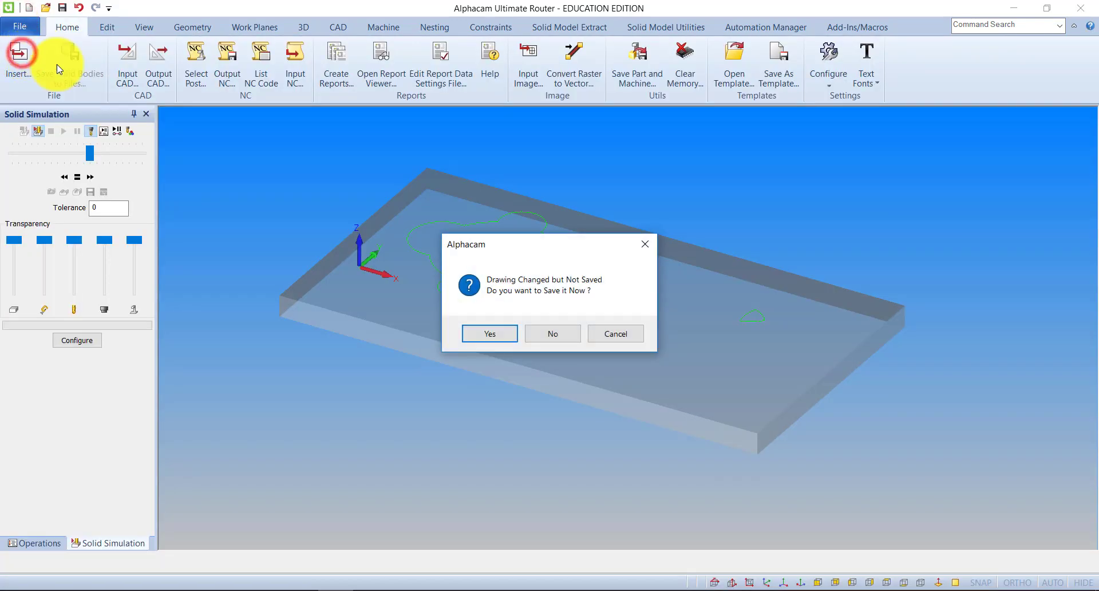
left_click(553, 337)
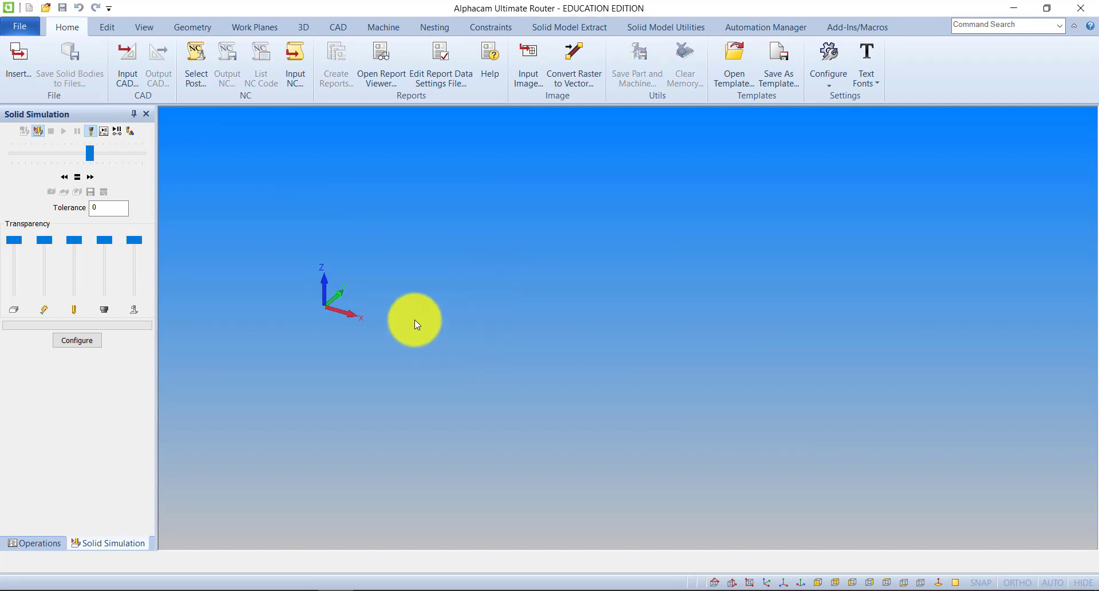
Draw a 500 x 80 rectangle in the XY view with its first corner at X 0, Y 0.
left_click(145, 27)
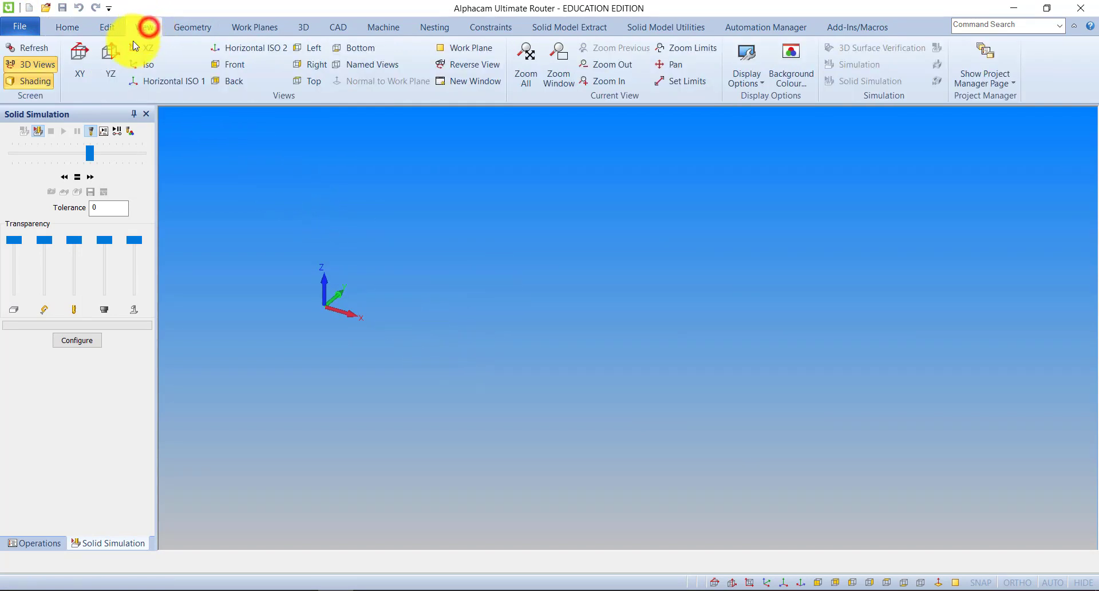
left_click(80, 55)
left_click(194, 27)
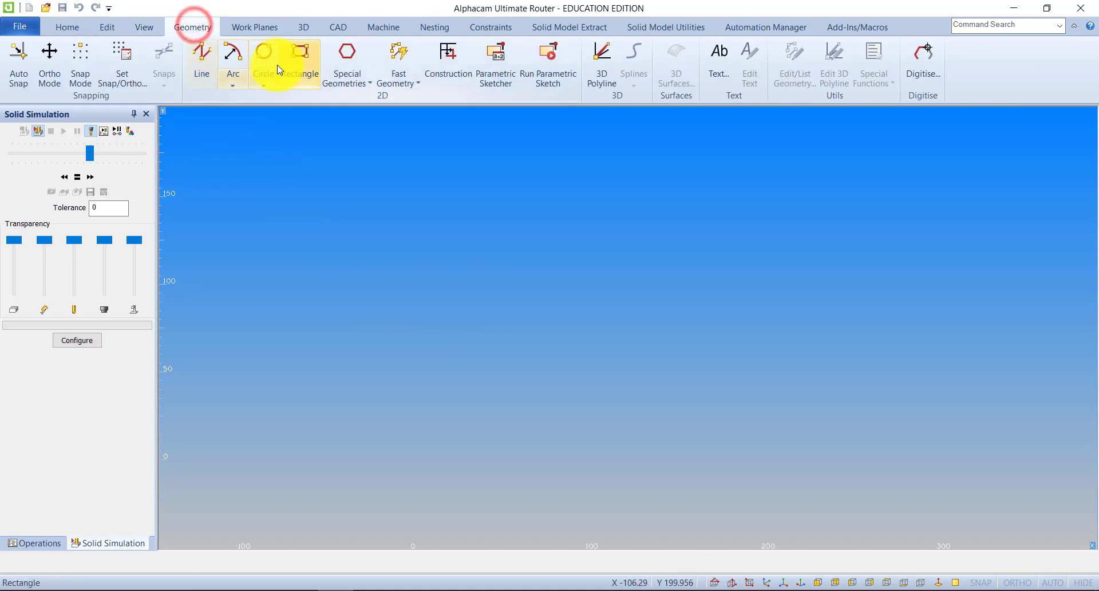
left_click(298, 56)
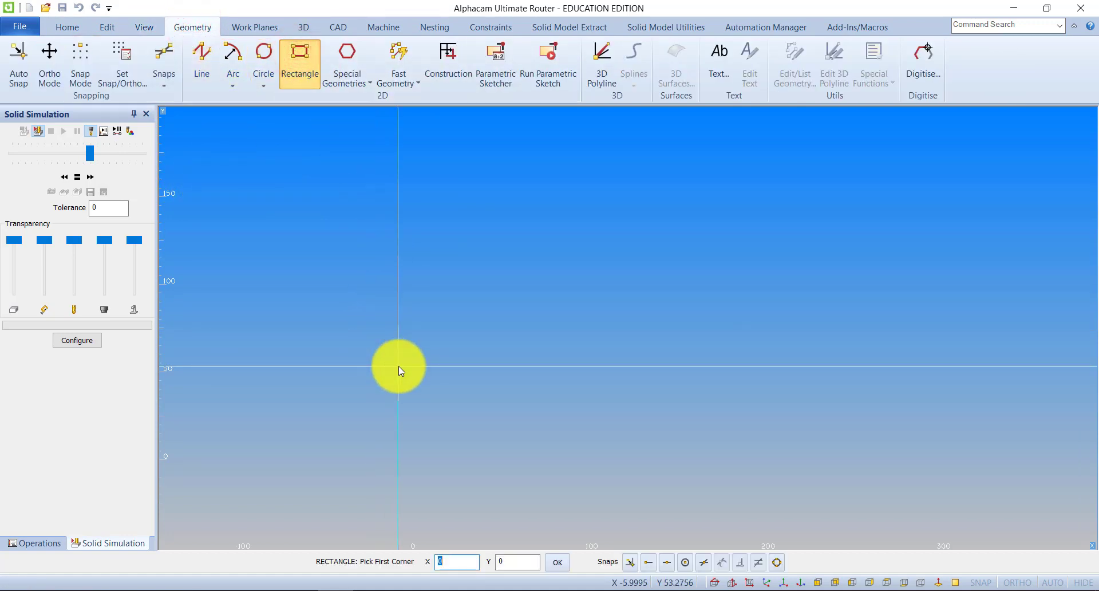
key("Return")
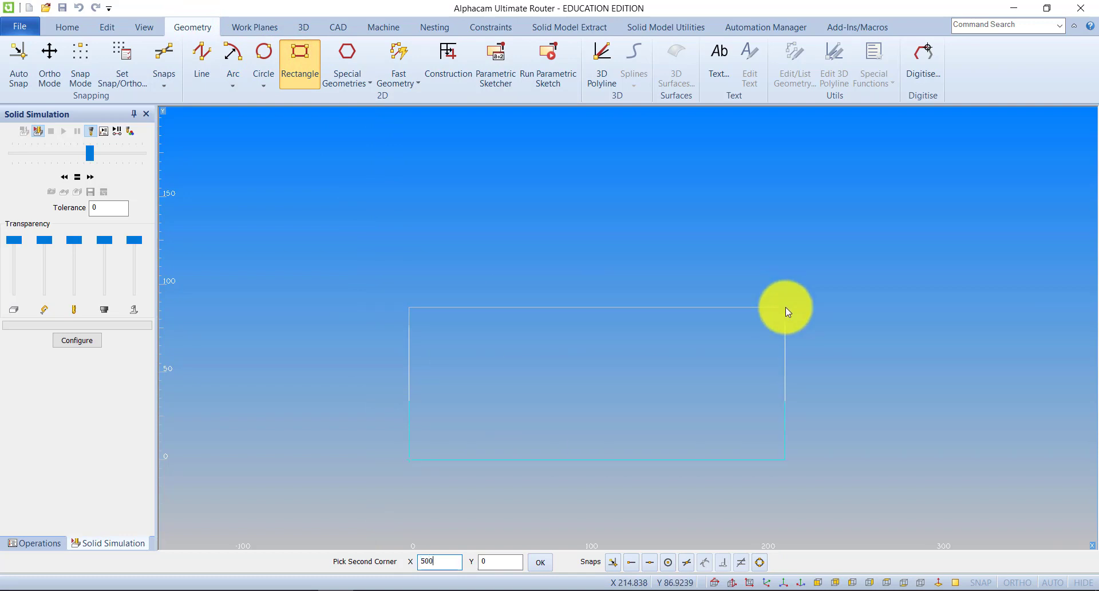
type("80")
key("Return")
scroll(746, 347, "down", 4)
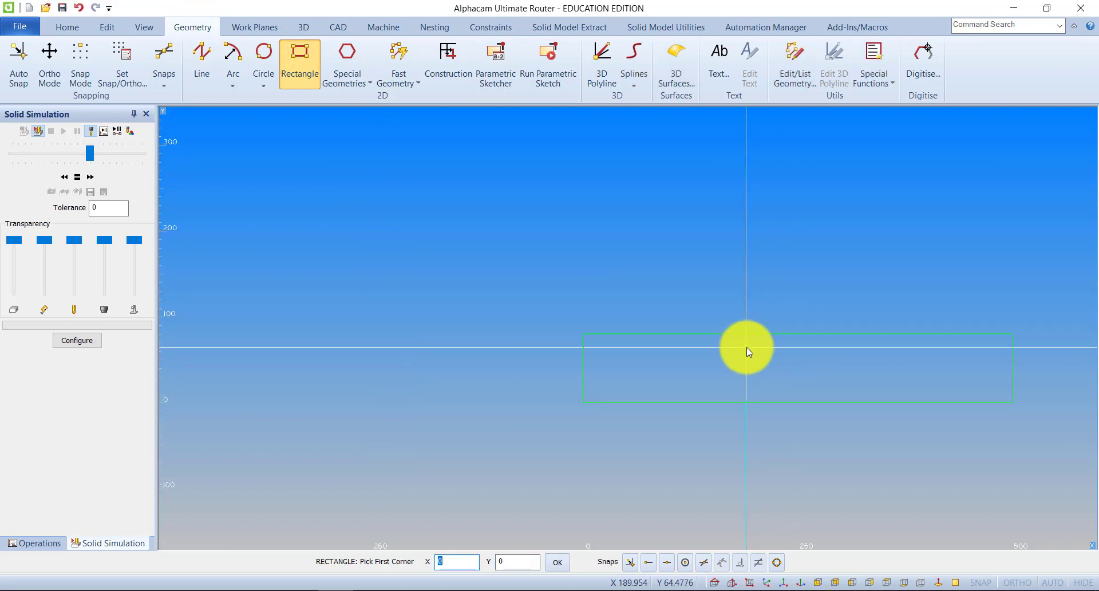
scroll(766, 330, "up", 2)
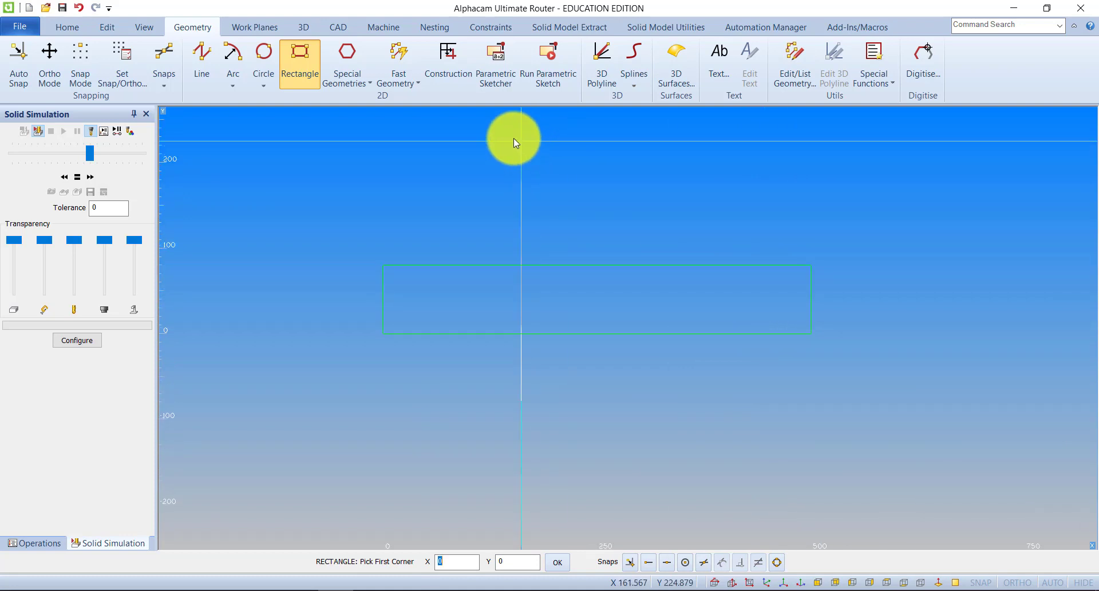
Draw a construction line between the midpoints of the rectangle's two short sides.
left_click(441, 68)
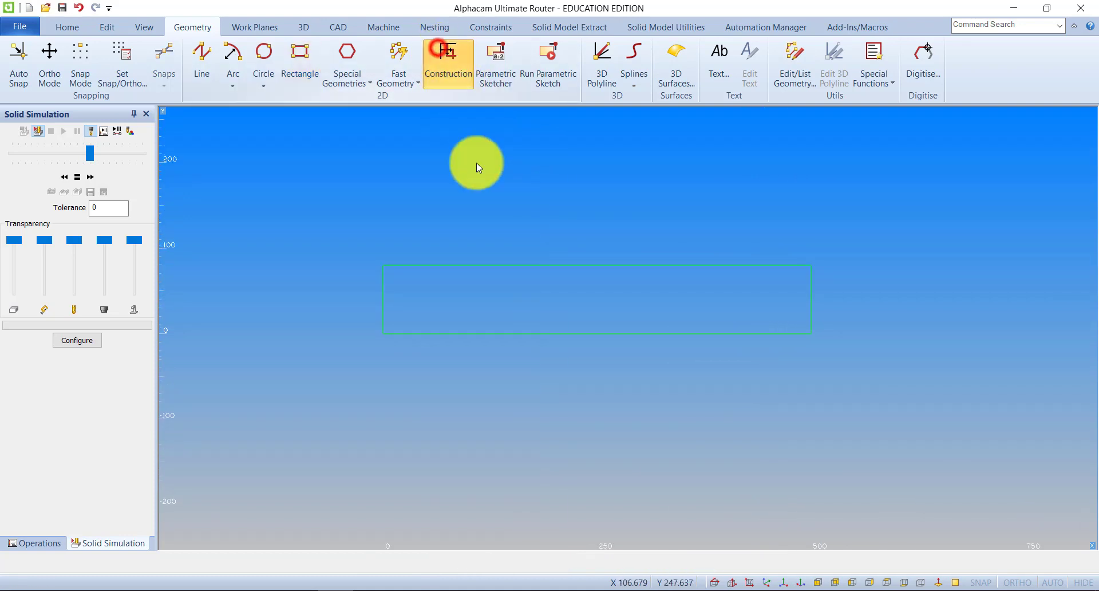
left_click(196, 57)
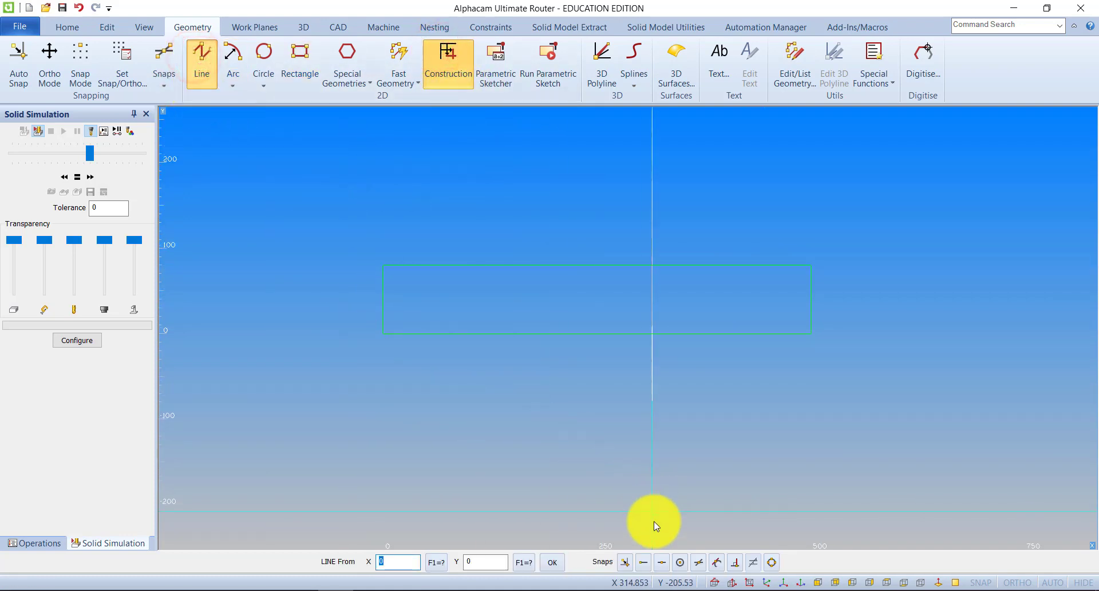
left_click(661, 559)
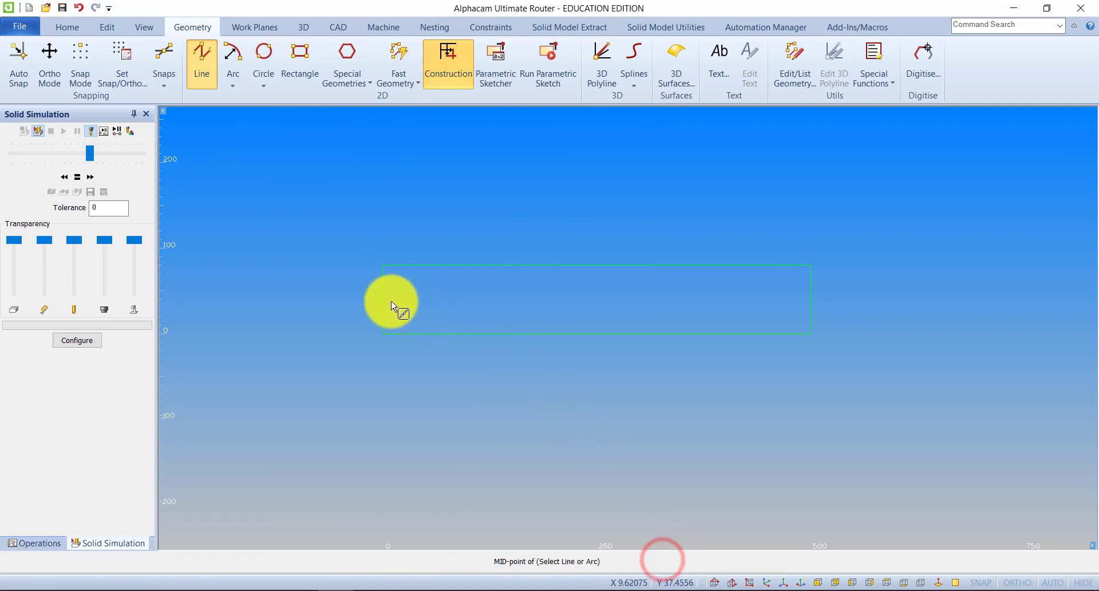
left_click(383, 300)
left_click(657, 561)
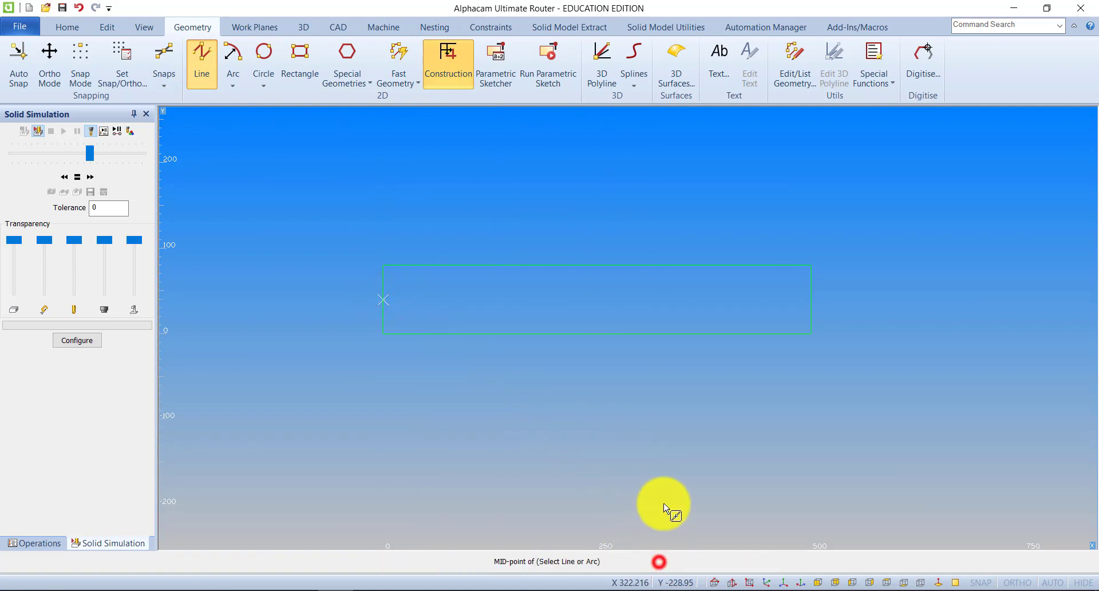
left_click(813, 298)
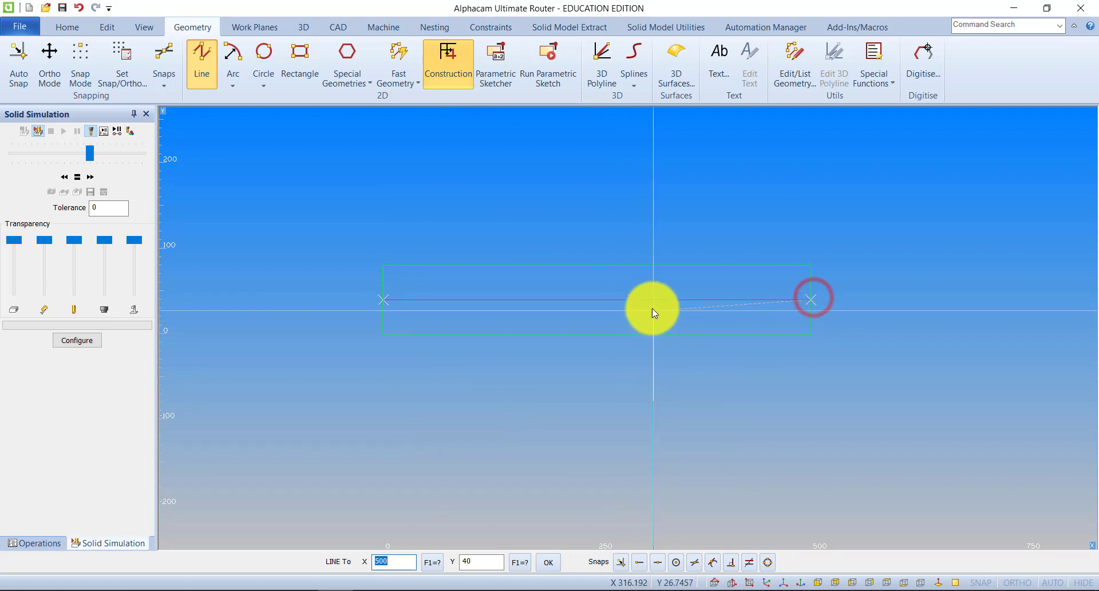
key("Escape")
Try a construction circle of radius 10 centred at X 25, Y 40, and undo it.
scroll(650, 307, "up", 3)
middle_click_drag(647, 309, 652, 300)
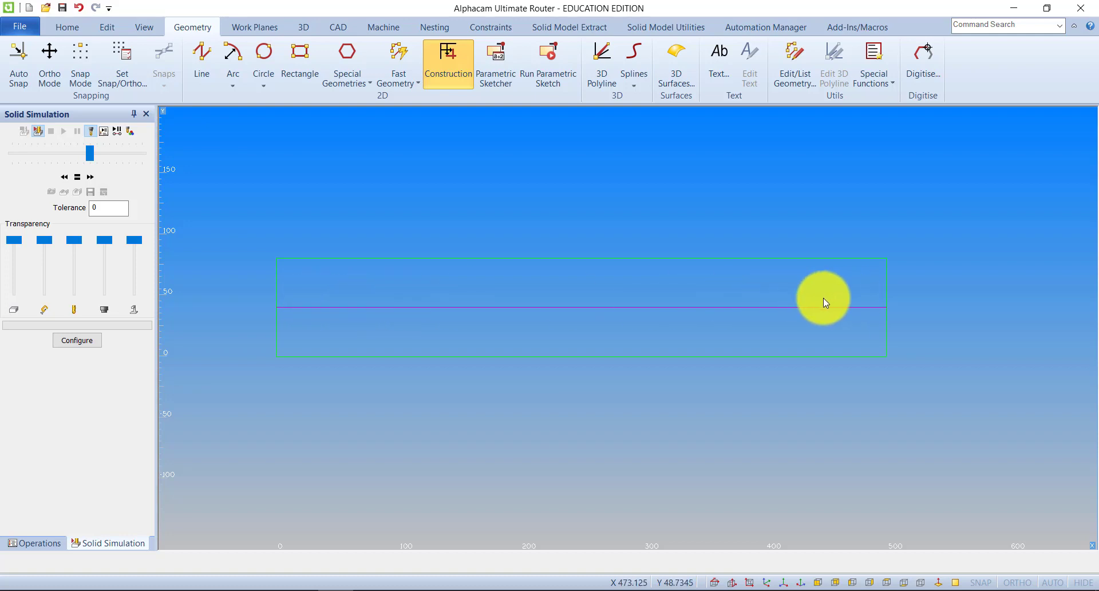
middle_click_drag(786, 302, 780, 303)
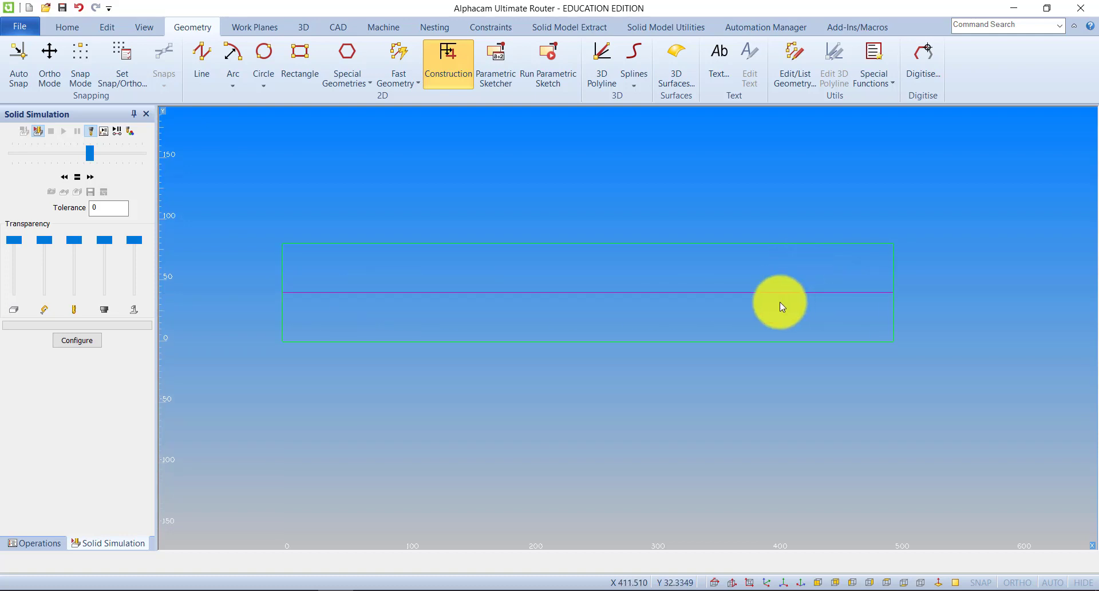
left_click(263, 83)
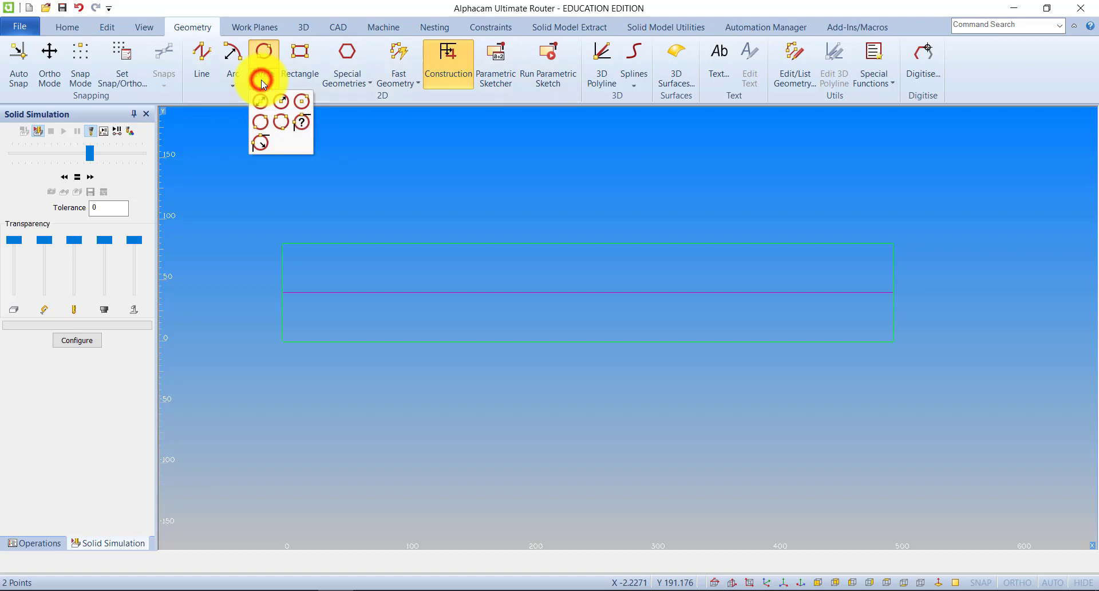
left_click(281, 103)
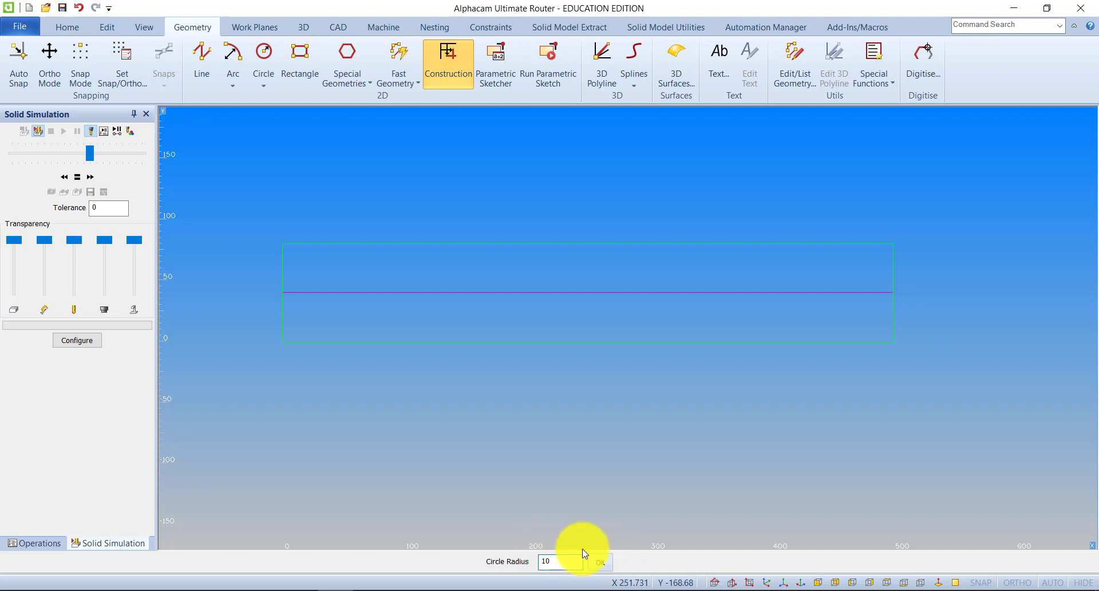
left_click(600, 561)
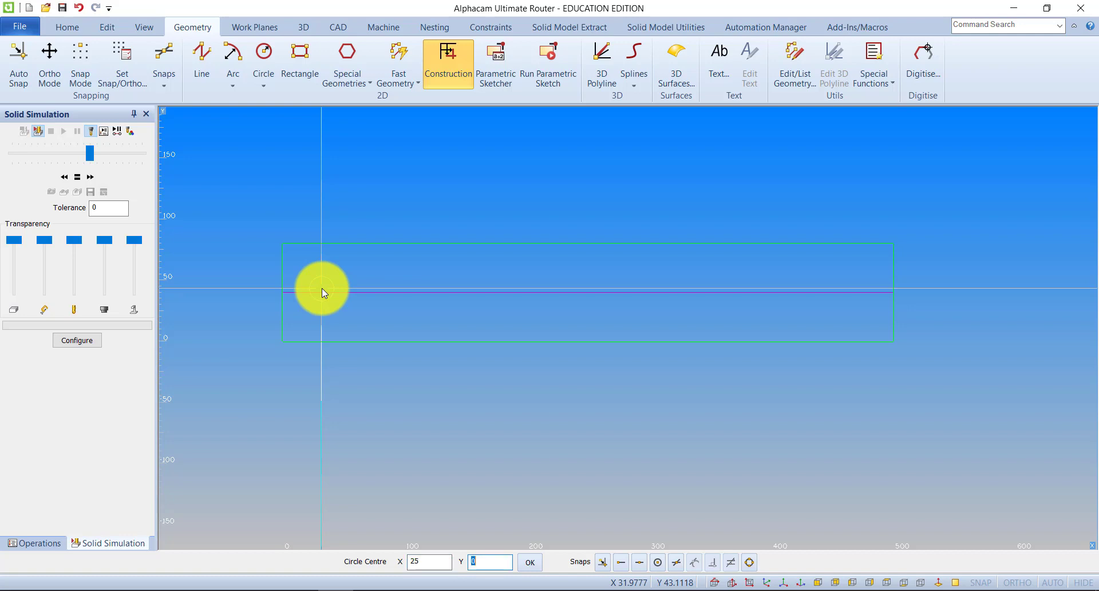
key("Return")
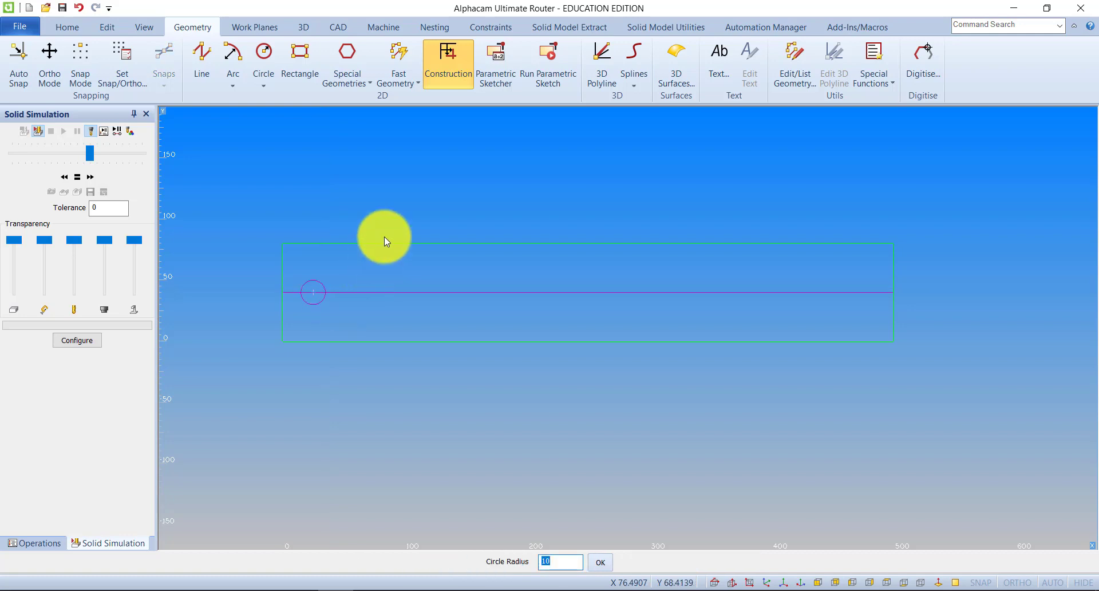
key("Return")
key("ctrl+z")
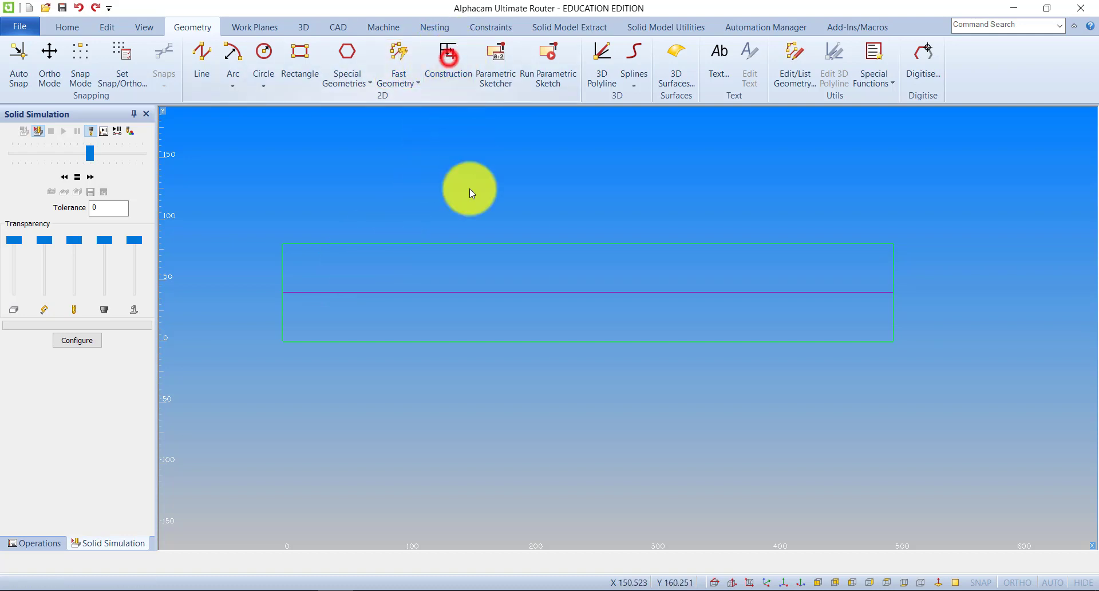
With construction mode off, draw a circle of radius 10 centred at X 25, Y 40.
left_click(262, 58)
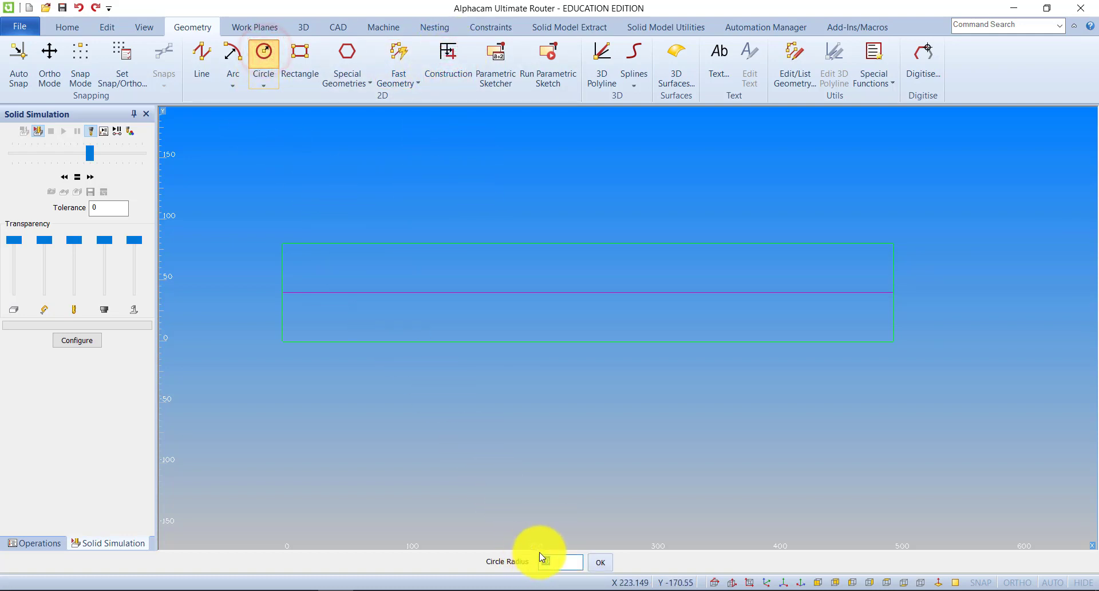
left_click(600, 562)
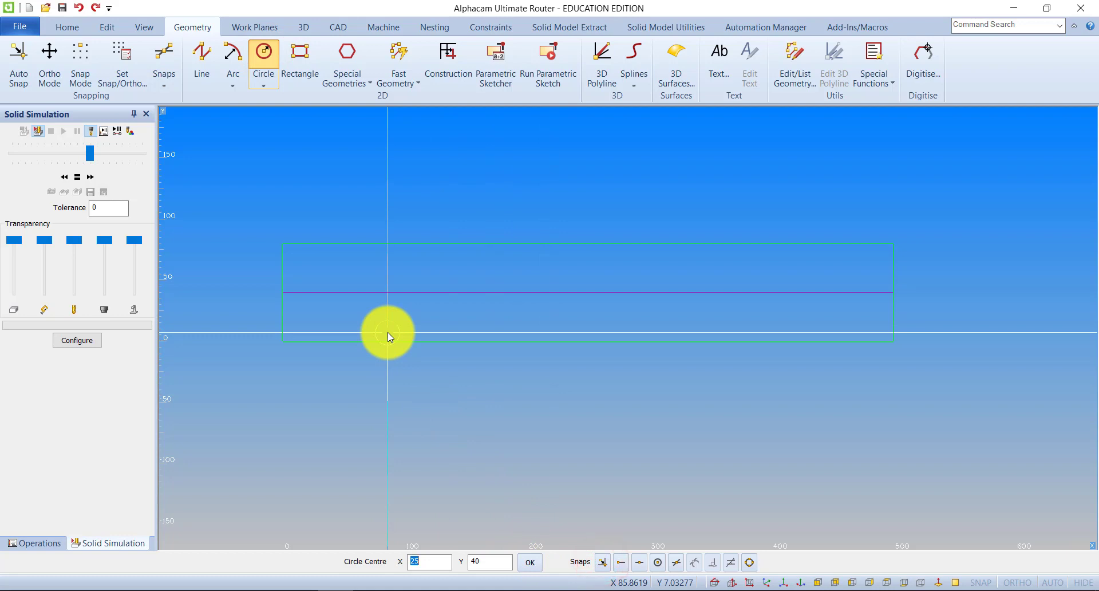
left_click(528, 563)
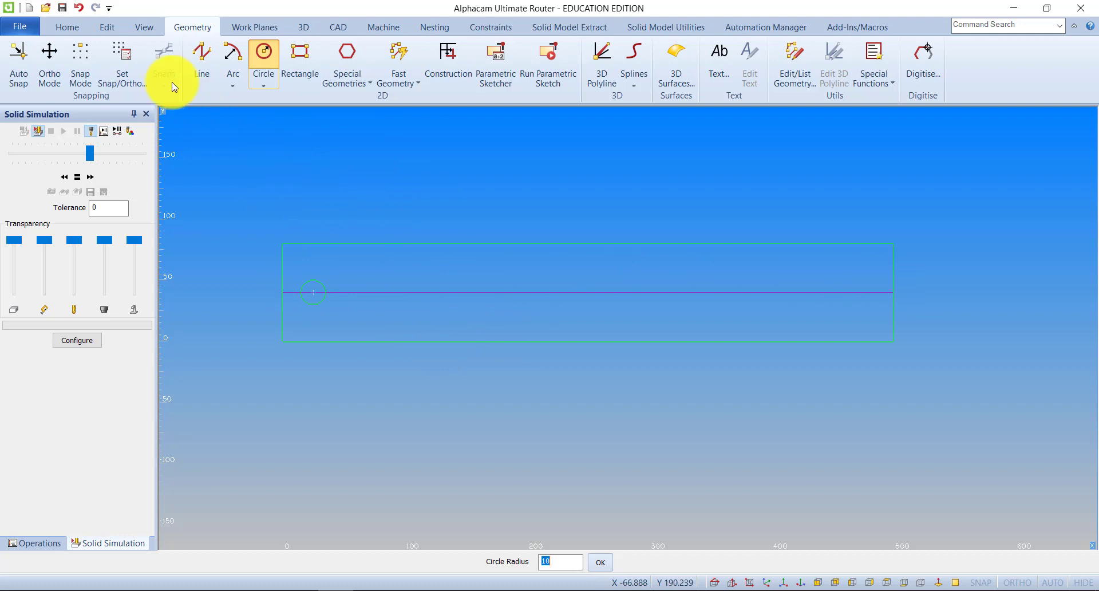
Create a rectangular array of the circle with 10 in X at a displacement of 50 and 1 in Y.
left_click(108, 27)
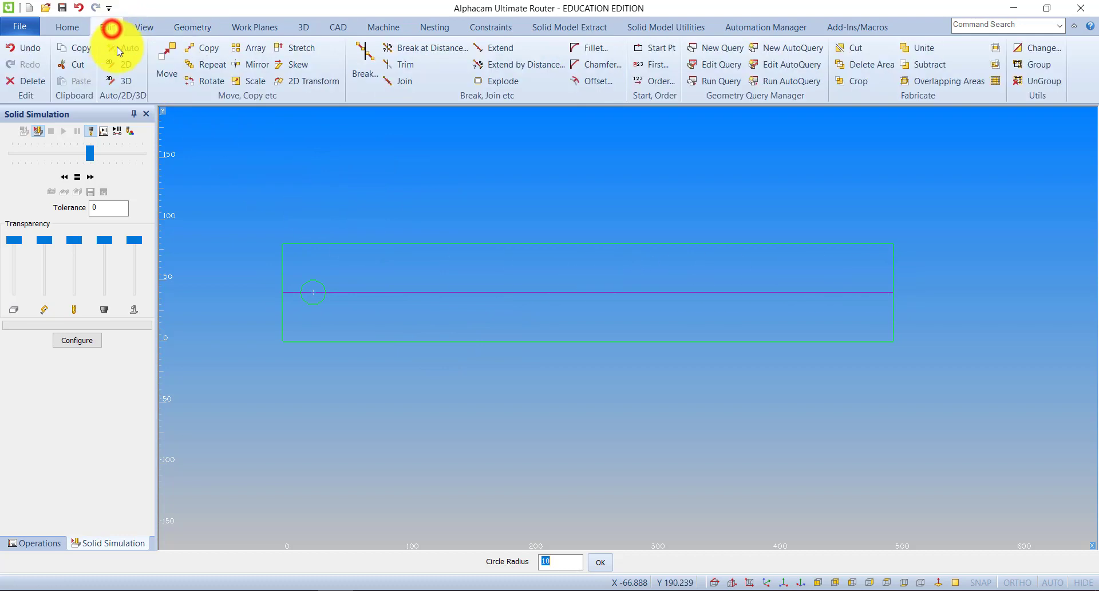
left_click(239, 48)
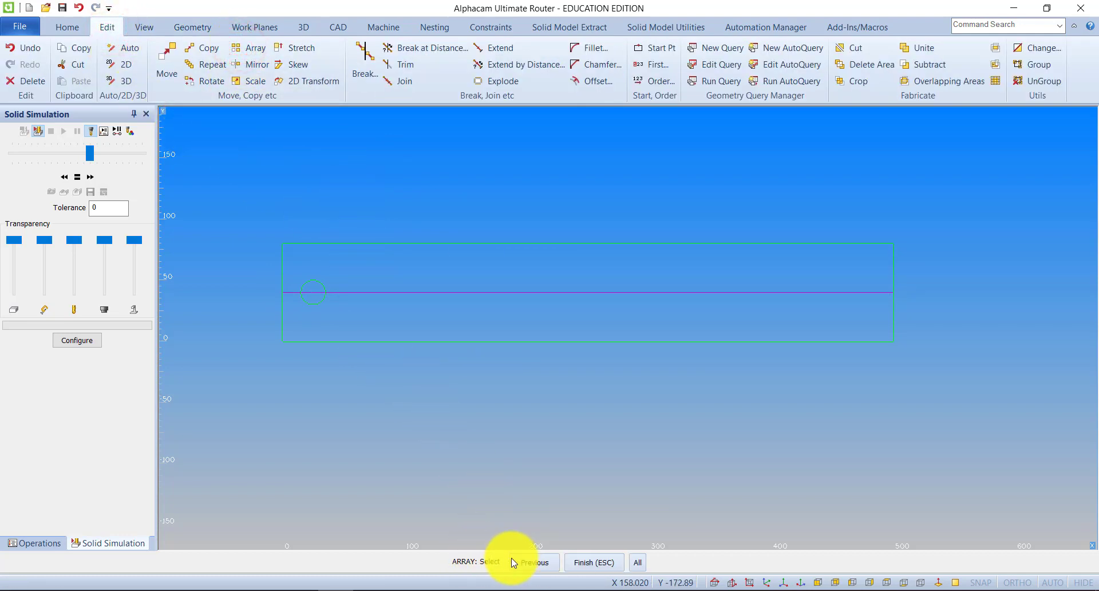
left_click(318, 307)
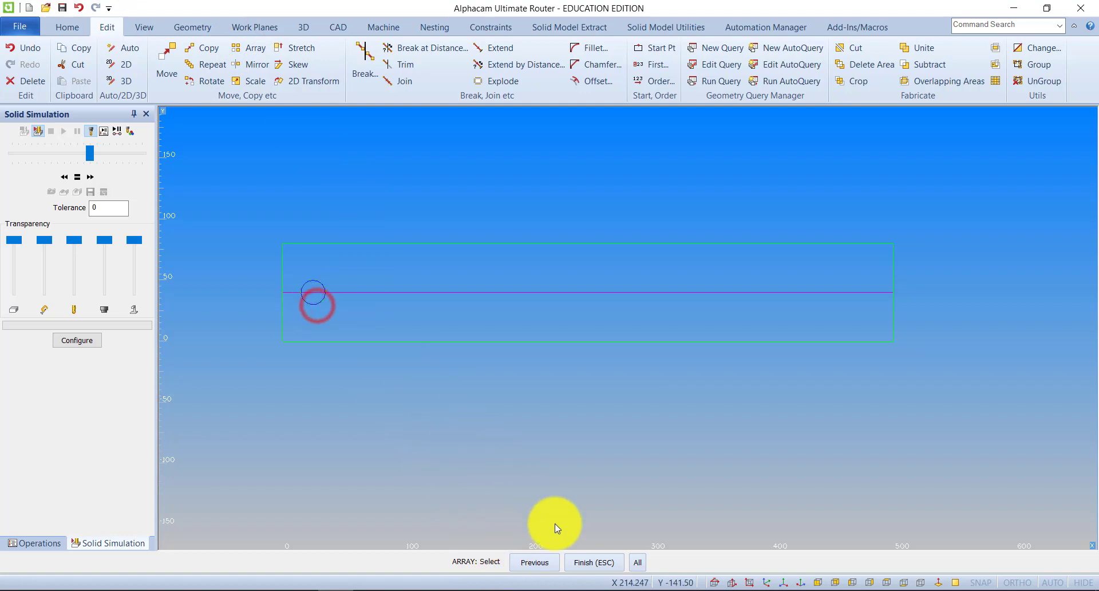
left_click(590, 561)
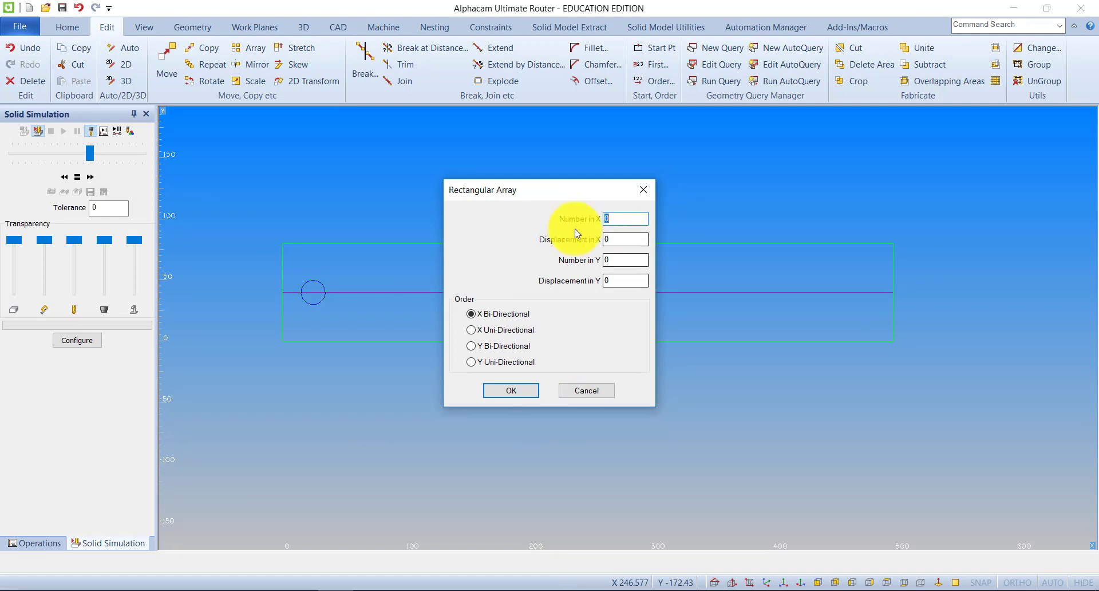
left_click(633, 217)
type("10")
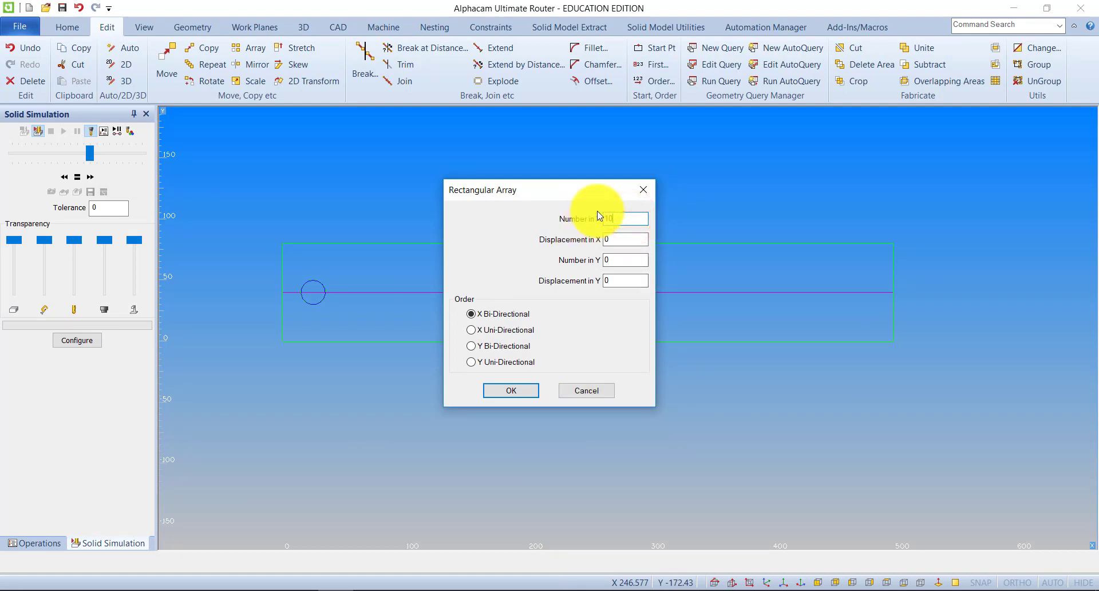
left_click(615, 239)
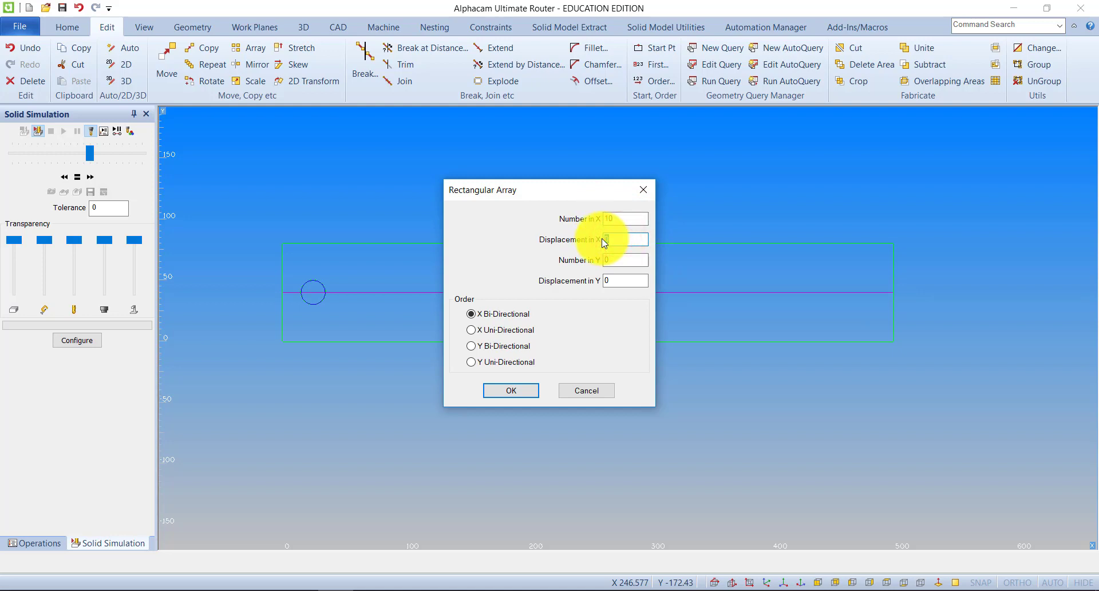
type("50")
left_click_drag(561, 189, 876, 140)
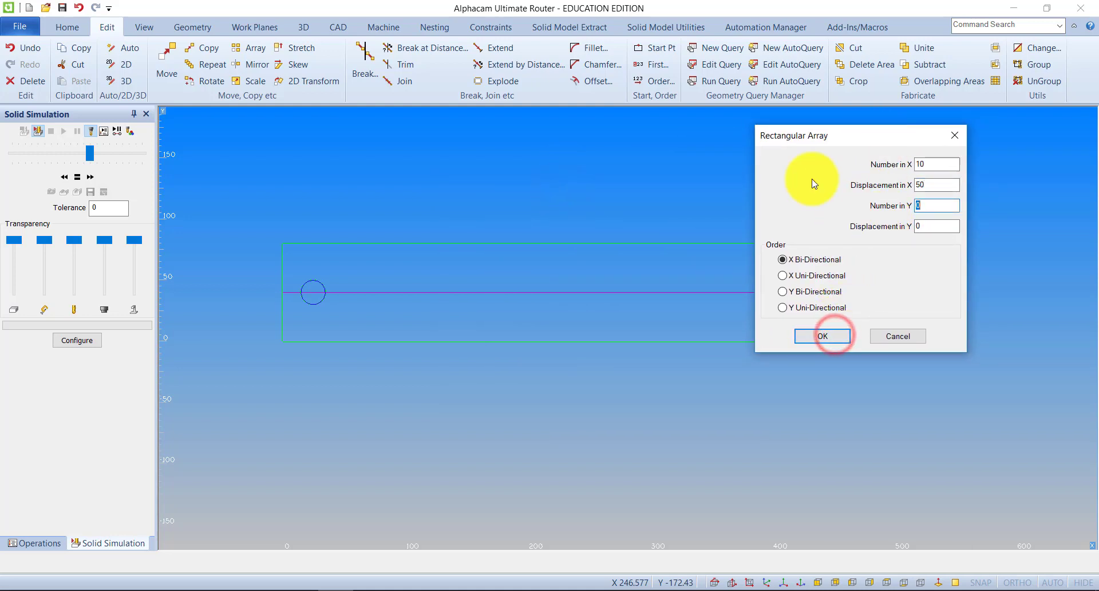
left_click_drag(846, 135, 789, 135)
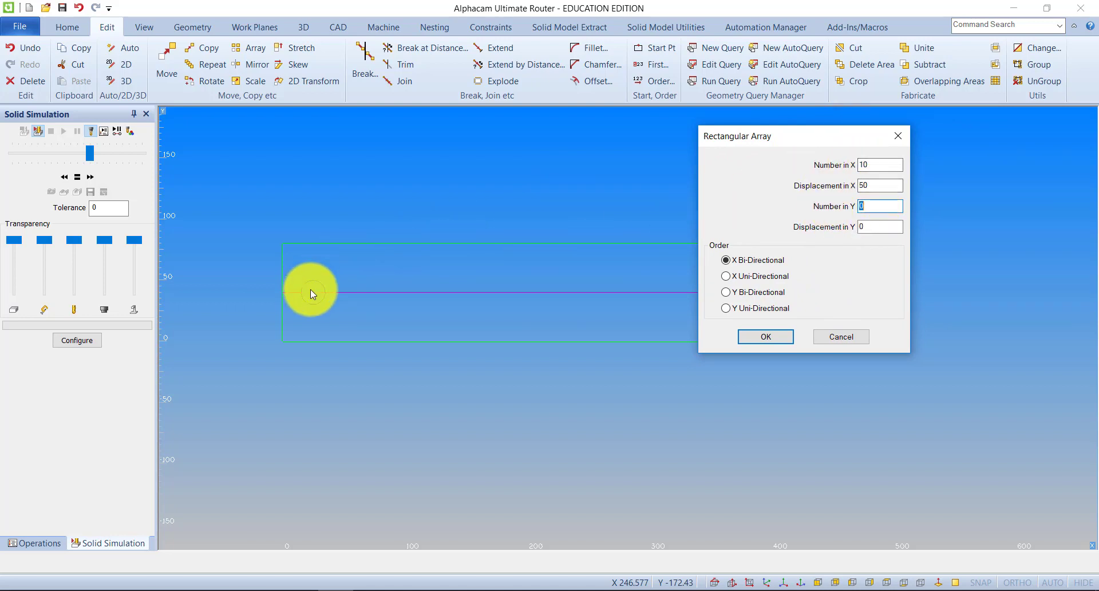
left_click_drag(873, 207, 838, 208)
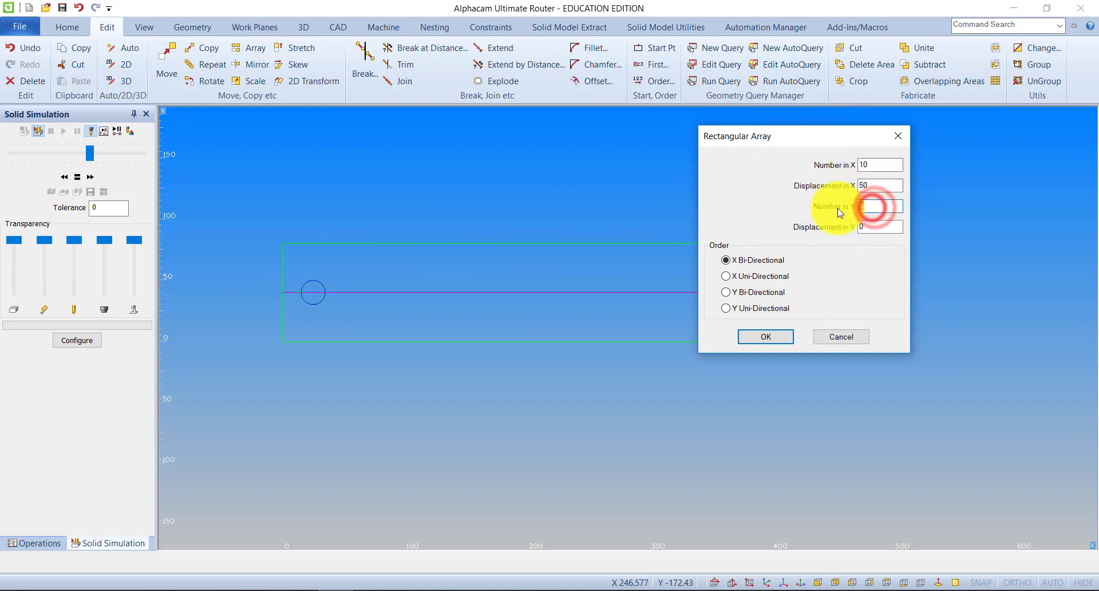
type("1")
left_click(775, 337)
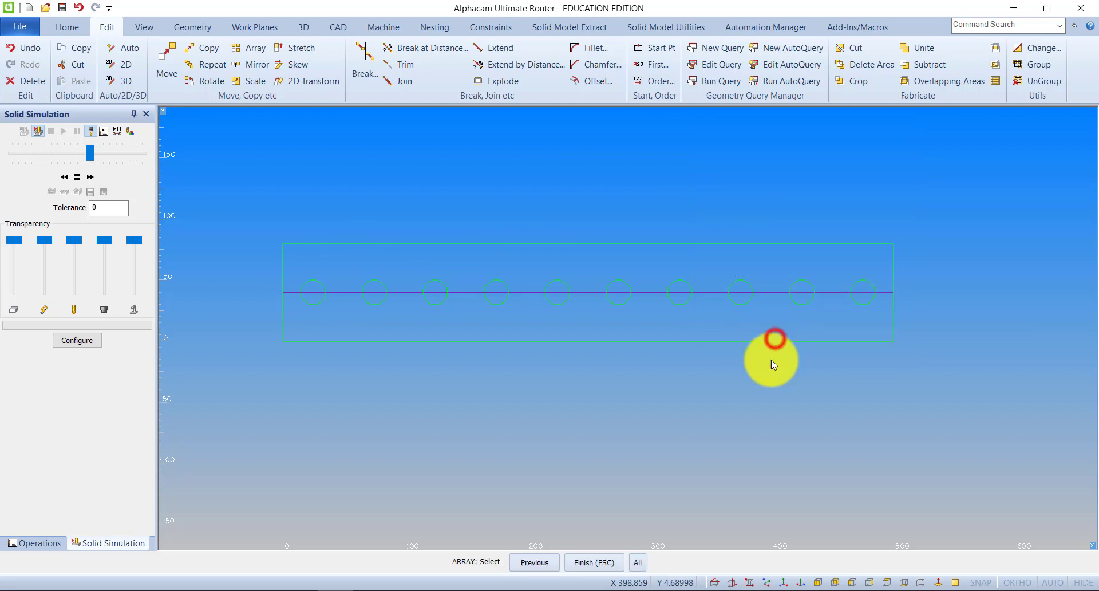
Set the rectangle as the main material with its top at Z 0 and bottom at Z -70.
middle_click_drag(671, 382, 672, 380)
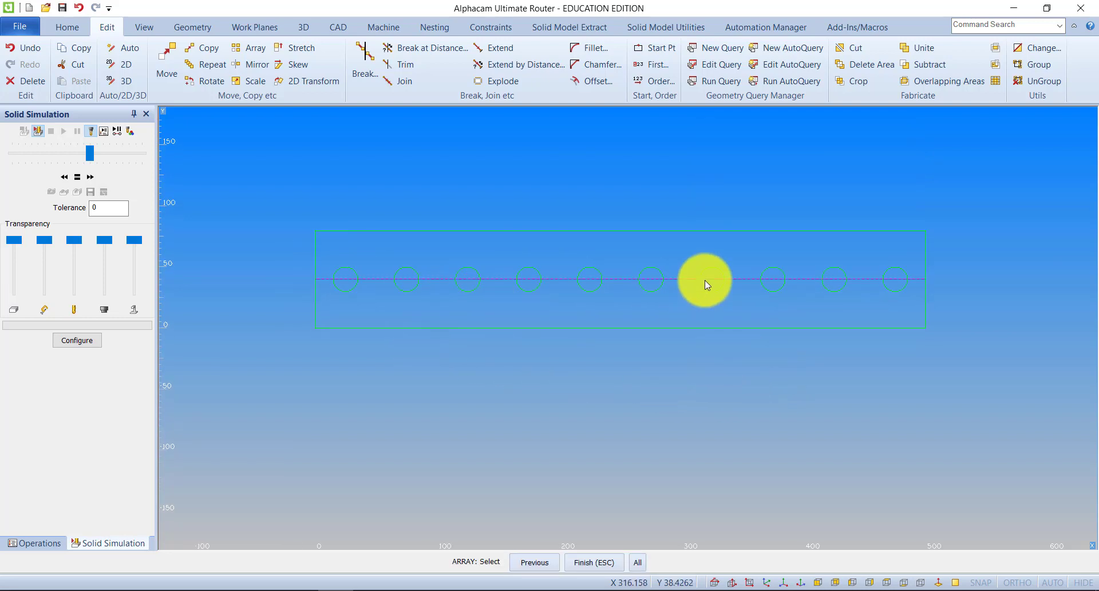
left_click(303, 27)
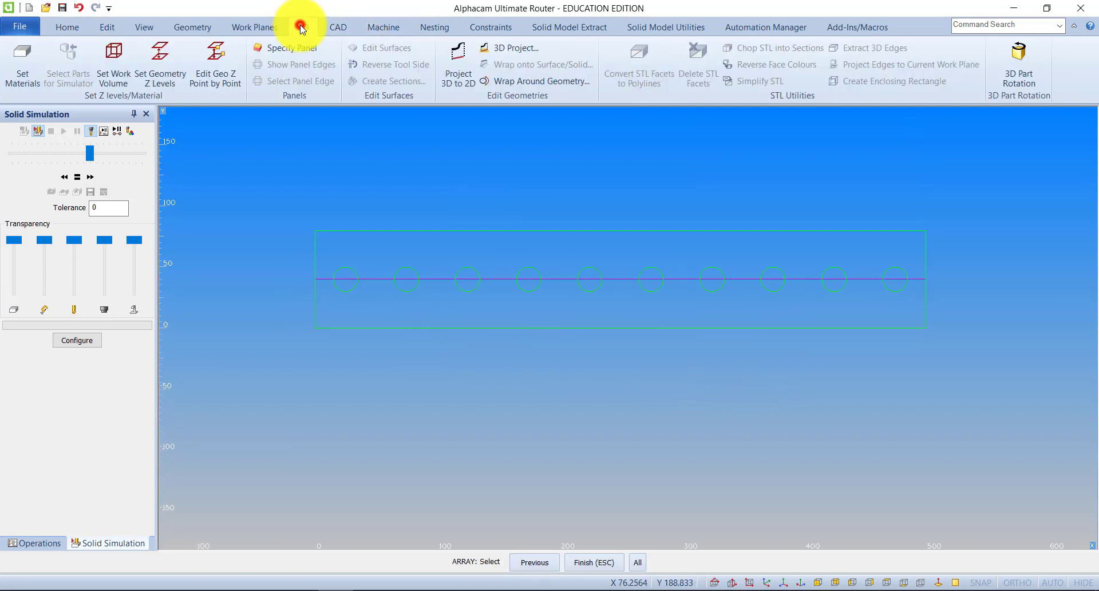
left_click(25, 55)
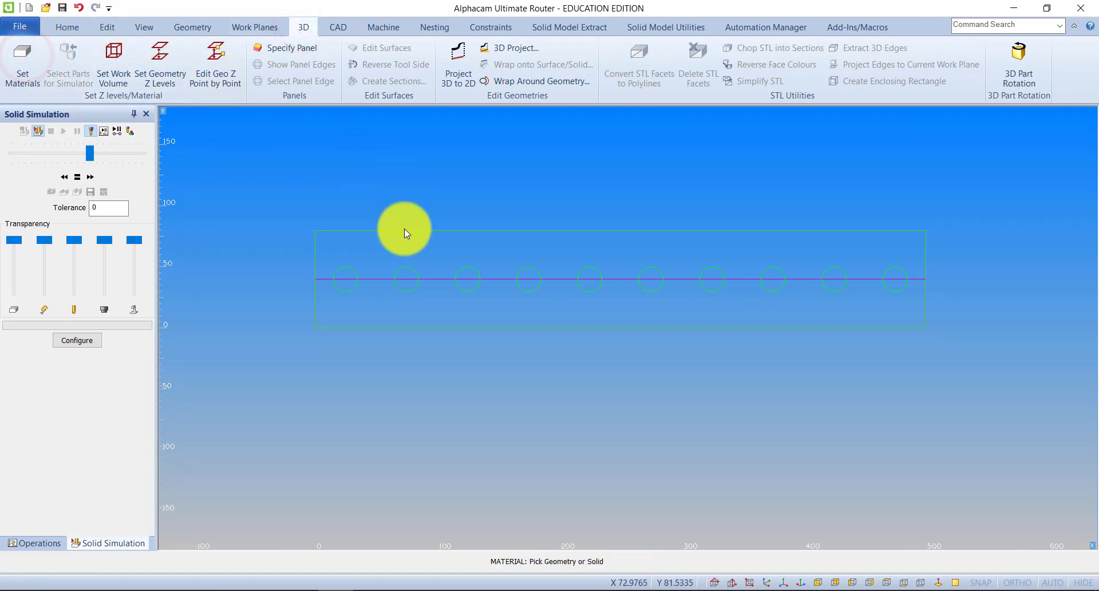
left_click(405, 230)
left_click(602, 224)
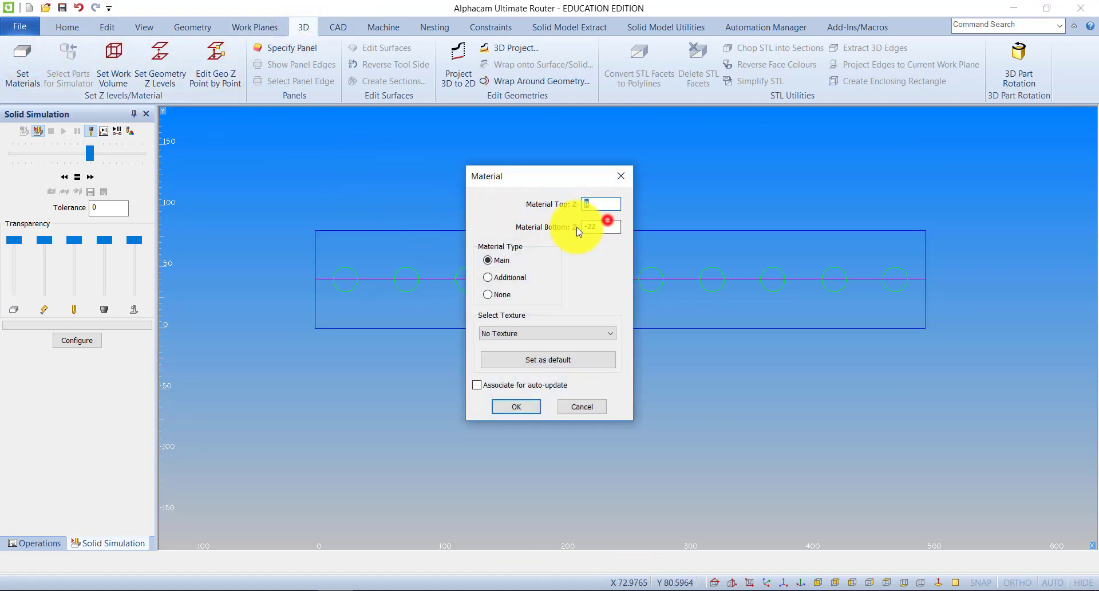
type("-7")
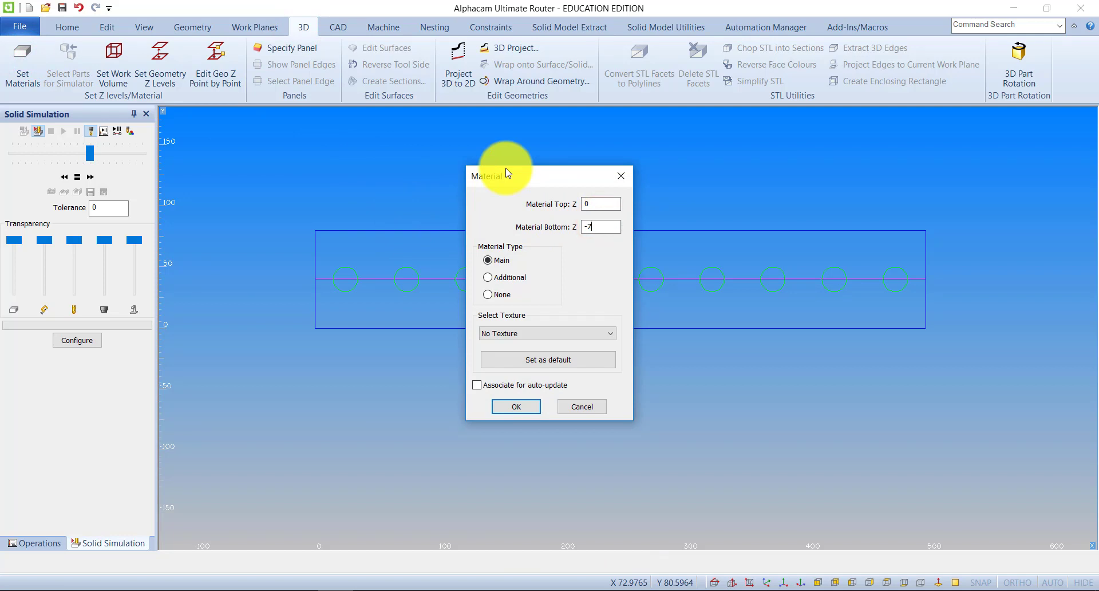
type("0")
left_click(514, 412)
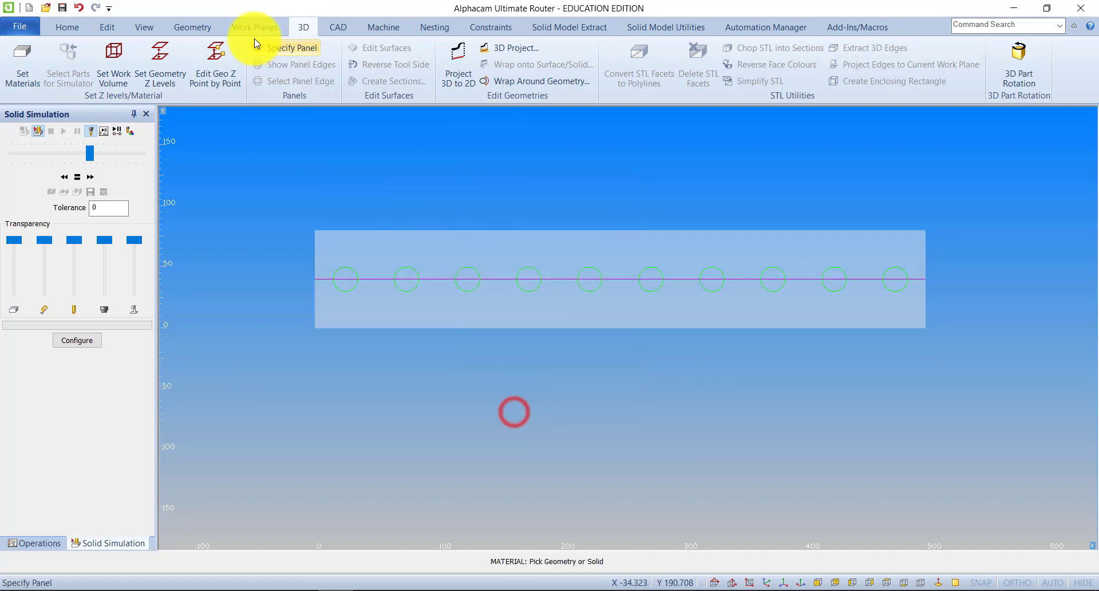
Show the material block in the isometric view and enlarge it to examine the row of circles.
left_click(144, 27)
left_click(144, 64)
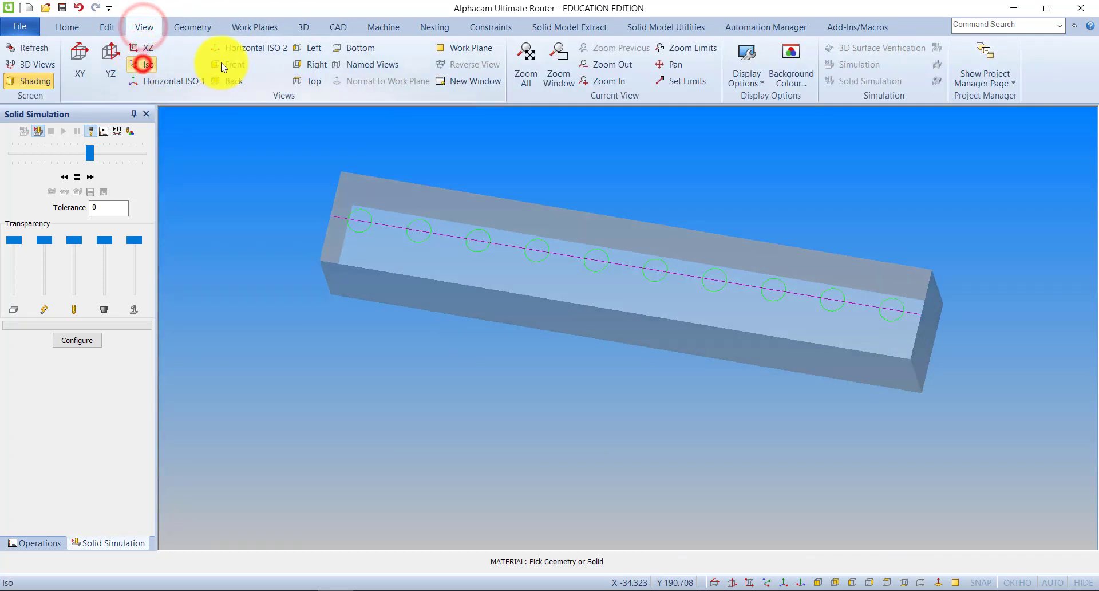
scroll(439, 174, "down", 5)
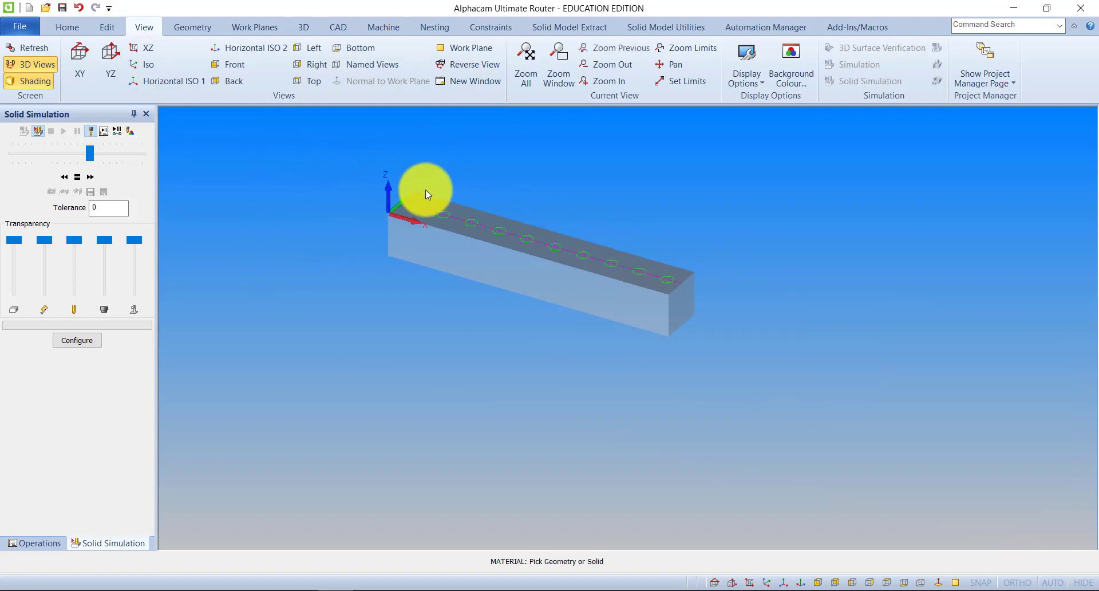
scroll(425, 195, "up", 3)
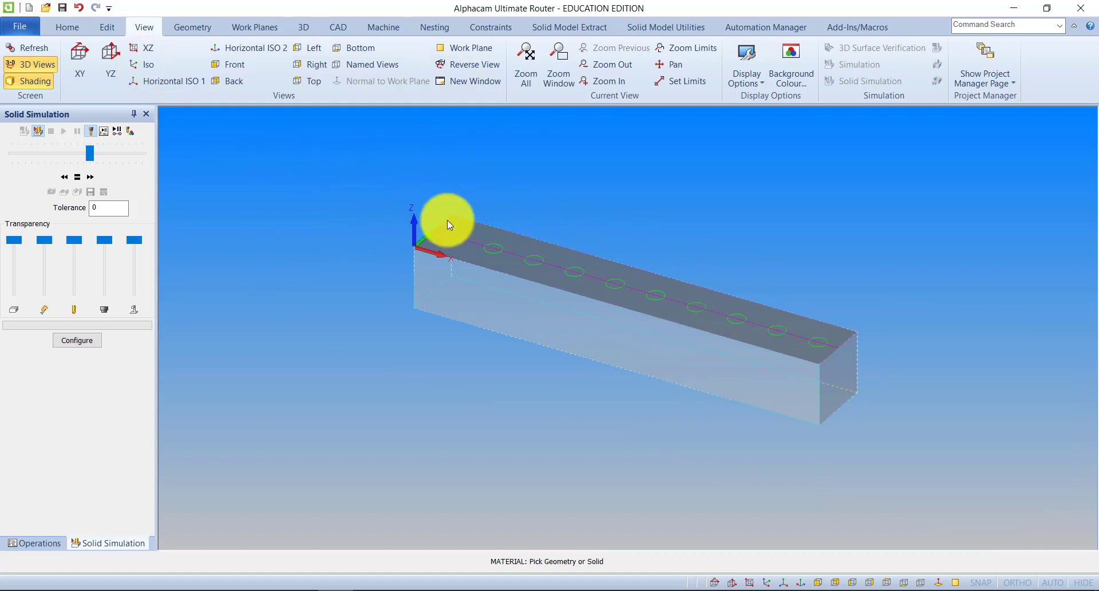
scroll(447, 229, "up", 3)
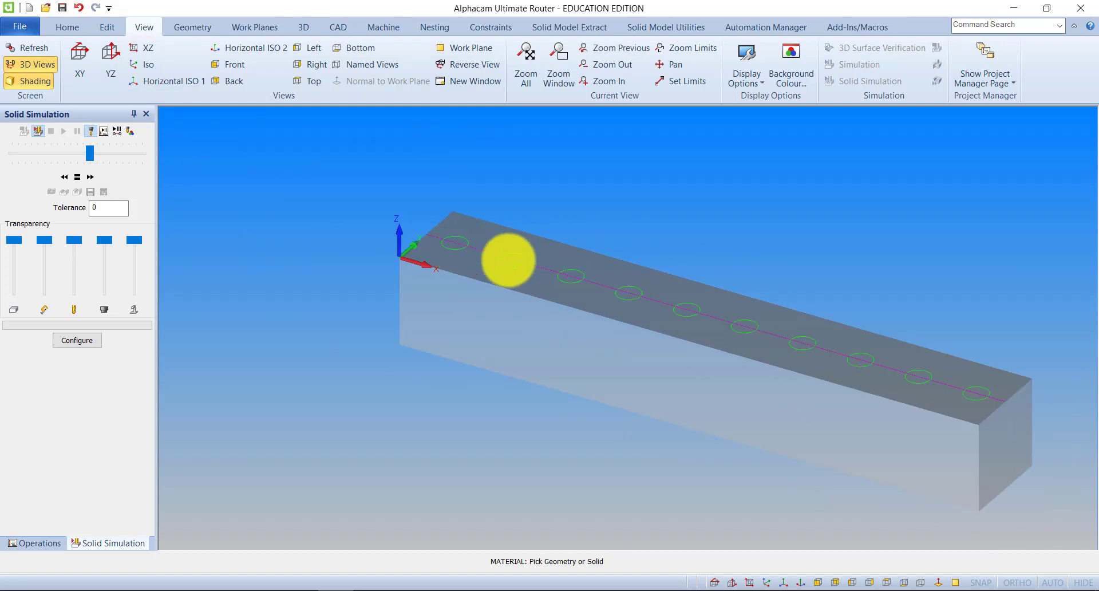
Select the Drill - 5mm tool from the tool library as the active tool.
left_click(382, 27)
left_click(30, 46)
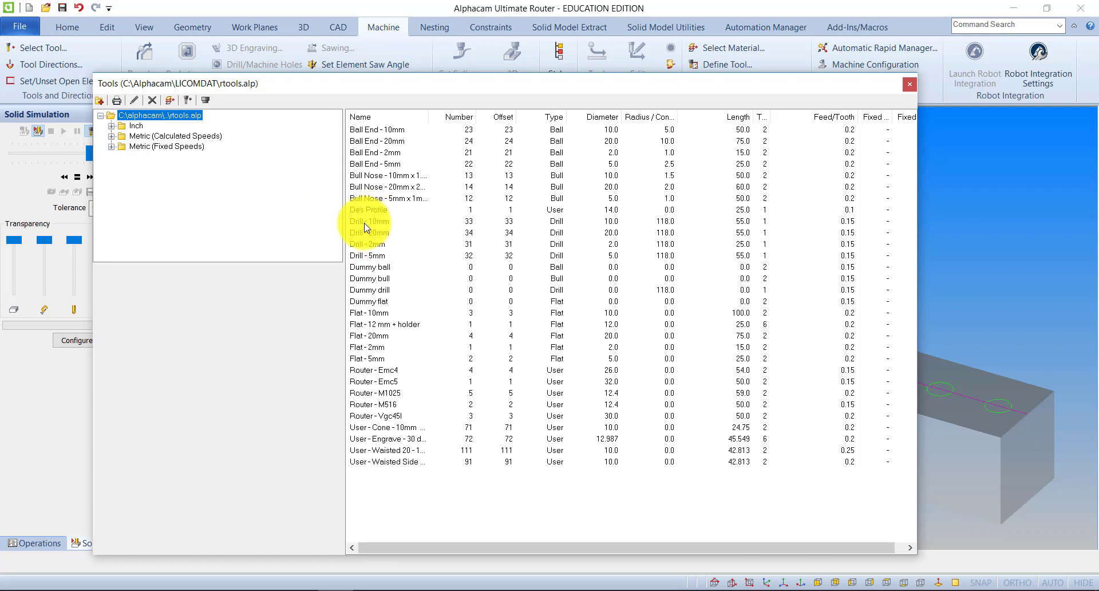
double_click(368, 256)
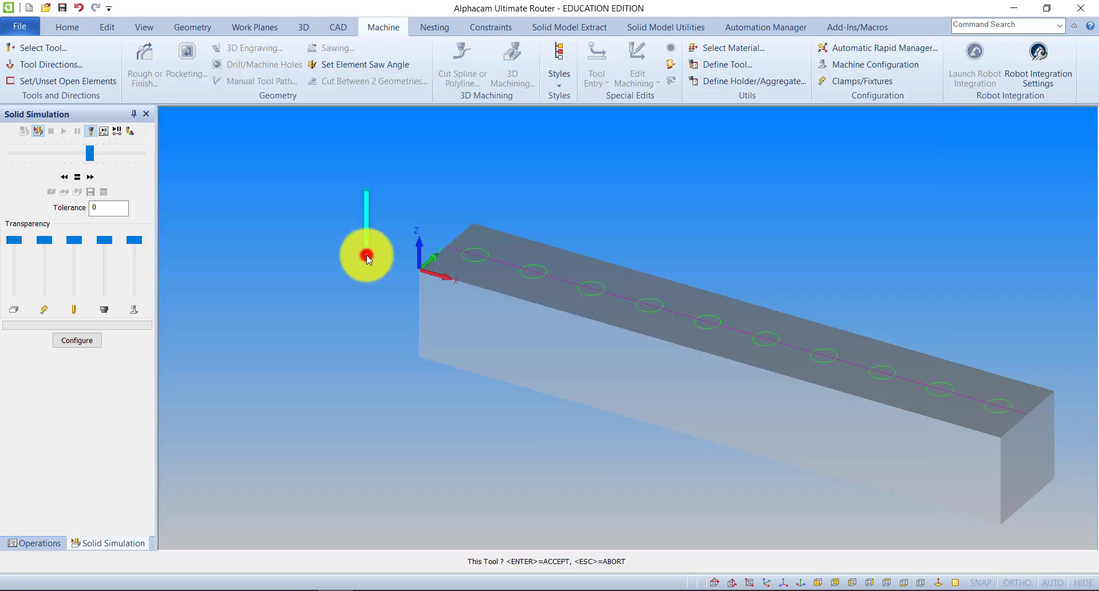
scroll(479, 259, "up", 5)
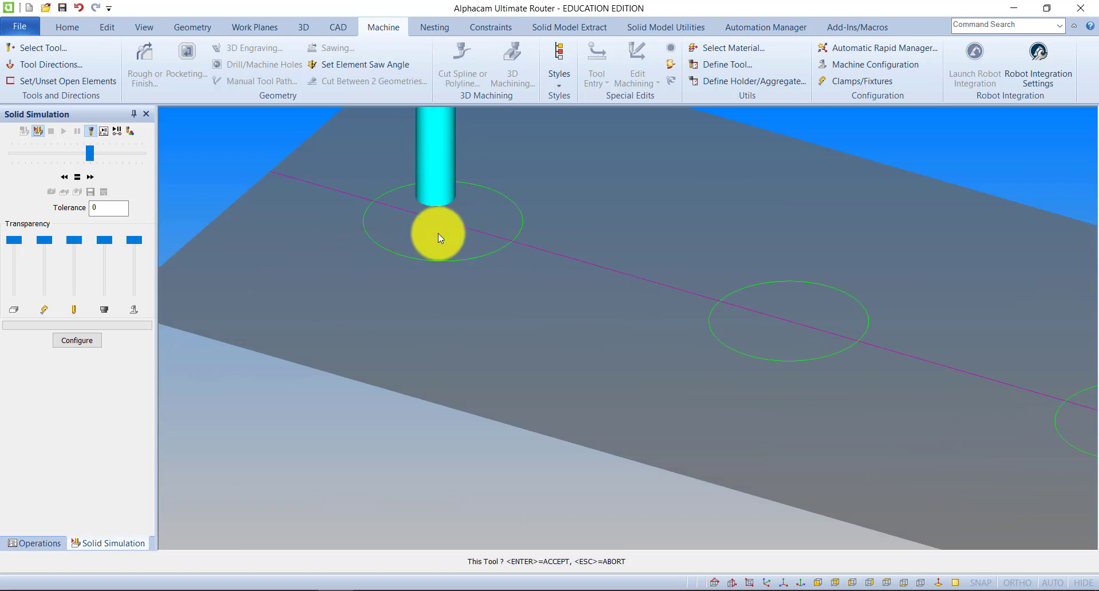
scroll(445, 235, "down", 5)
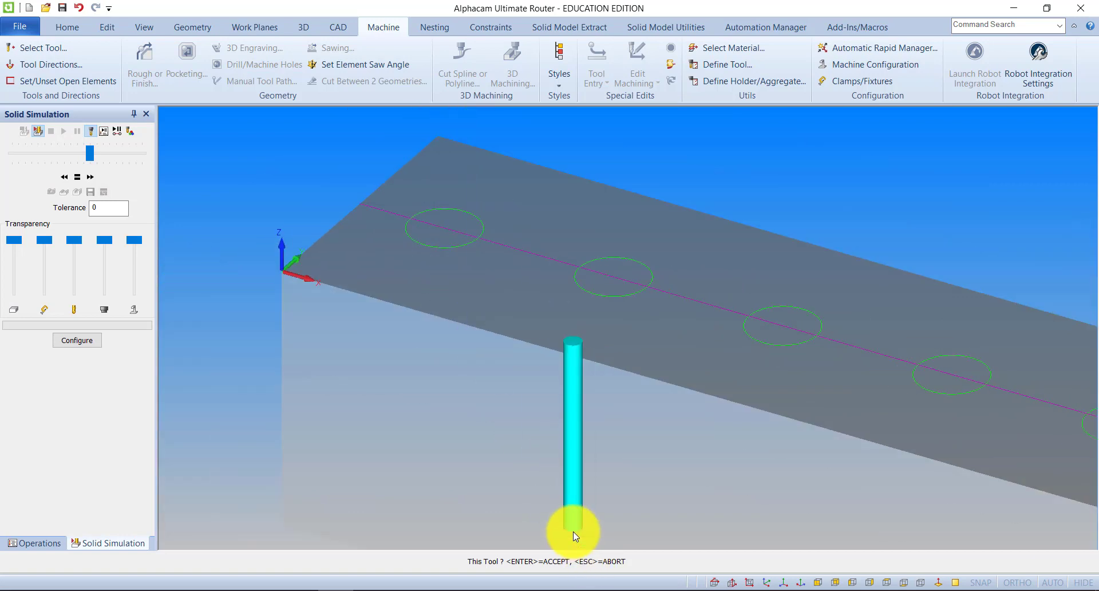
left_click(572, 531)
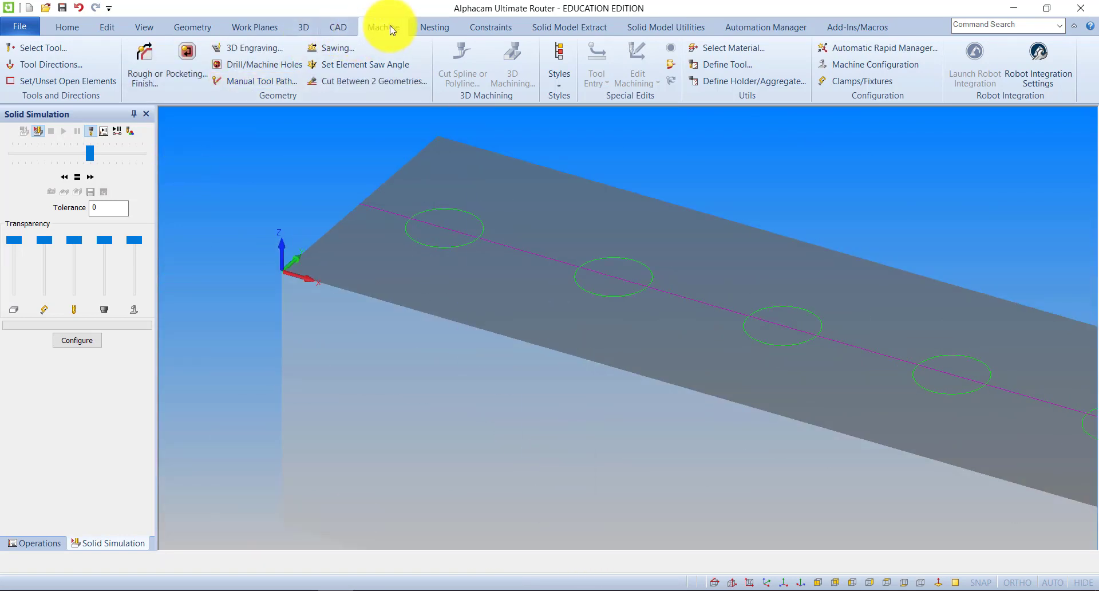
Set up a Drill/Tap Holes operation of the Drilling type for all selected holes with the bottom of hole at -50.
left_click(267, 66)
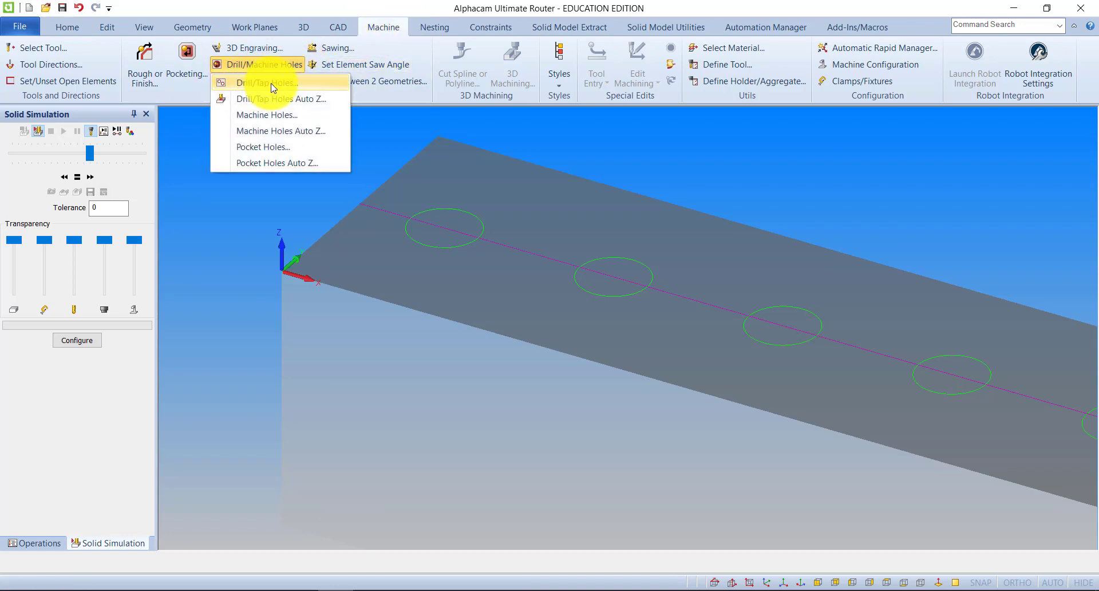
left_click(276, 85)
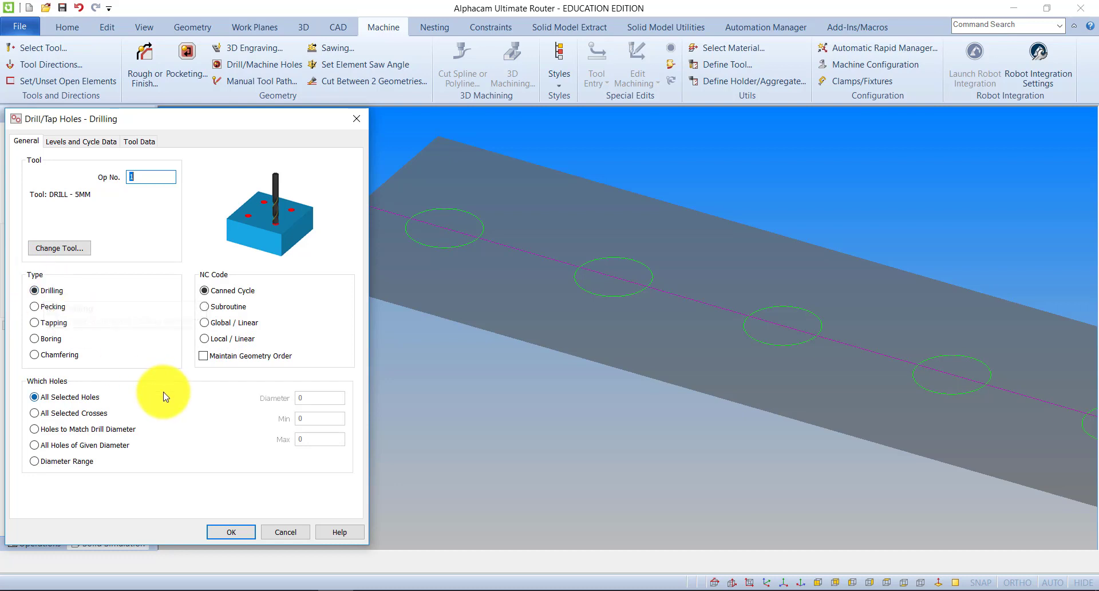
left_click(65, 143)
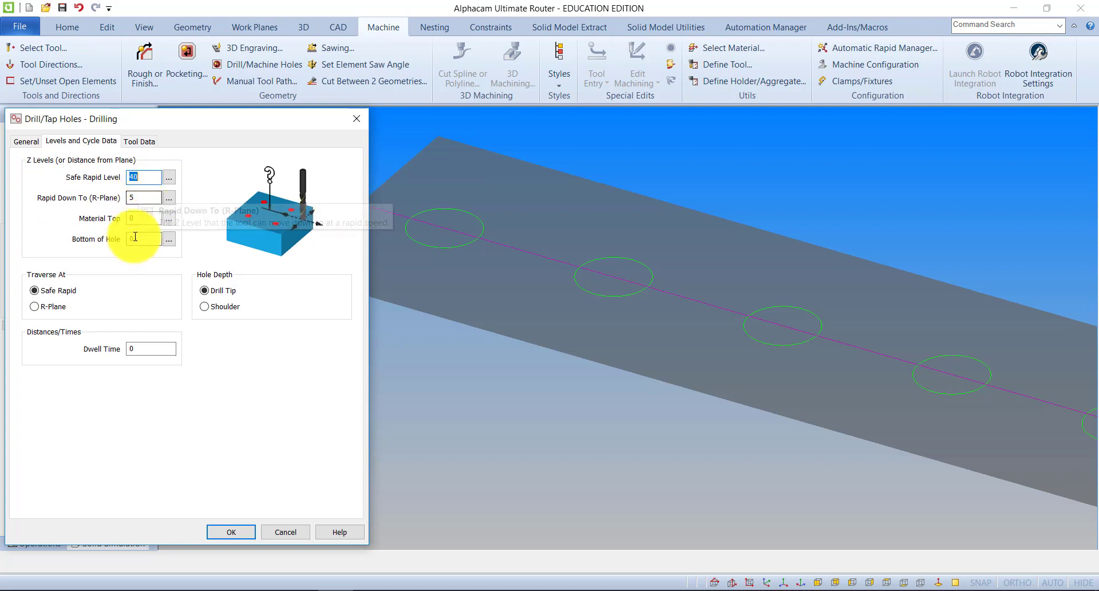
scroll(518, 229, "down", 3)
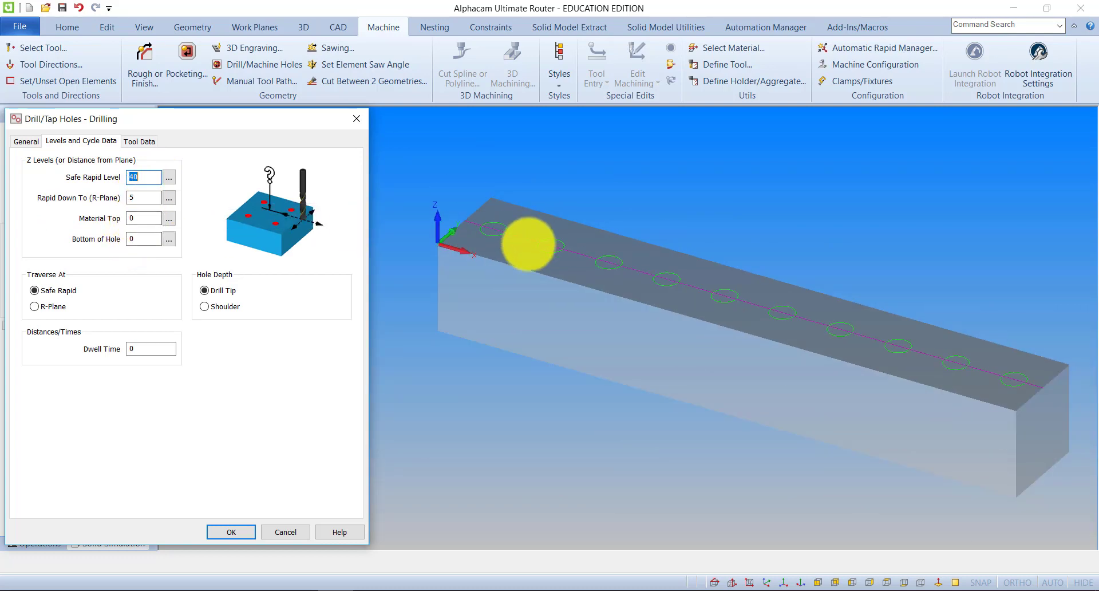
middle_click_drag(526, 244, 534, 253)
double_click(142, 239)
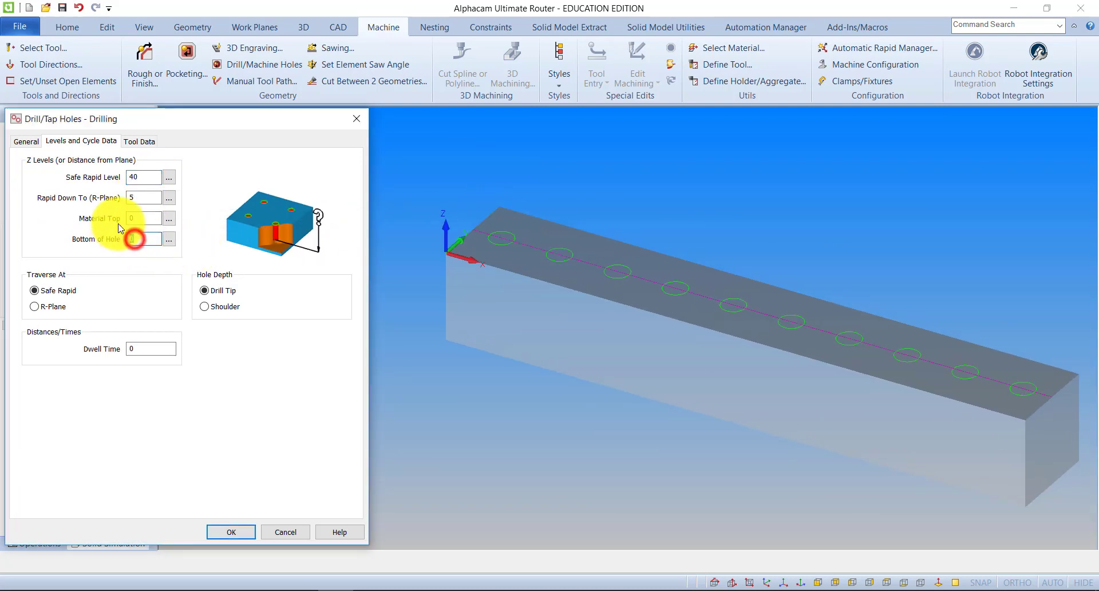
type("-50")
left_click(137, 141)
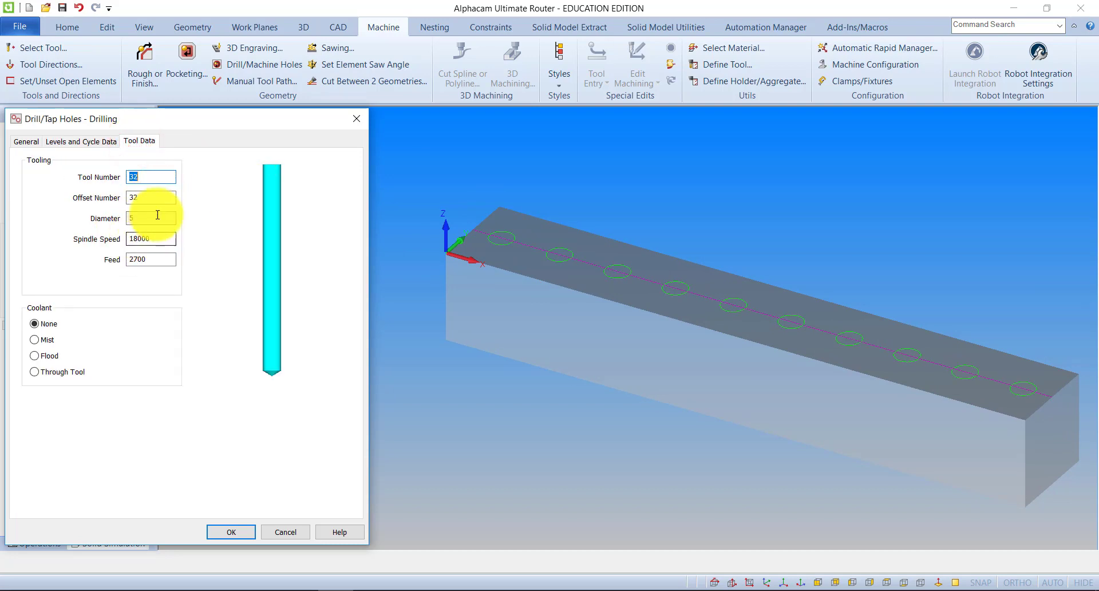
left_click(229, 532)
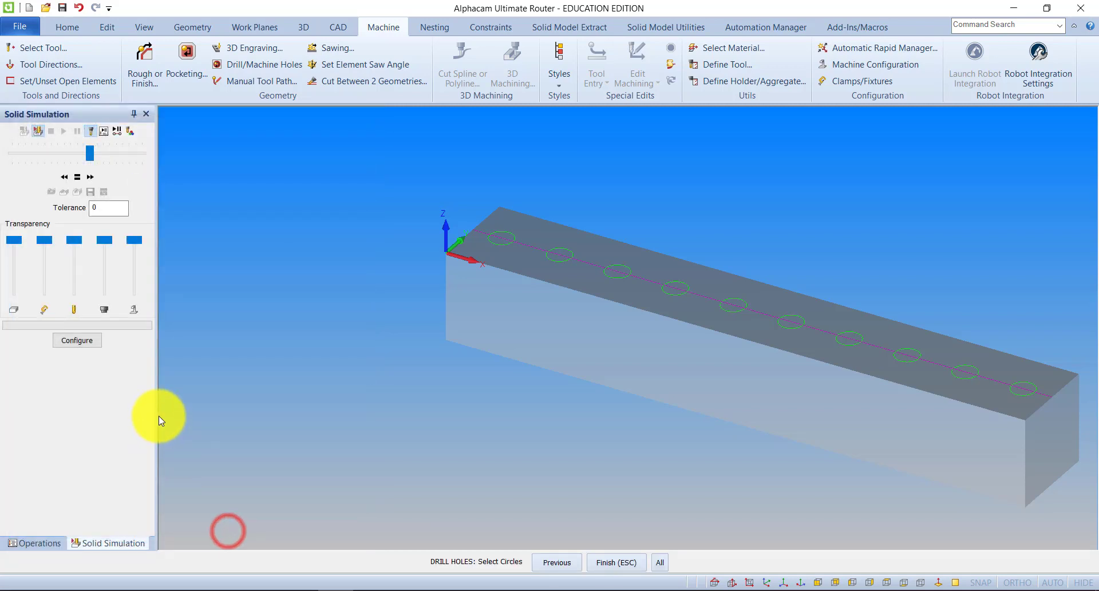
Apply the 5 mm drilling to the first two circles nearest the origin.
left_click(509, 236)
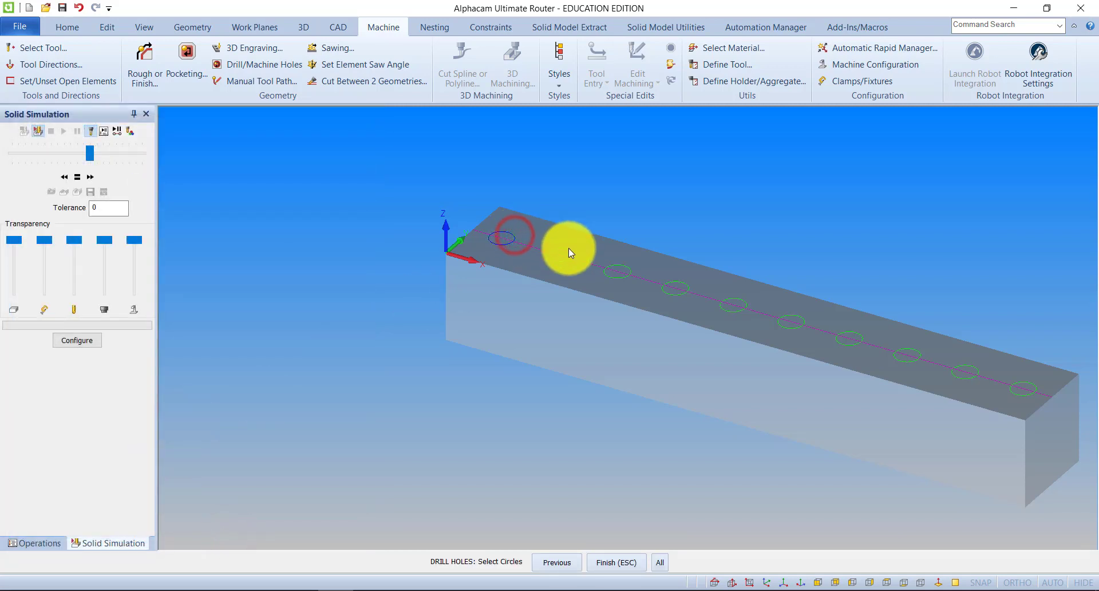
left_click(569, 249)
left_click(623, 559)
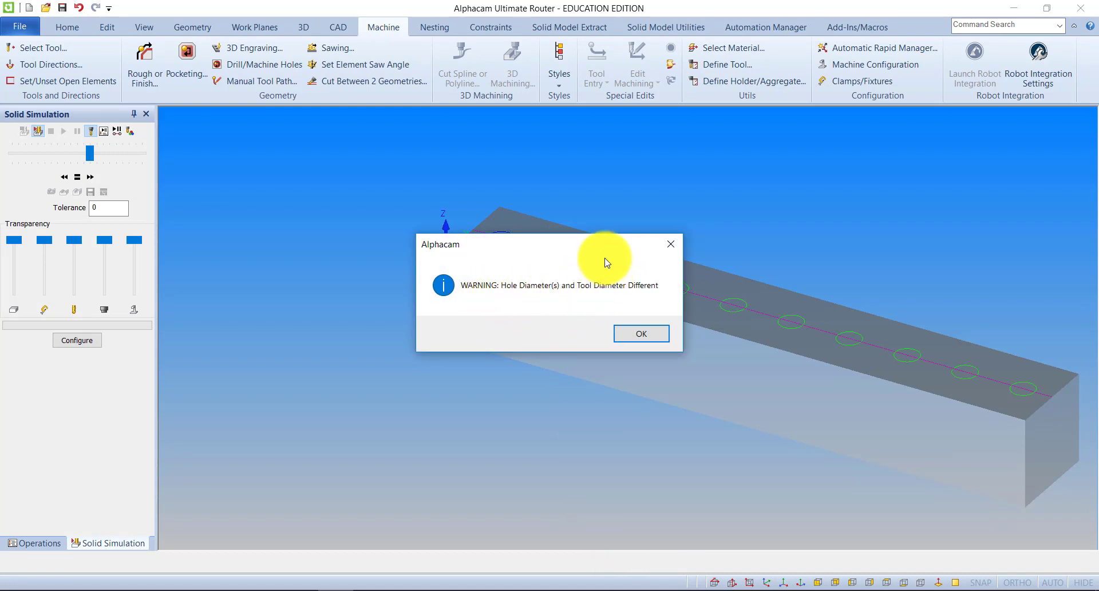
left_click_drag(596, 245, 499, 328)
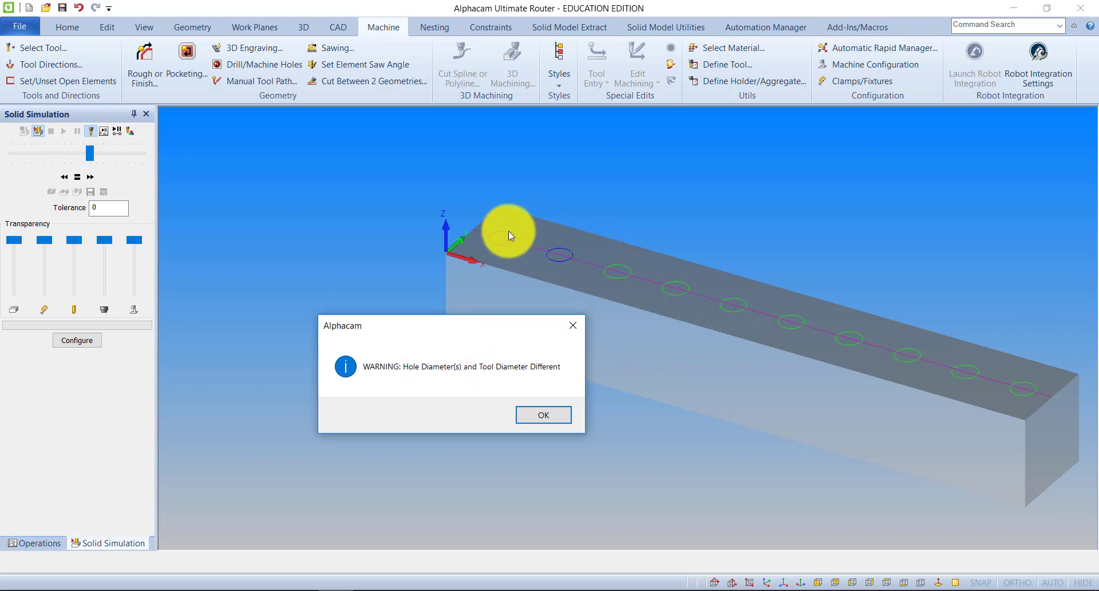
left_click(540, 417)
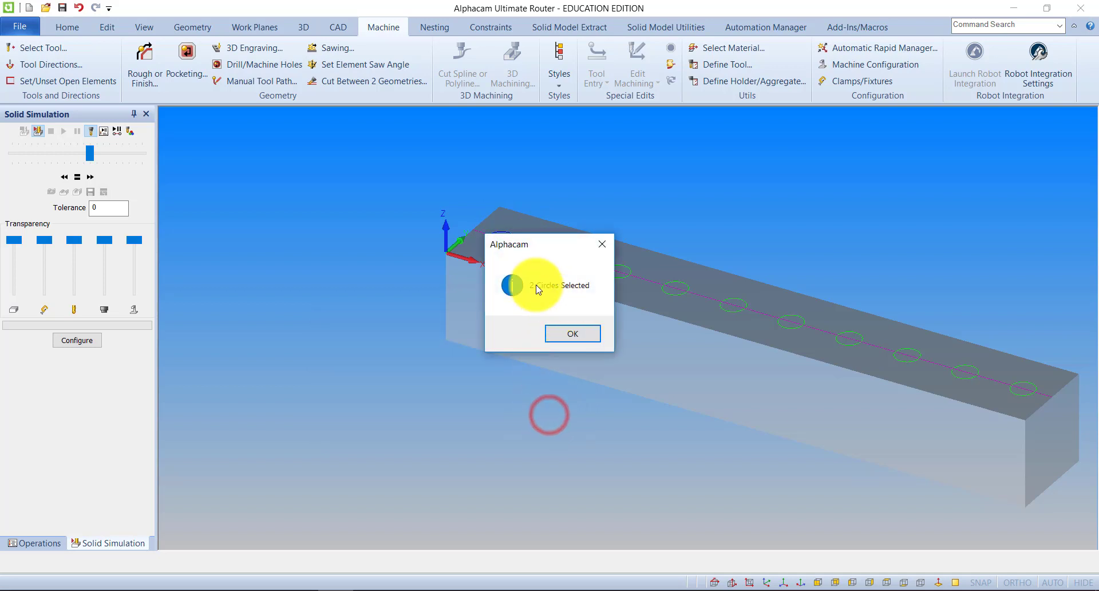
left_click(561, 330)
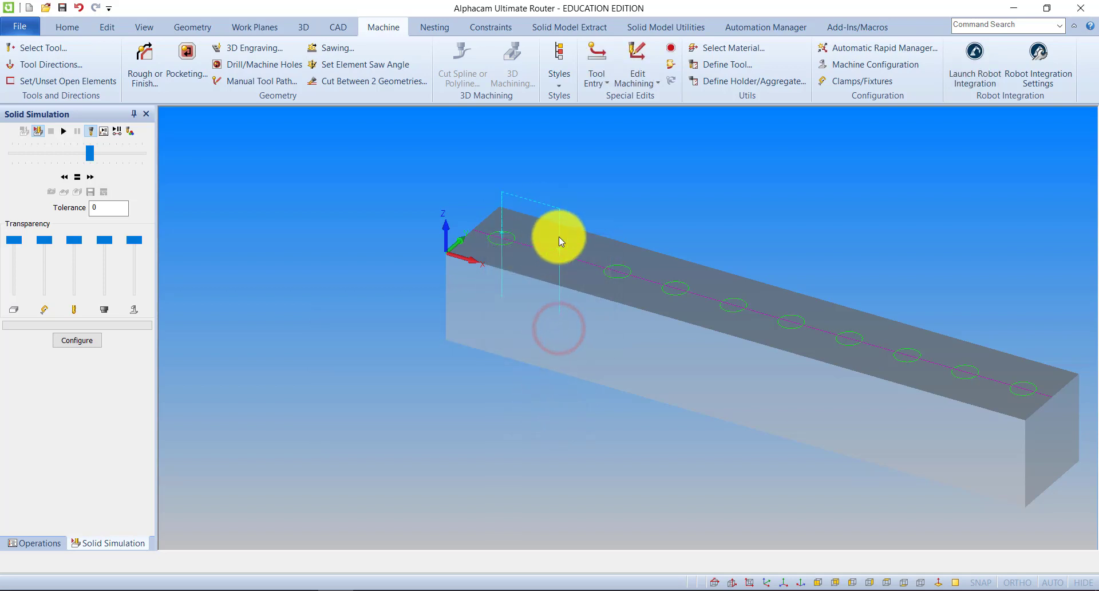
Run the solid simulation of the 5 mm drilling and return to the geometry view.
left_click(63, 131)
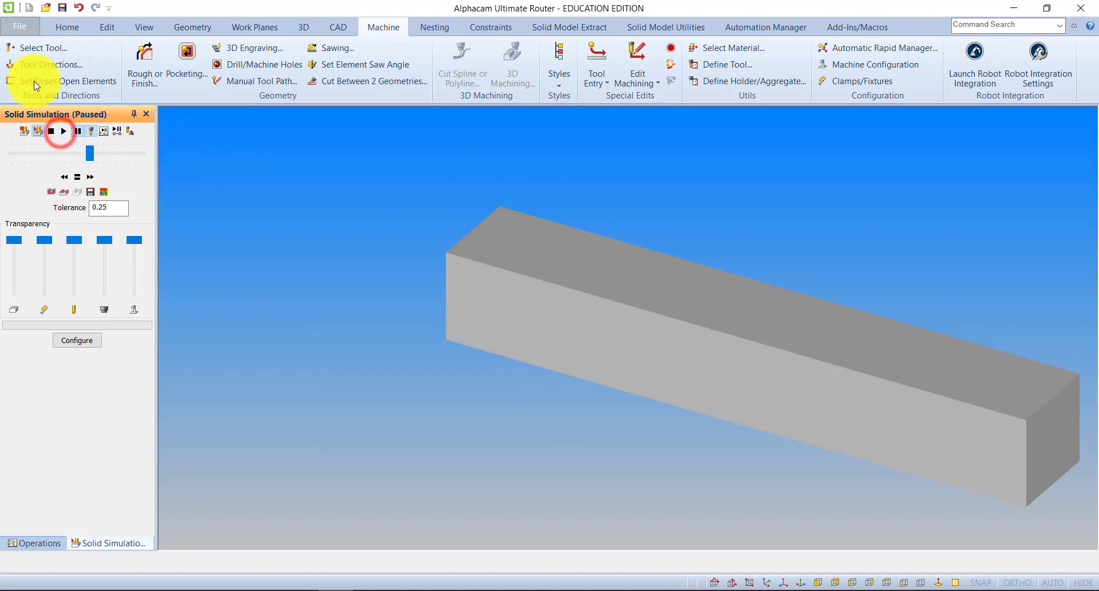
left_click(63, 131)
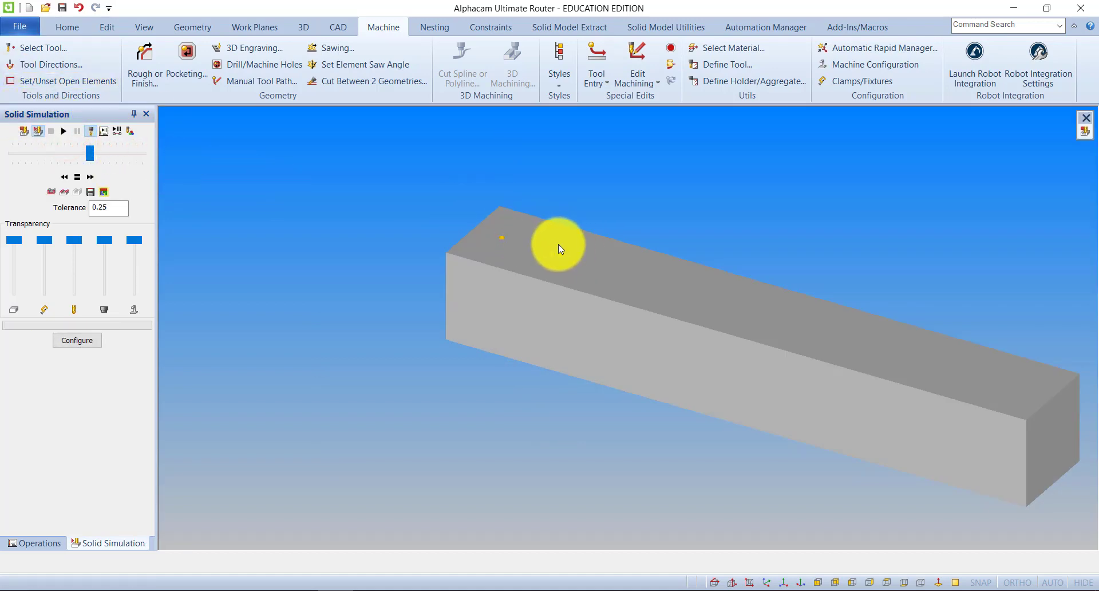
left_click(24, 131)
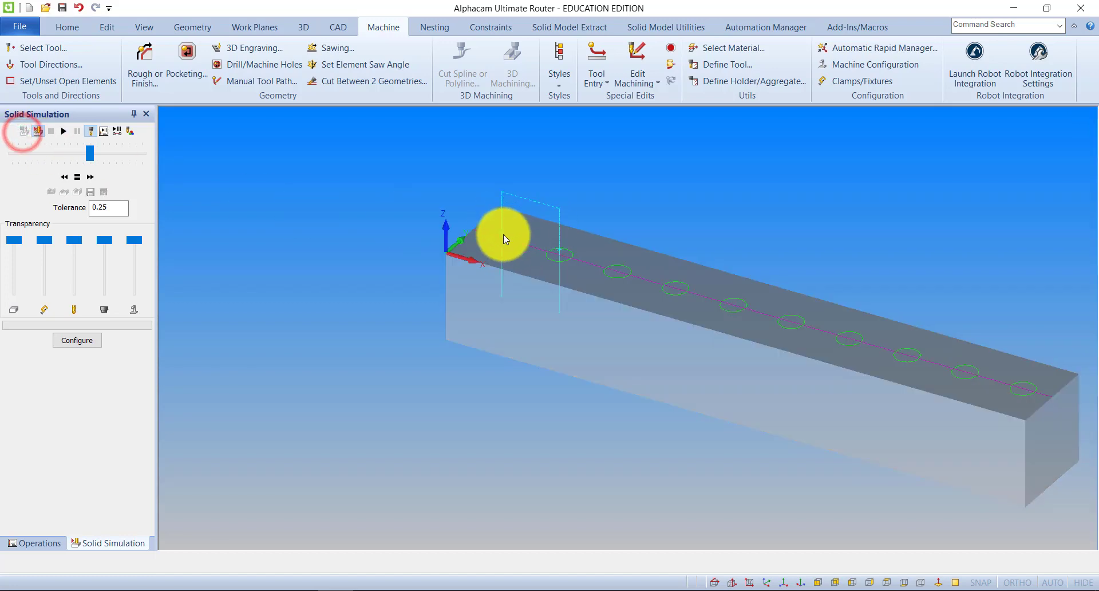
Make the Drill - 10mm tool from the tool library the active tool.
scroll(503, 239, "up", 3)
scroll(509, 229, "down", 4)
scroll(566, 265, "up", 2)
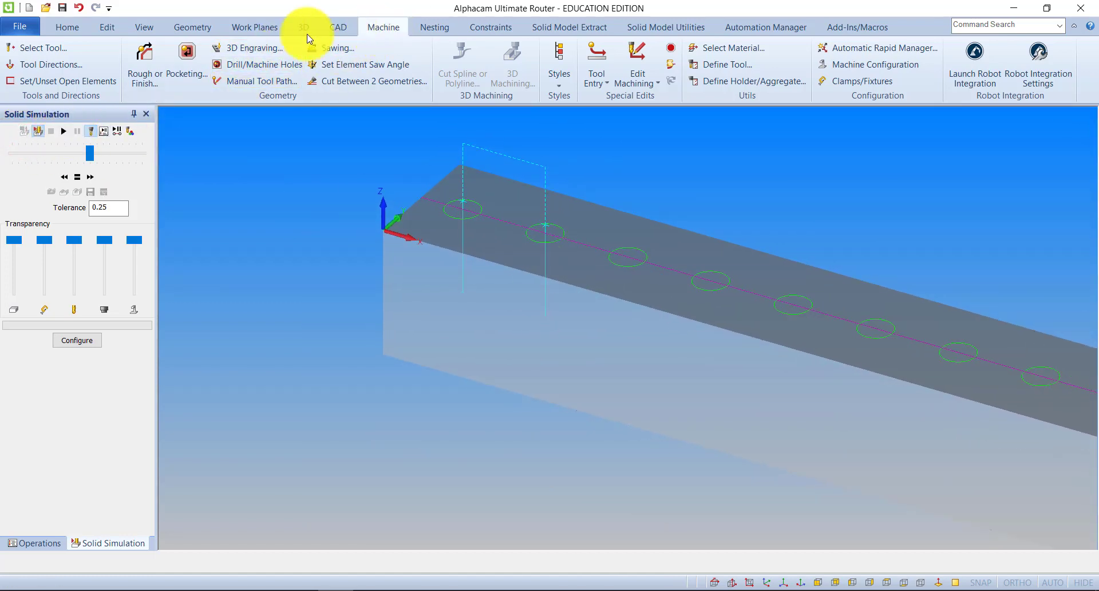
left_click(56, 46)
double_click(369, 222)
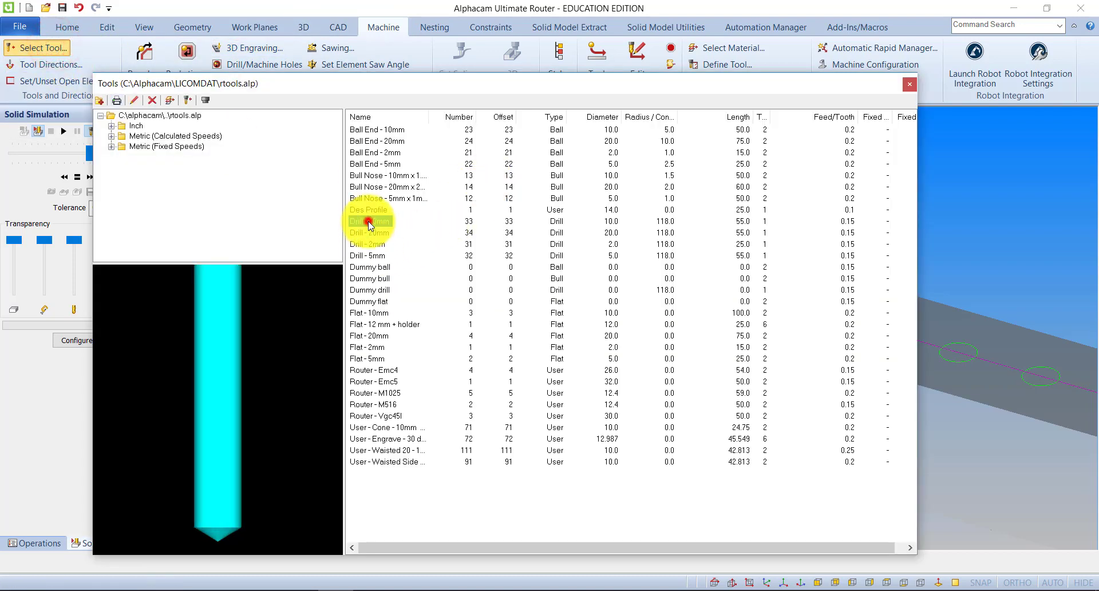
middle_click_drag(575, 269, 379, 210)
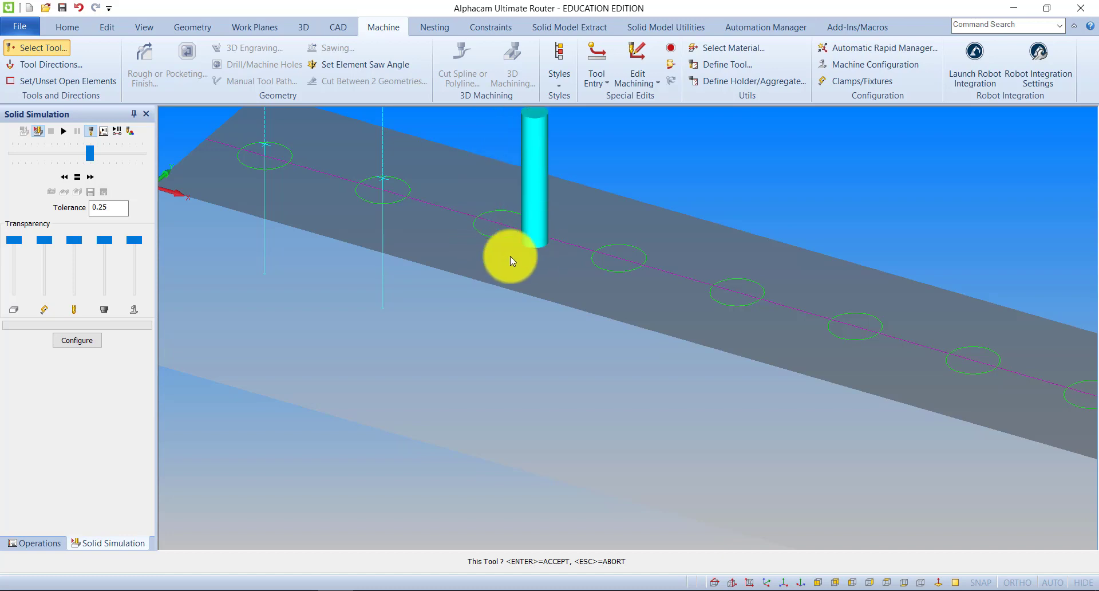
scroll(518, 254, "down", 4)
left_click(521, 240)
Drill the third and fourth circles with the 10 mm drill, using a Drill/Tap Holes operation with its existing settings.
scroll(521, 241, "up", 3)
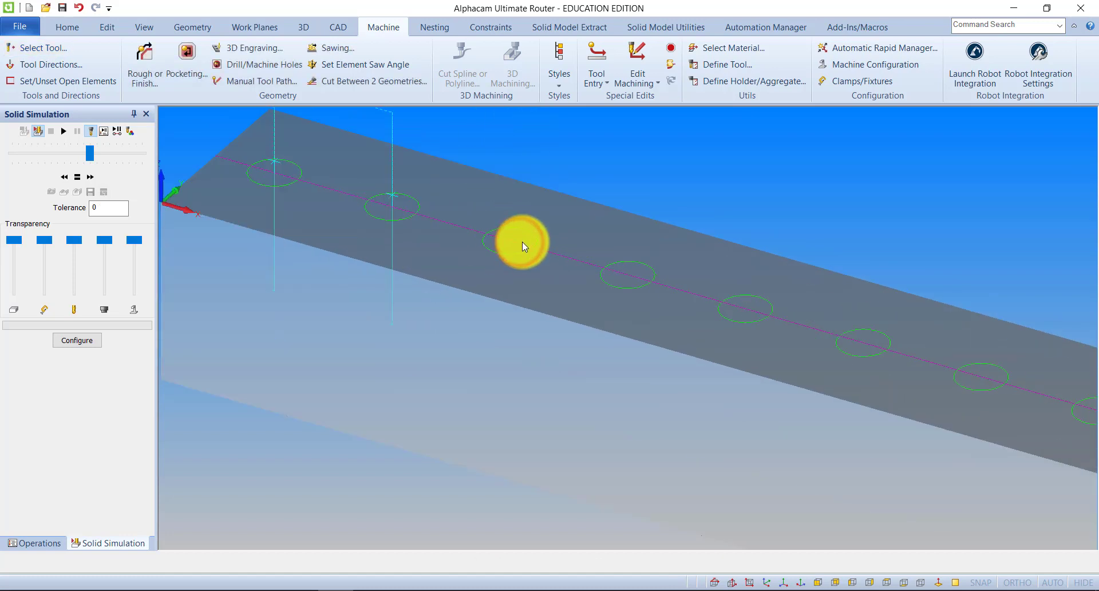
scroll(522, 242, "down", 2)
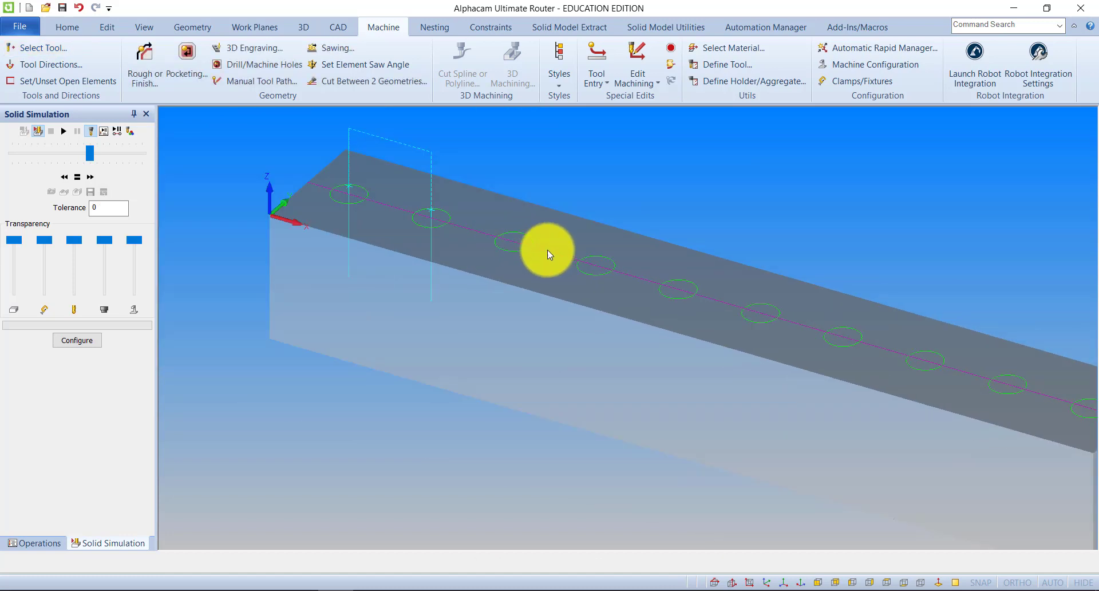
middle_click_drag(557, 273, 541, 284)
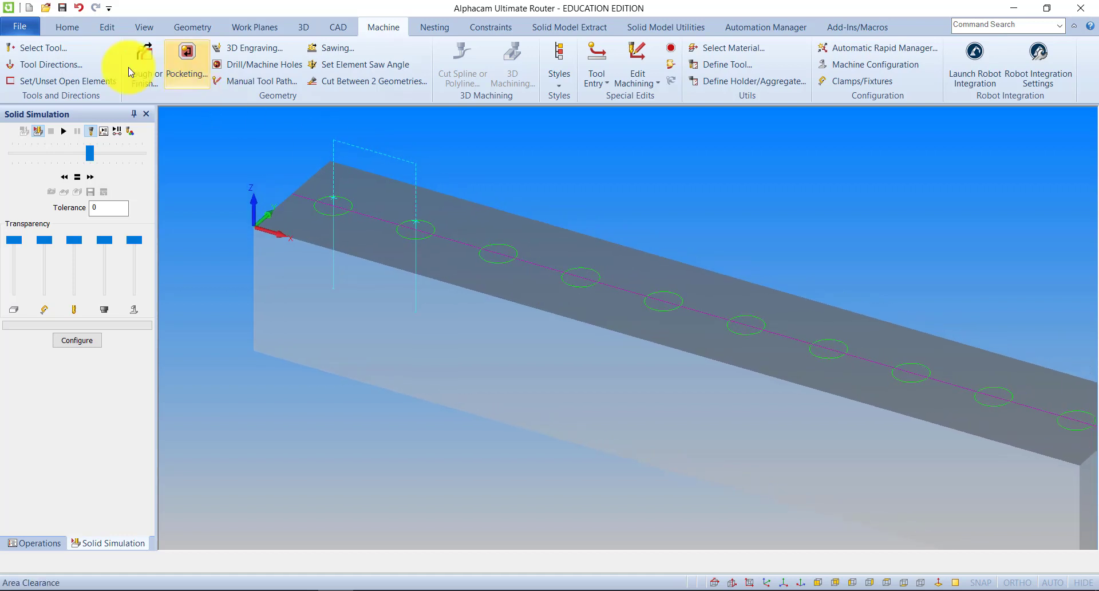
left_click(263, 65)
left_click(253, 80)
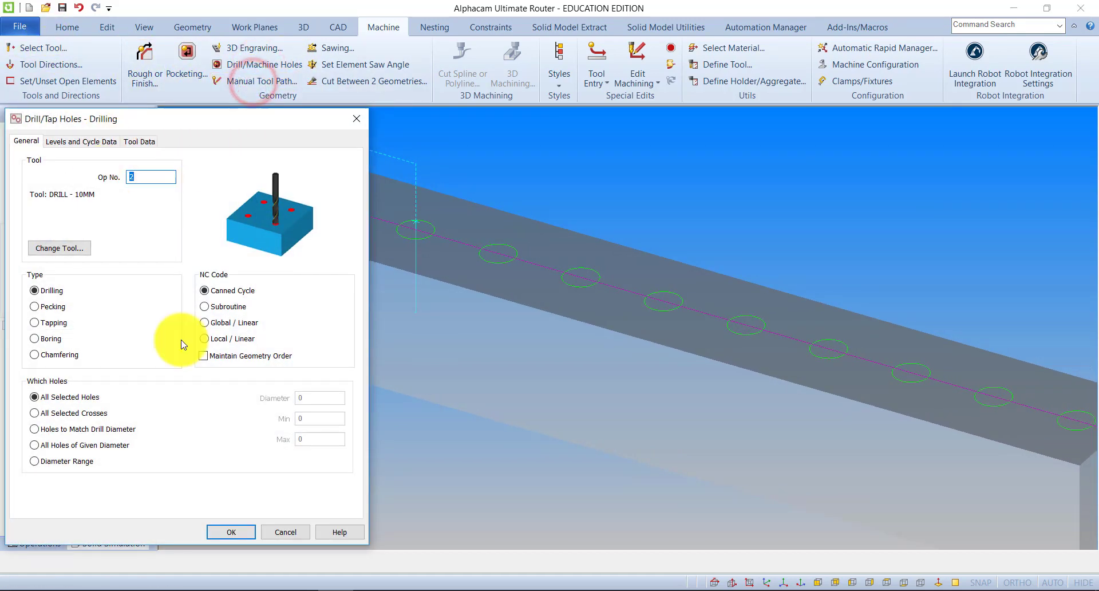
left_click(231, 532)
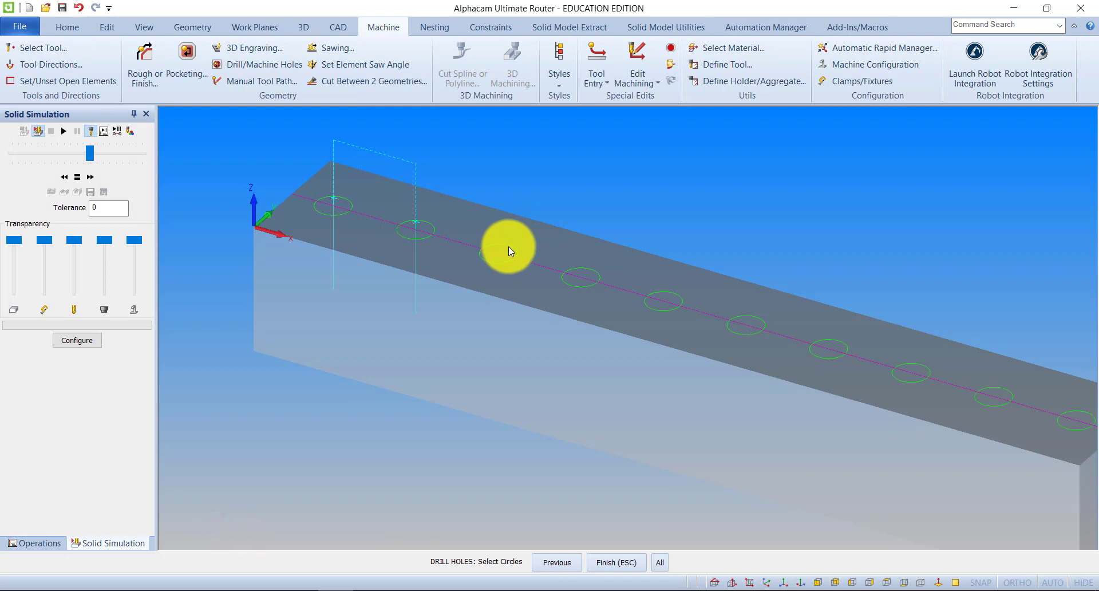
left_click(508, 246)
left_click(584, 267)
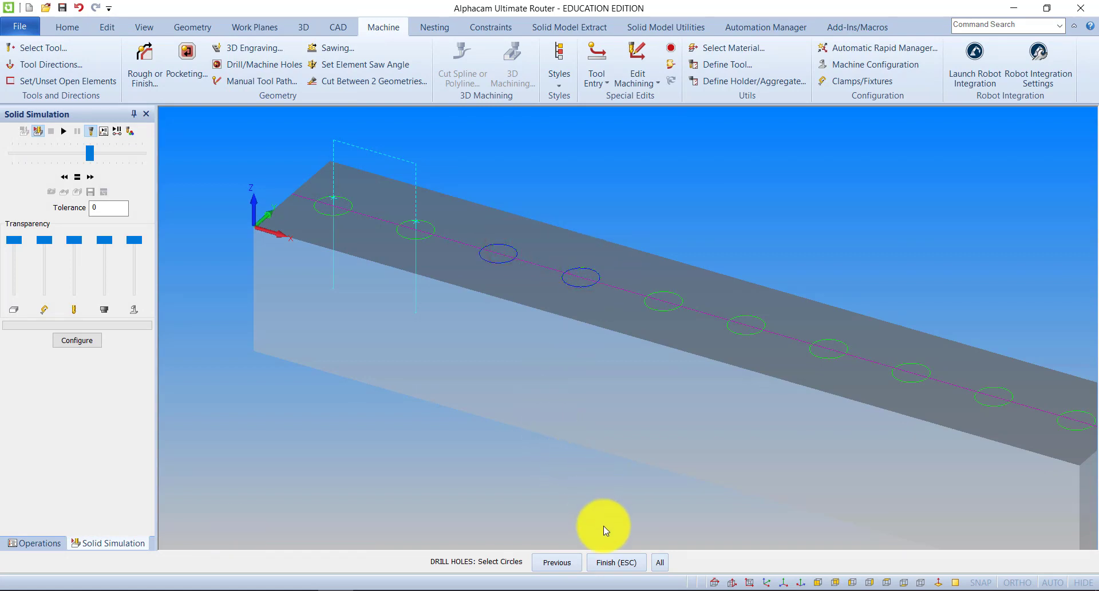
left_click(613, 561)
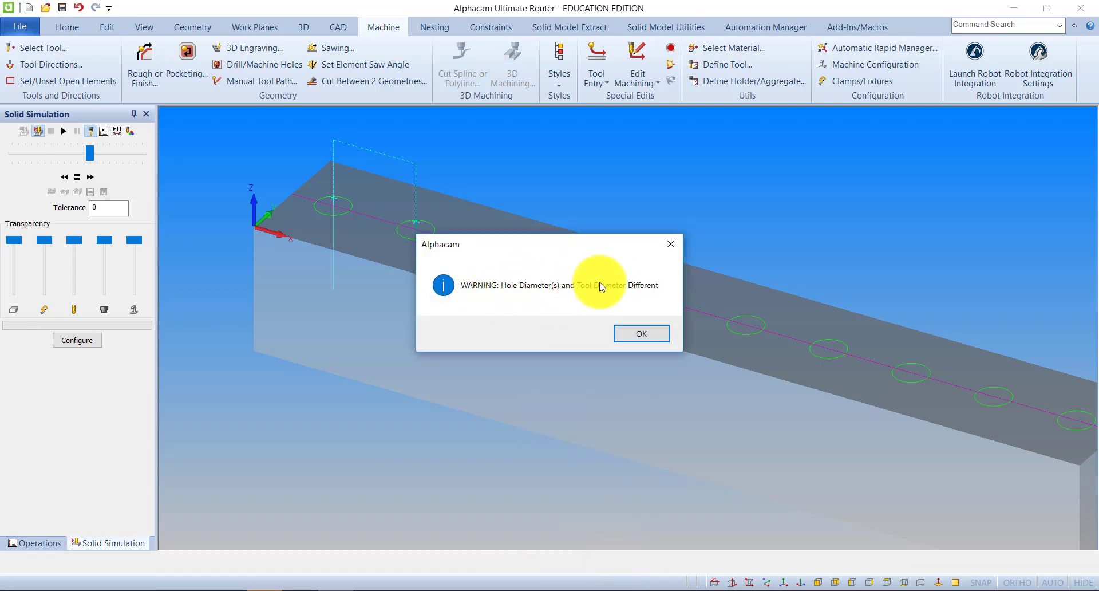
left_click(639, 332)
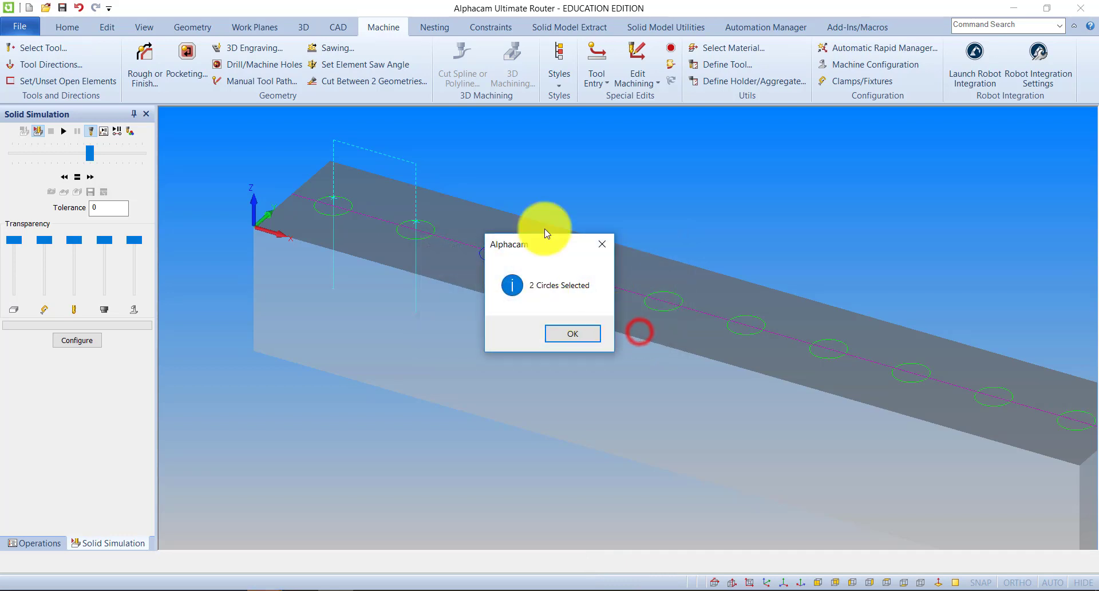
left_click(578, 334)
Simulate the 5 mm and 10 mm drilling operations on the solid block and return to the geometry view.
left_click(62, 131)
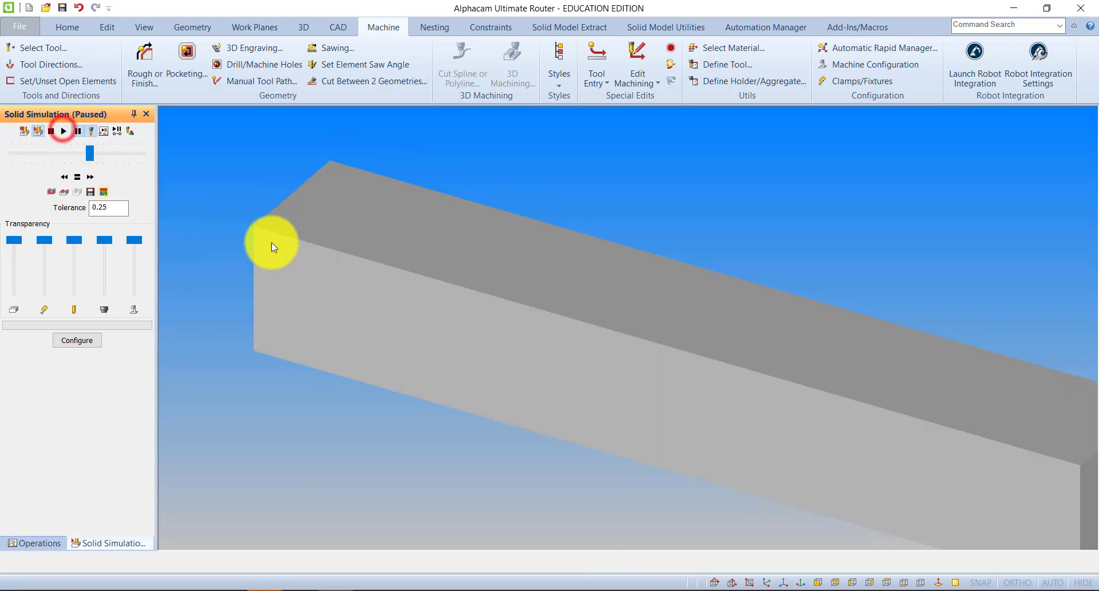
left_click(63, 132)
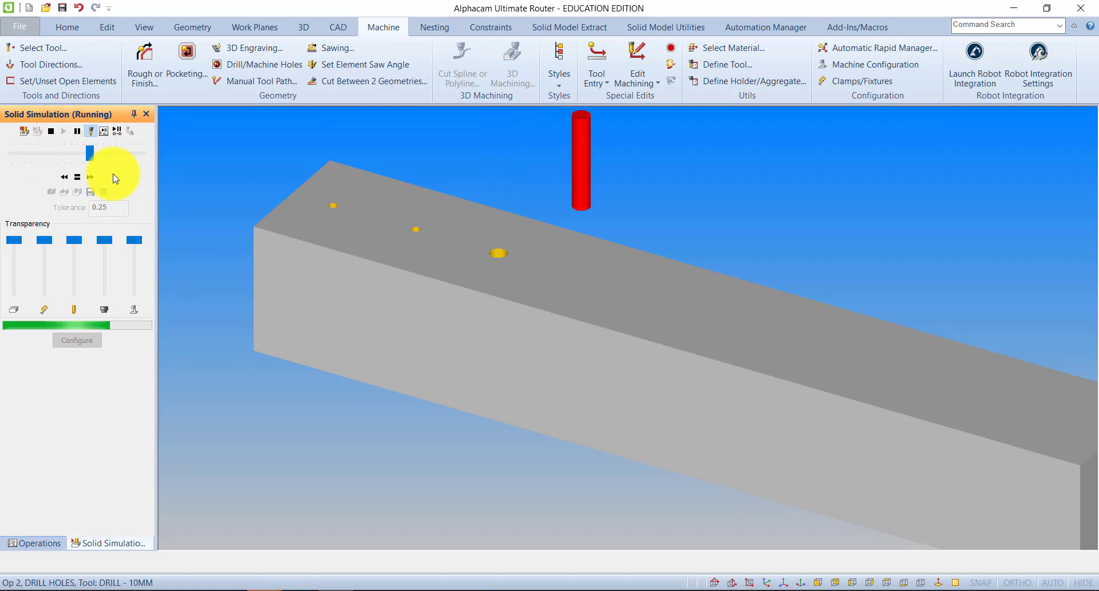
left_click(21, 130)
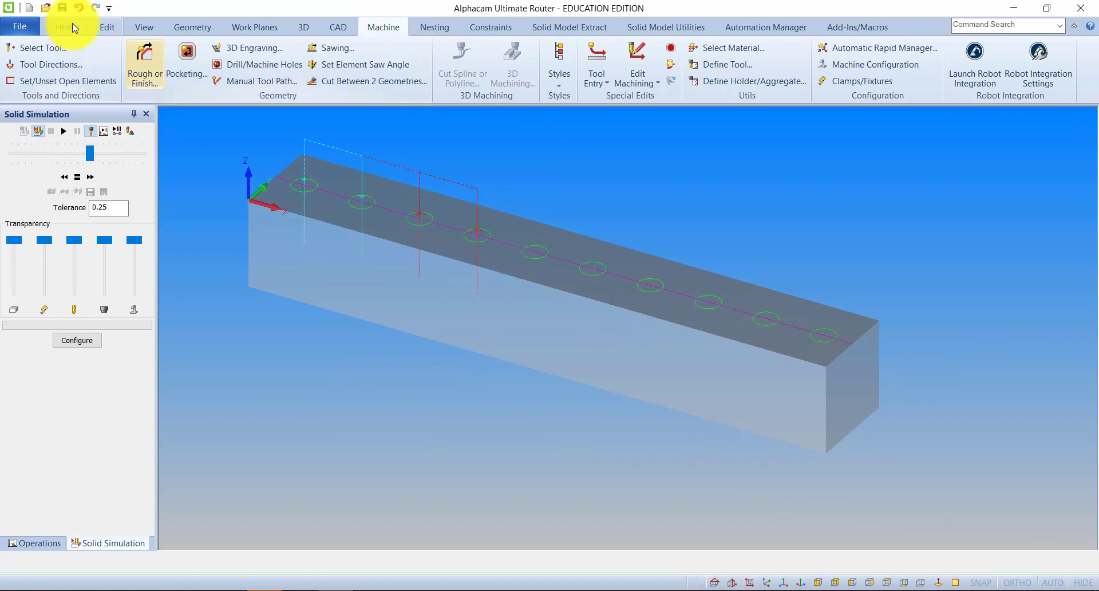
Make the Drill - 20mm tool from the tool library the active tool.
left_click(42, 46)
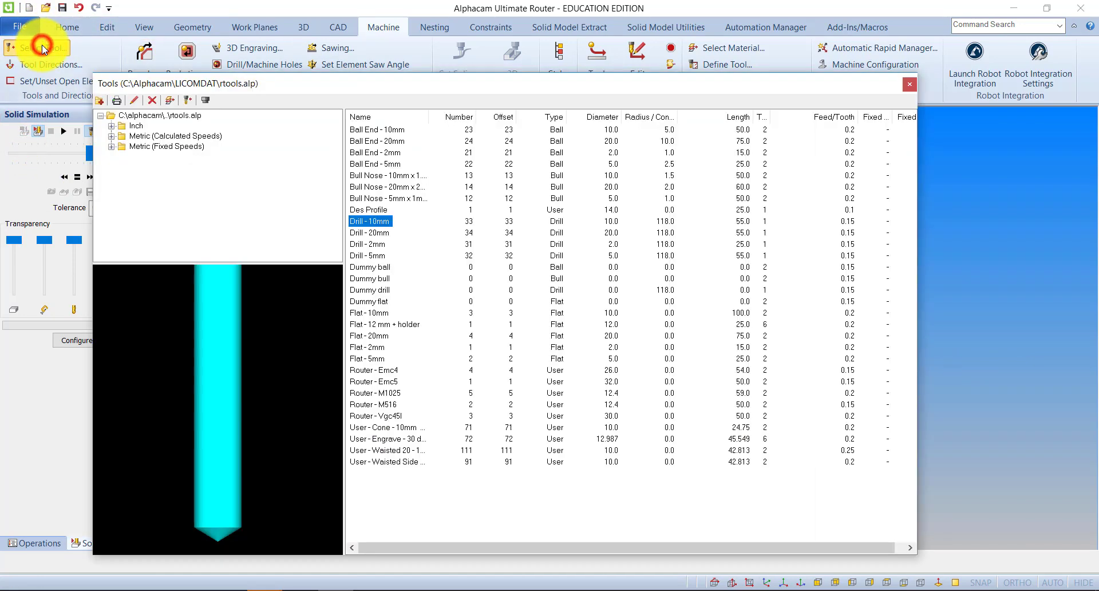
left_click(367, 233)
double_click(370, 235)
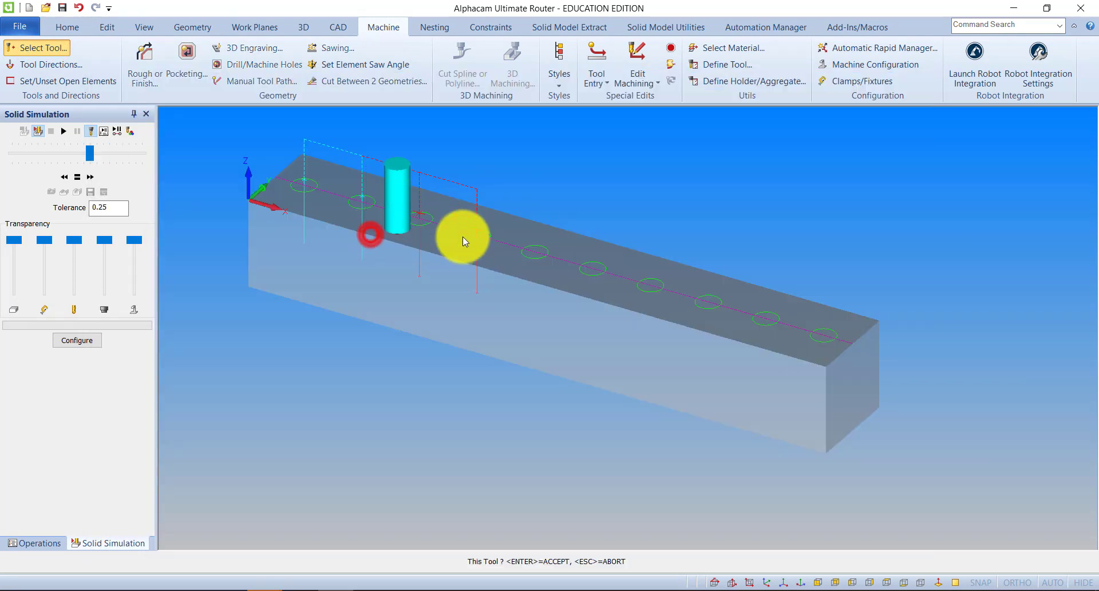
scroll(548, 256, "up", 5)
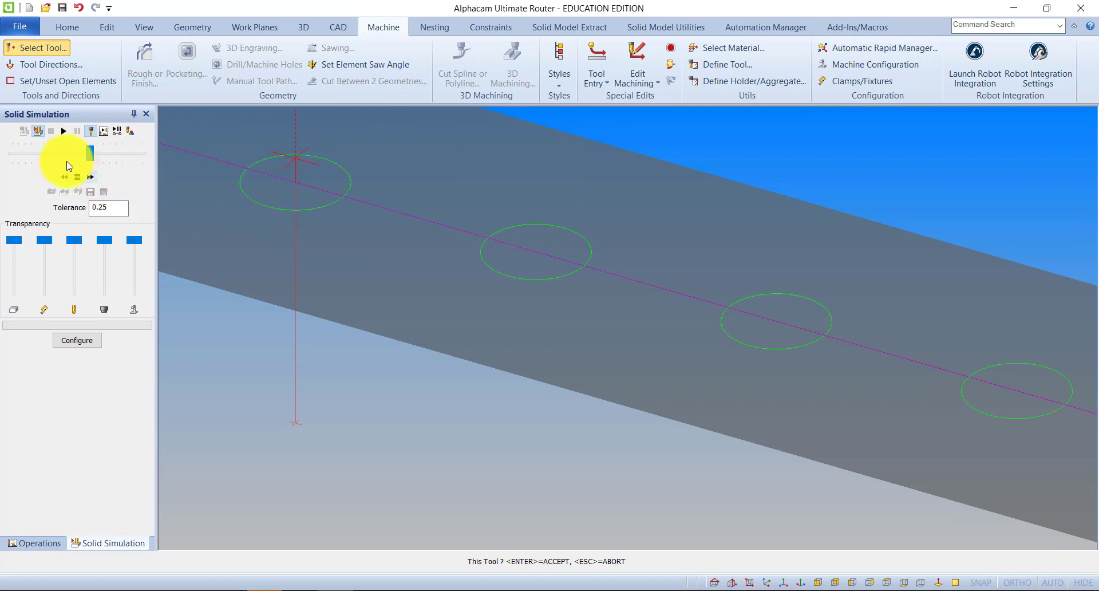
left_click(458, 454)
scroll(528, 334, "down", 5)
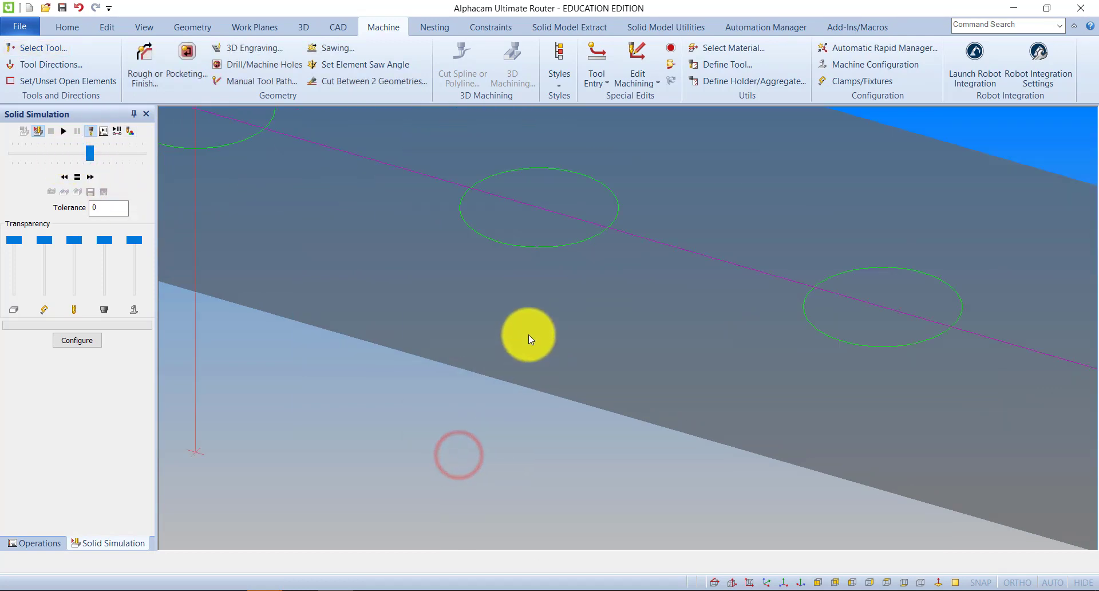
scroll(548, 311, "up", 2)
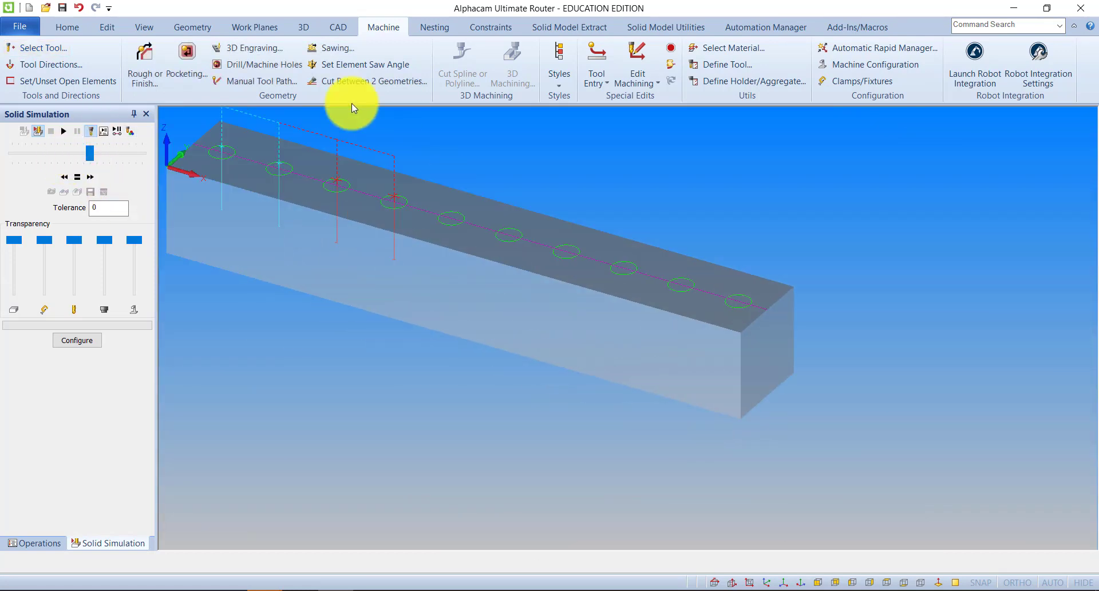
Drill the fifth and sixth circles with the 20 mm drill, using a Drill/Tap Holes operation with its existing levels and settings.
left_click(269, 66)
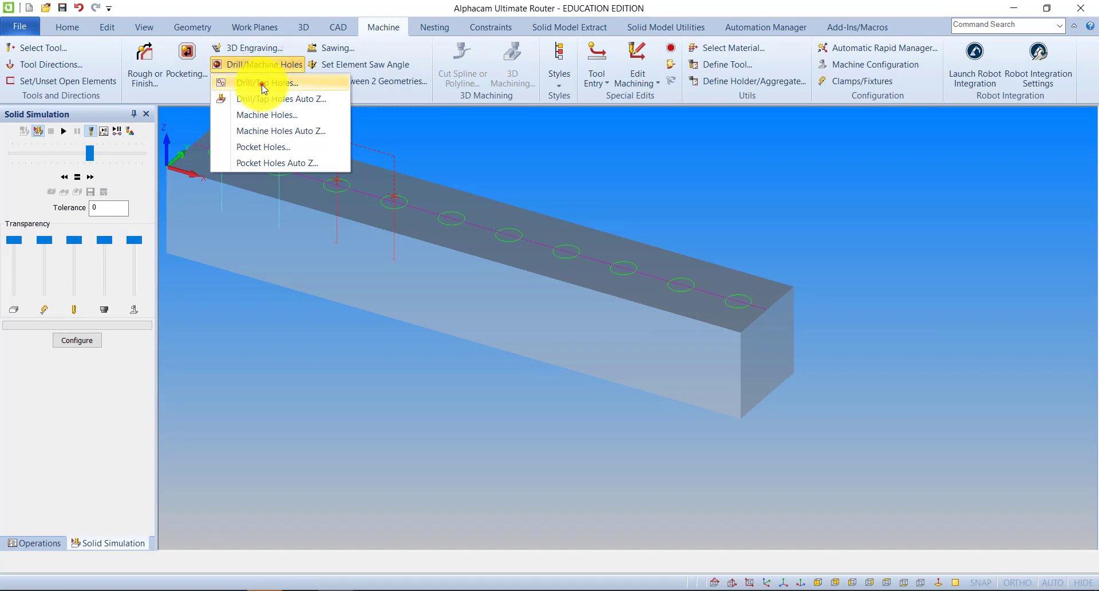
left_click(263, 84)
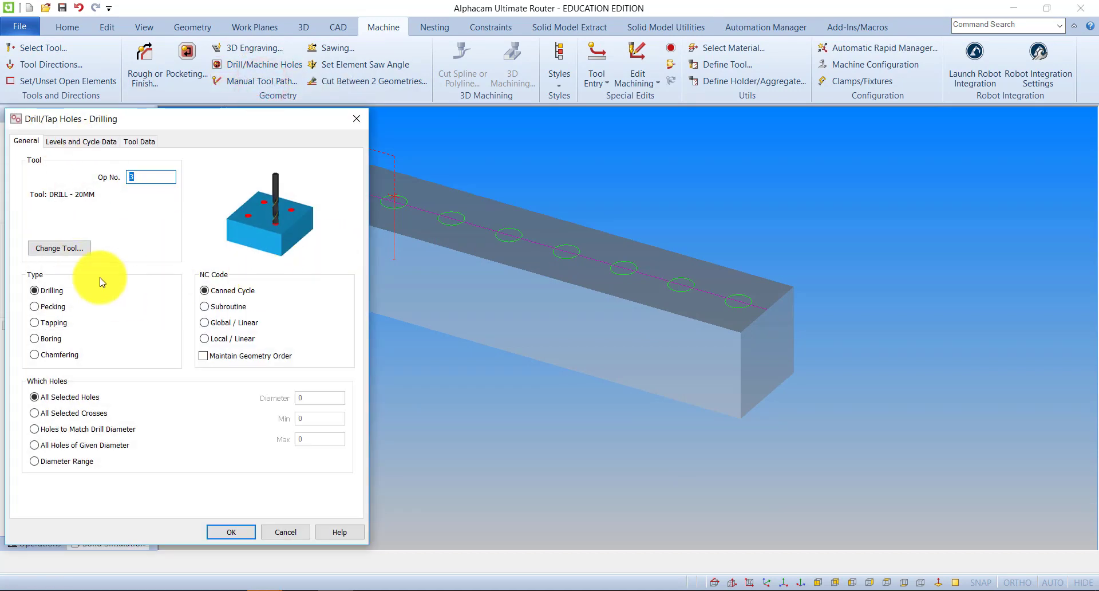
left_click(81, 140)
double_click(147, 176)
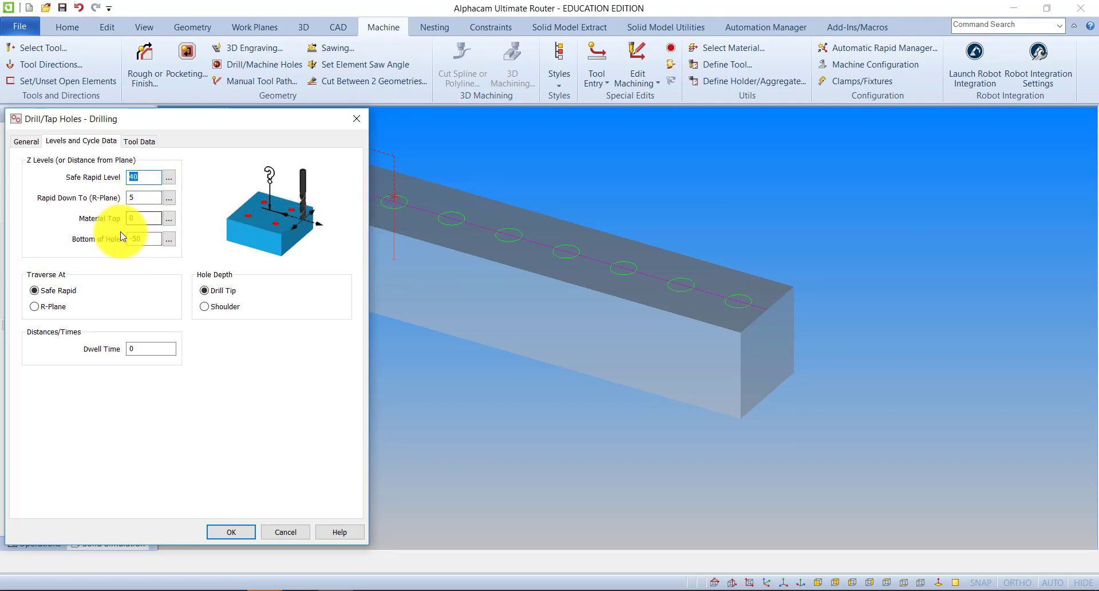
left_click(225, 532)
left_click(451, 225)
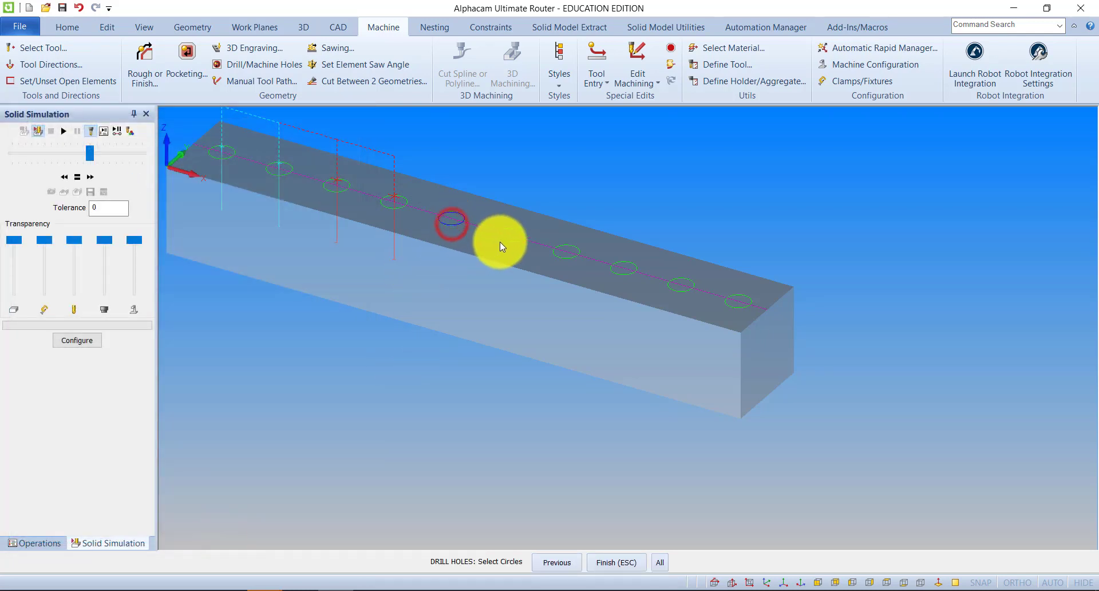
left_click(501, 240)
left_click(611, 562)
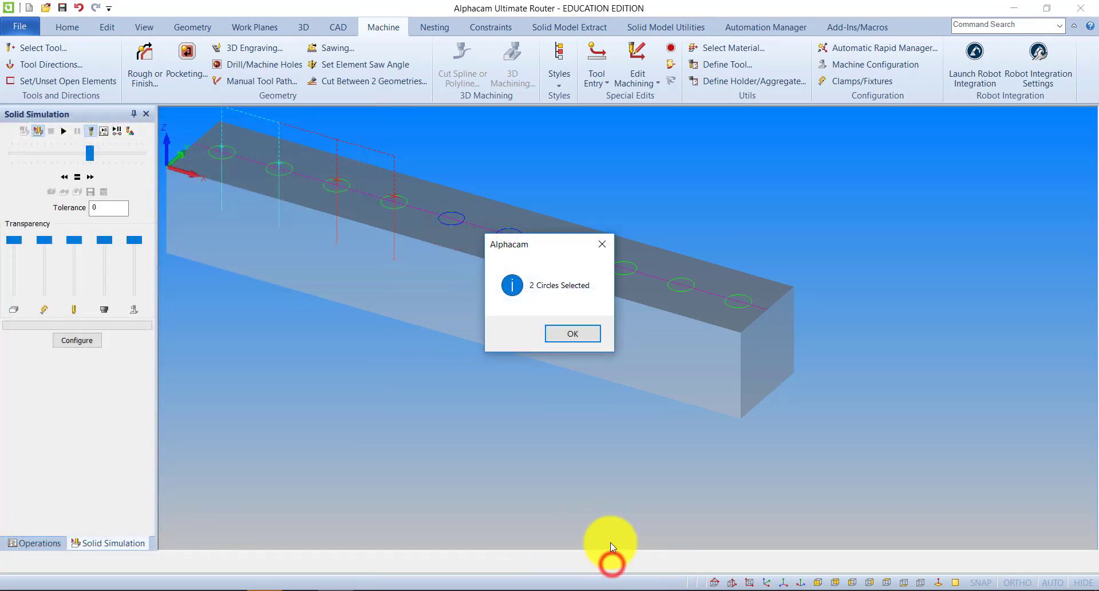
left_click_drag(538, 247, 641, 147)
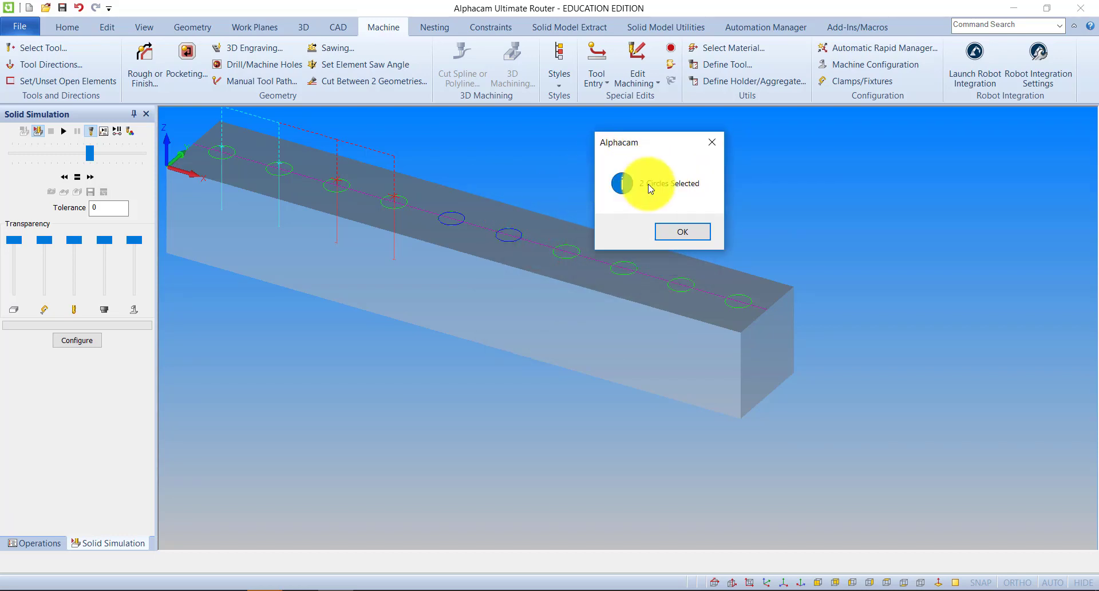
left_click(681, 230)
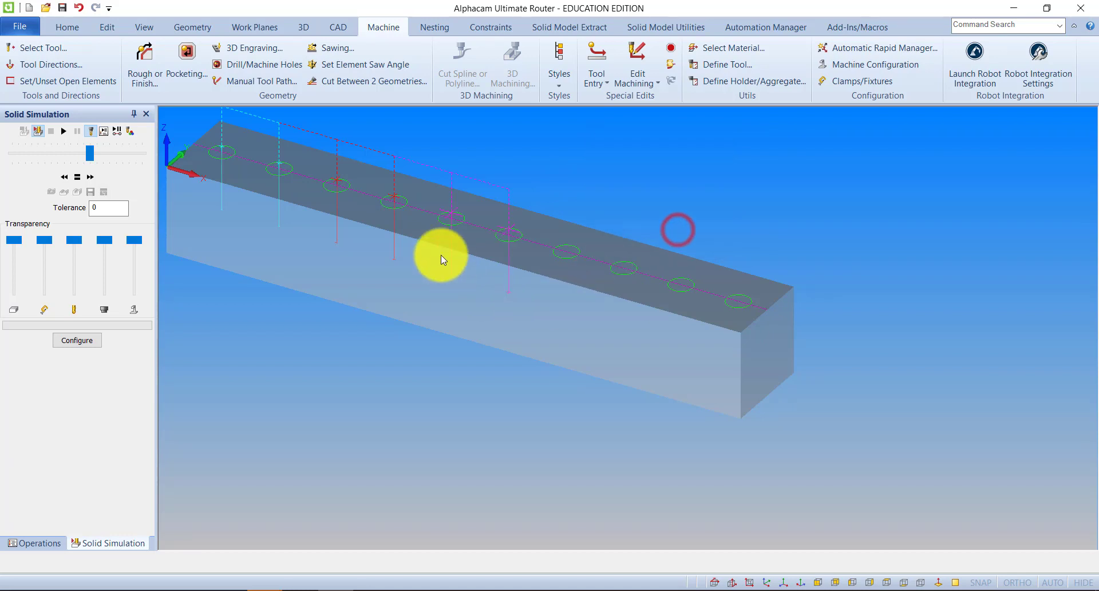
Simulate the 5, 10 and 20 mm drilling operations on the solid block and return to the geometry view.
left_click(61, 131)
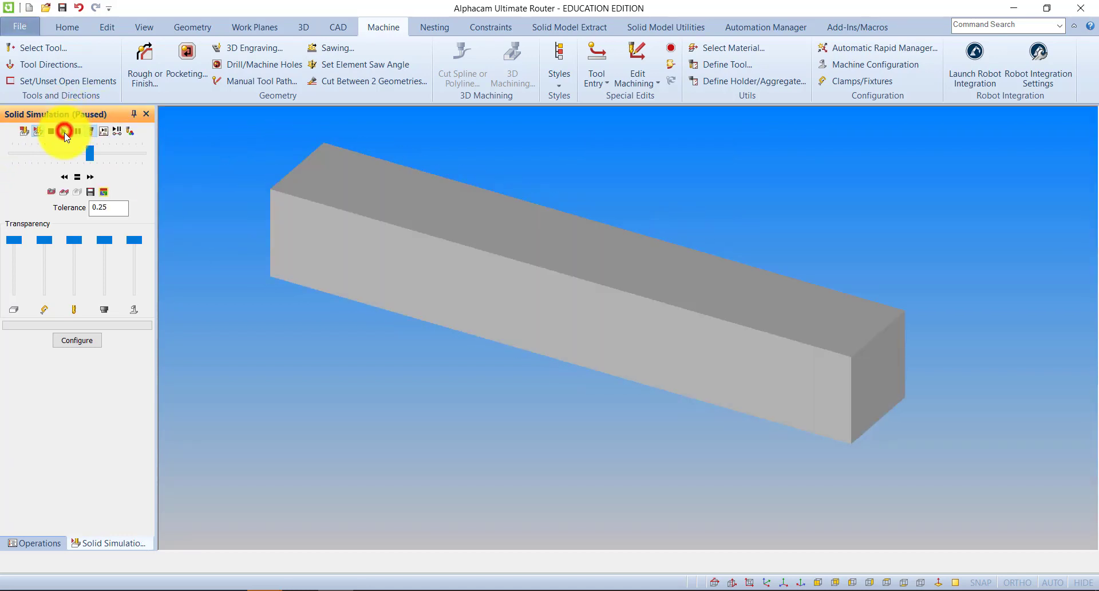
left_click(64, 131)
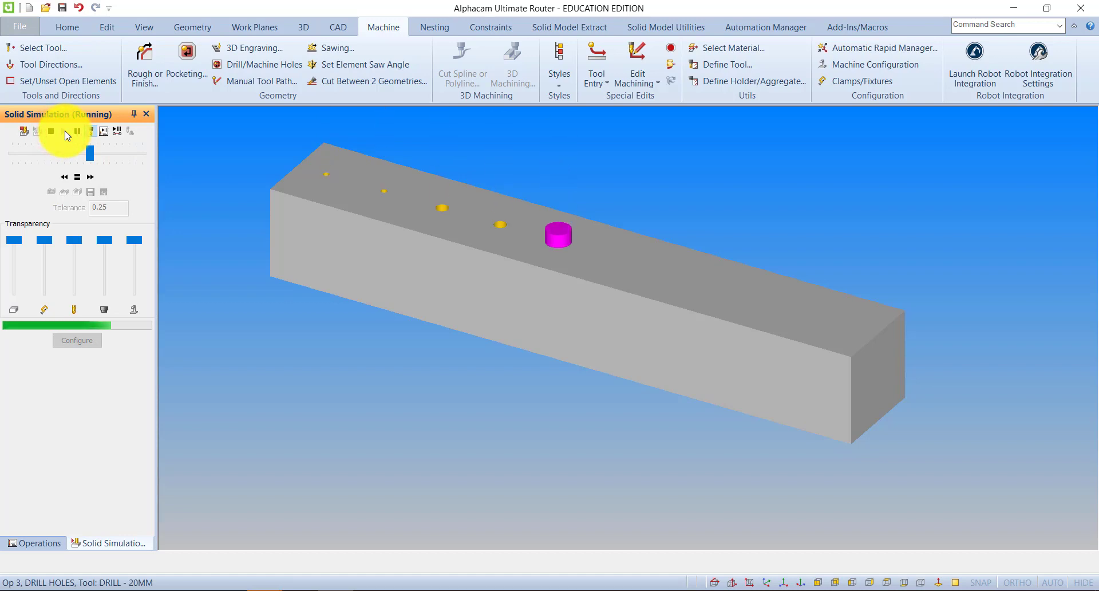
left_click(22, 130)
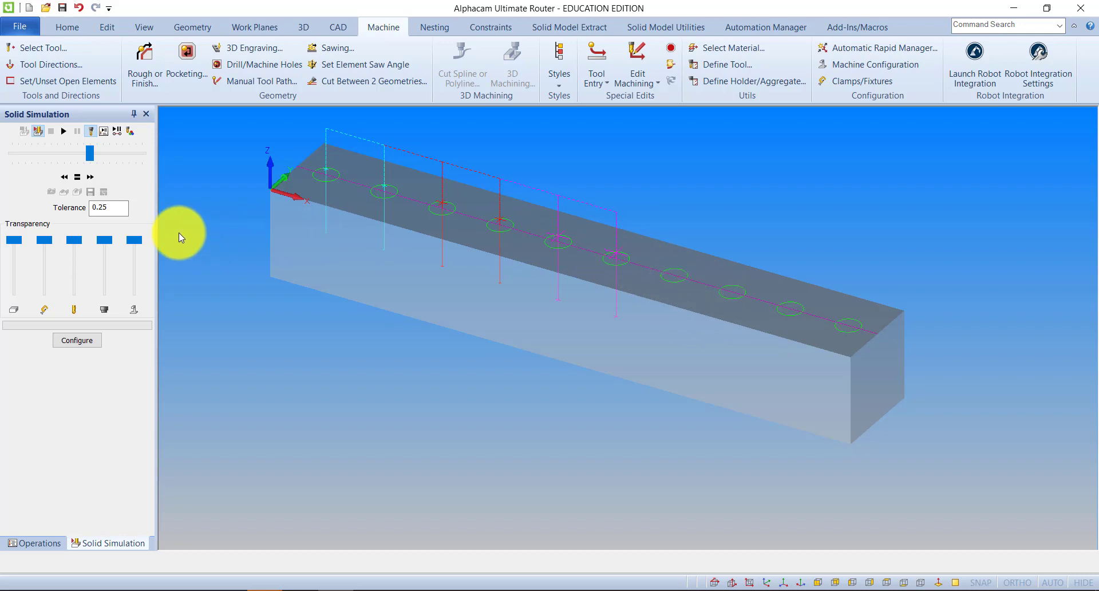
Check which drill sizes the tool library offers, then close it without choosing a tool.
middle_click_drag(539, 268, 412, 229)
mouse_move(565, 245)
middle_mouse_down()
mouse_move(581, 233)
mouse_move(570, 245)
middle_mouse_up()
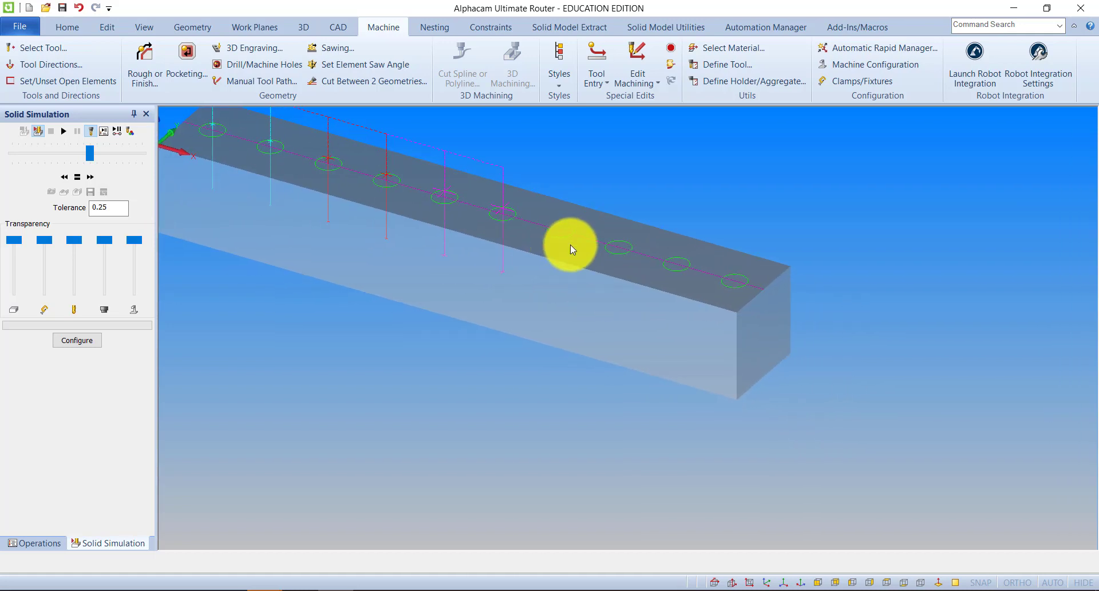
left_click(43, 49)
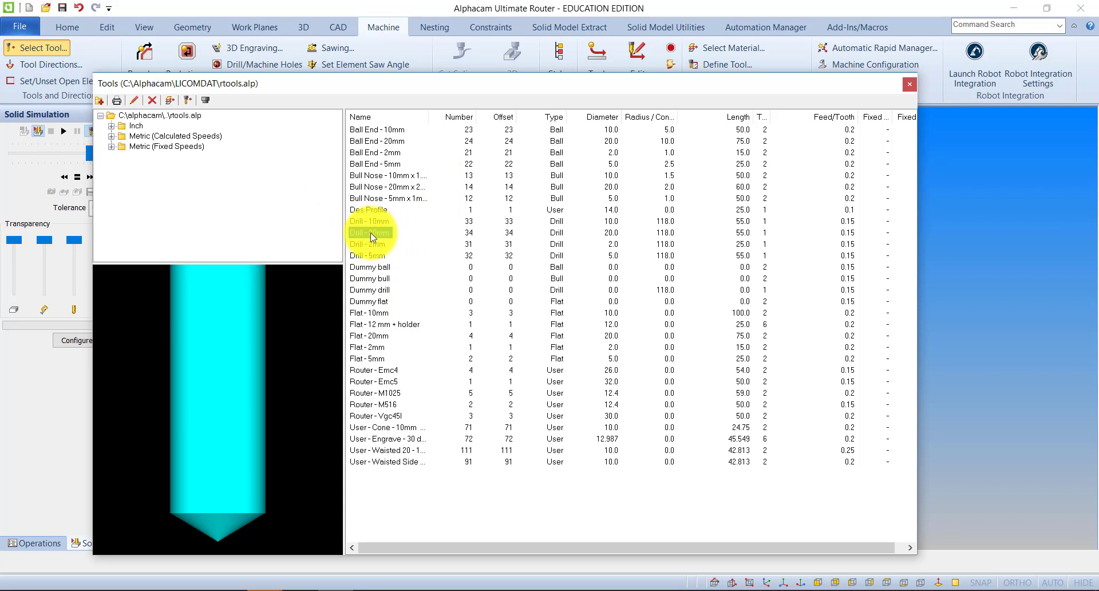
left_click(909, 85)
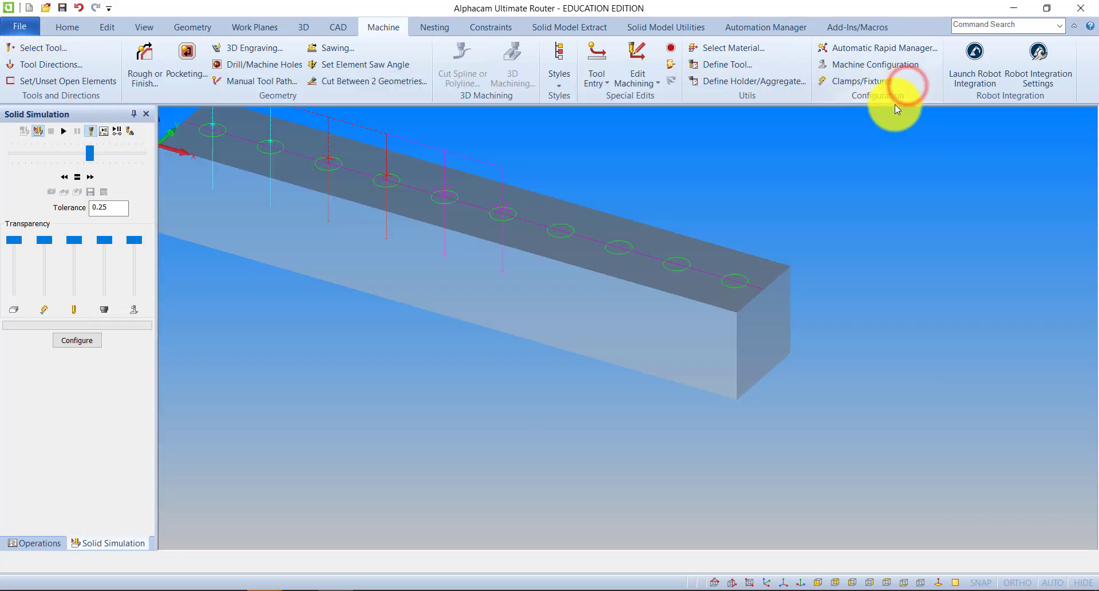
Define a new metric drill with tool number 123, length 100, diameter 35 and cone angle 118.
left_click(715, 70)
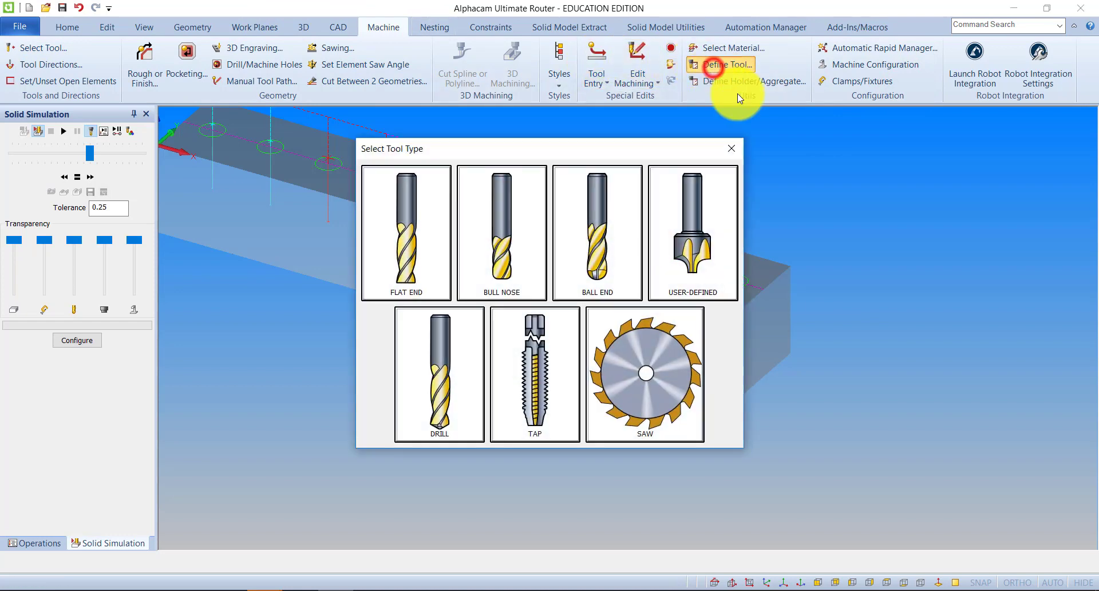
left_click(444, 375)
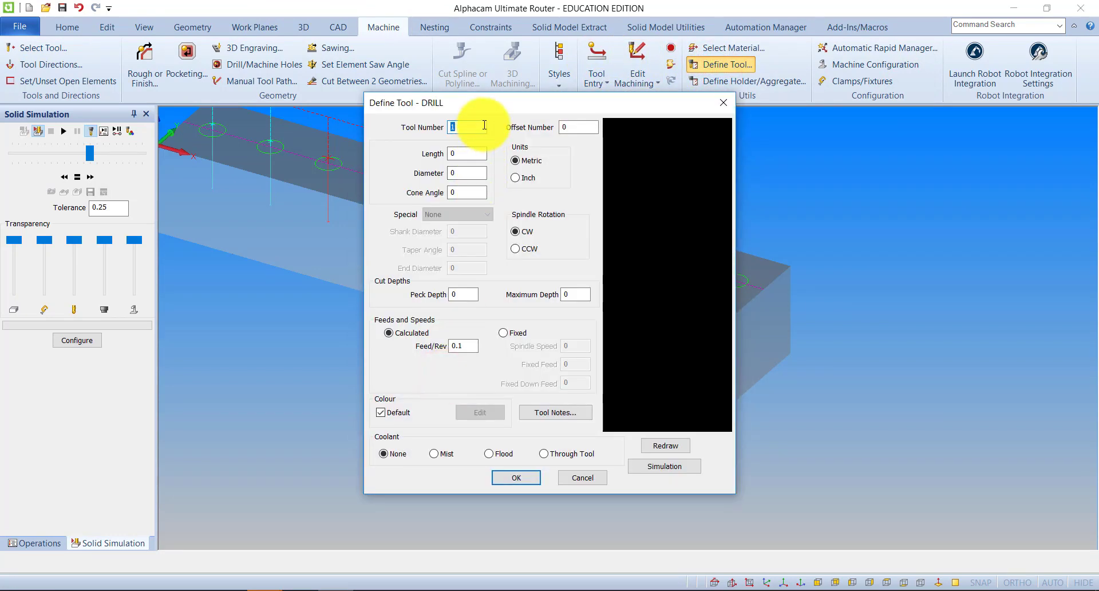
type("123")
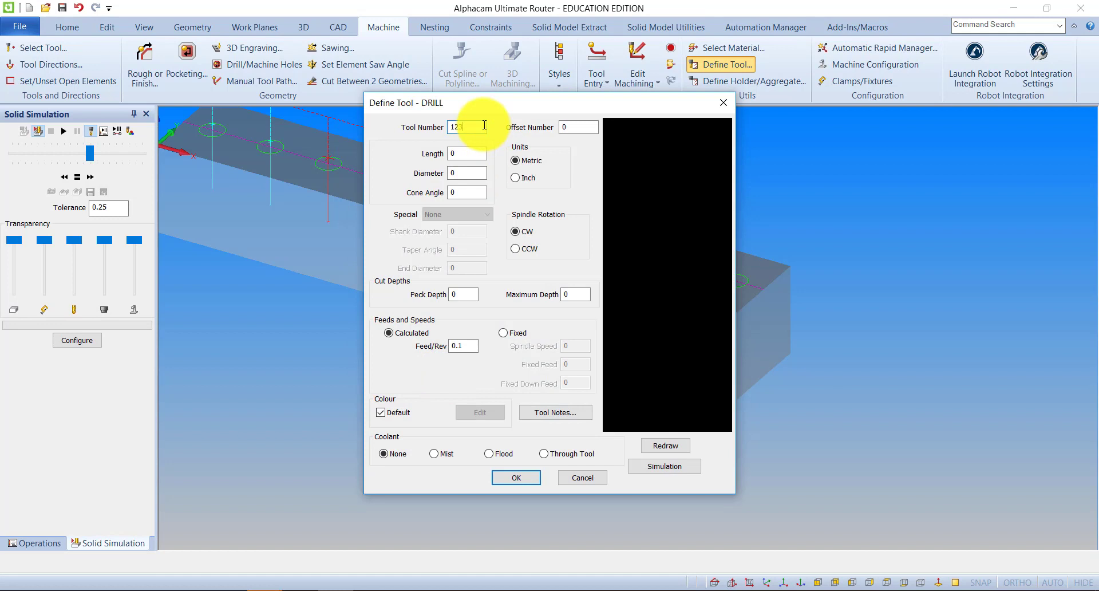
left_click(466, 154)
type("100")
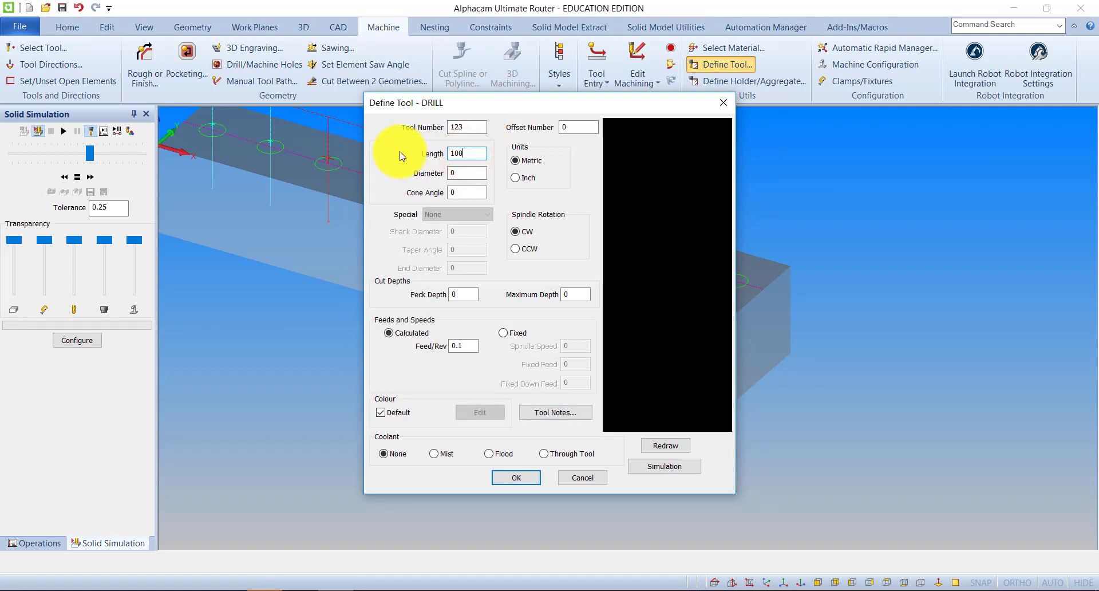
left_click(461, 171)
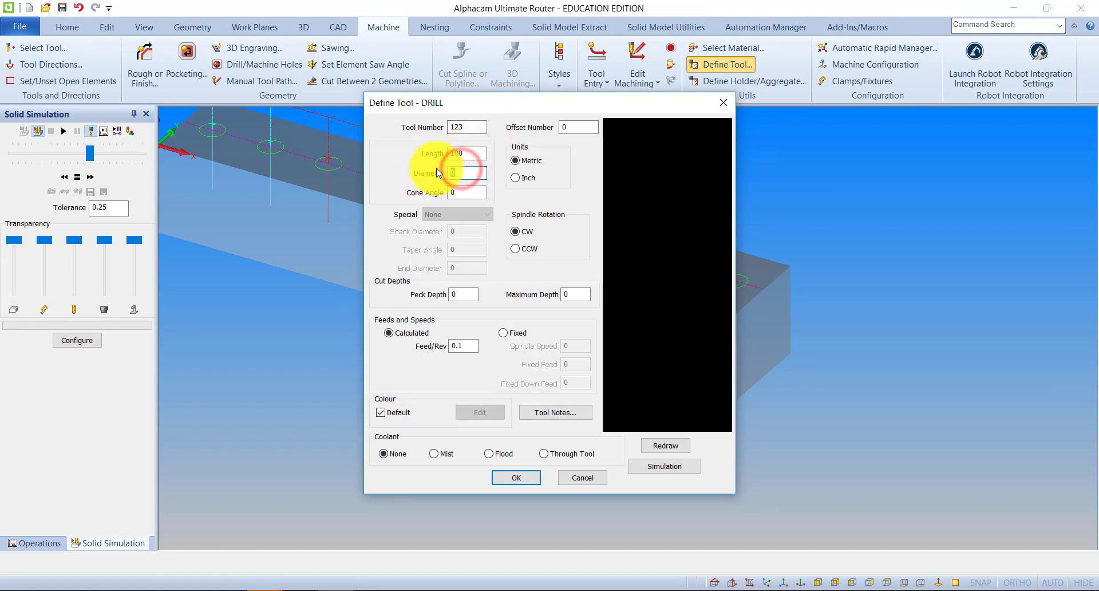
type("35")
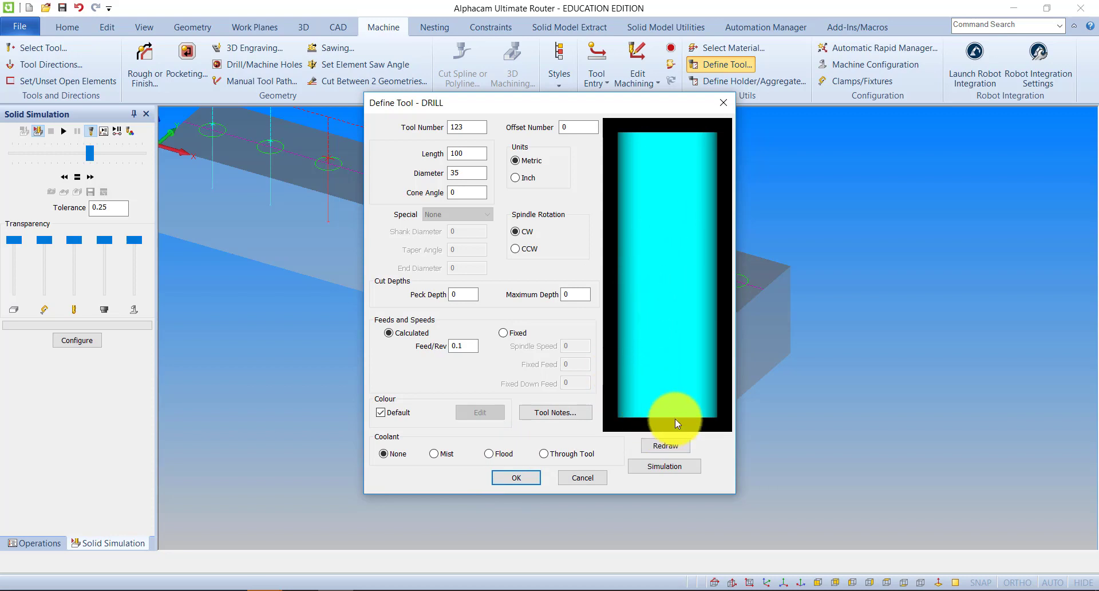
left_click(472, 190)
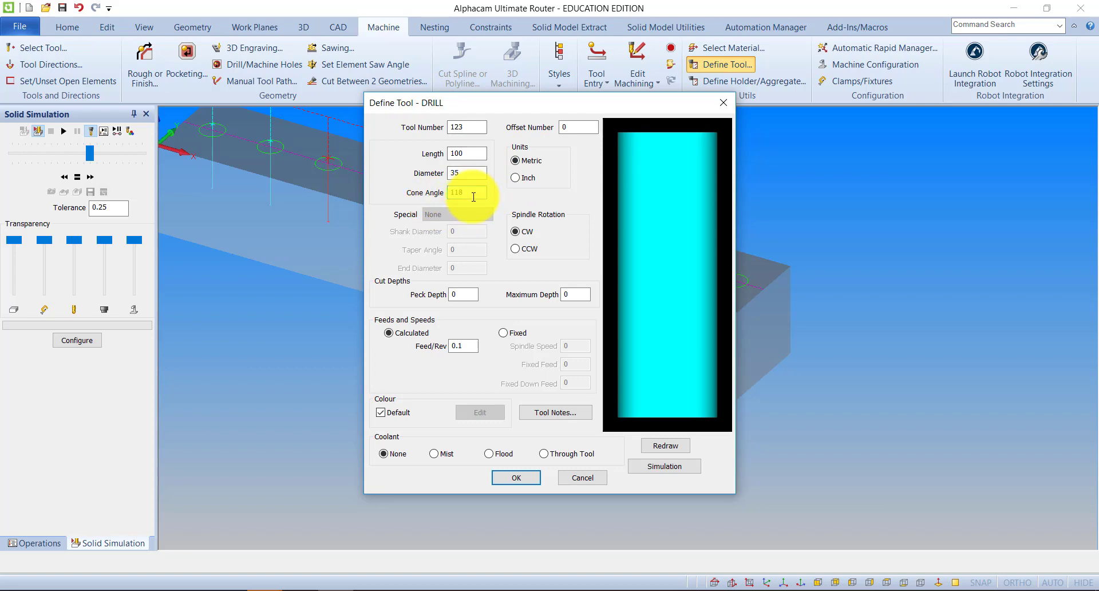
Save the new drill to the tool library as Des 35mm Drill.
left_click(518, 478)
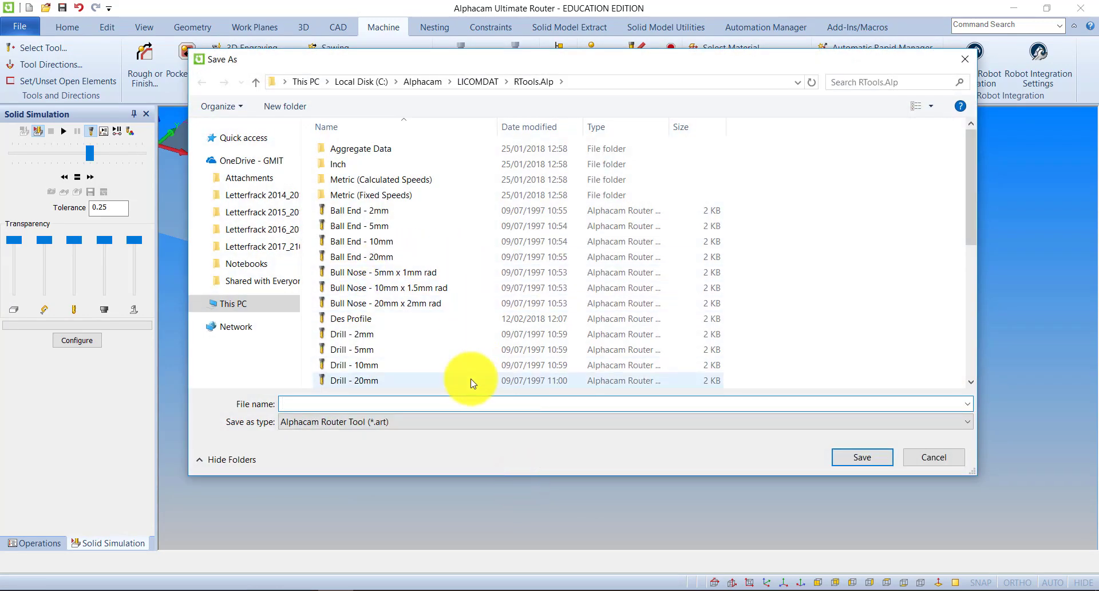
type("Des 35mm Drill")
left_click(853, 458)
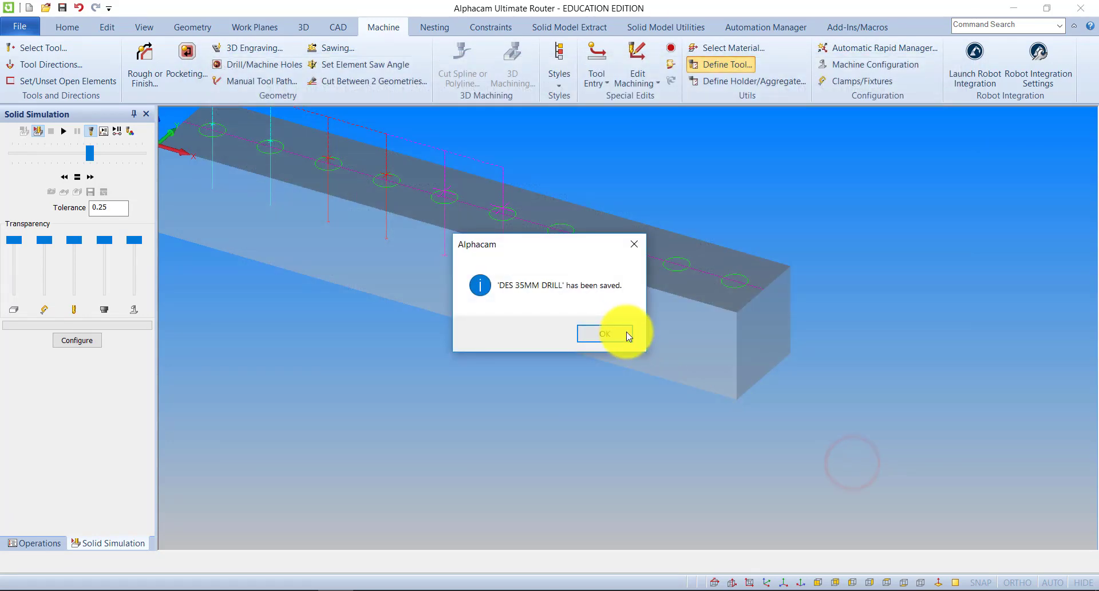
left_click(628, 336)
Make the Des 35mm Drill from the tool library the active tool.
left_click(735, 147)
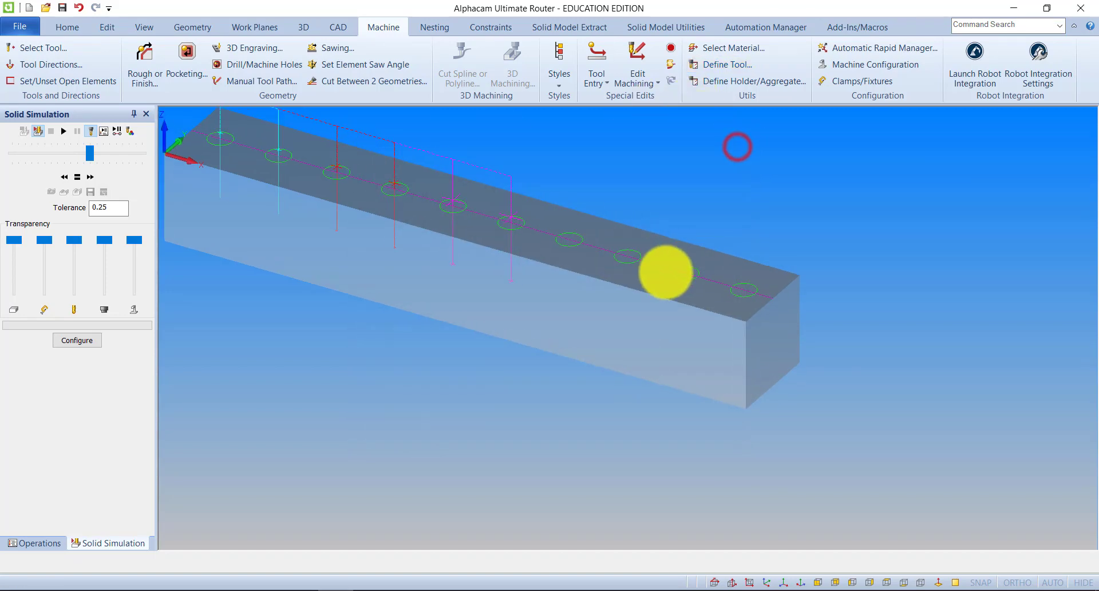
left_click(43, 48)
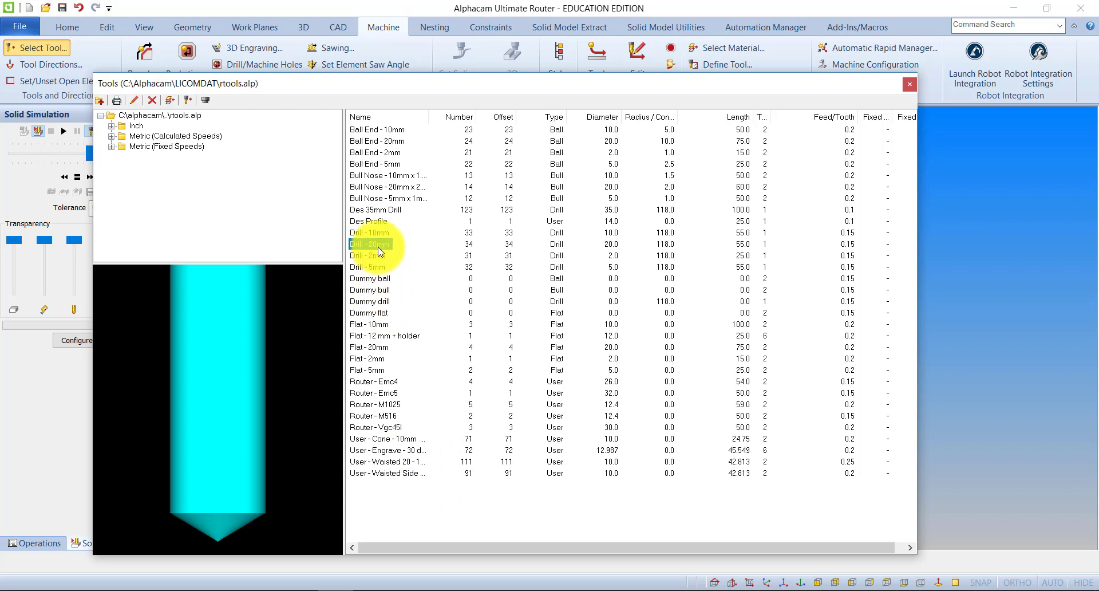
double_click(369, 208)
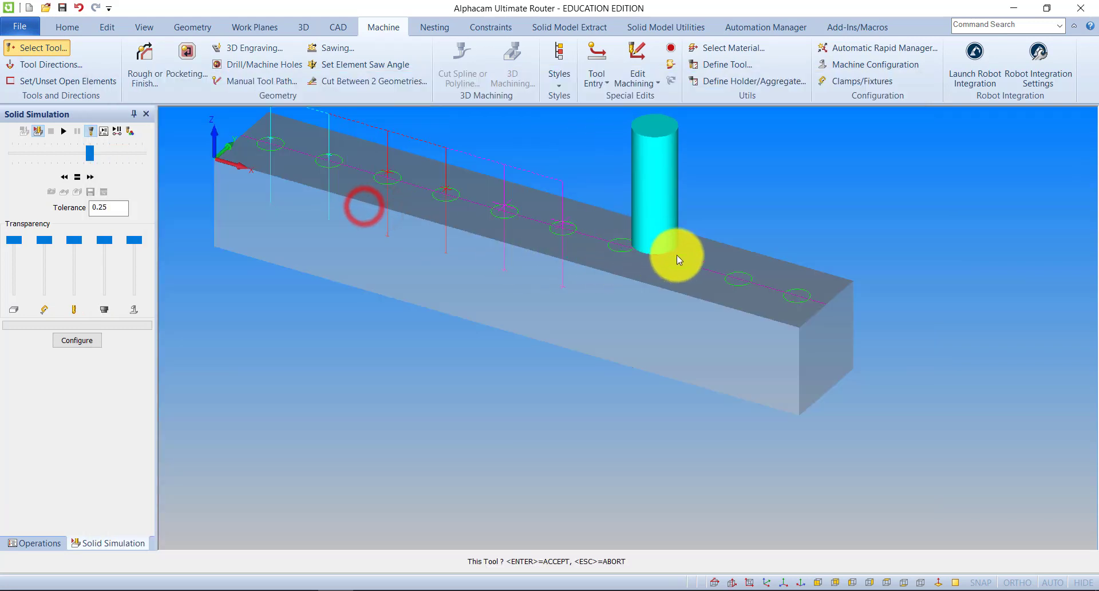
left_click(624, 254)
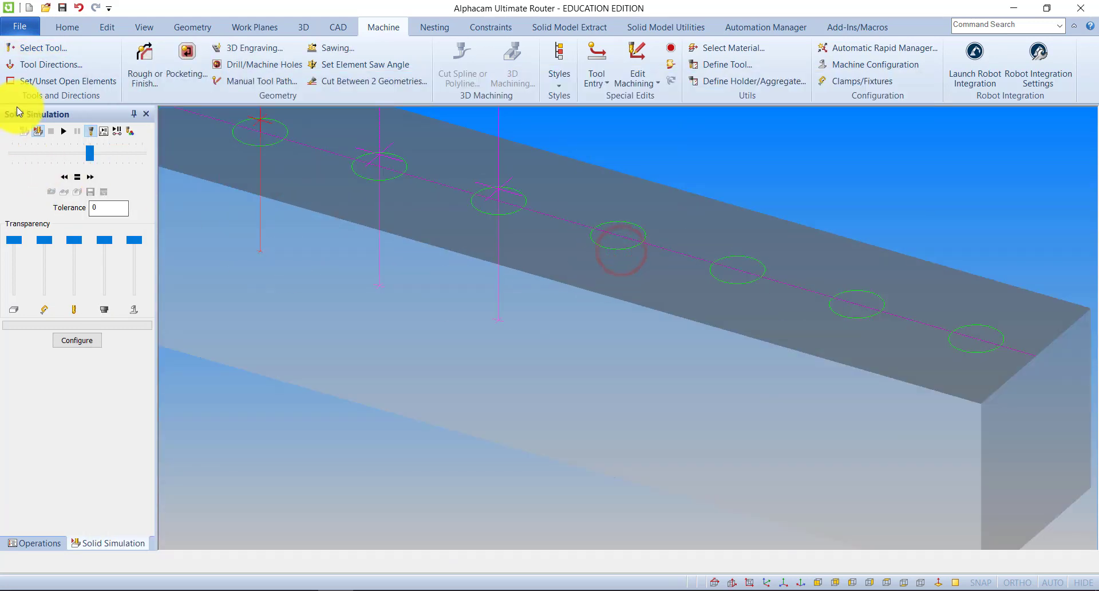
Drill the seventh and eighth circles of the row using the Des 35mm Drill, accepting the diameter difference.
left_click(253, 62)
left_click(265, 87)
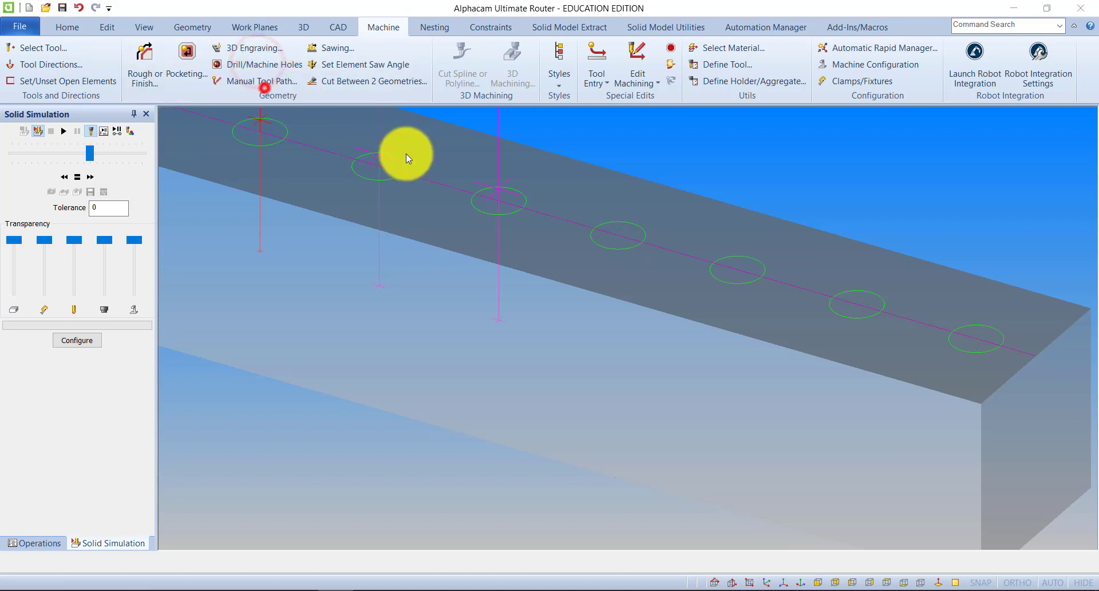
left_click(234, 532)
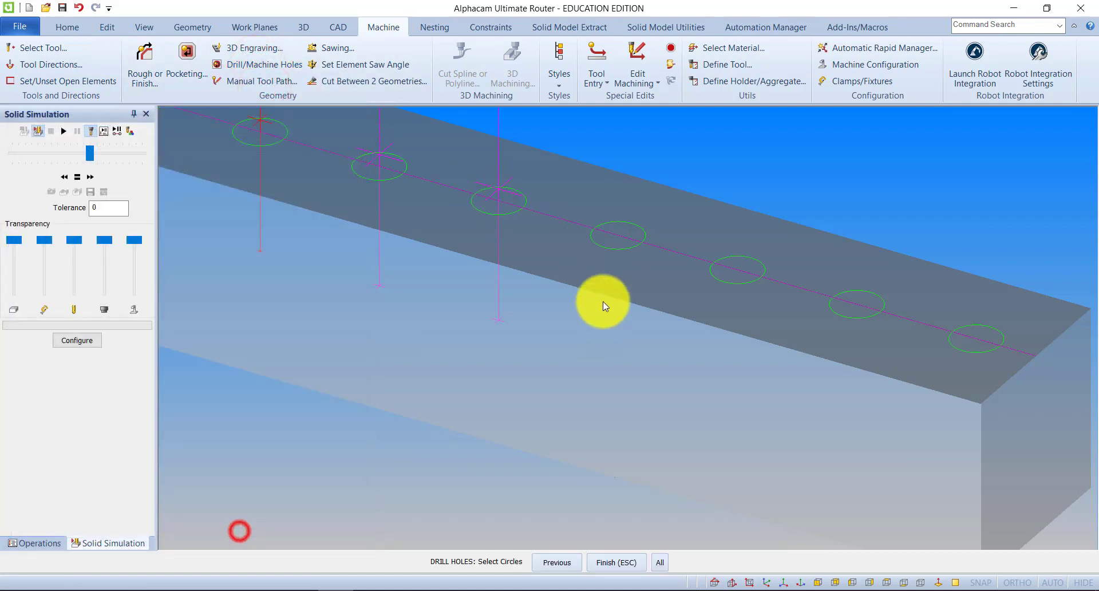
left_click(607, 247)
left_click(719, 279)
key("Escape")
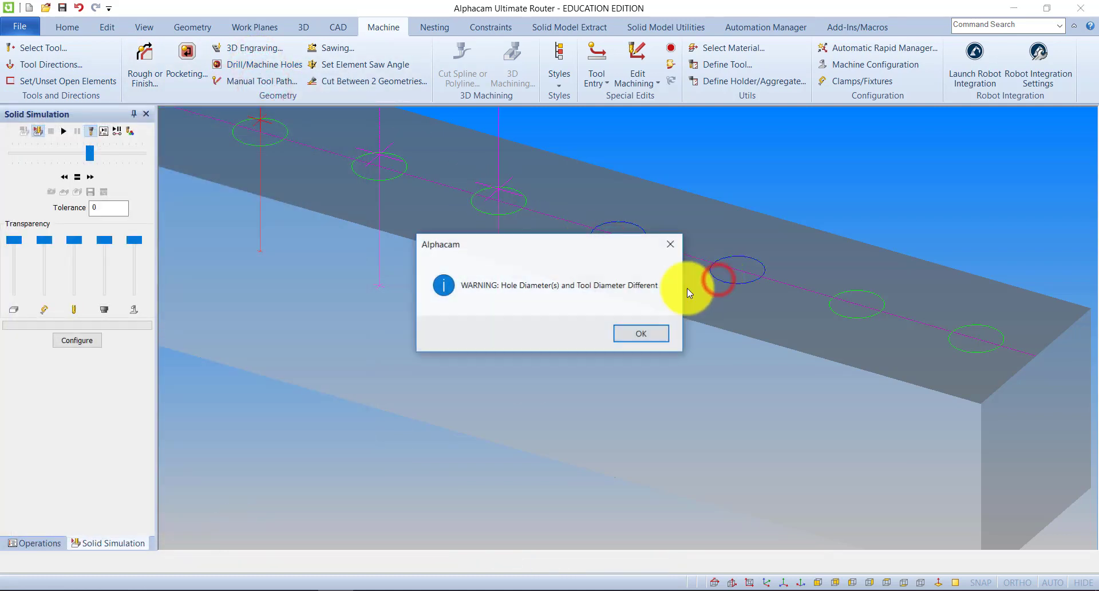
left_click(640, 333)
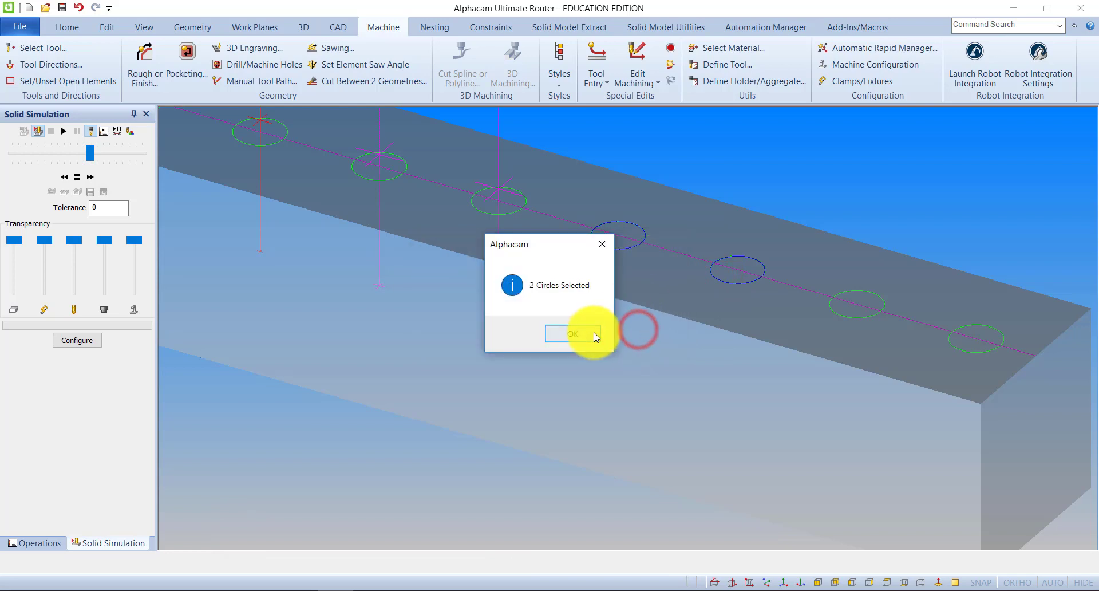
left_click(591, 332)
Run the solid simulation of all drilling operations, inspect the holes and return to the toolpath view.
left_click(63, 131)
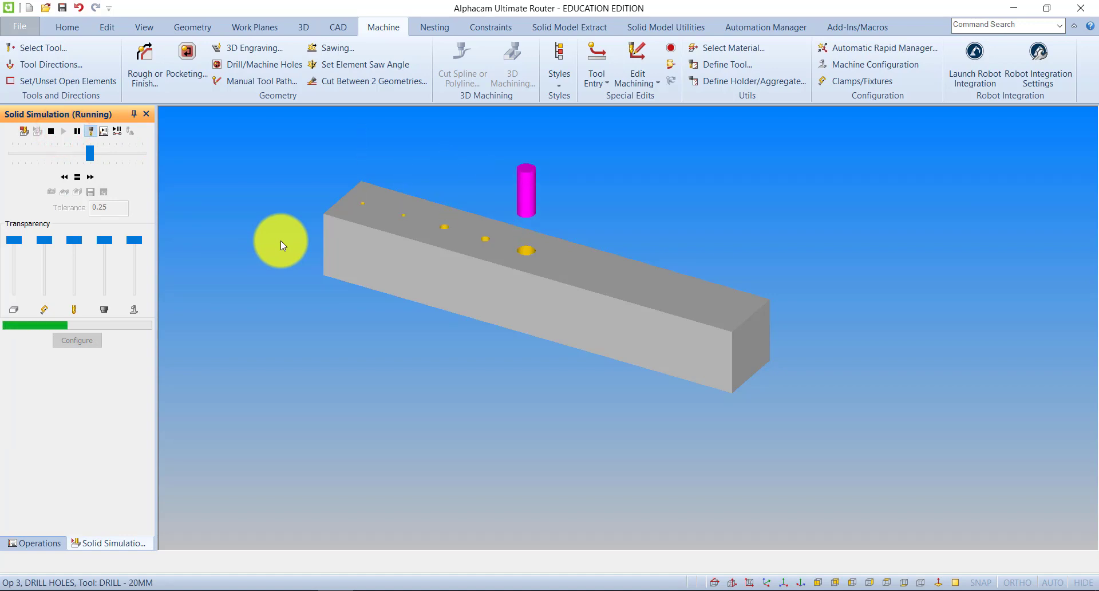
scroll(381, 187, "up", 2)
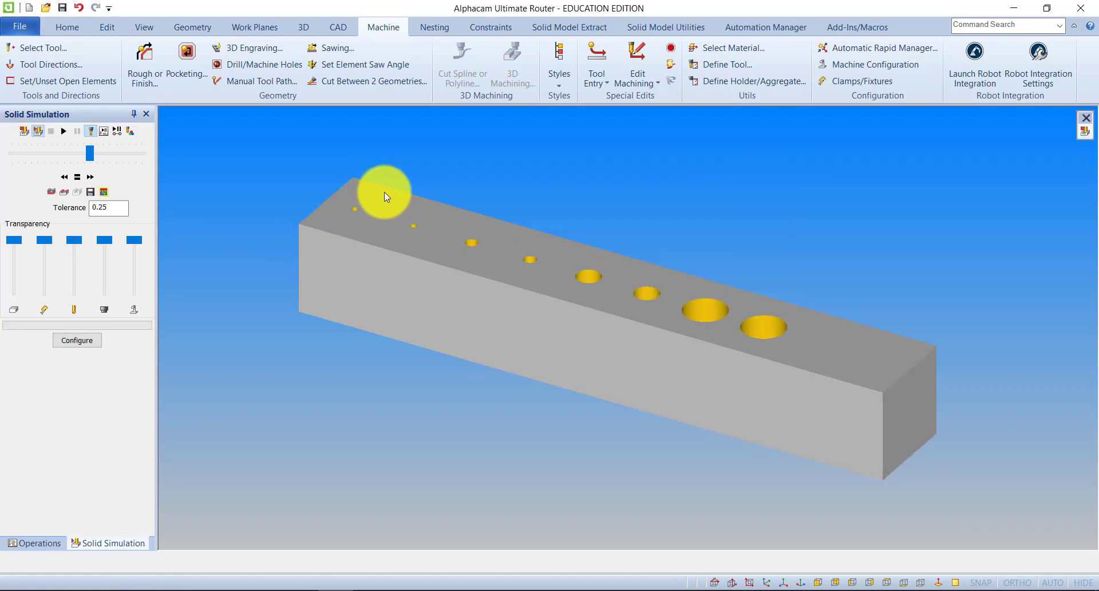
left_click(24, 134)
Make the Flat - 10mm cutter from the tool library the active tool for the last two circles.
scroll(800, 331, "up", 1)
scroll(727, 288, "down", 3)
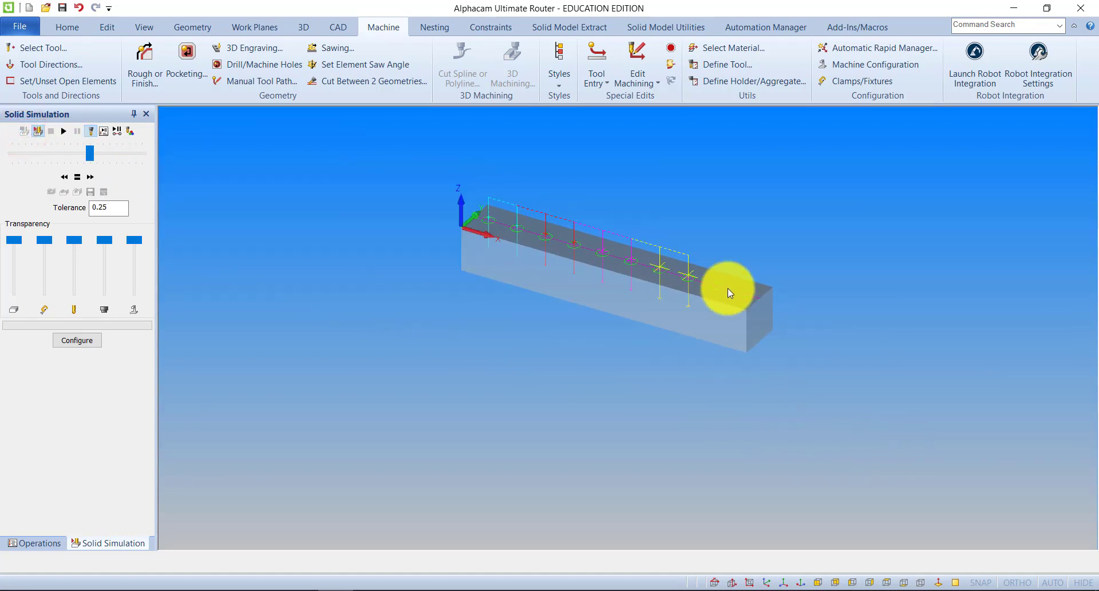
scroll(727, 287, "up", 4)
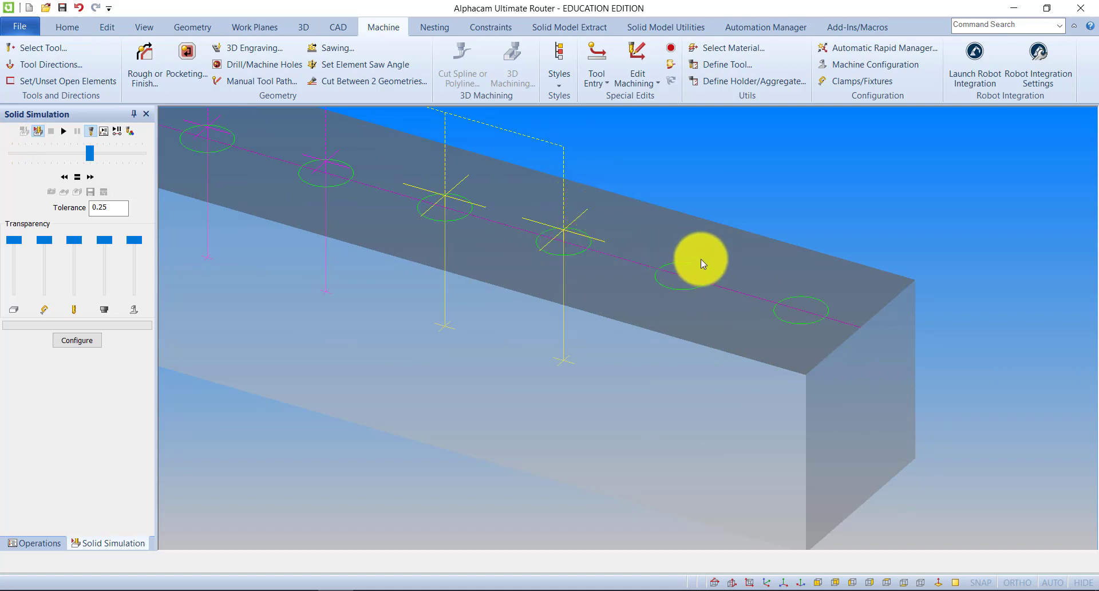
scroll(700, 258, "down", 4)
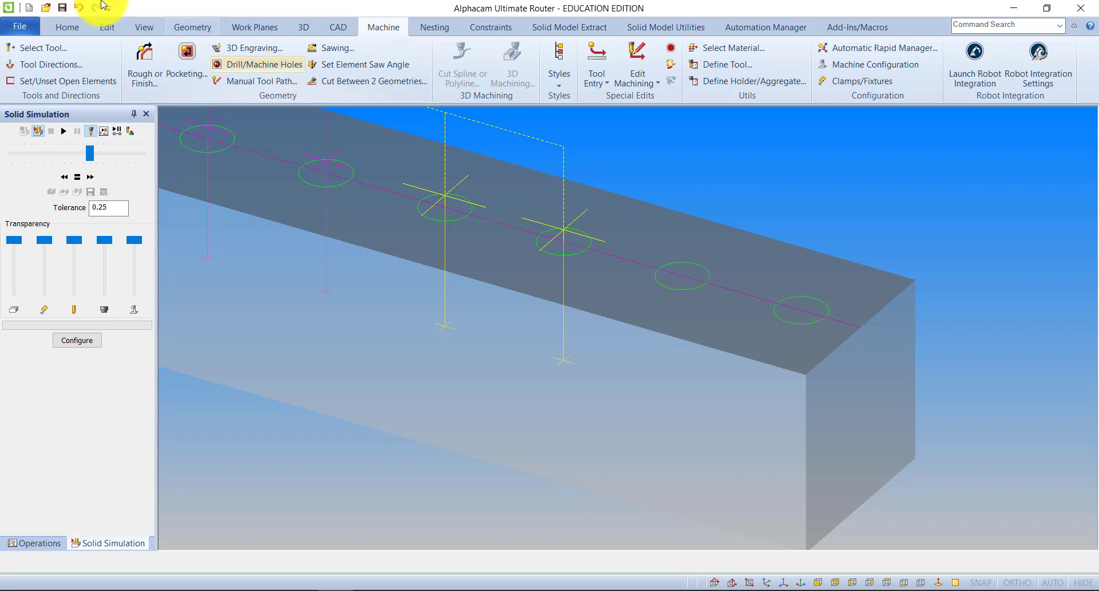
left_click(54, 48)
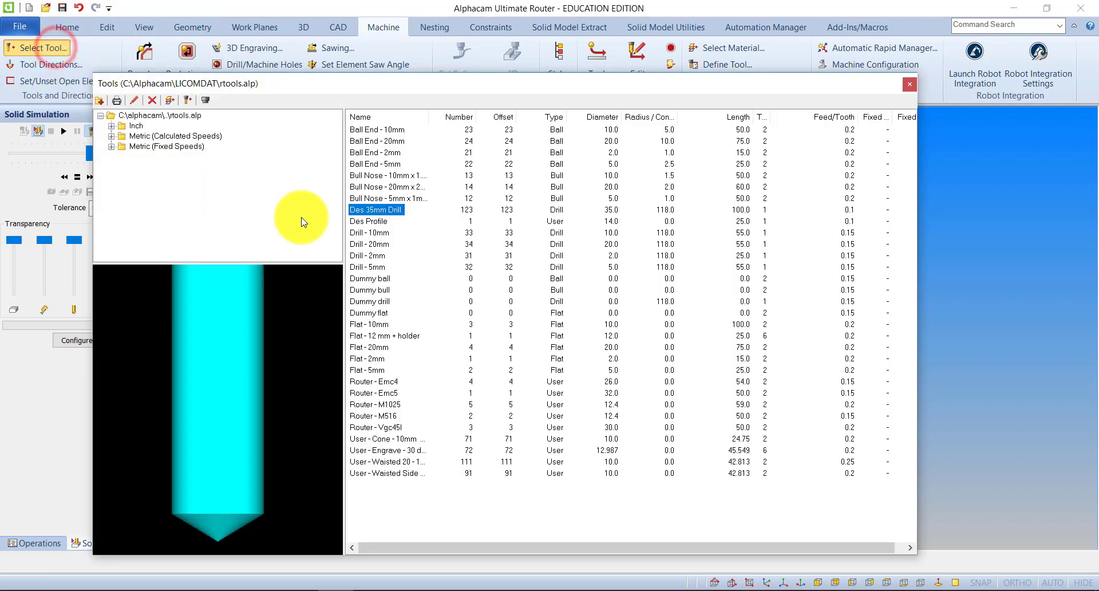
double_click(369, 325)
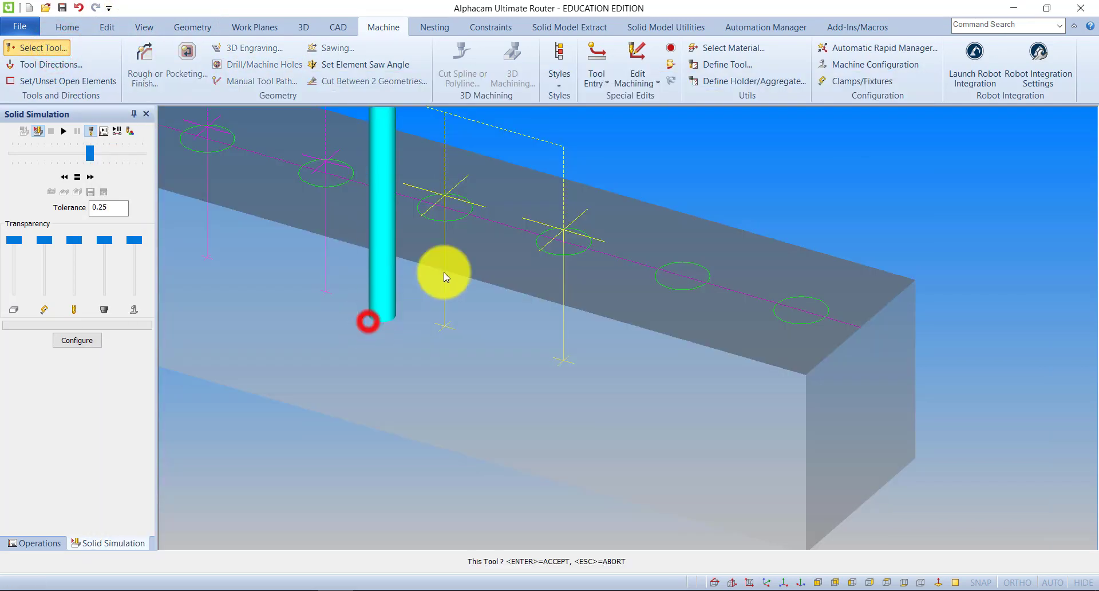
scroll(676, 291, "up", 2)
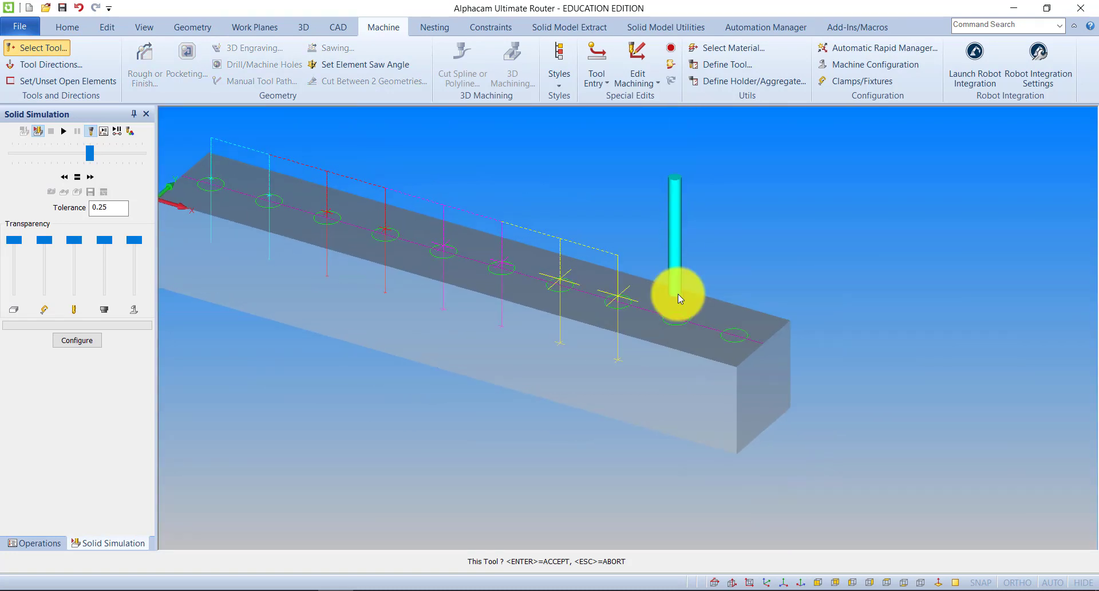
scroll(687, 338, "up", 2)
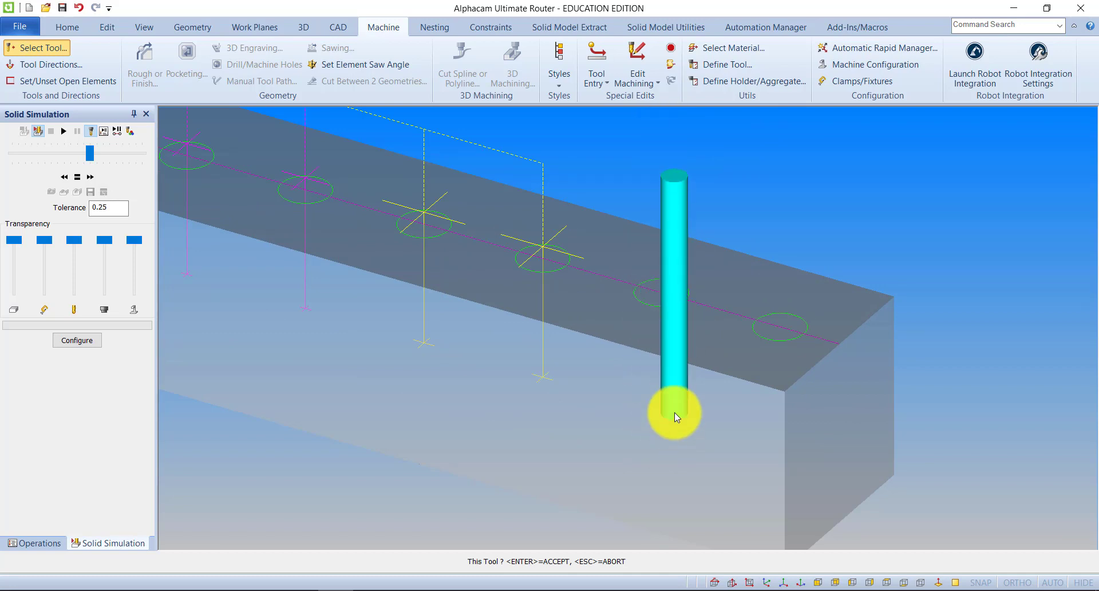
left_click(675, 413)
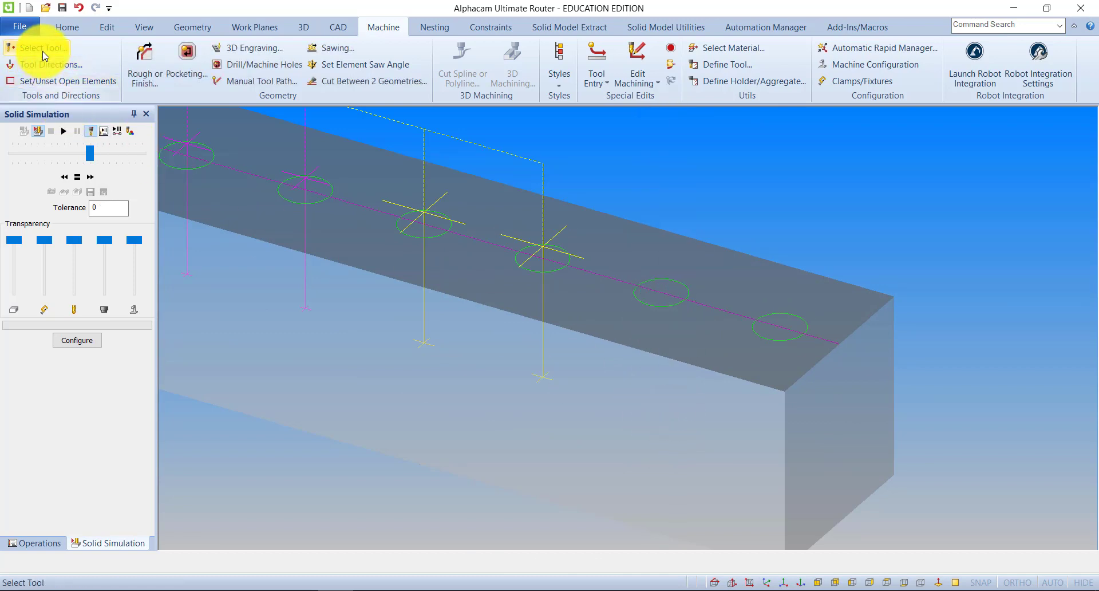
Compare the tip shapes of Drill - 5mm and Flat - 10mm in the tool library, then select Flat - 10mm again.
left_click(44, 51)
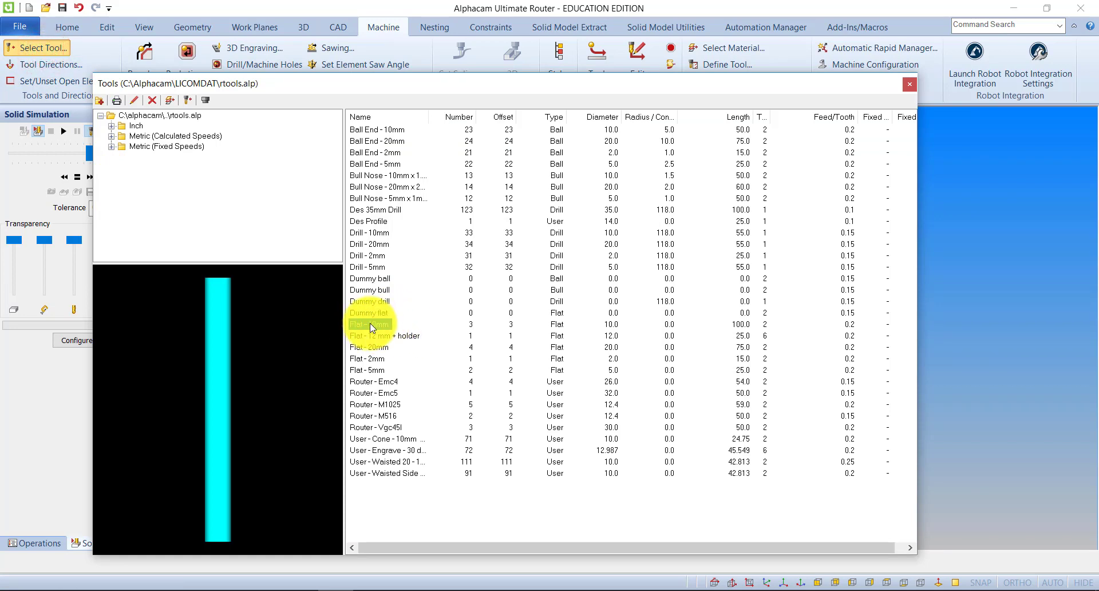
left_click(366, 267)
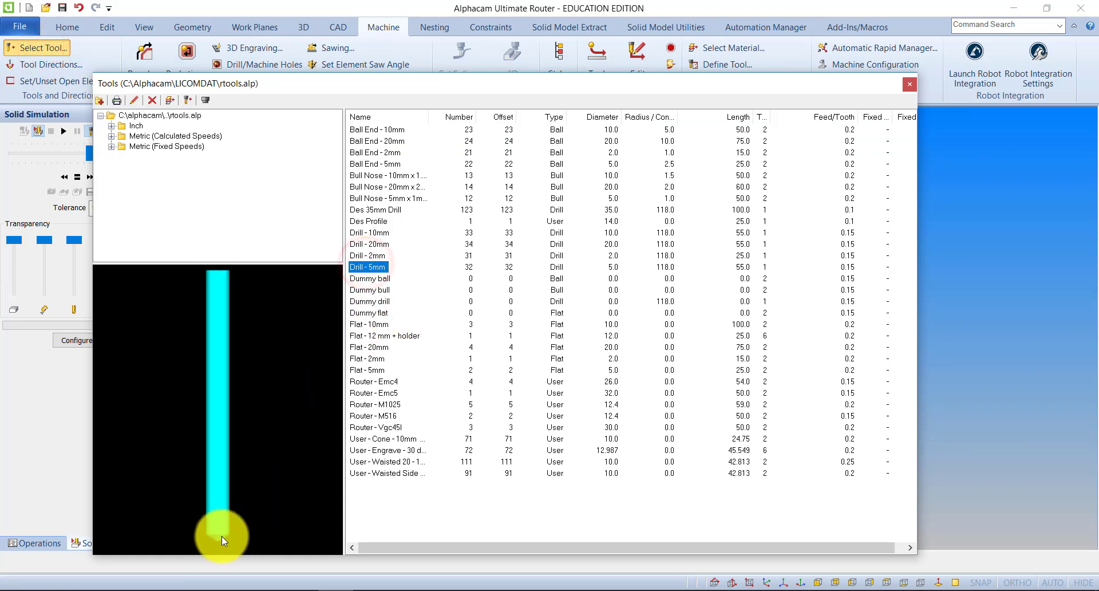
left_click(360, 324)
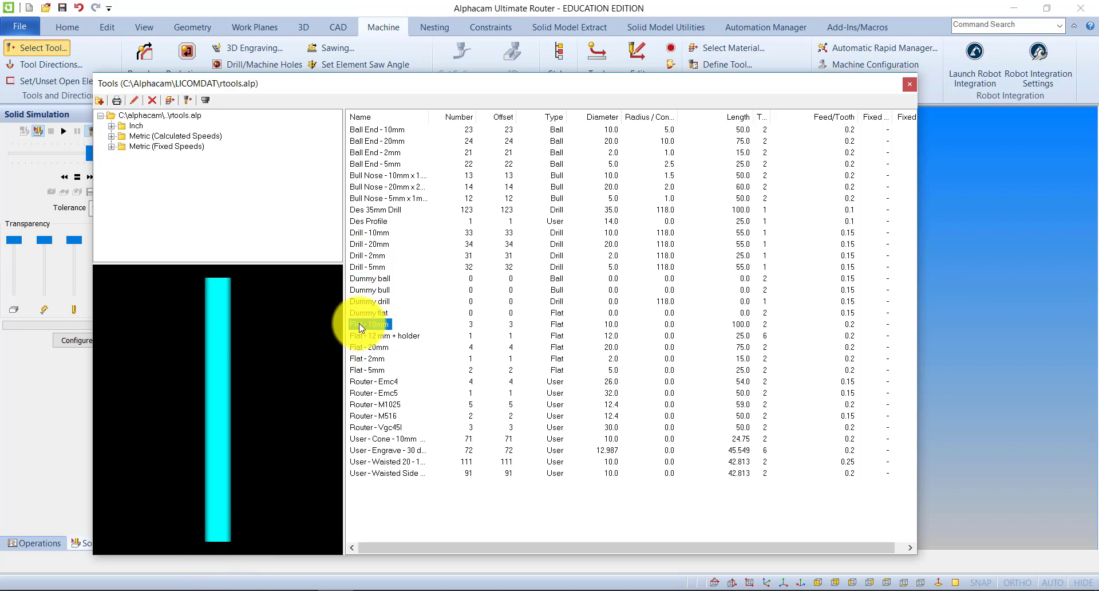
double_click(359, 323)
left_click(672, 291)
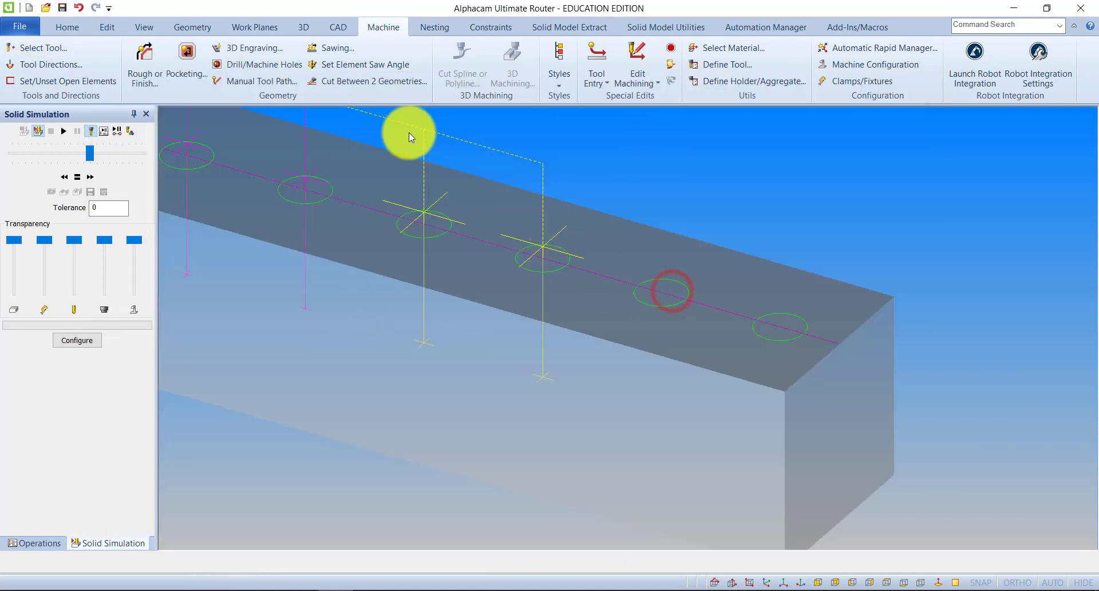
Start a Machine Holes operation with the Flat - 10mm cutter and open its levels and cuts settings.
left_click(381, 17)
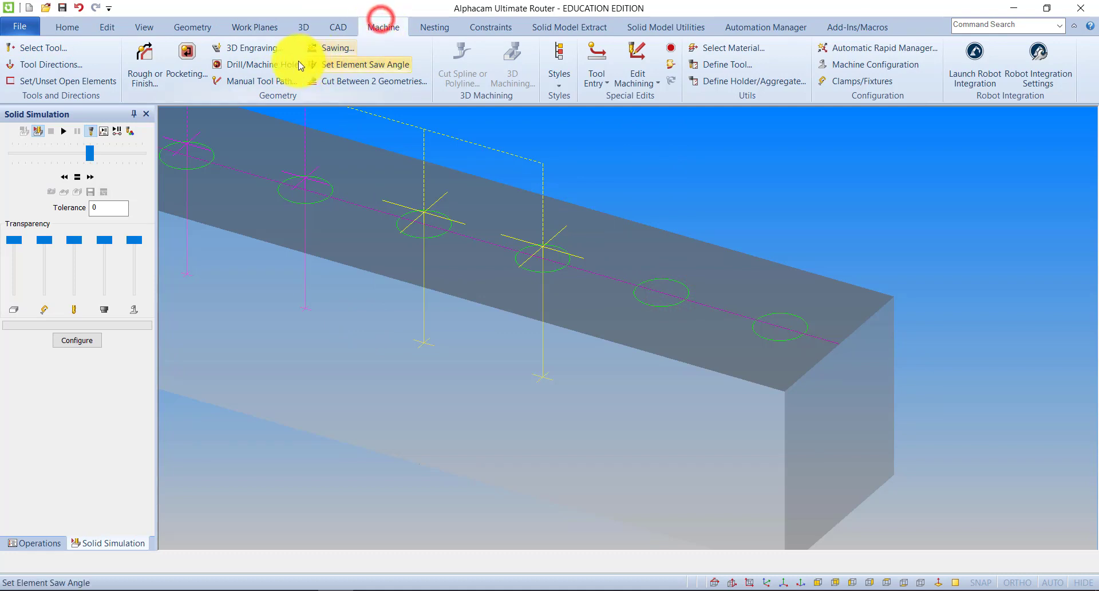
left_click(282, 63)
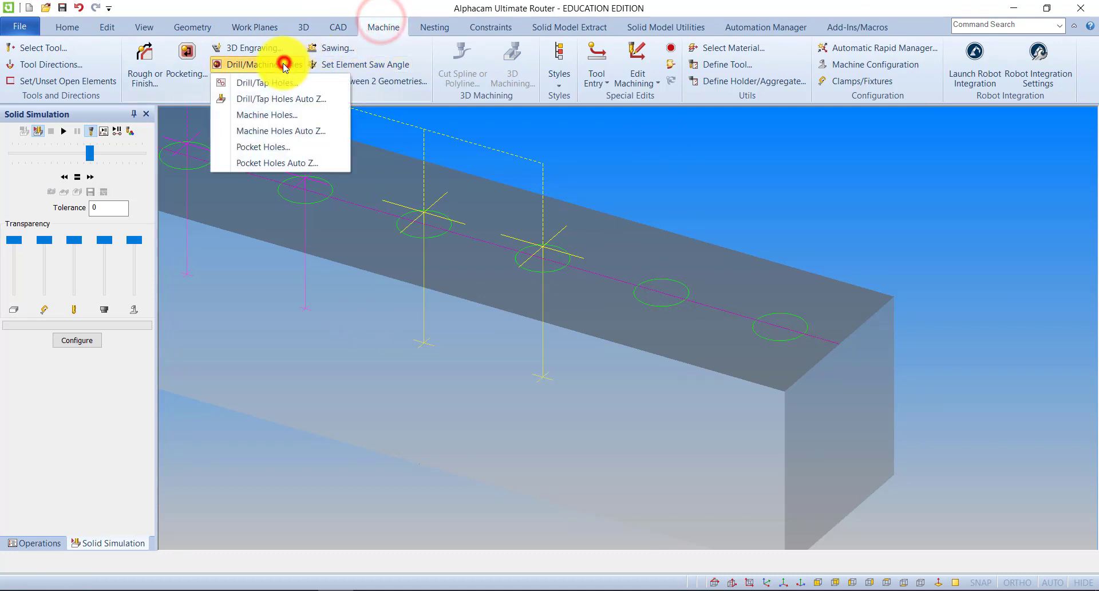
left_click(260, 115)
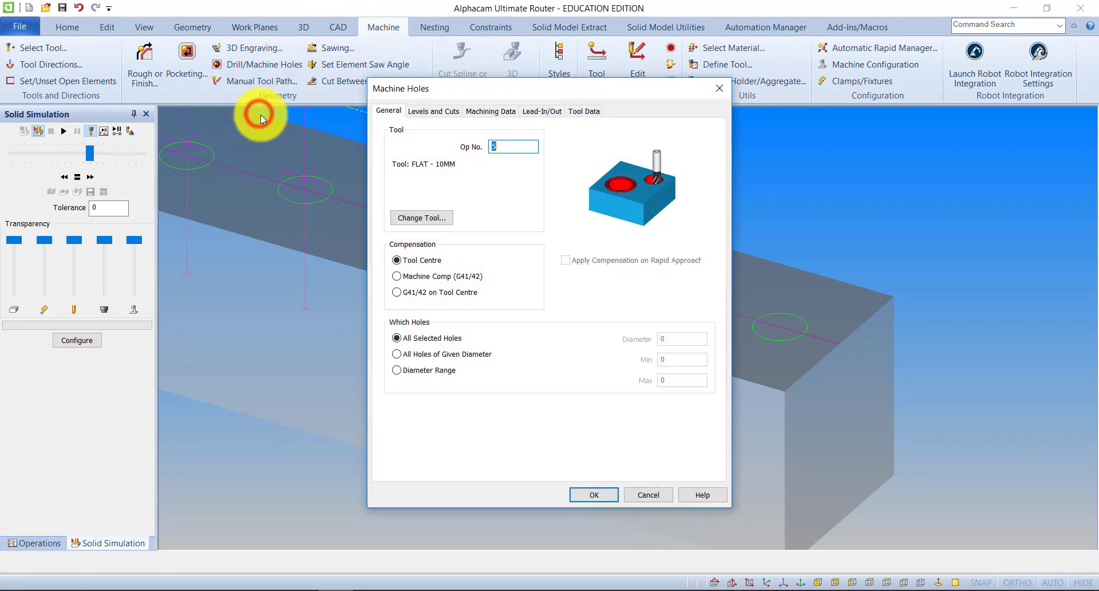
left_click(429, 111)
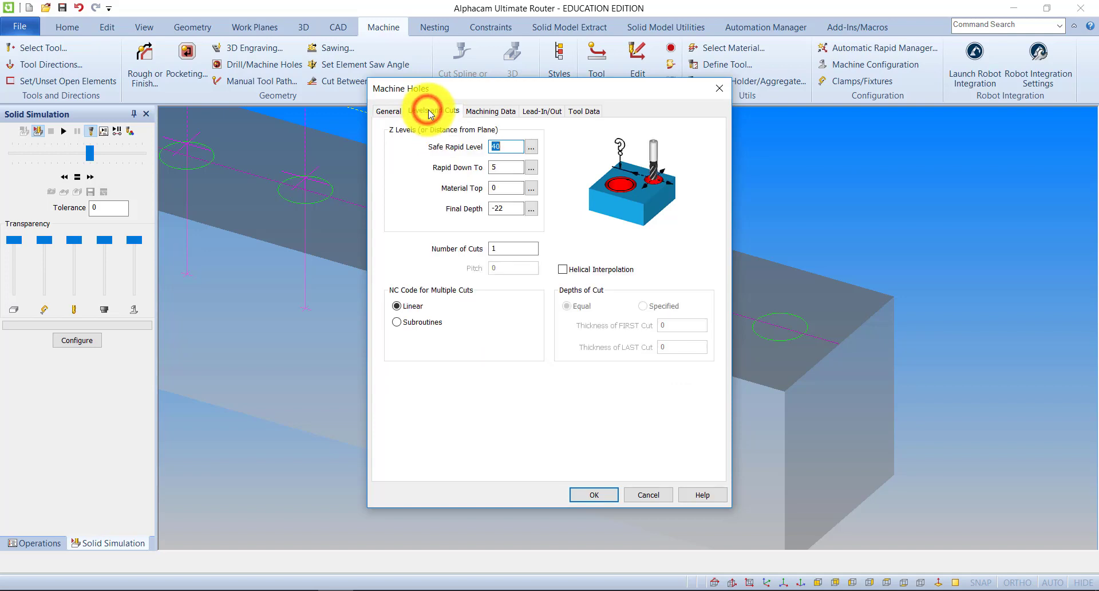
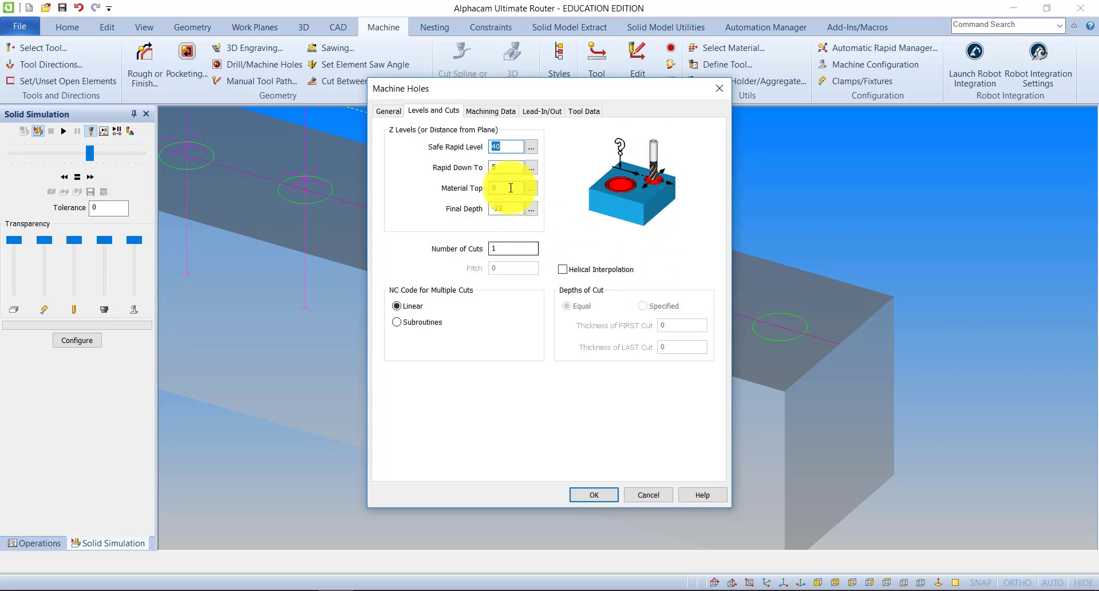
Accept the Machine Holes settings and apply the Flat - 10mm operation to the last two circles.
left_click(491, 111)
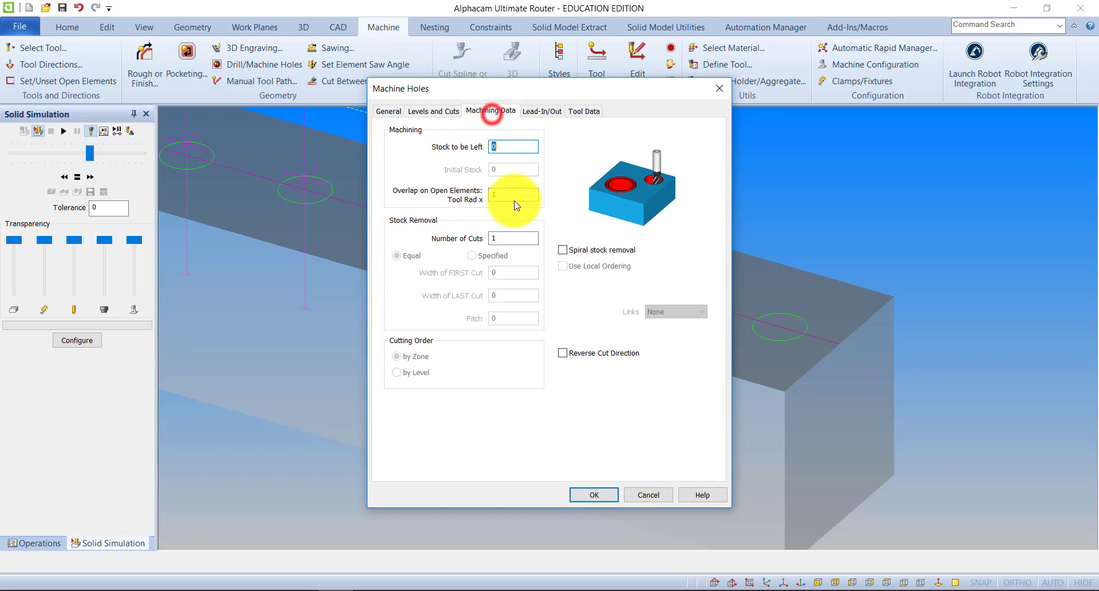
left_click(585, 496)
left_click(658, 305)
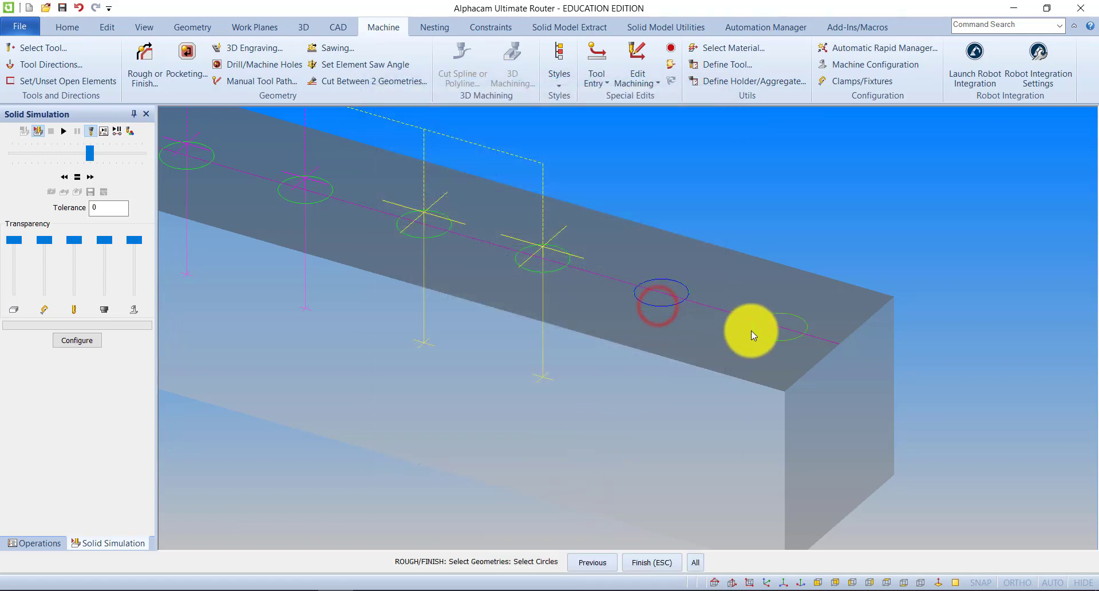
left_click(751, 331)
left_click(651, 562)
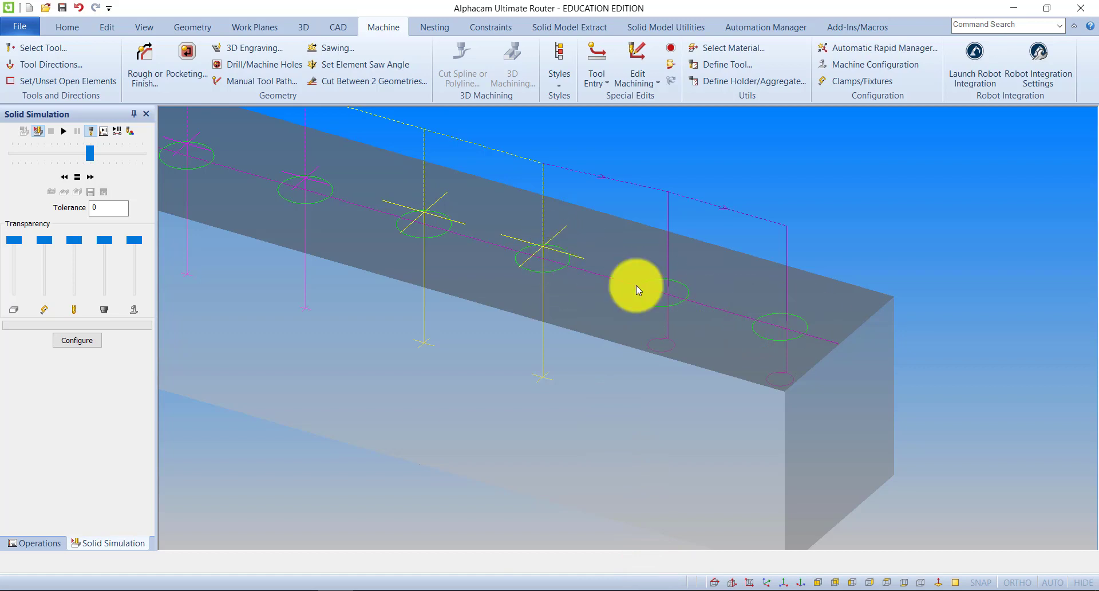
Run the solid simulation of all operations, slow its speed for the flat cutter, and inspect the last holes.
left_click(64, 129)
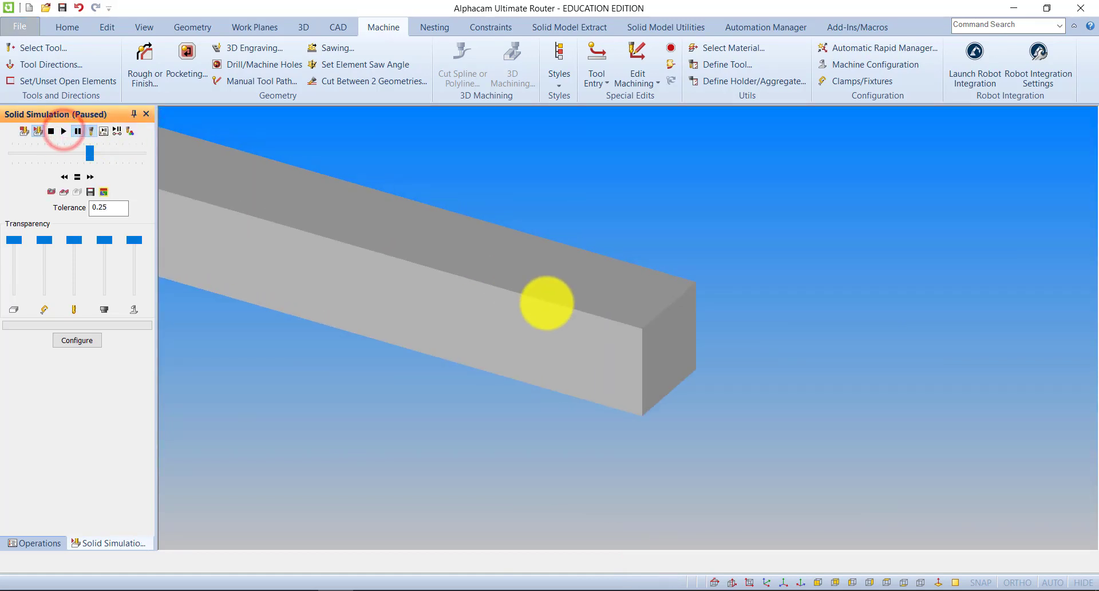
left_click(65, 131)
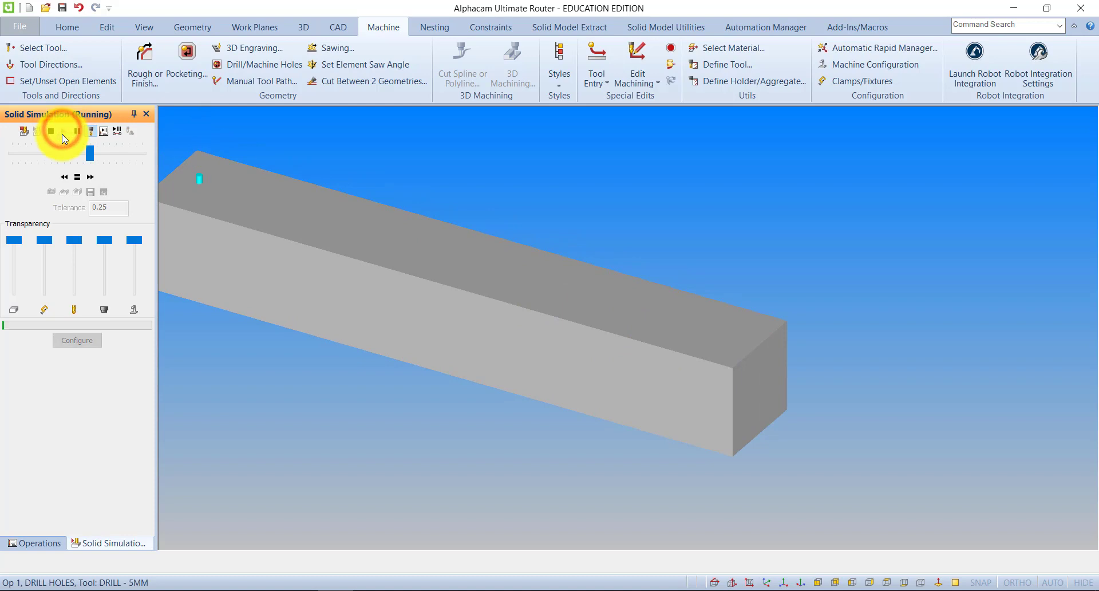
mouse_move(91, 156)
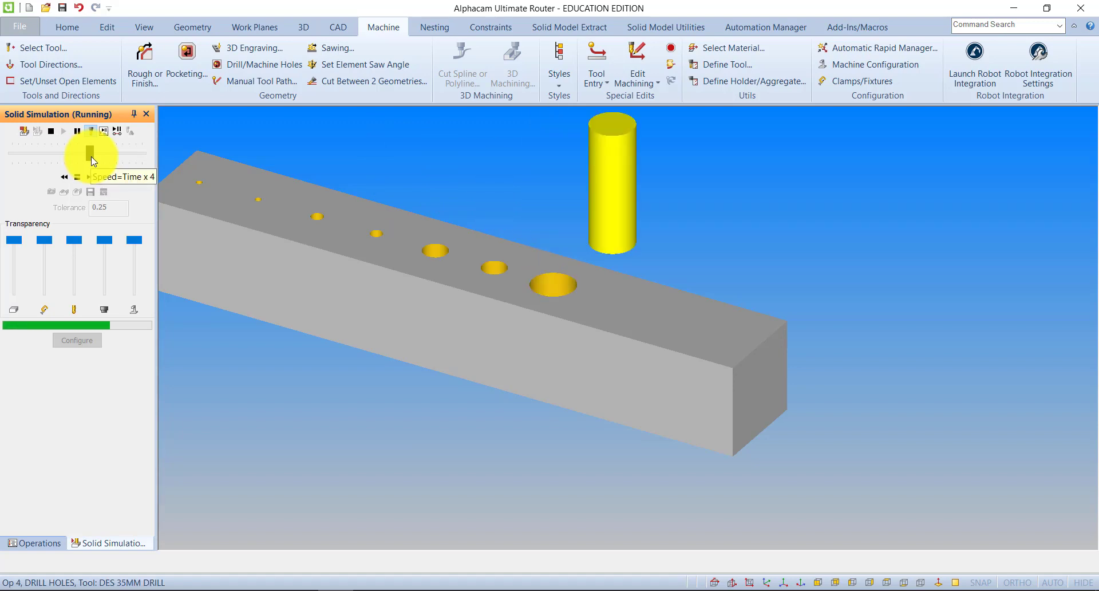
left_click_drag(91, 157, 57, 154)
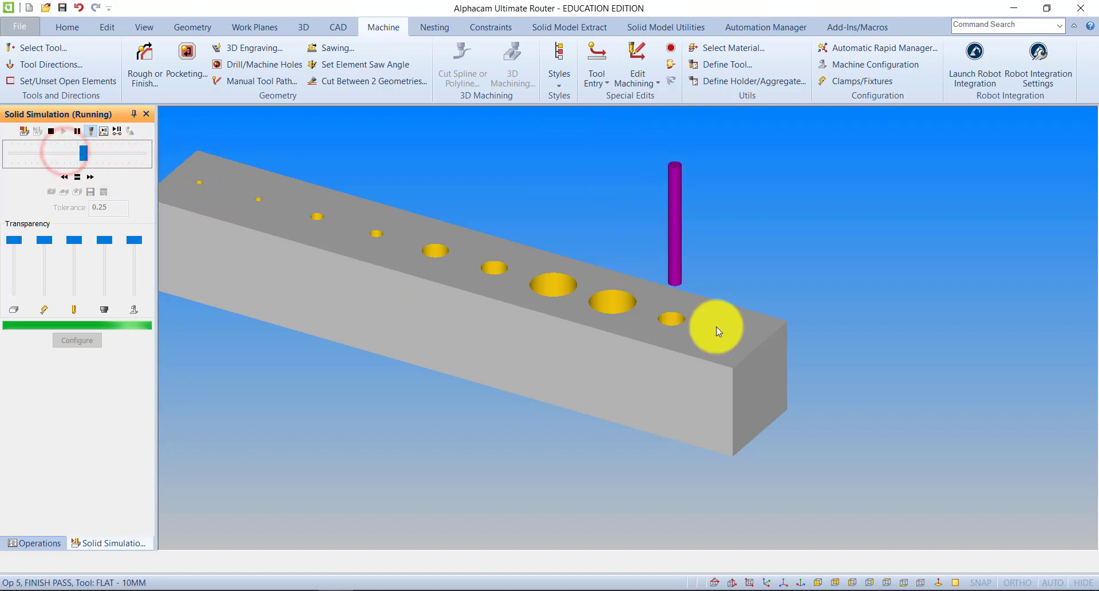
scroll(718, 332, "up", 3)
scroll(703, 345, "down", 5)
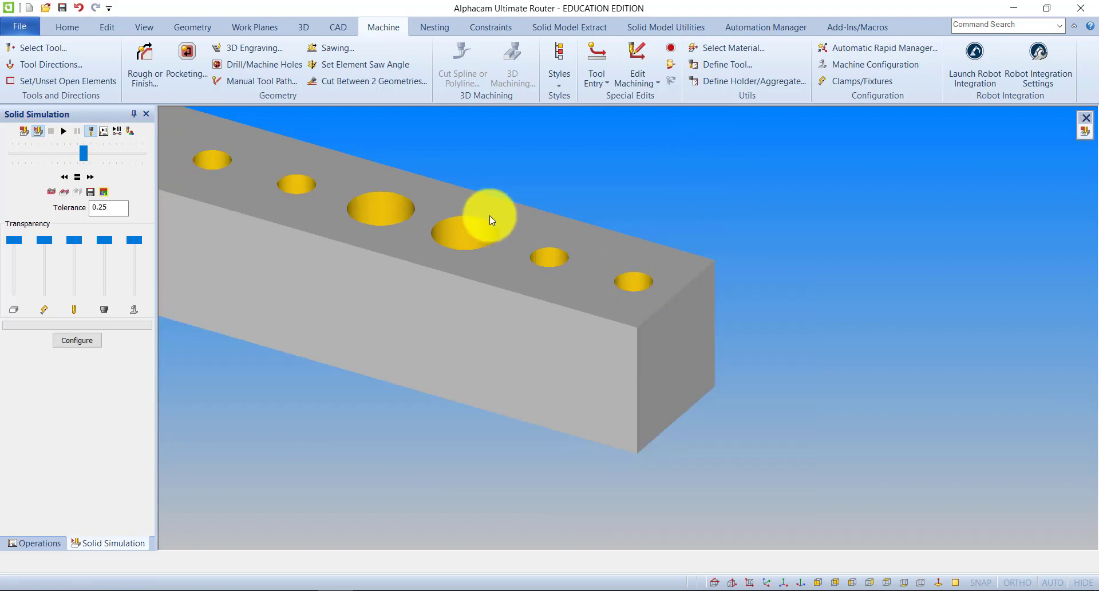
Start a new empty drawing and switch it to the XY view.
left_click(283, 65)
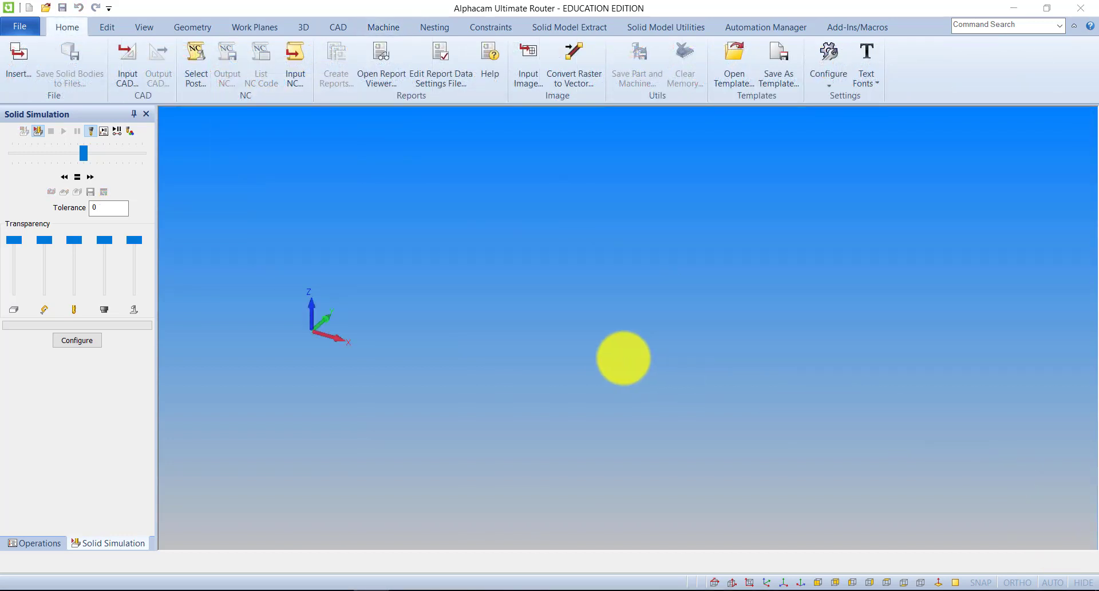
middle_click_drag(575, 384, 581, 391)
scroll(552, 329, "up", 2)
scroll(554, 331, "down", 4)
middle_click_drag(504, 343, 485, 353)
mouse_move(348, 280)
middle_mouse_down()
mouse_move(400, 316)
mouse_move(352, 290)
middle_mouse_up()
middle_click_drag(444, 260, 452, 287)
left_click(143, 27)
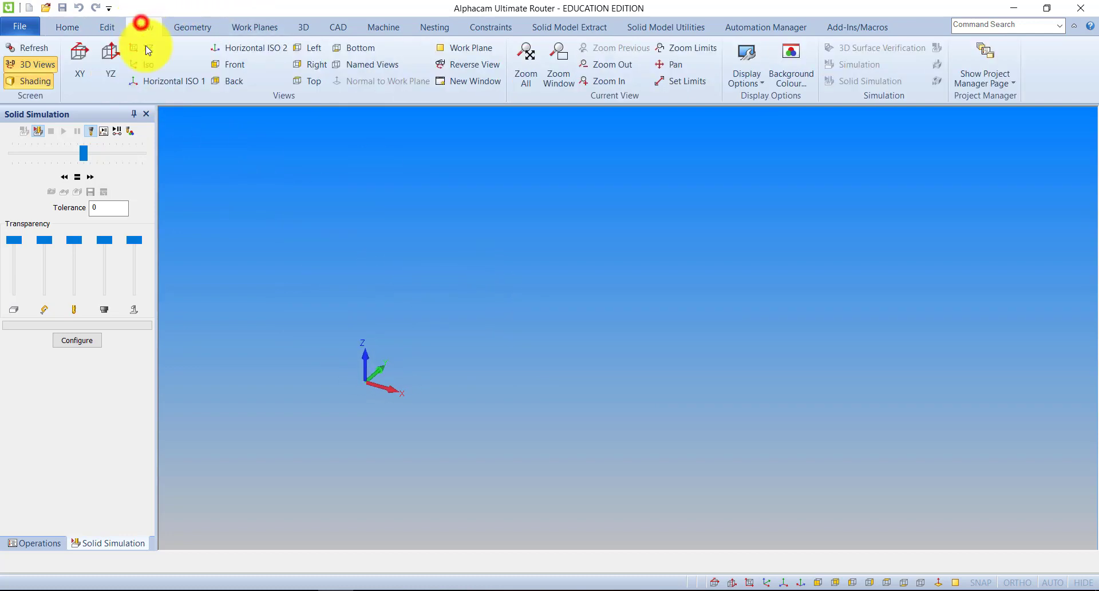
left_click(85, 73)
Draw a rectangle from the origin (X 0, Y 0), 570 wide and about 870 high.
left_click(192, 27)
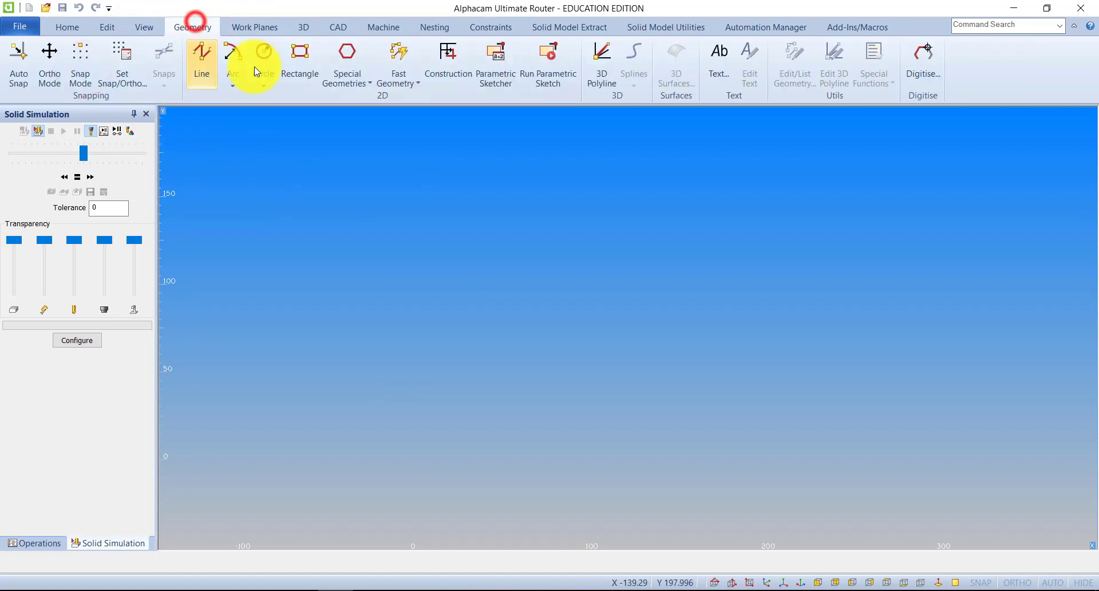
left_click(303, 48)
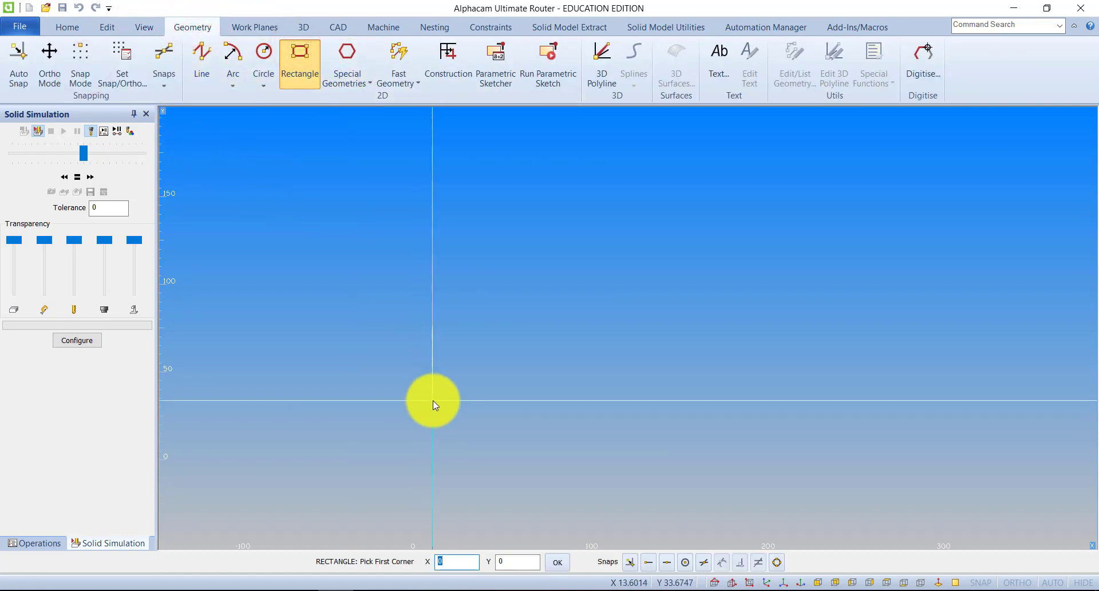
key("Tab")
key("Return")
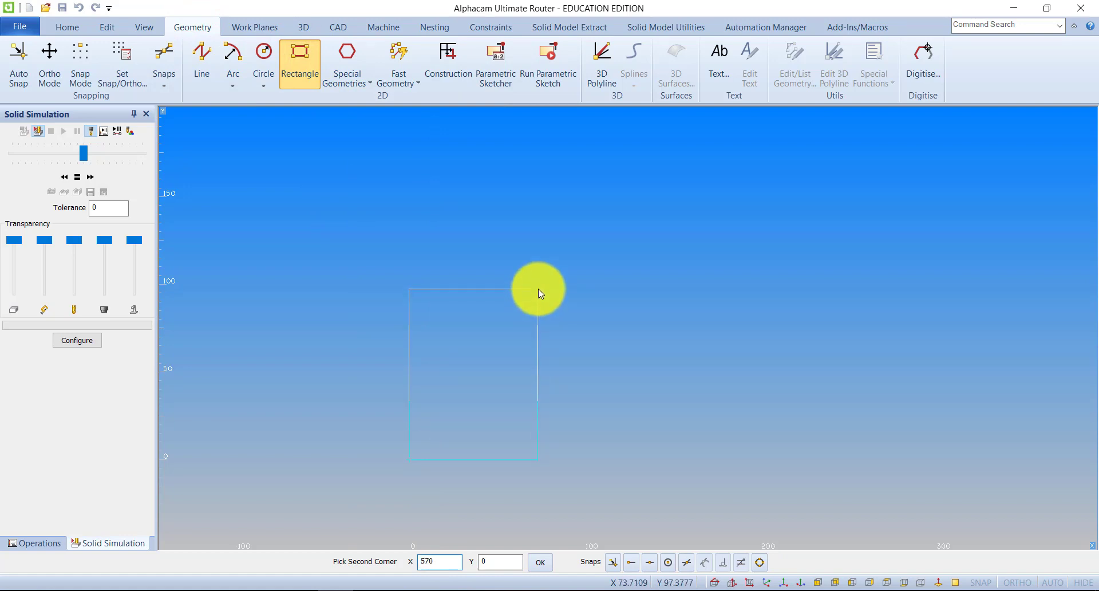
type("50")
key("Return")
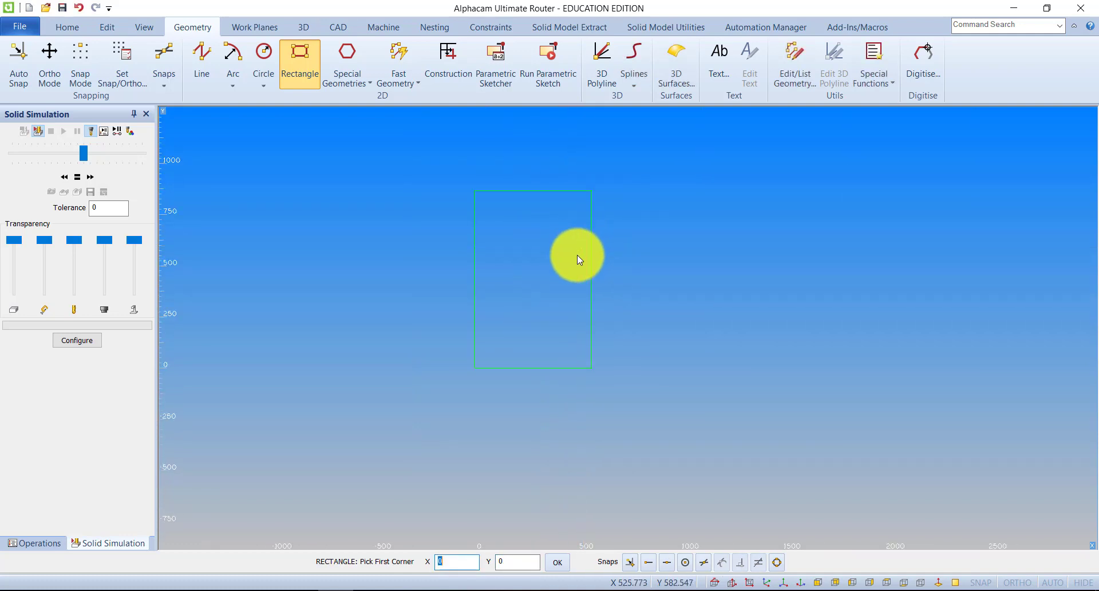
Draw a circle by centre and diameter, 5 in diameter, centred at X 37, Y 37.
scroll(577, 255, "up", 2)
left_click(262, 78)
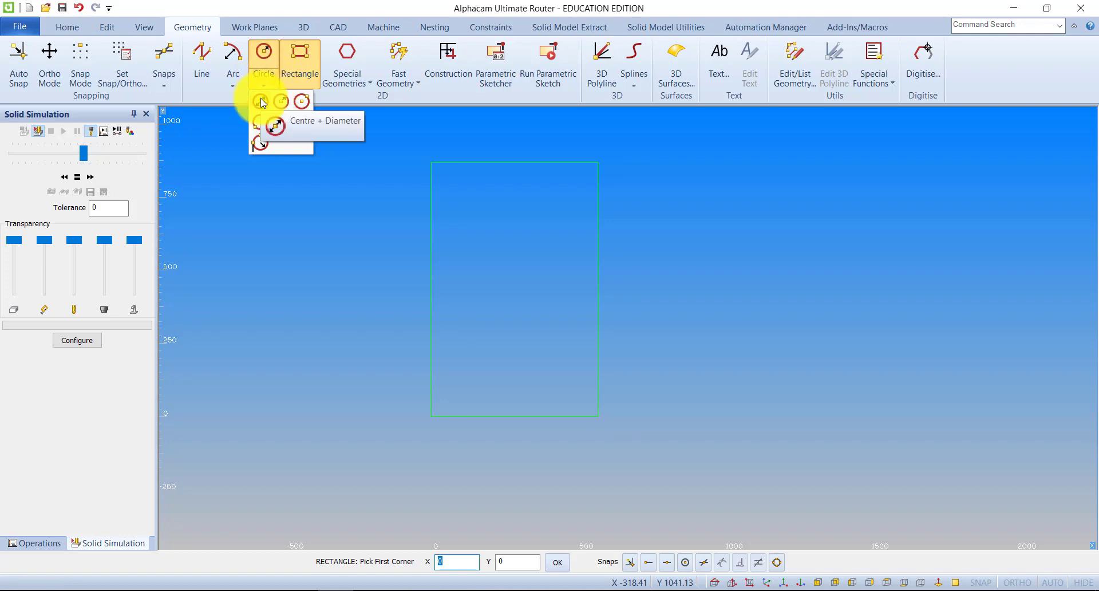
left_click(262, 100)
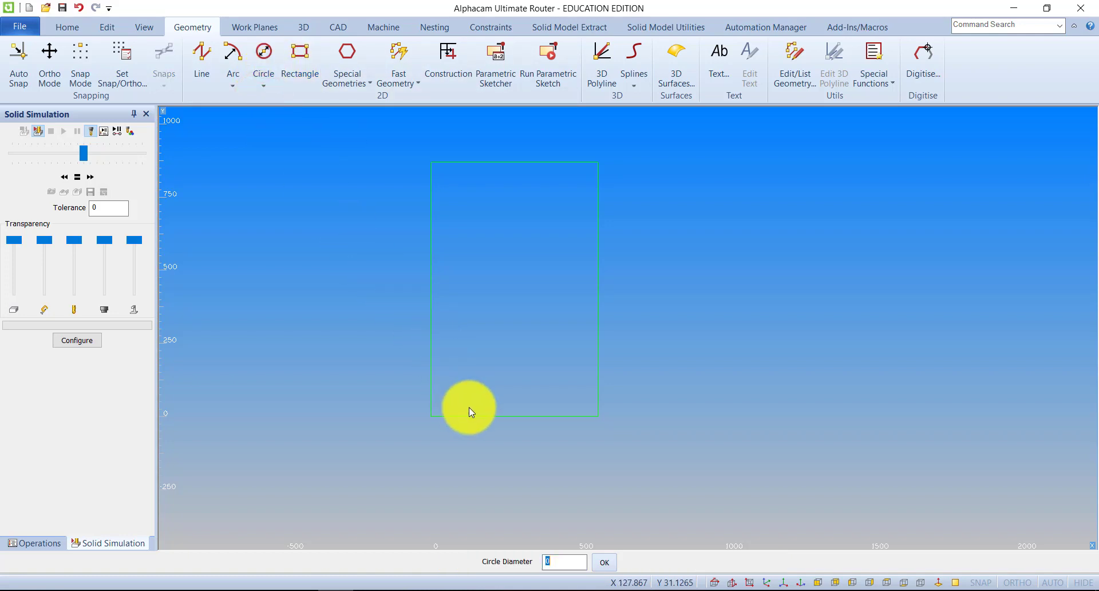
type("5")
key("Return")
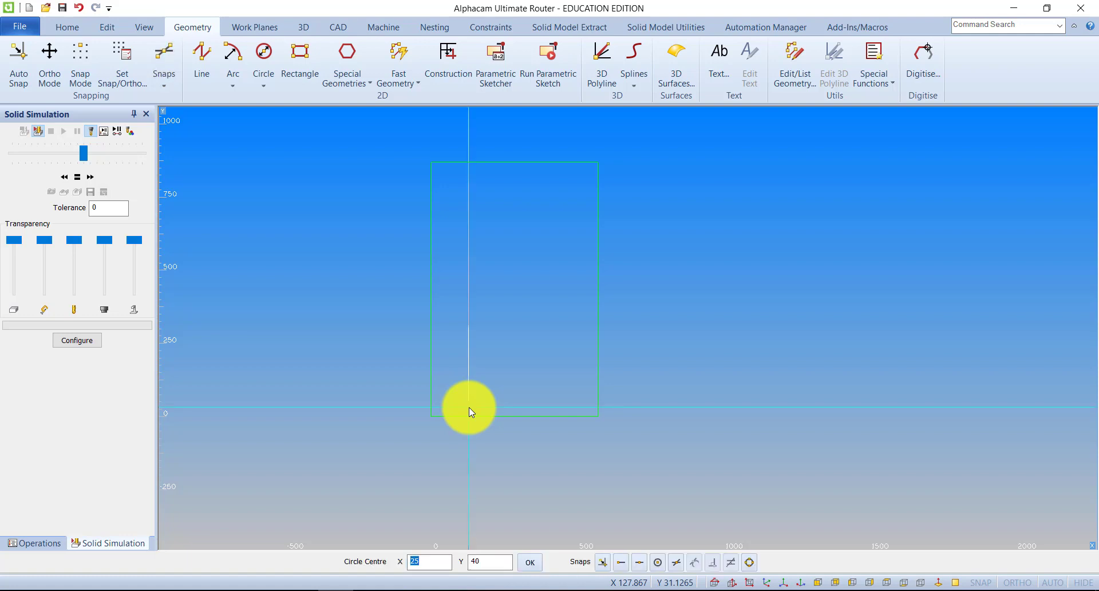
type("37")
key("Tab")
type("37")
key("Return")
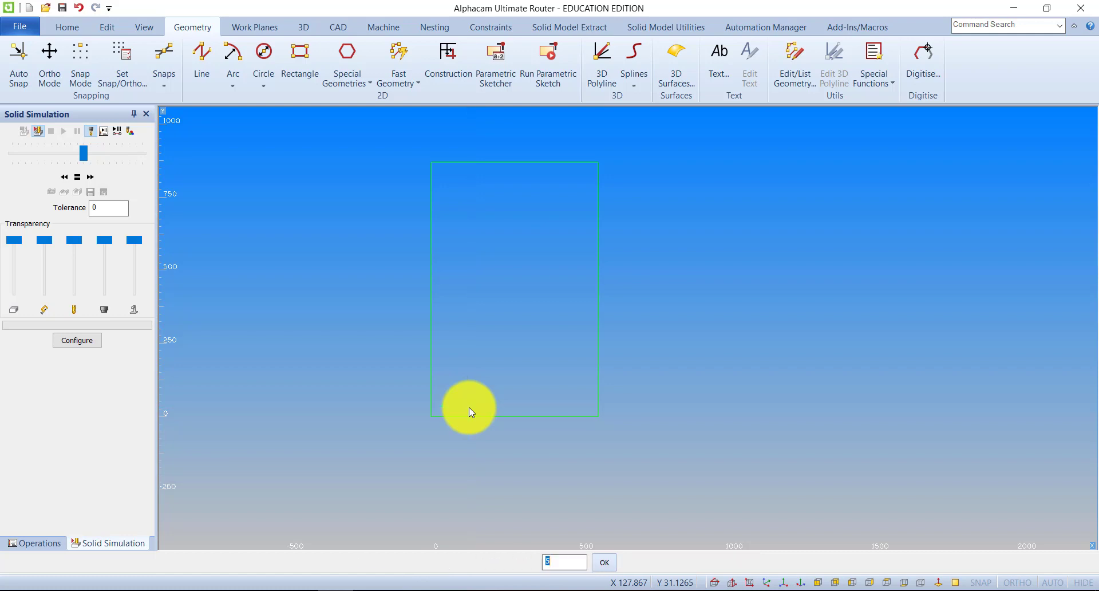
Draw a second circle of diameter 5 centred at X 460, Y 37 and end the circle command.
scroll(487, 433, "up", 3)
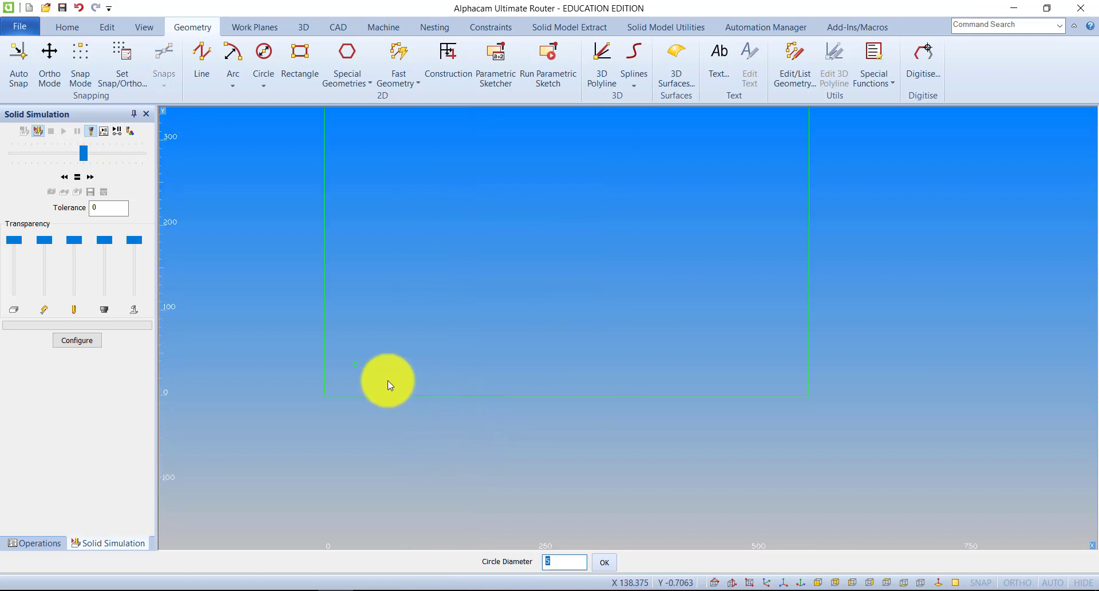
left_click(604, 564)
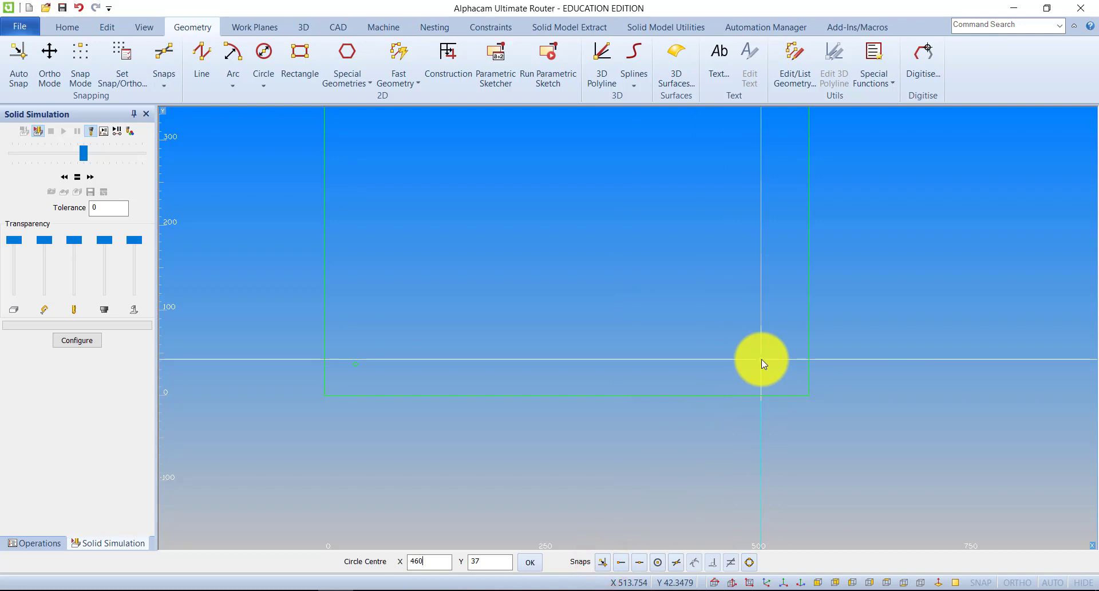
type("37")
key("Return")
right_click(785, 421)
scroll(740, 413, "down", 3)
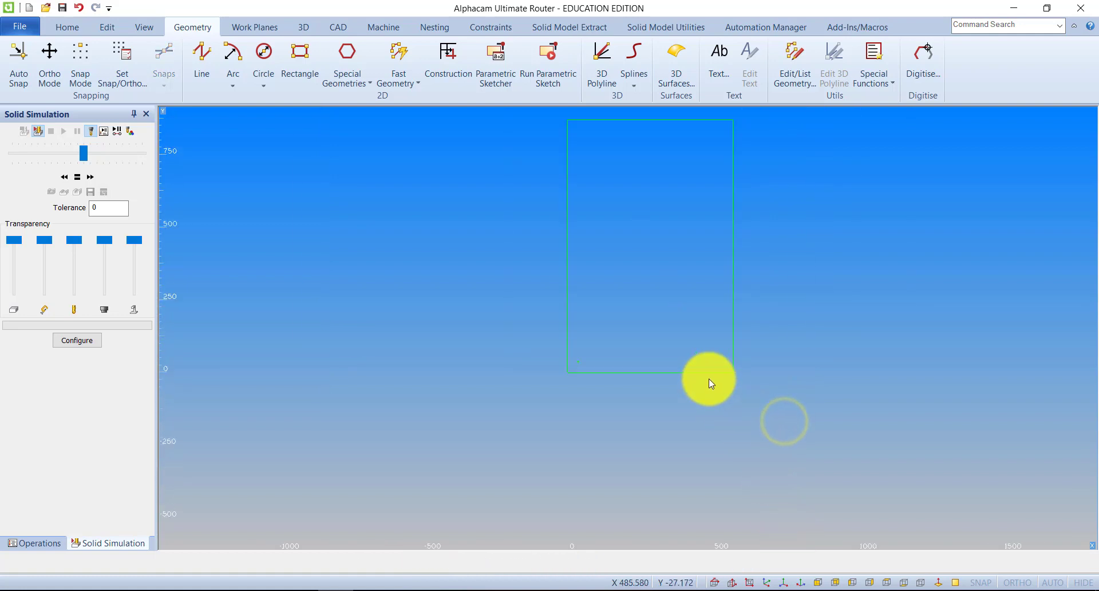
scroll(708, 379, "up", 3)
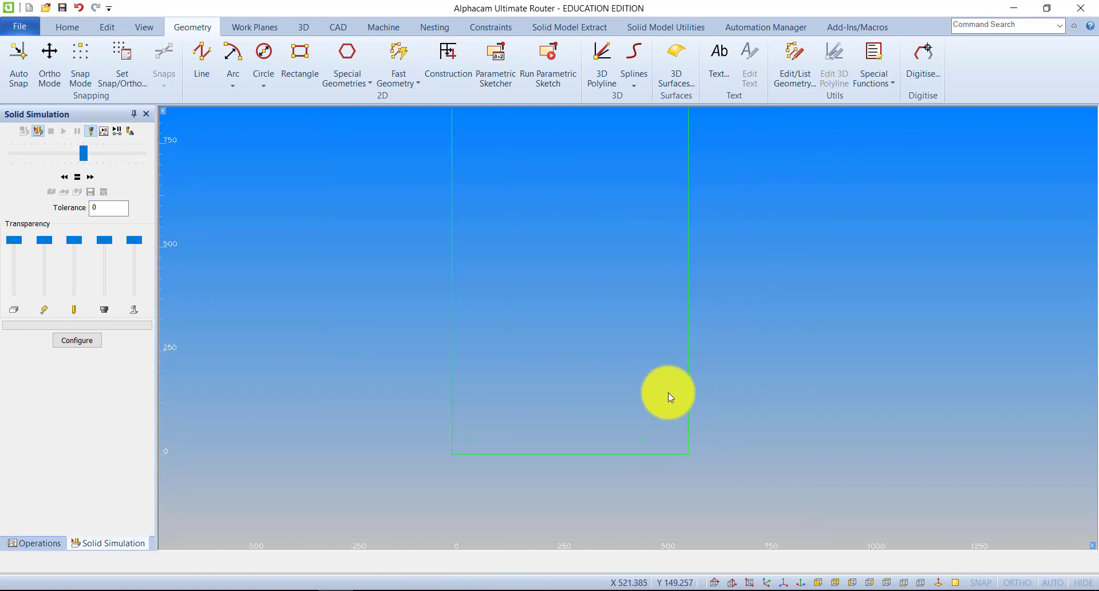
mouse_move(668, 393)
middle_mouse_down()
mouse_move(591, 404)
mouse_move(554, 435)
middle_mouse_up()
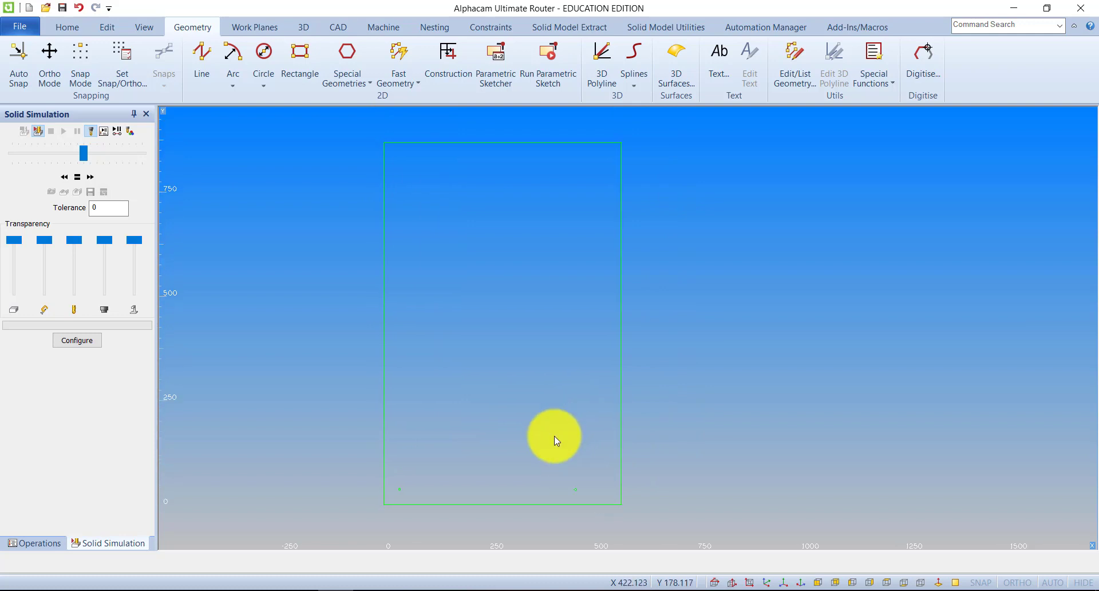
left_click(575, 490)
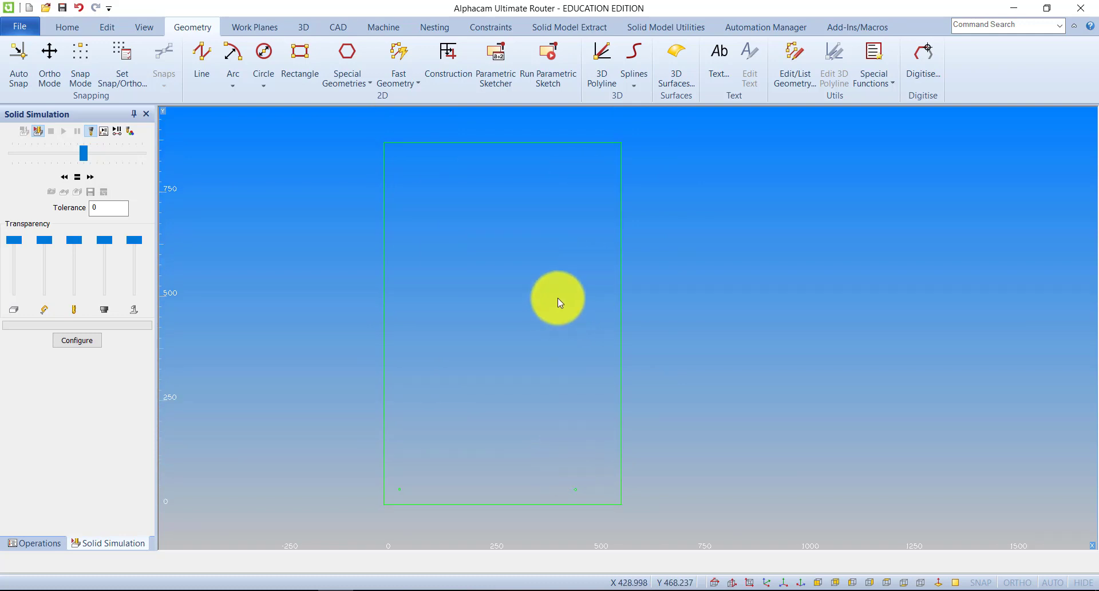
middle_click_drag(403, 483, 410, 458)
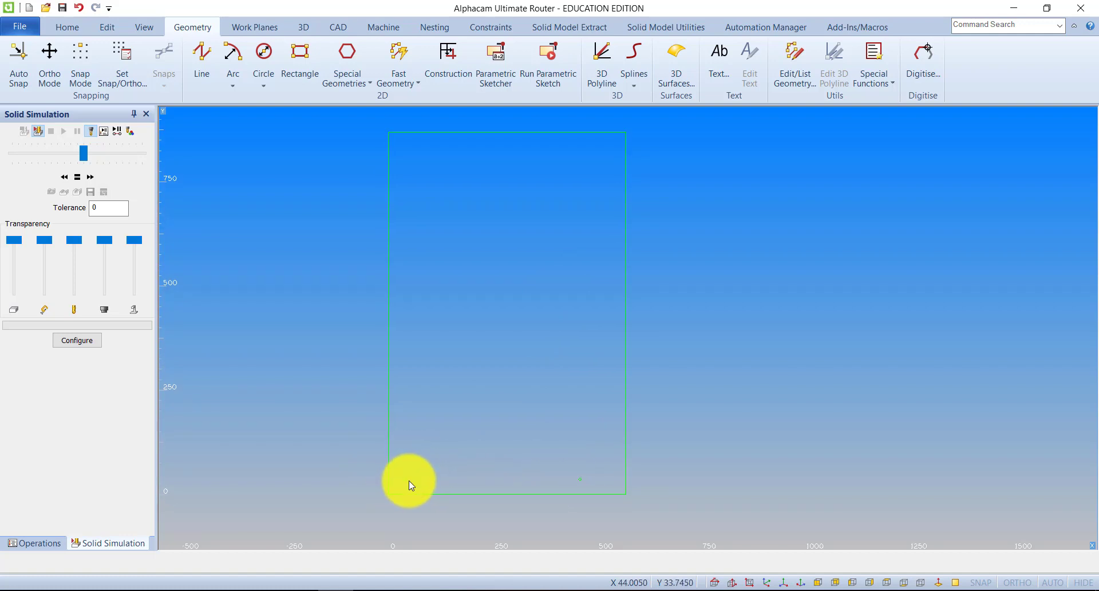
Array both circles rectangularly with 1 in X at displacement 0, and 26 in Y spaced about 32 apart.
left_click(106, 27)
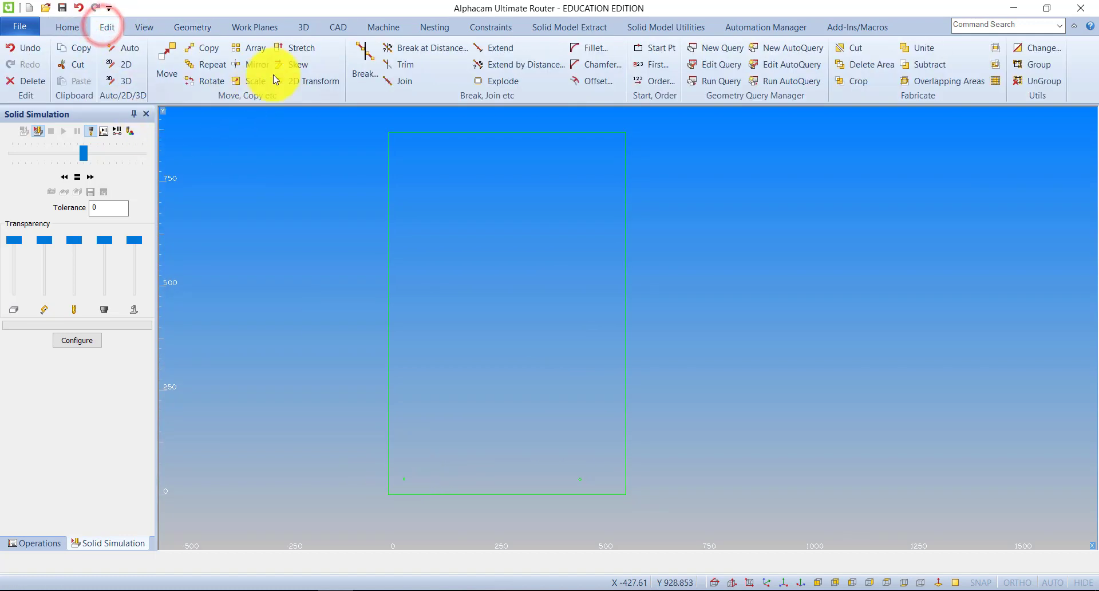
left_click(255, 55)
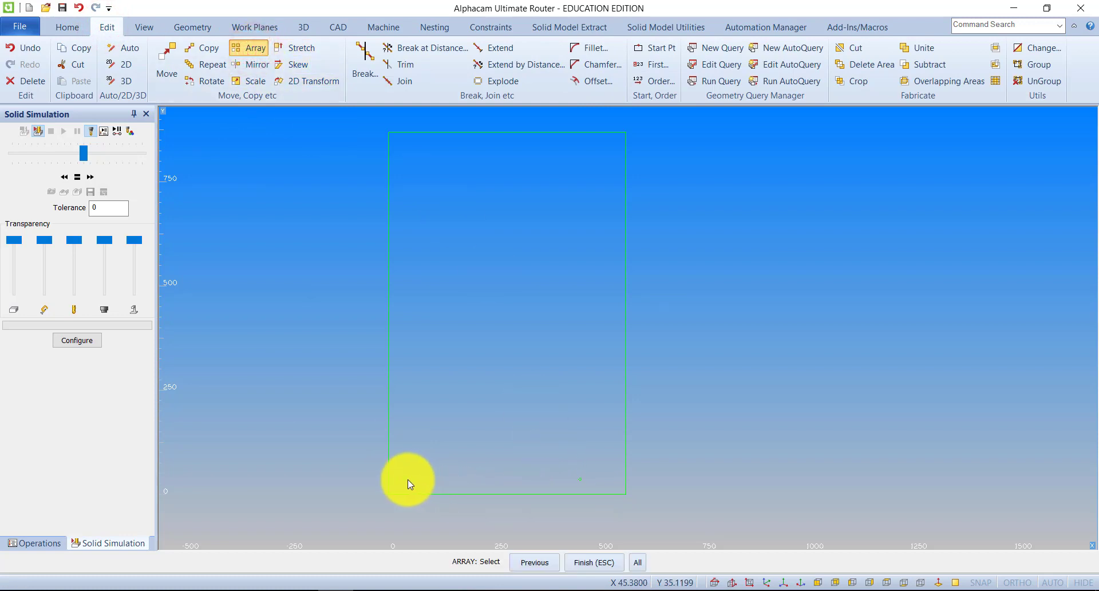
left_click(579, 478)
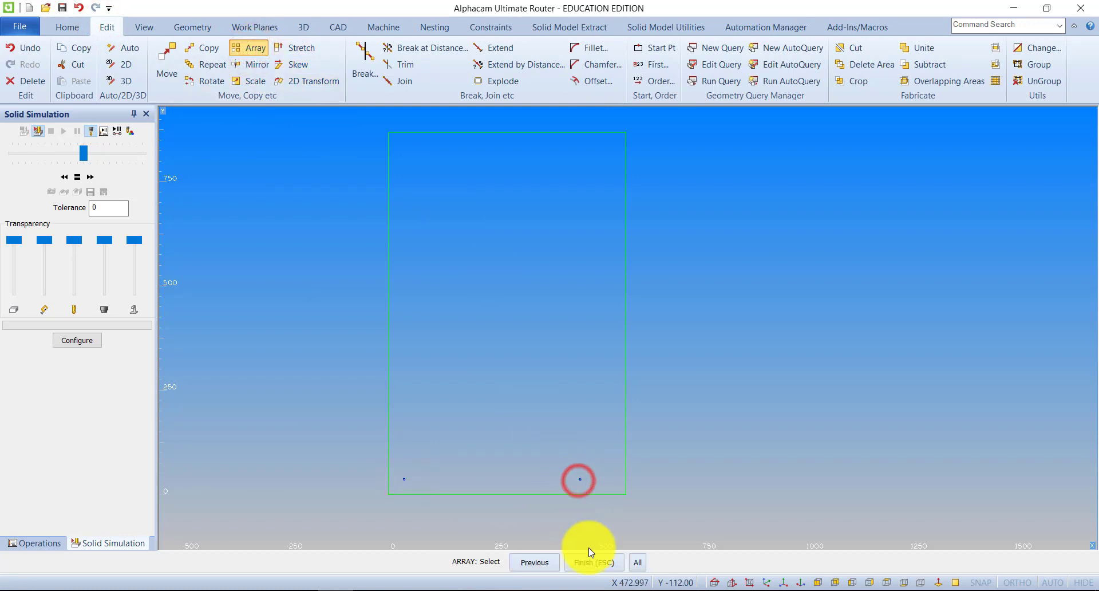
left_click(590, 562)
left_click_drag(578, 192, 739, 187)
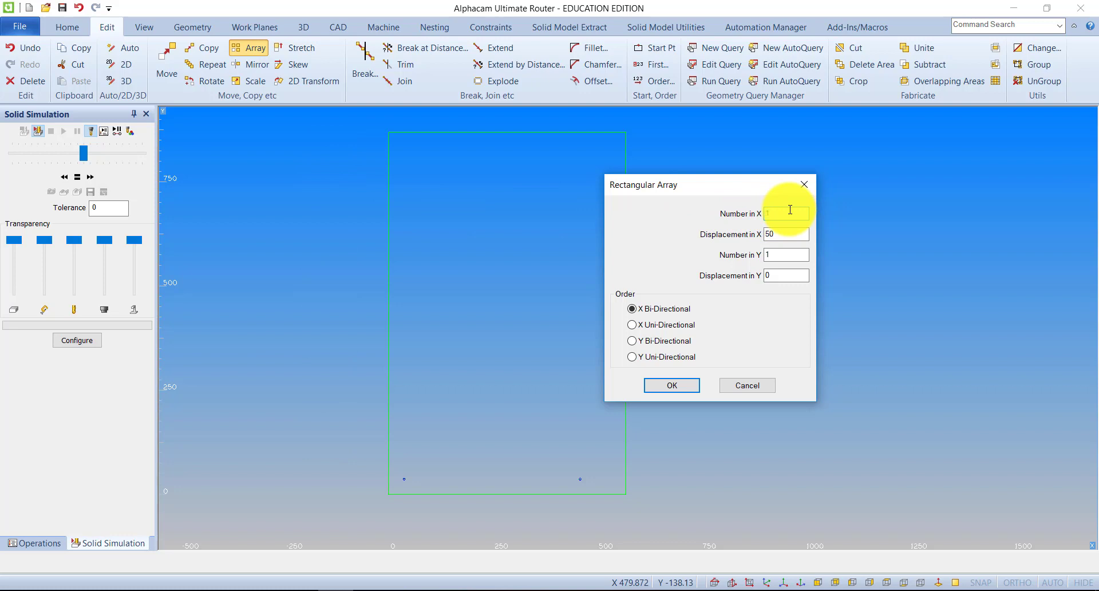
left_click_drag(783, 233, 763, 232)
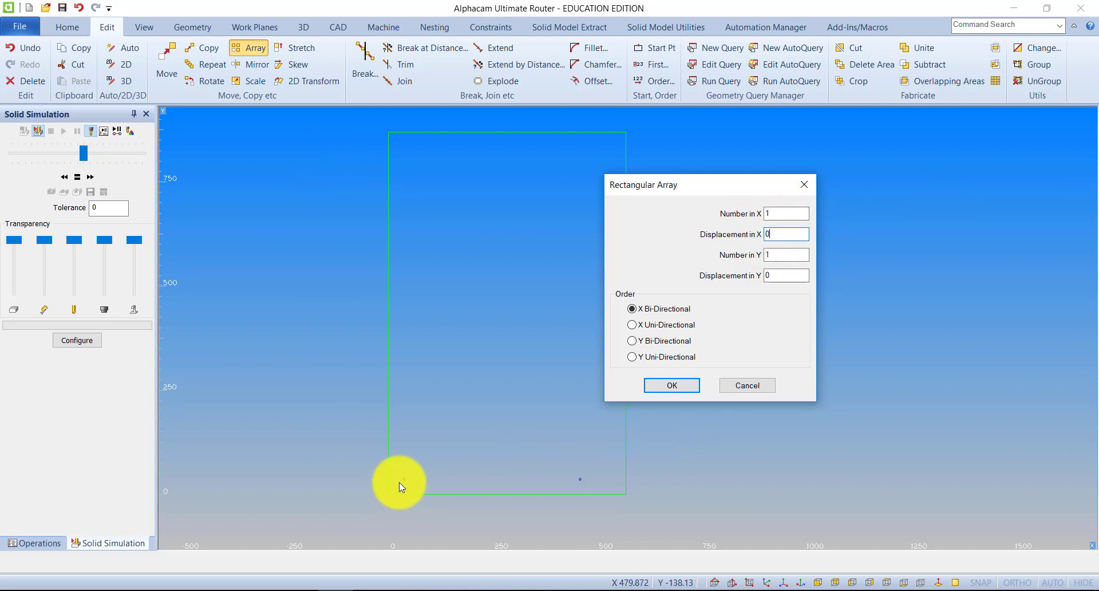
left_click(768, 254)
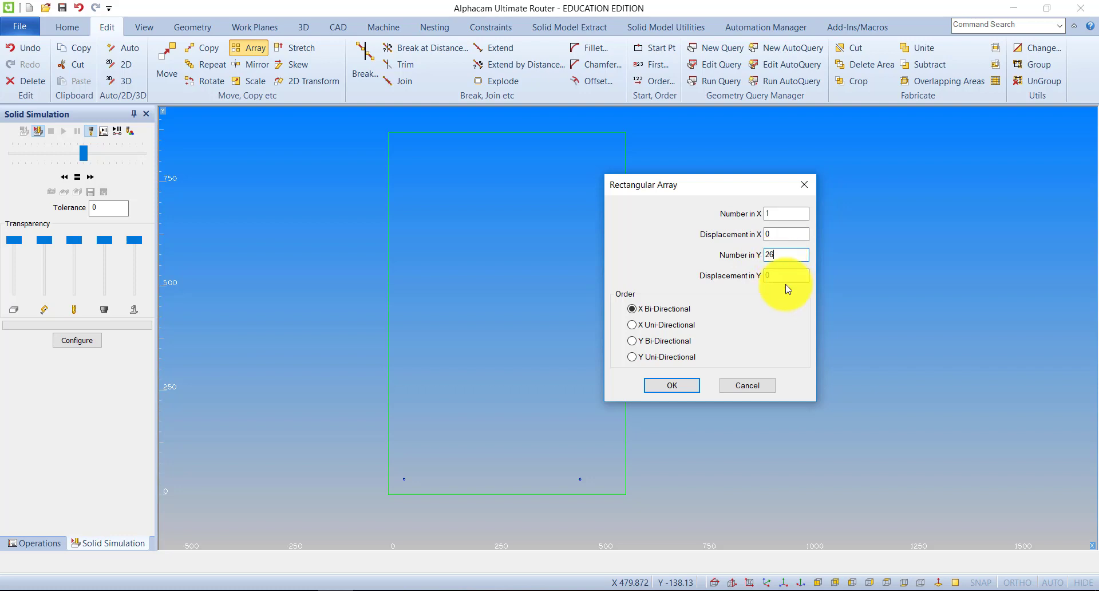
left_click(777, 276)
type("32")
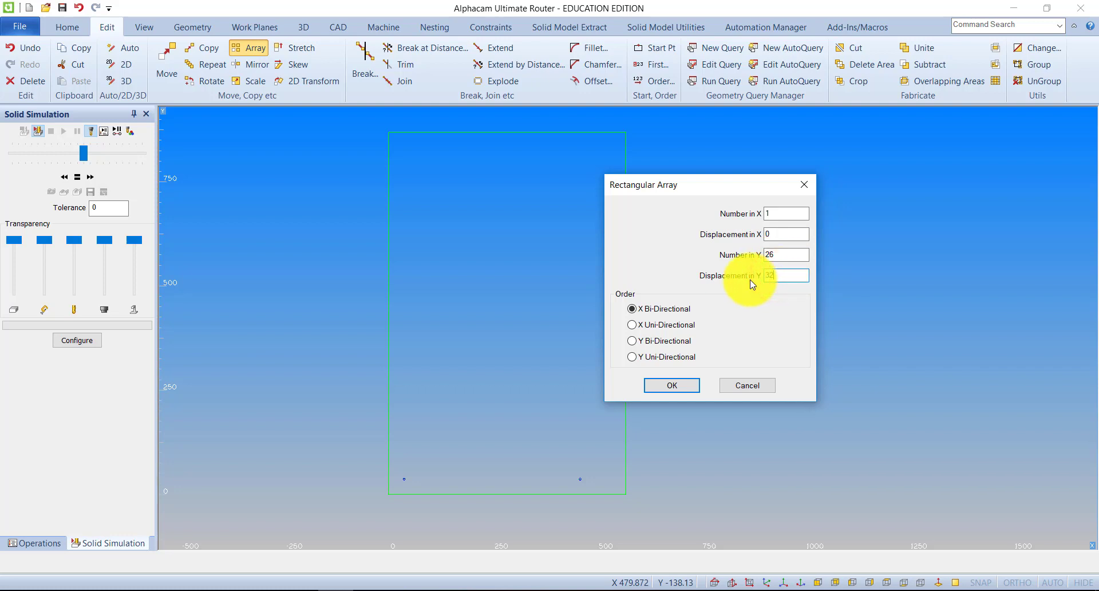
left_click(680, 385)
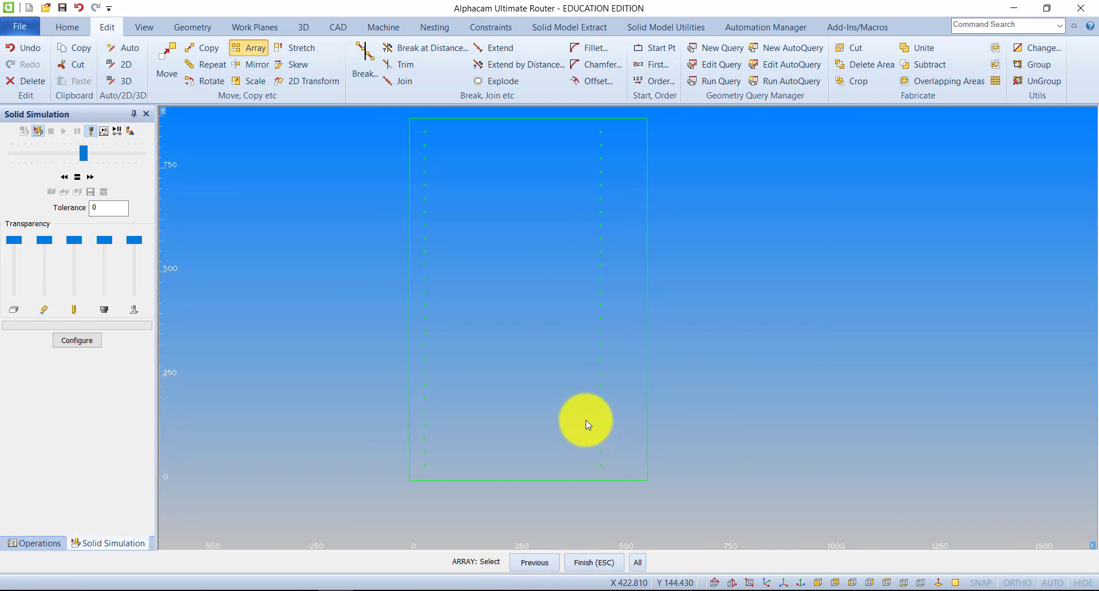
scroll(589, 403, "down", 2)
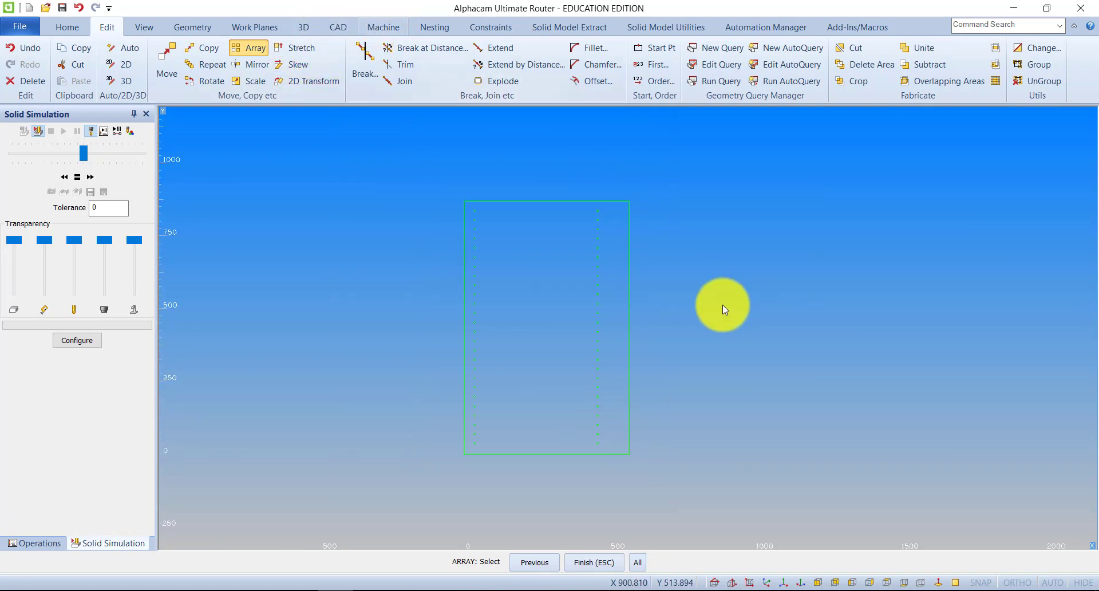
scroll(652, 292, "up", 2)
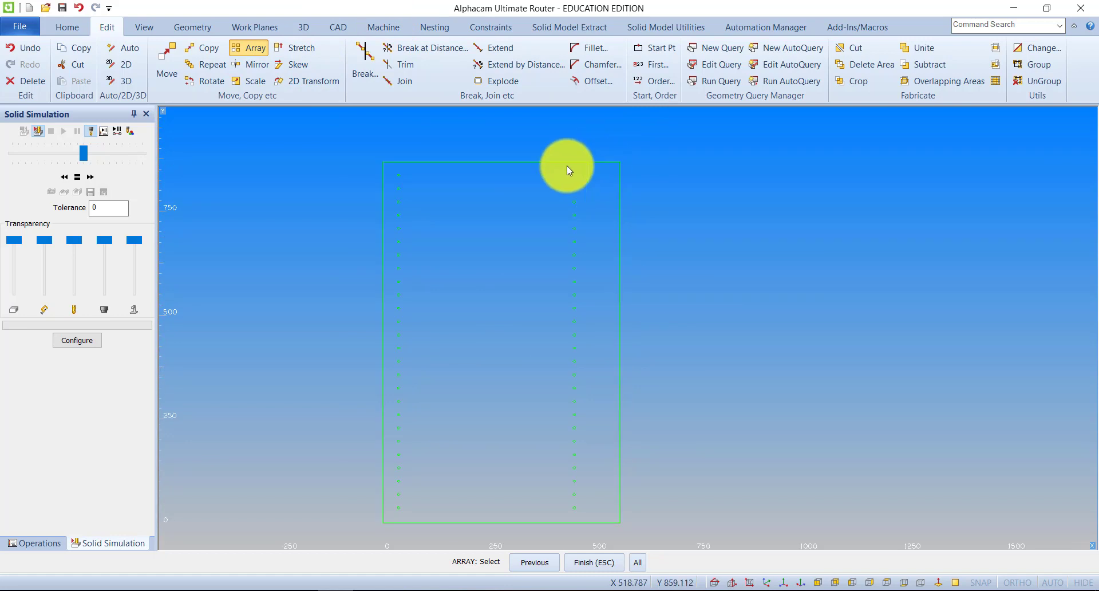
Try to offset the panel's right-hand long edge inward by 30 using the Line / Arc option.
left_click(106, 28)
left_click(595, 81)
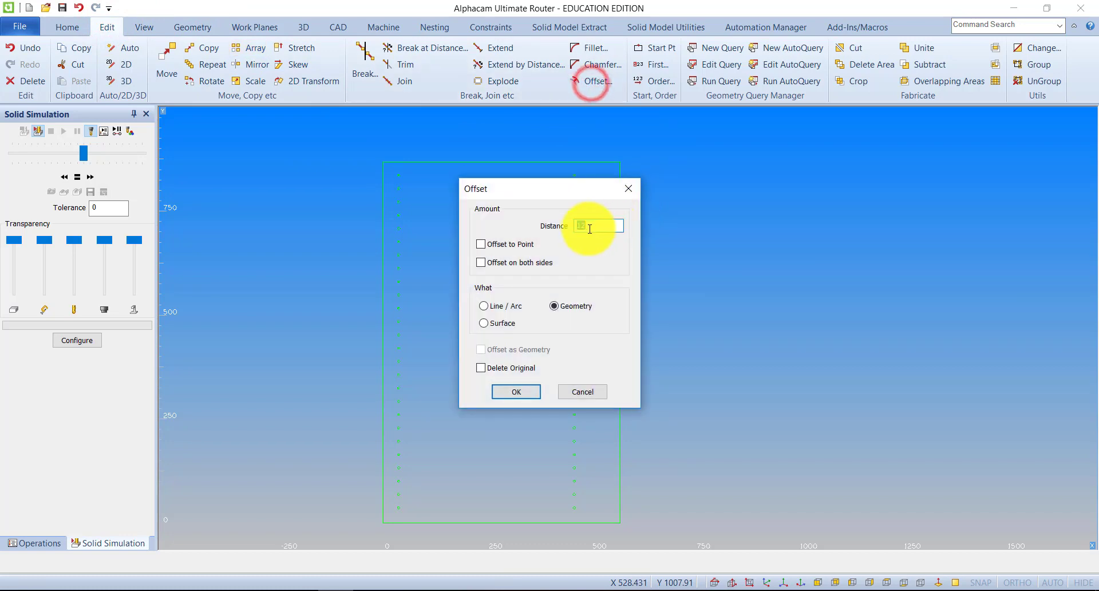
left_click(492, 309)
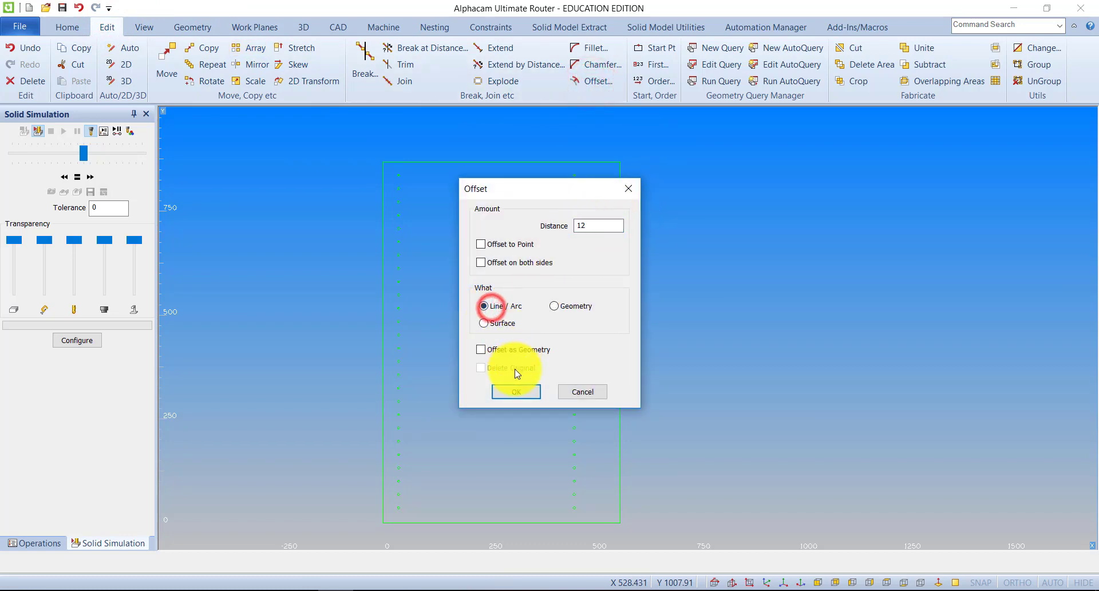
double_click(601, 223)
type("30")
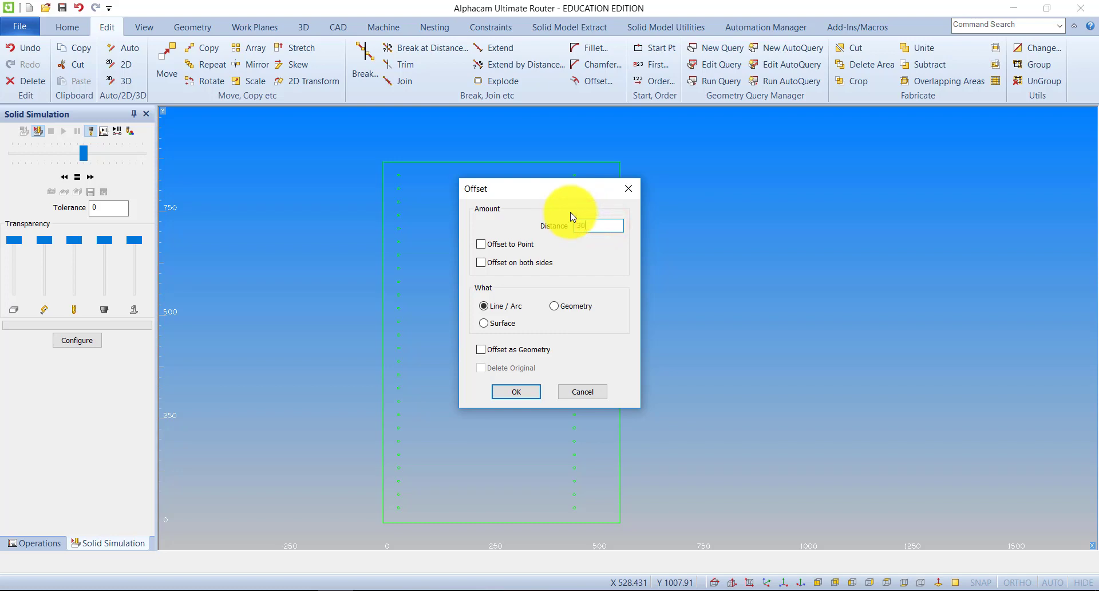
left_click(521, 392)
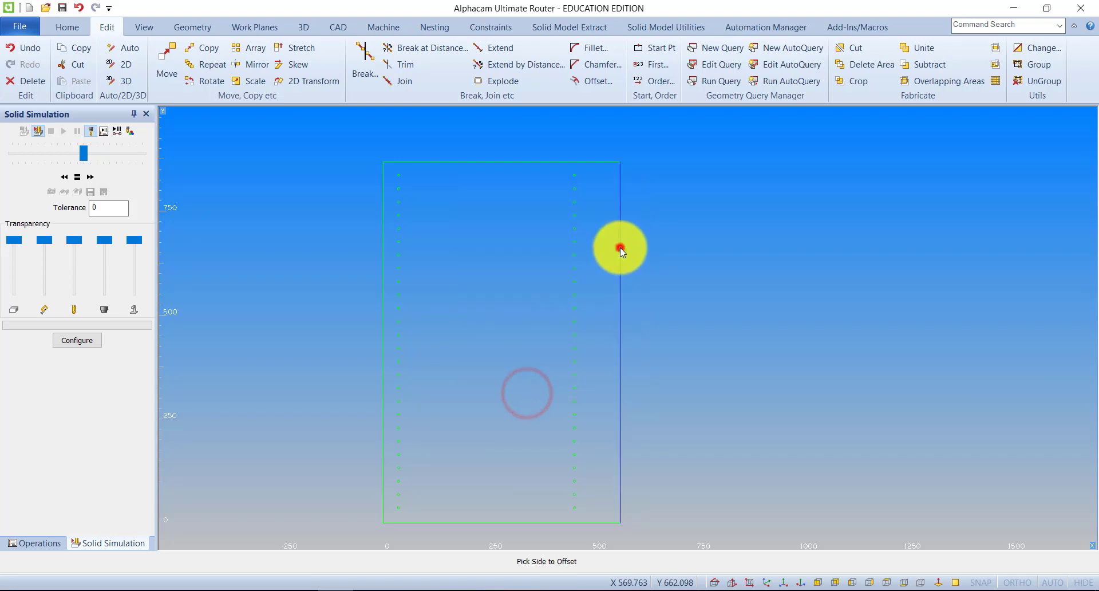
left_click(603, 249)
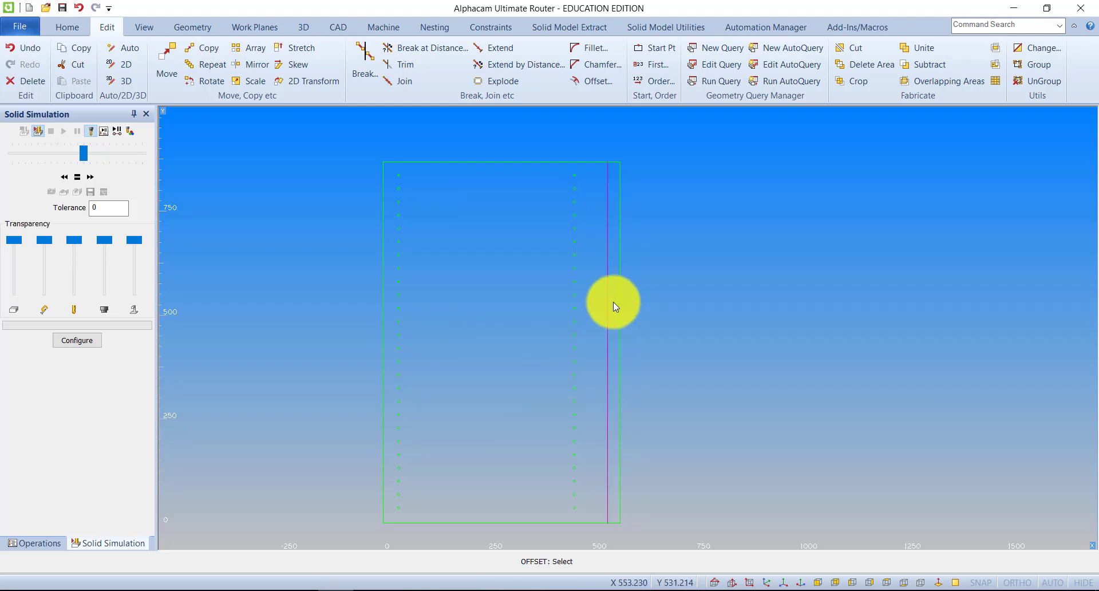
right_click(550, 315)
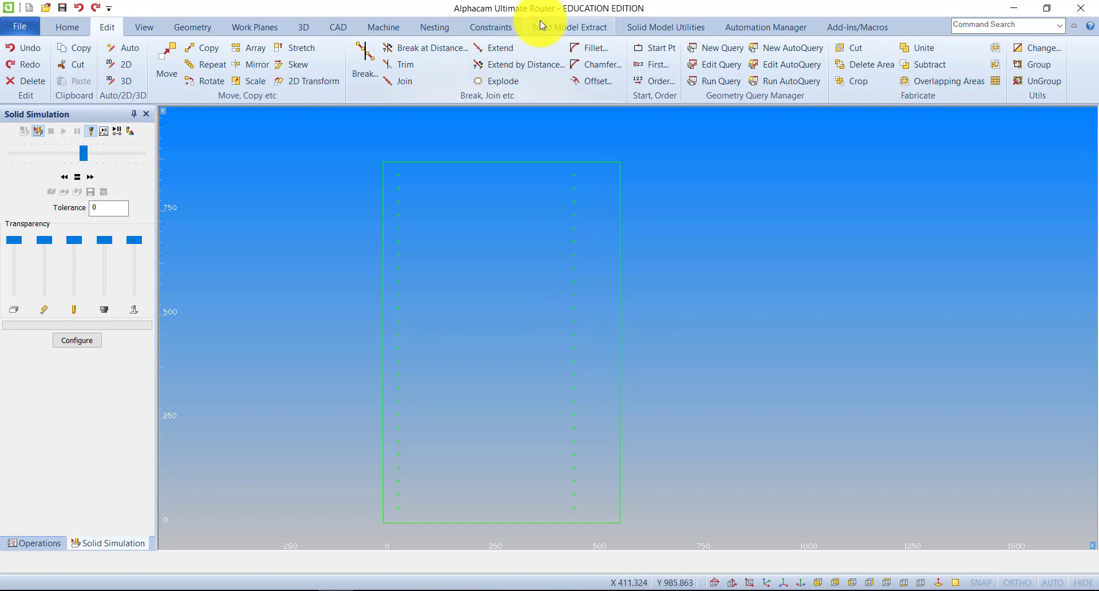
Offset the panel's right-hand long edge inward by 30 as a line, with Offset as Geometry enabled.
left_click(591, 81)
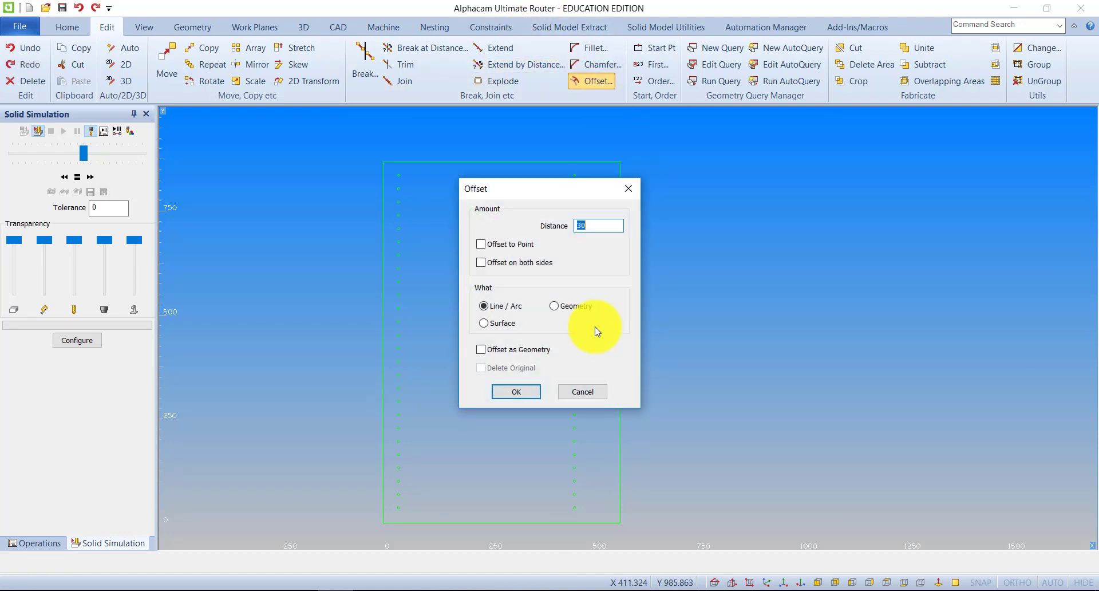
left_click(480, 350)
left_click(516, 391)
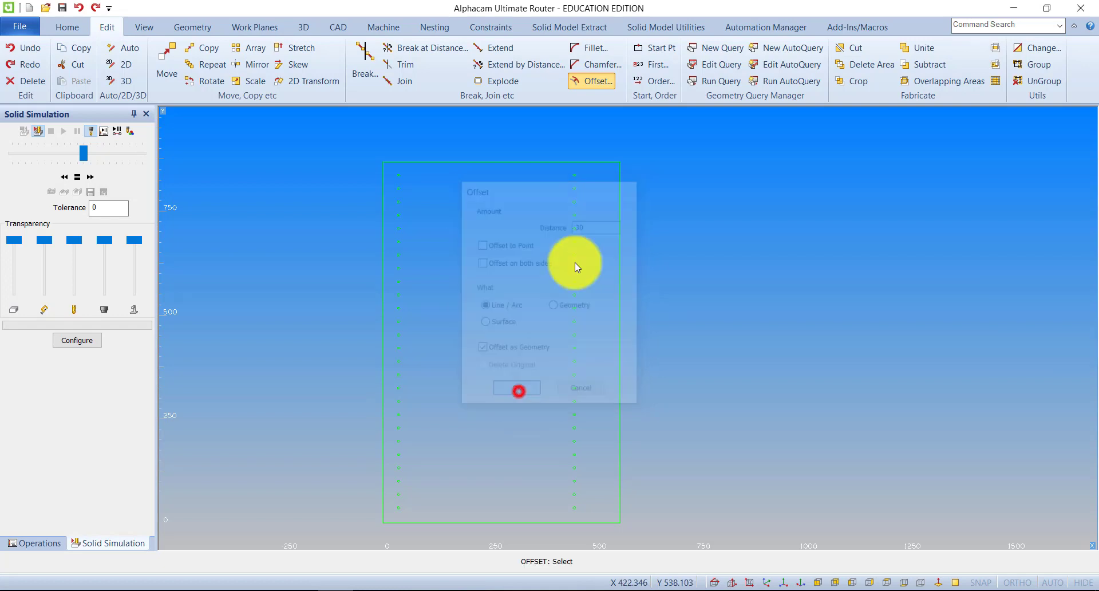
left_click(620, 228)
left_click(606, 228)
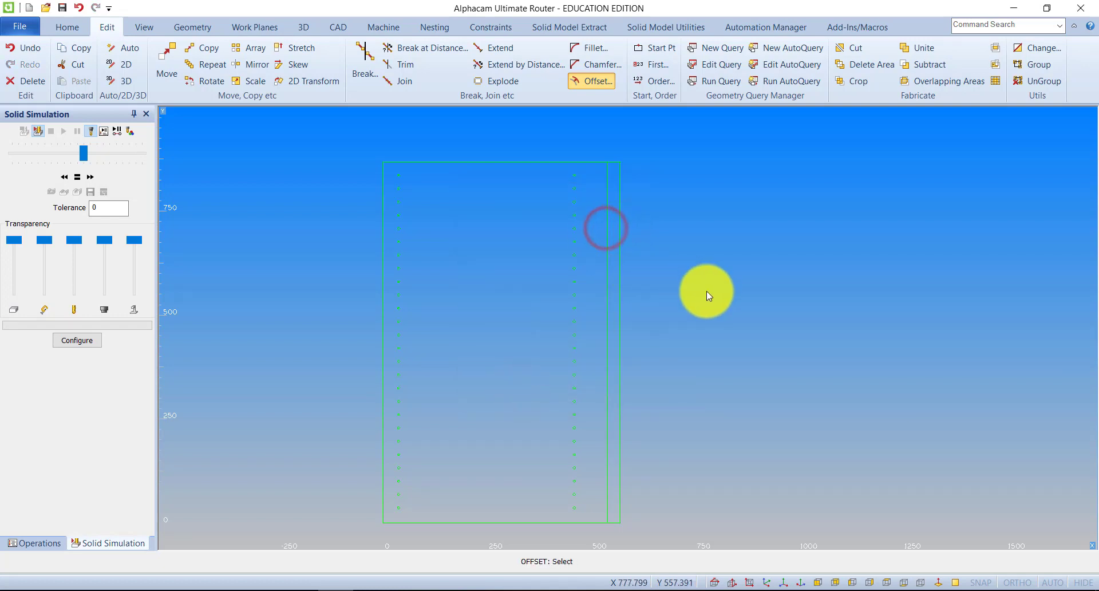
In isometric view, set the outer rectangle as the main material with top Z 0 and bottom Z -18.
left_click(145, 27)
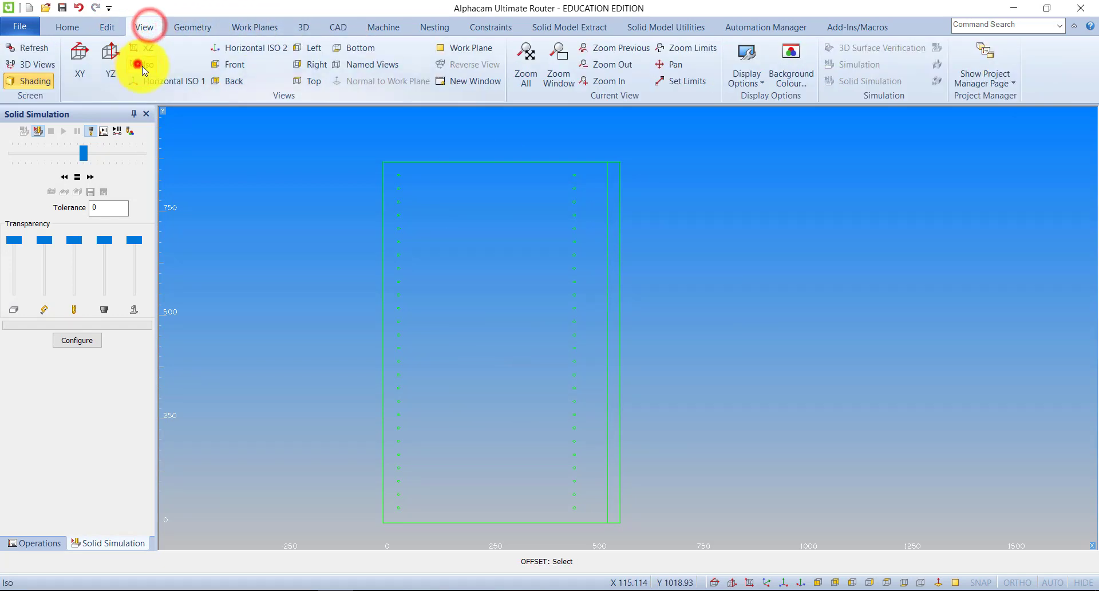
left_click(140, 64)
left_click(524, 57)
left_click(304, 27)
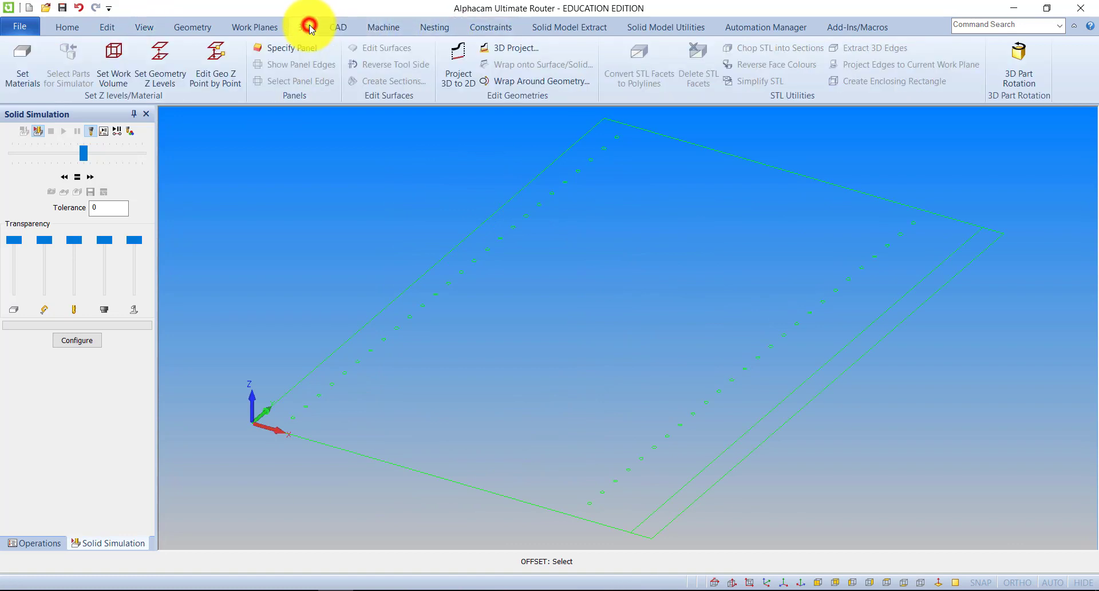
left_click(23, 60)
left_click(362, 325)
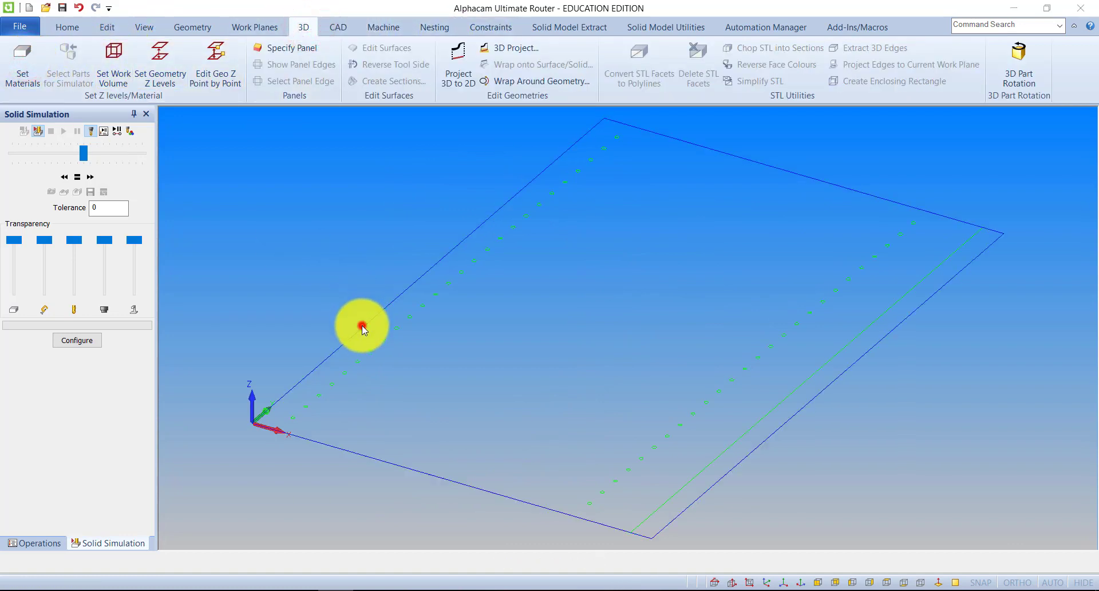
left_click(601, 227)
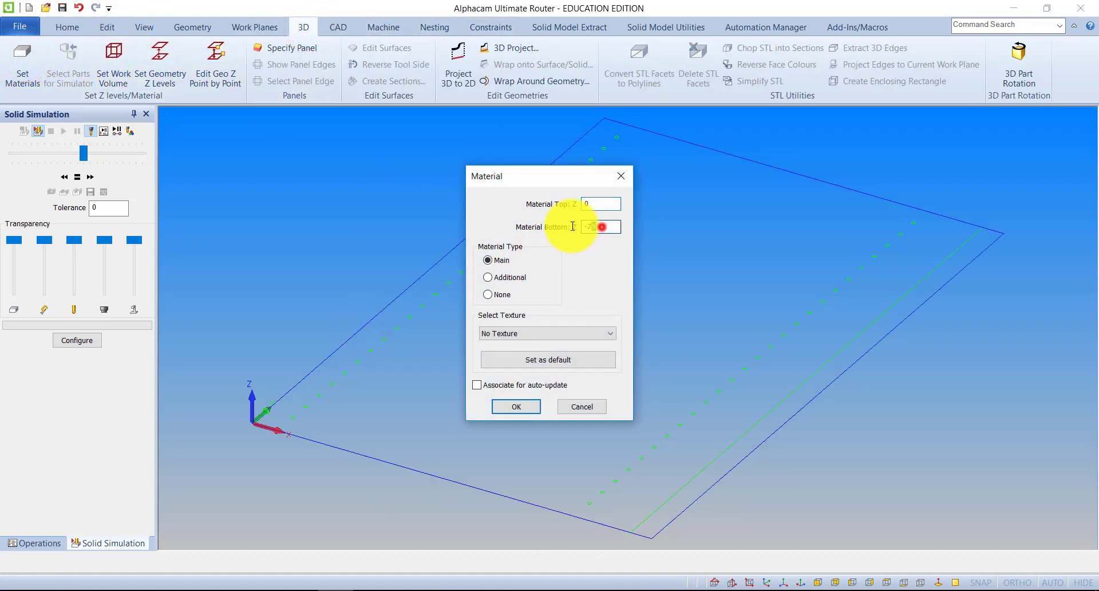
type("-18")
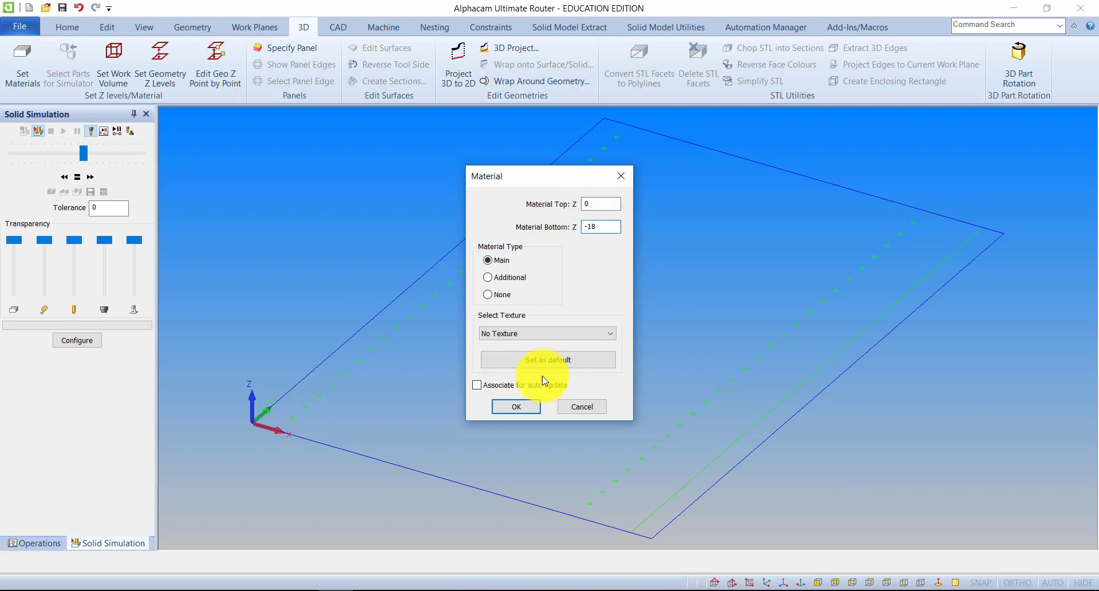
left_click(521, 407)
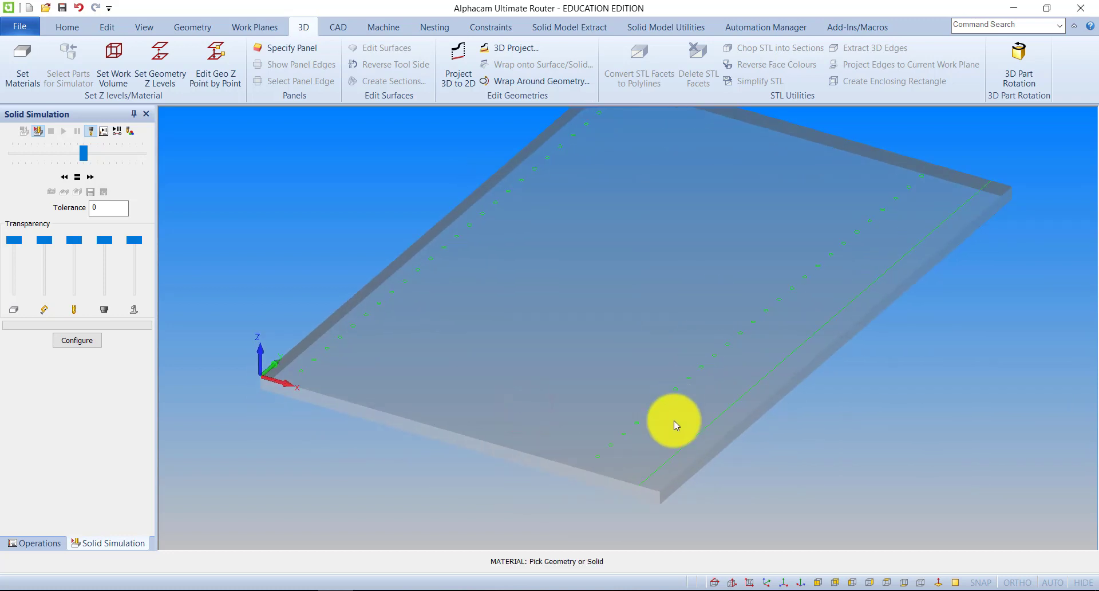
scroll(775, 431, "down", 2)
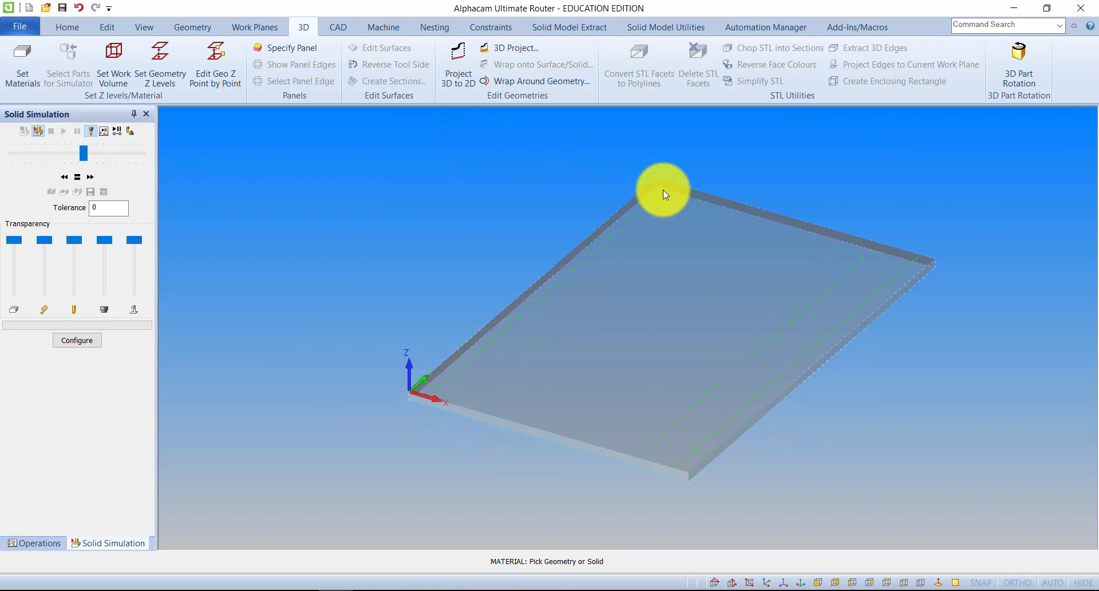
scroll(466, 375, "up", 3)
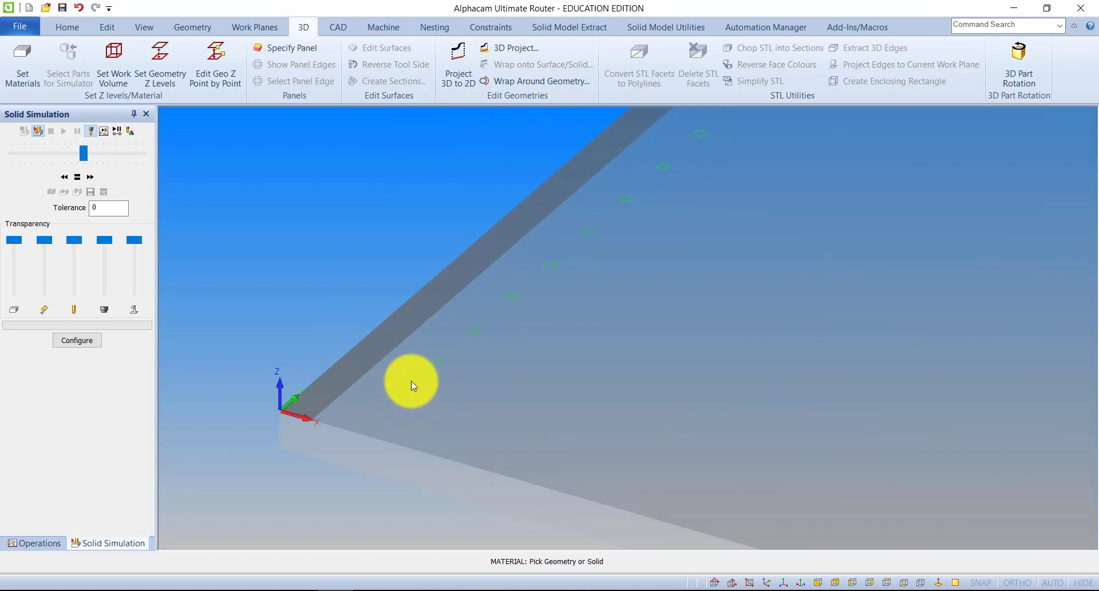
scroll(492, 325, "up", 1)
scroll(544, 312, "down", 4)
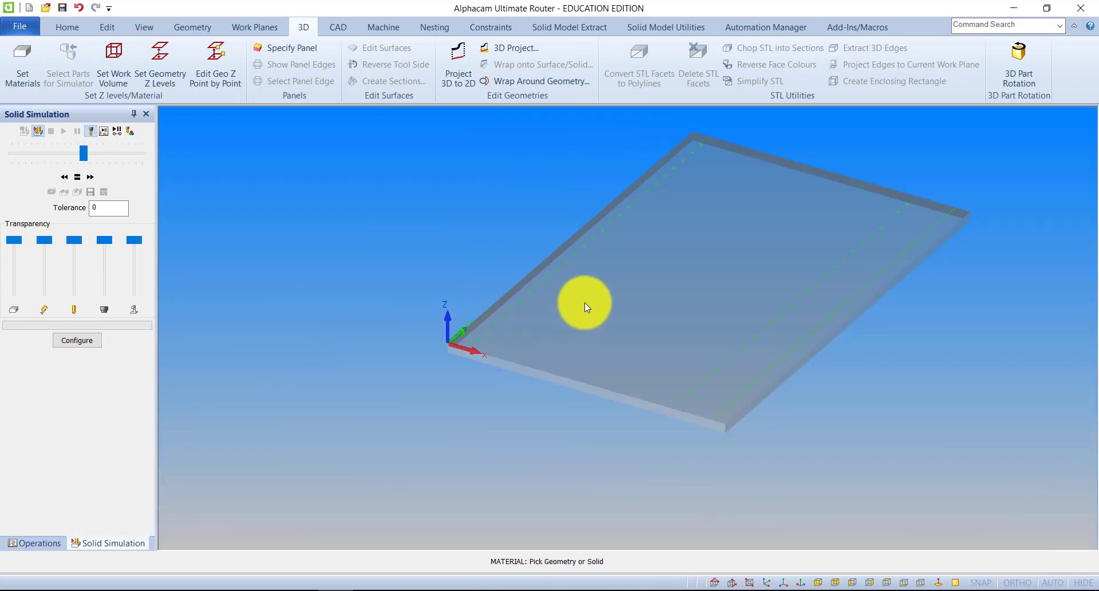
middle_click_drag(738, 285, 682, 320)
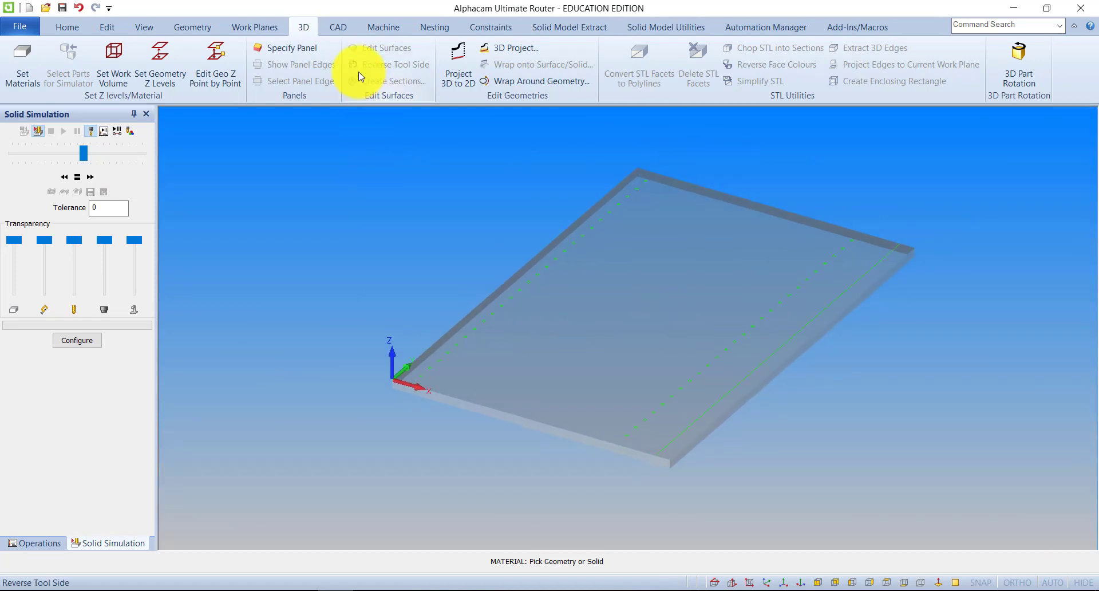
Select the Drill - 5mm tool from the tool library and accept it as the current tool.
left_click(383, 27)
left_click(33, 50)
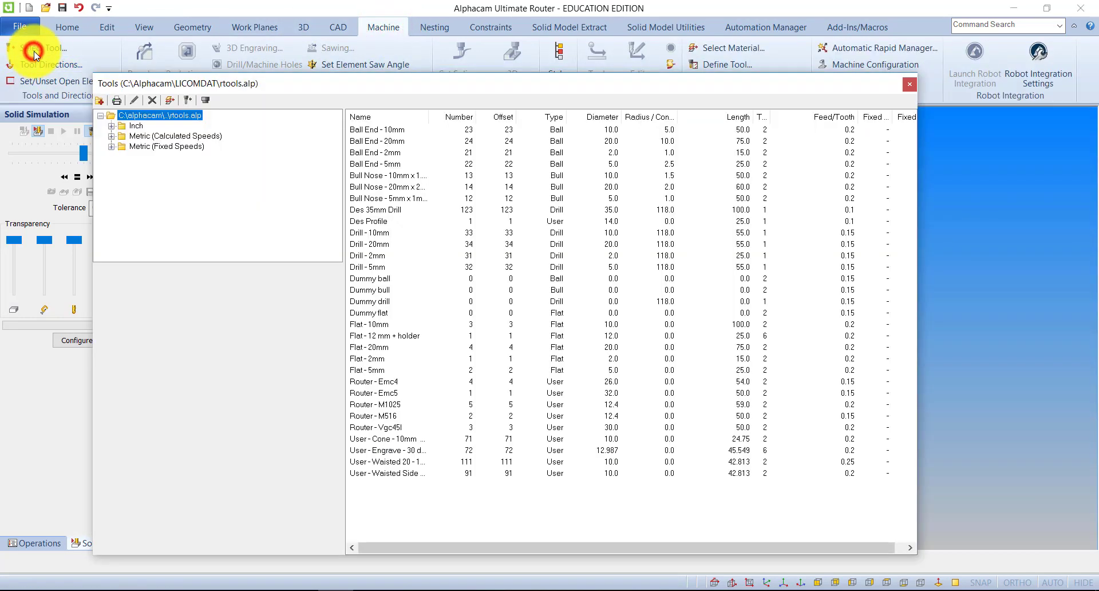
double_click(371, 268)
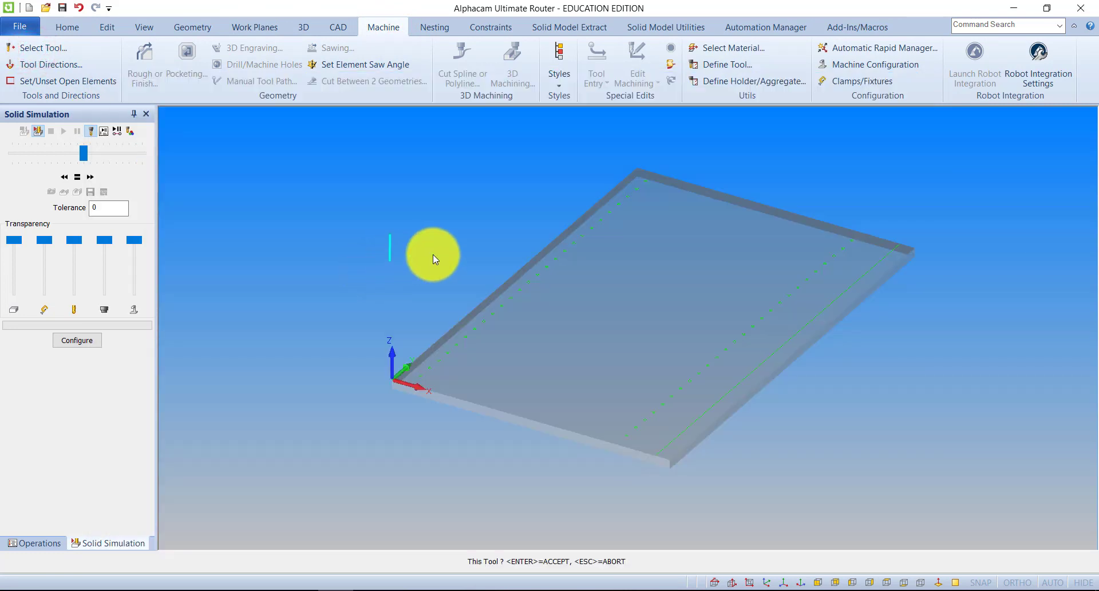
left_click(515, 276)
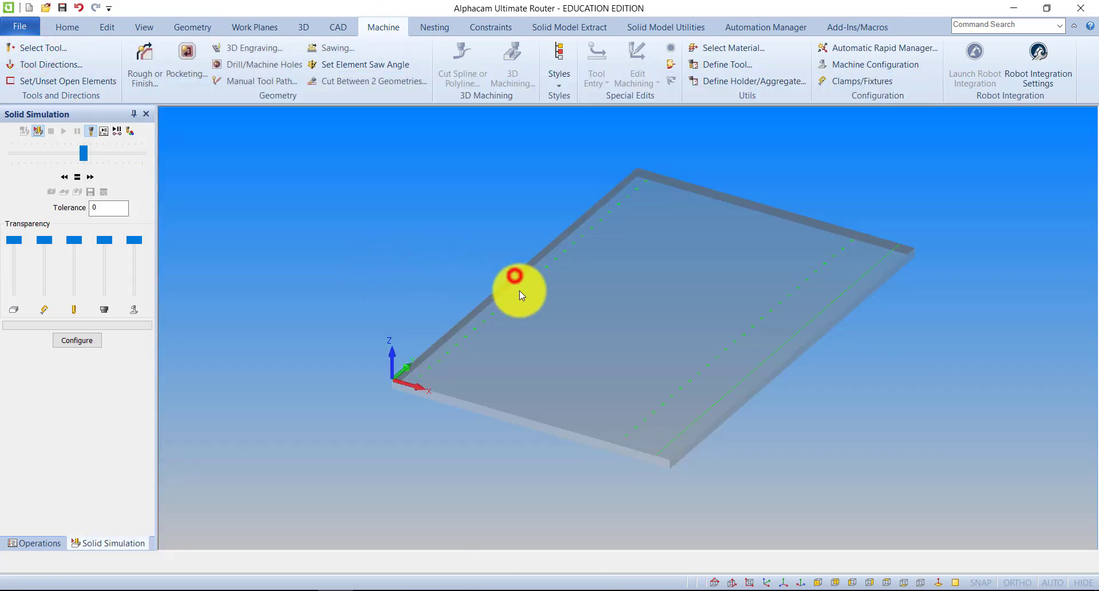
Try to drill both columns of circles using All Selected Holes, with the bottom of hole at -9.
left_click(266, 66)
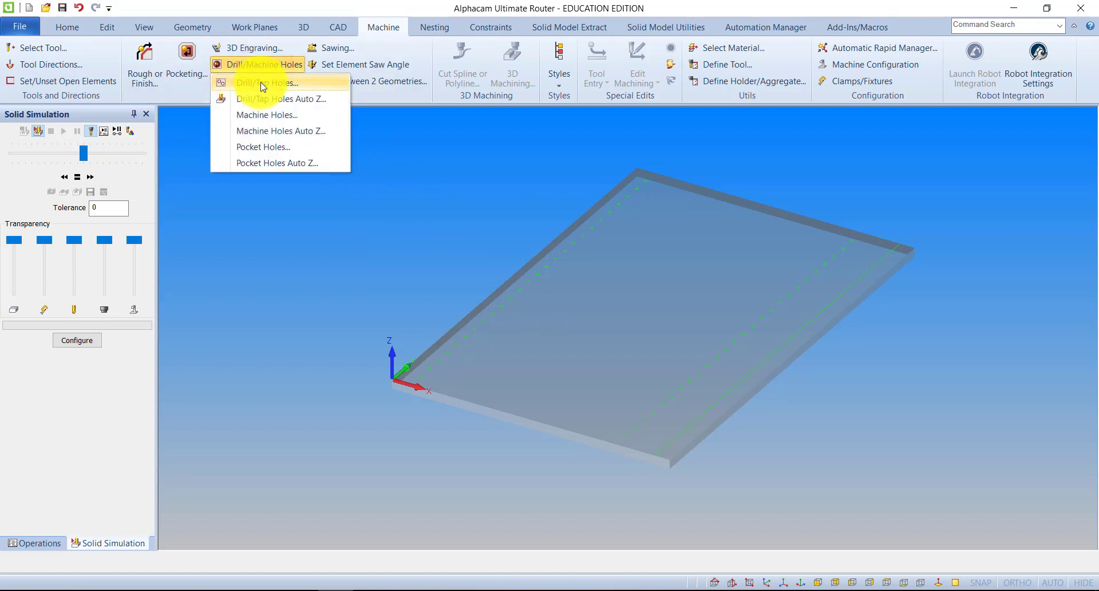
left_click(263, 84)
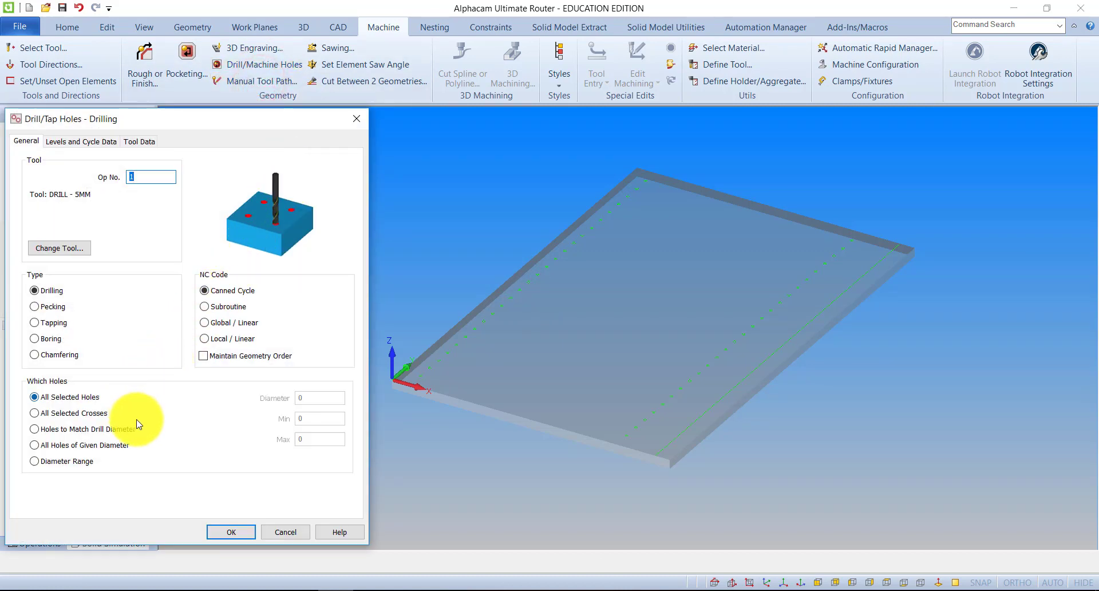
left_click(86, 143)
left_click(147, 238)
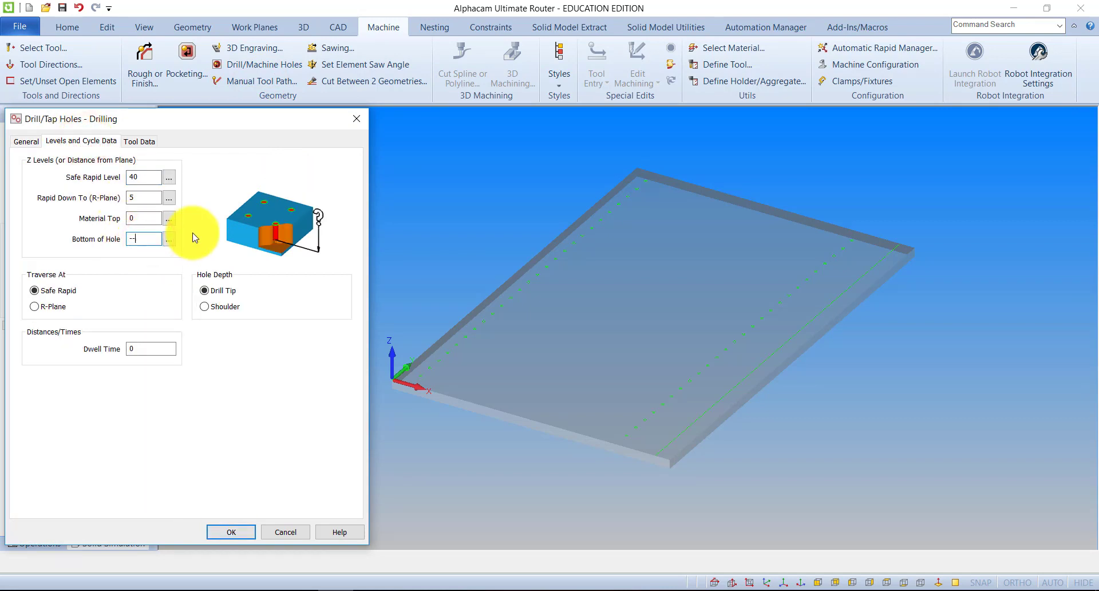
type("-9")
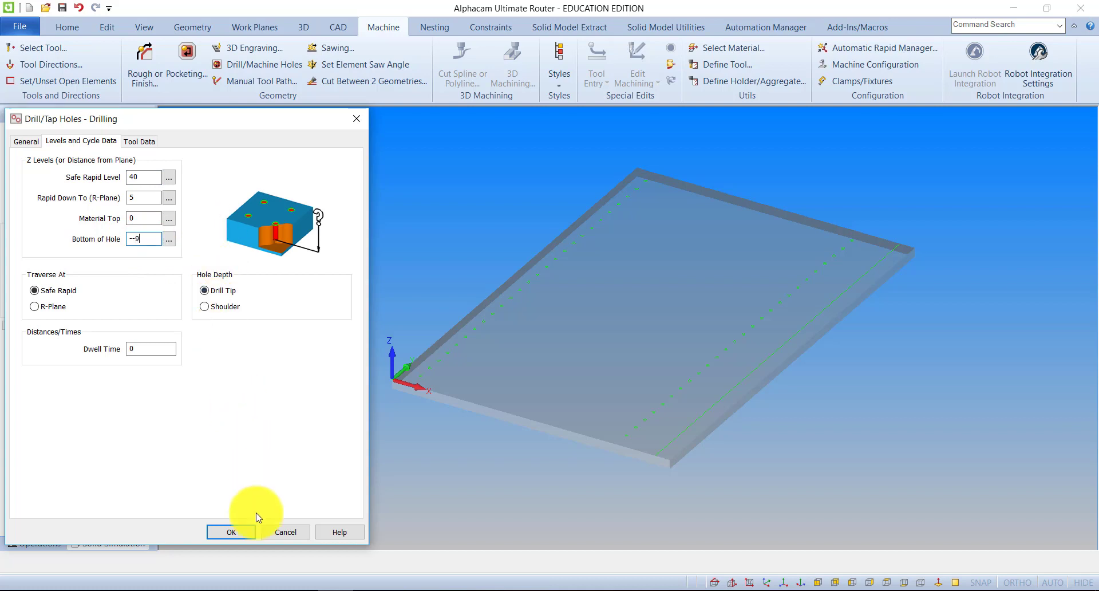
left_click(240, 532)
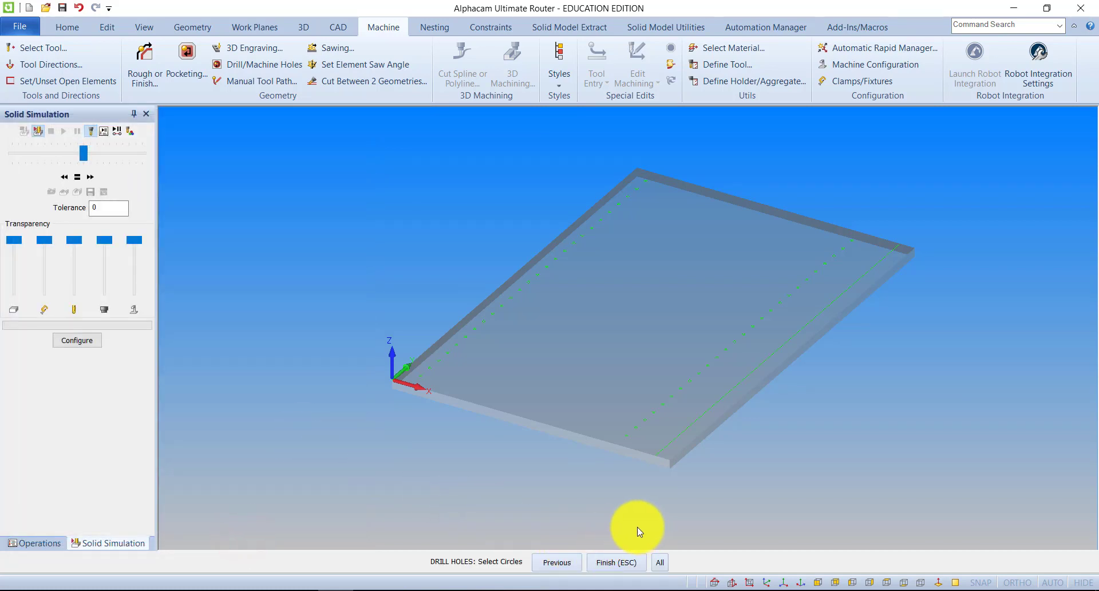
left_click(610, 561)
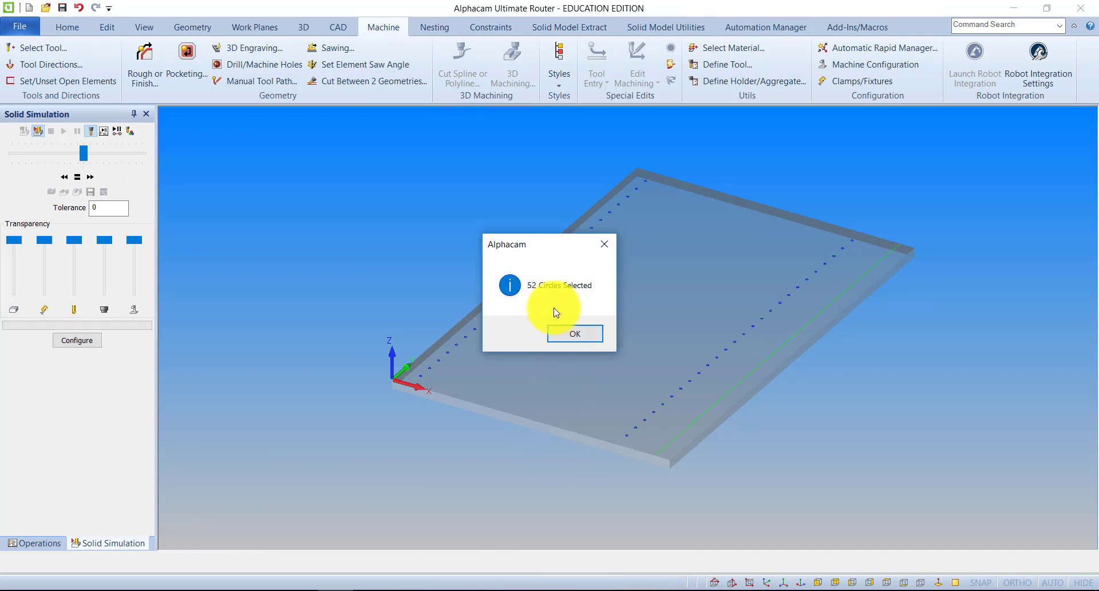
left_click(567, 335)
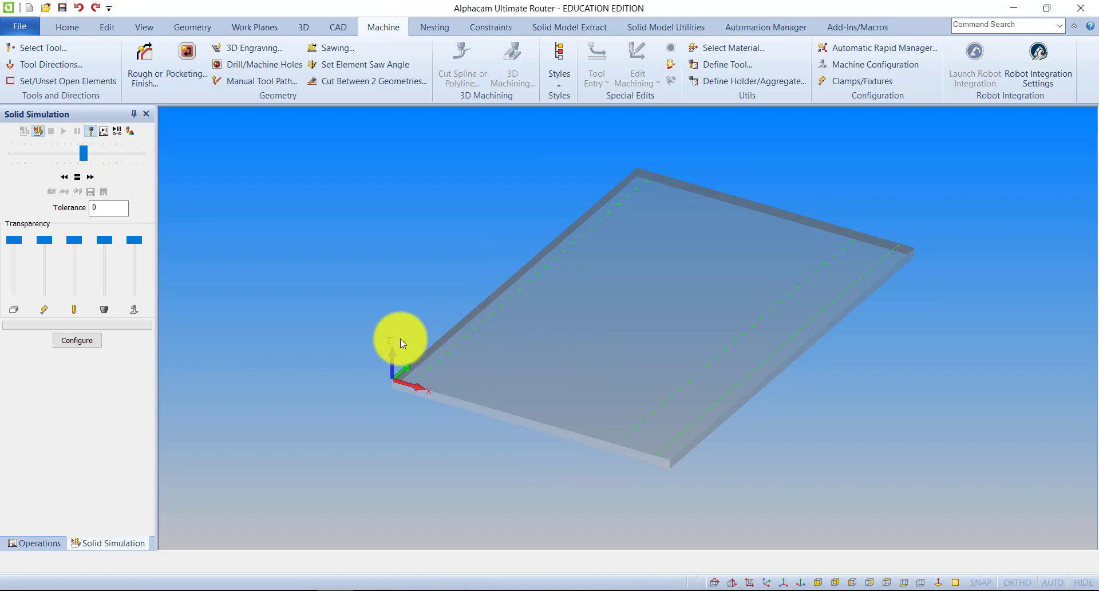
Examine the Which Holes options of the Drill/Tap Holes operation, including Holes to Match Drill Diameter, and cancel the operation.
left_click(380, 24)
left_click(256, 66)
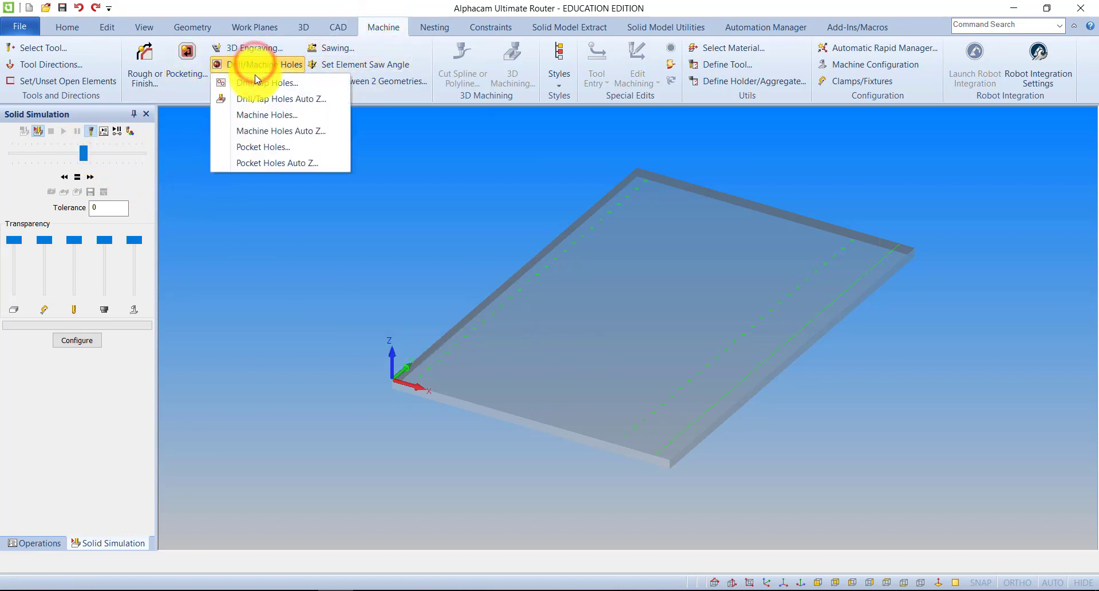
left_click(258, 84)
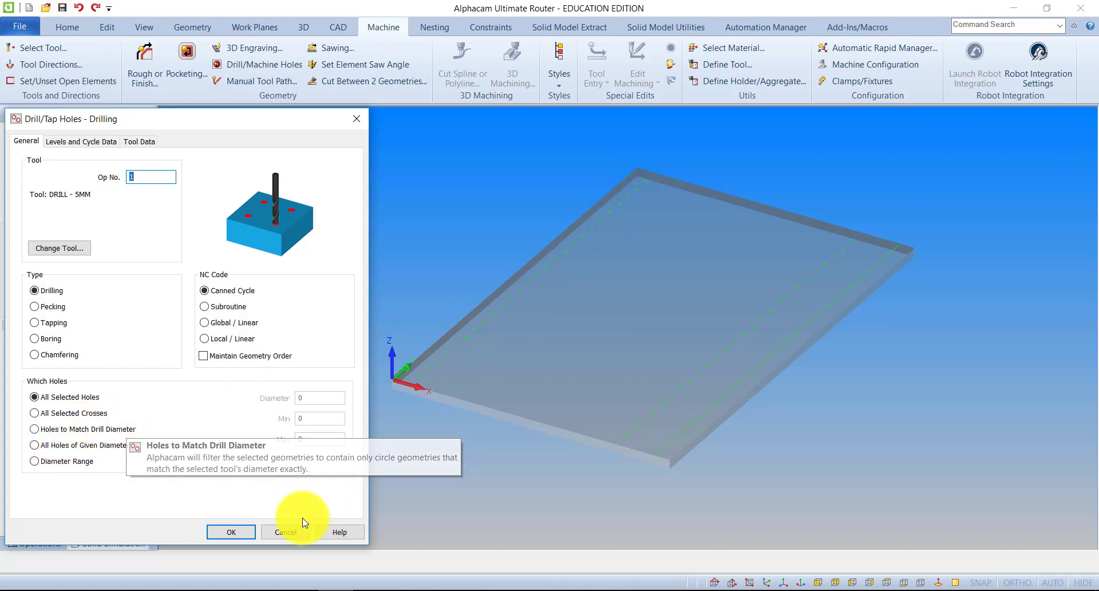
left_click(289, 530)
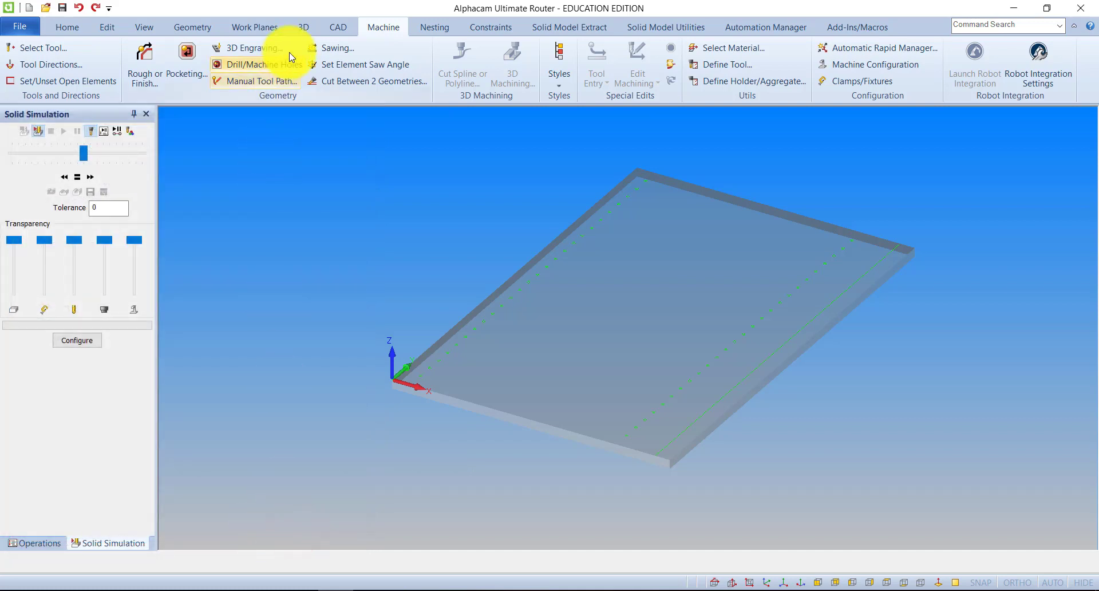
Draw five circles of 10 mm diameter scattered between the two hole columns on the panel.
left_click(197, 26)
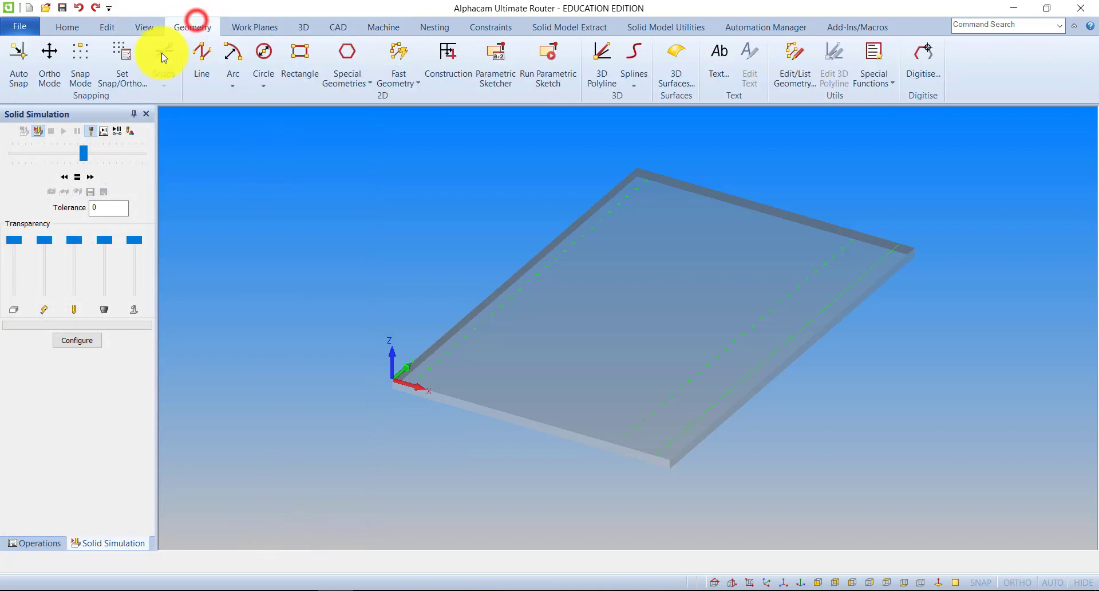
left_click(263, 52)
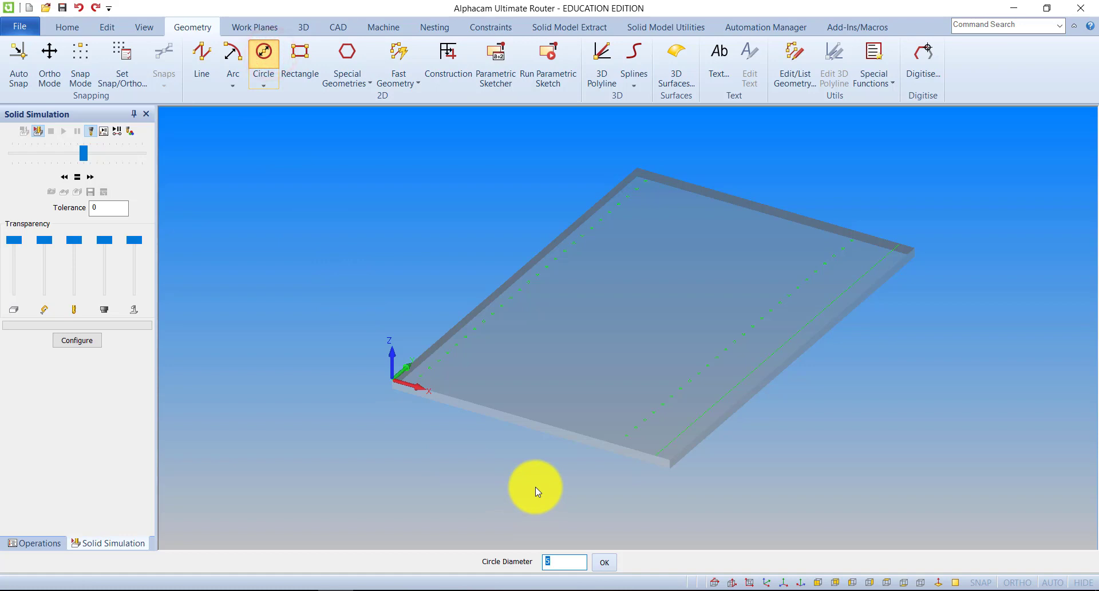
type("40")
left_click(604, 562)
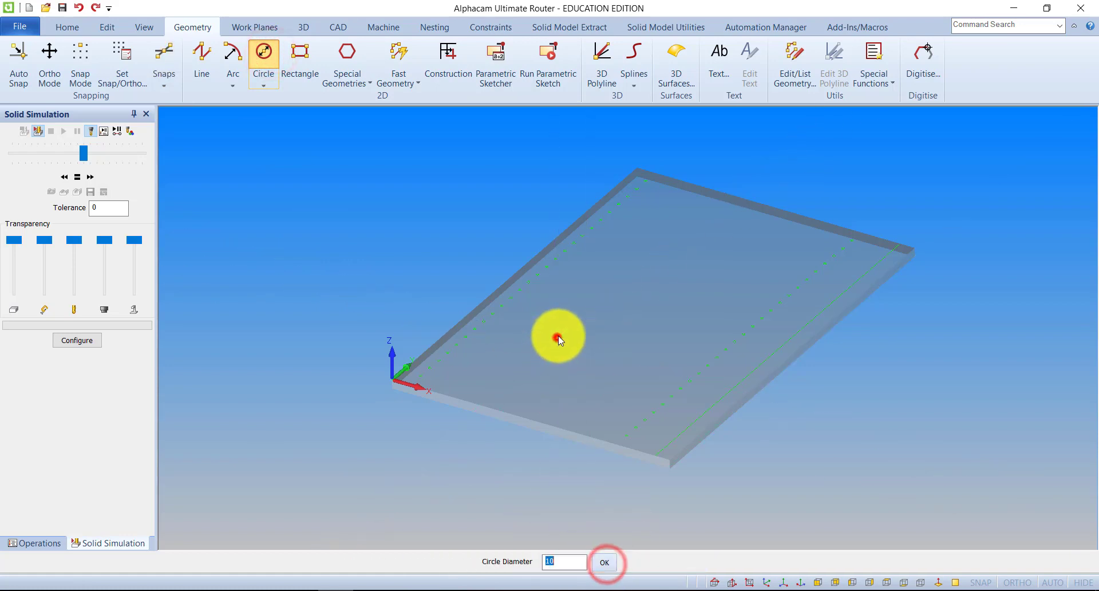
left_click(588, 292)
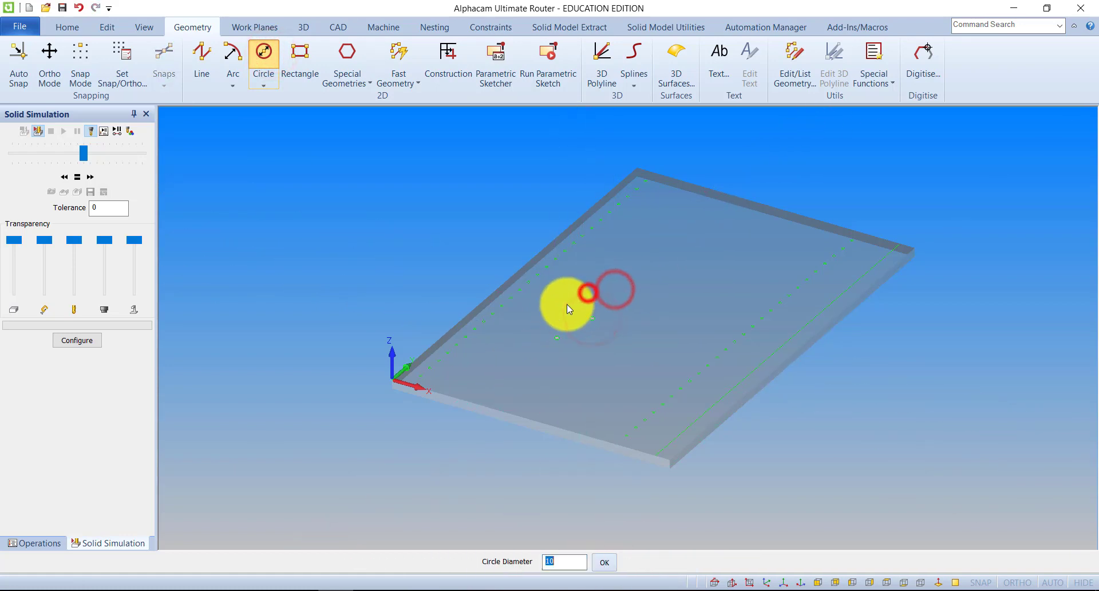
left_click(566, 305)
left_click(571, 321)
left_click(559, 304)
left_click(553, 318)
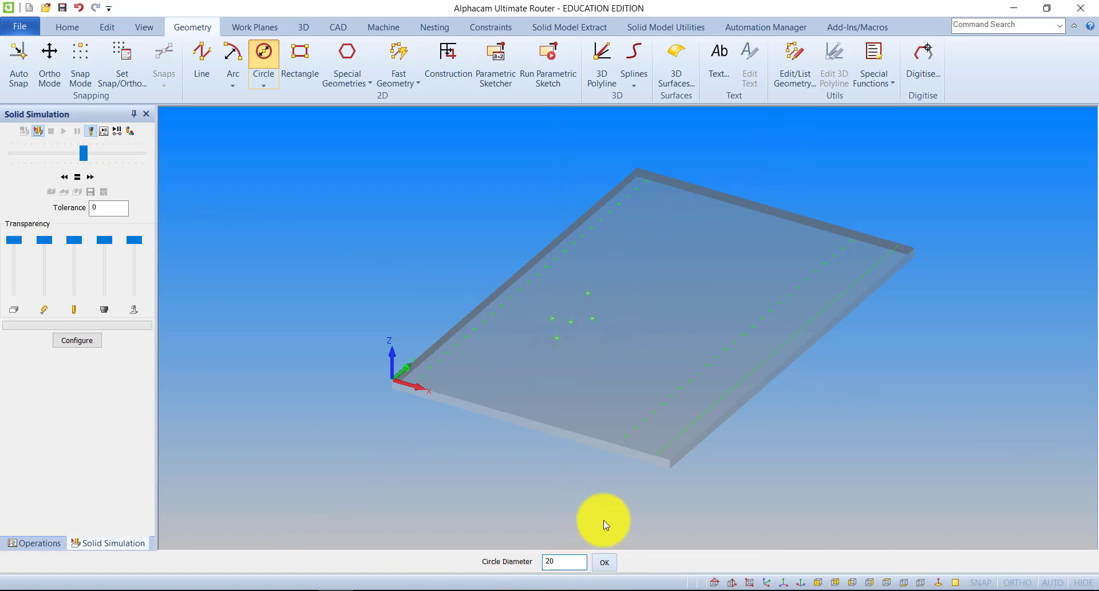
Add five circles of 20 mm diameter around the middle of the panel, beside the 10 mm circles.
left_click(623, 372)
left_click(641, 320)
left_click(643, 277)
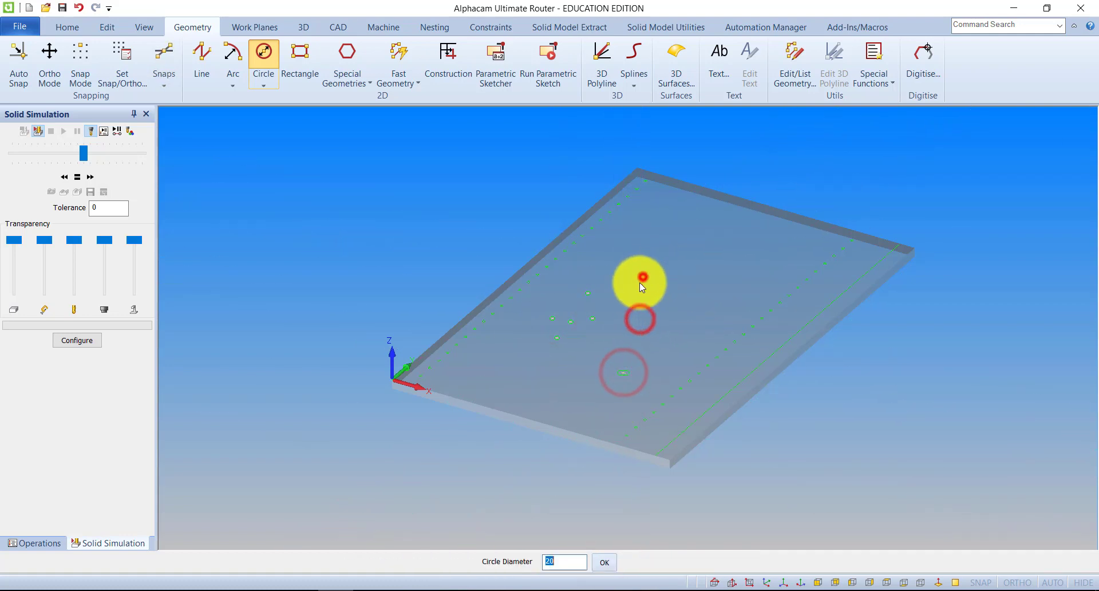
left_click(649, 305)
left_click(630, 318)
left_click(650, 298)
left_click(666, 277)
left_click(654, 293)
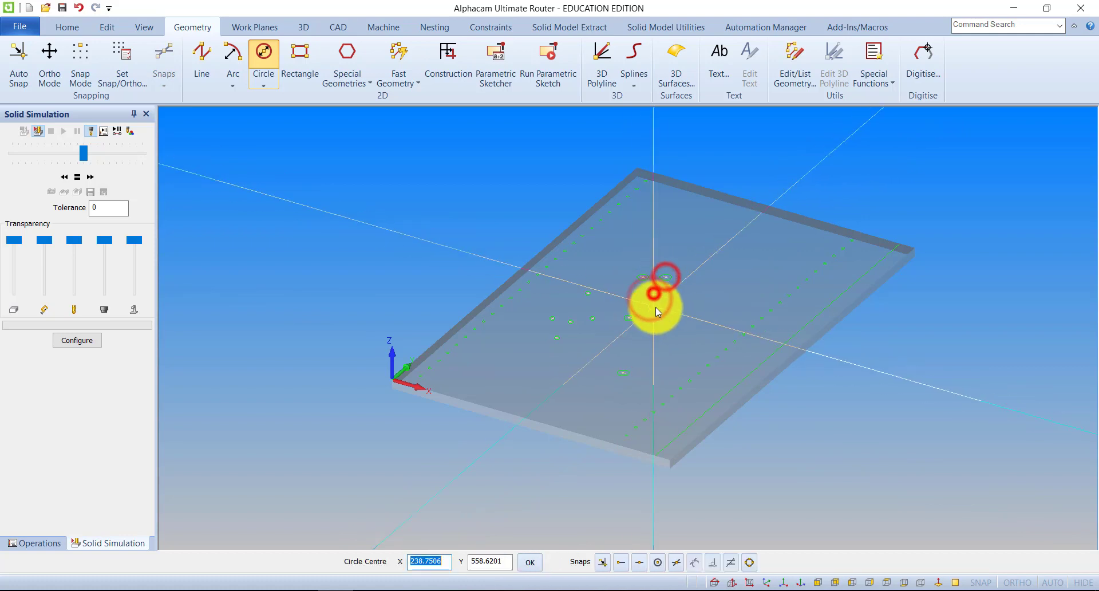
left_click(660, 305)
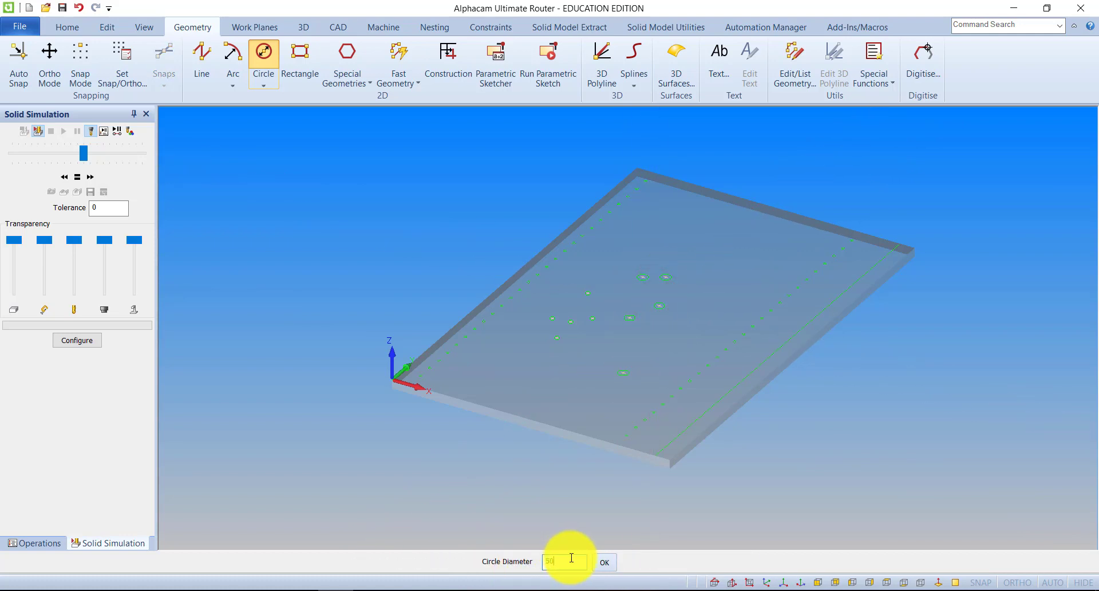
Place three circles of 50 mm diameter in a row near the panel's far edge and end the circle command.
type("50")
left_click(606, 563)
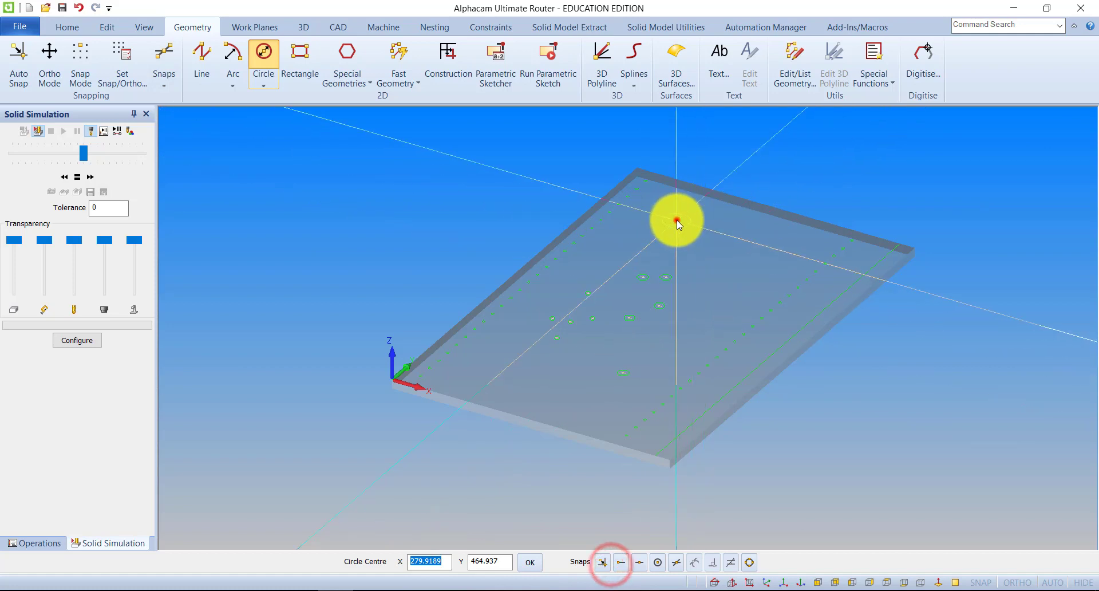
left_click(677, 221)
left_click(701, 231)
left_click(713, 228)
left_click(742, 233)
left_click(746, 242)
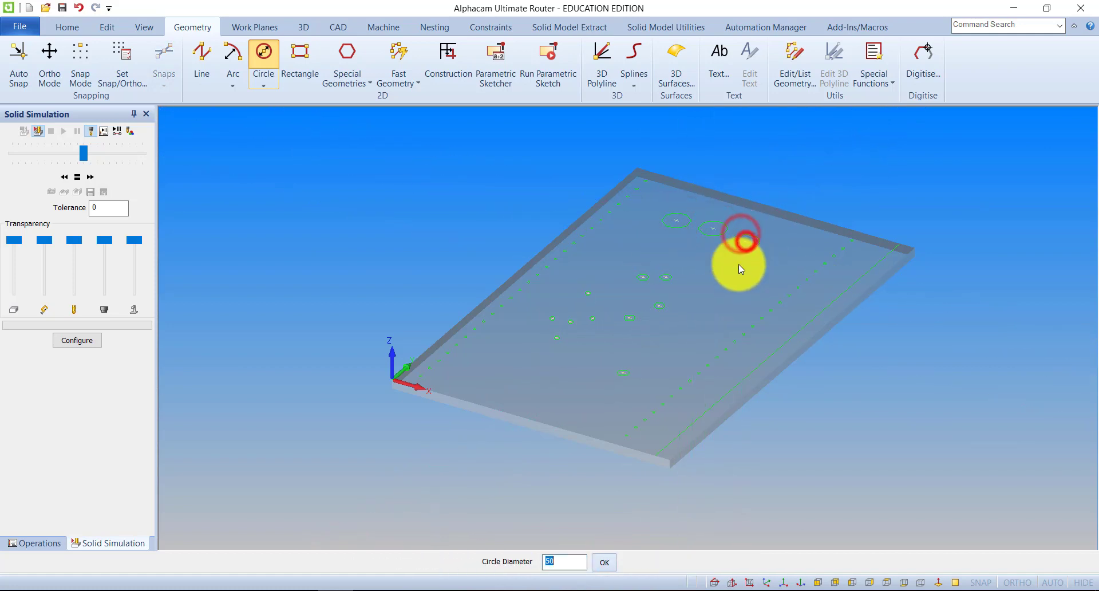
key("Return")
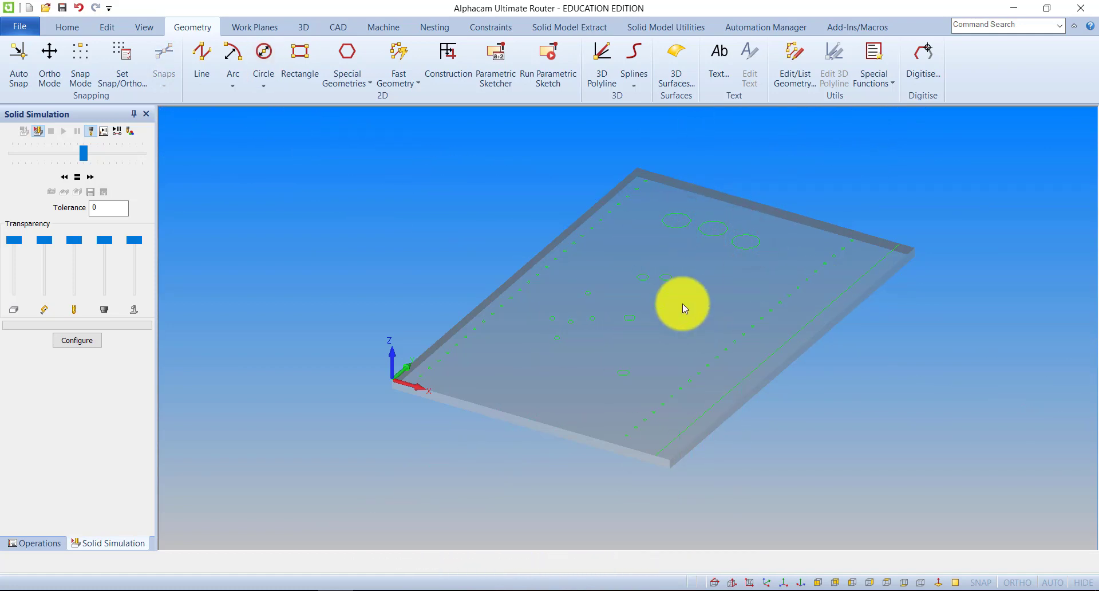
Try a Drill/Tap Holes operation with the Holes to Match Drill Diameter filter, ending the circle selection without choosing any geometry.
scroll(426, 396, "up", 2)
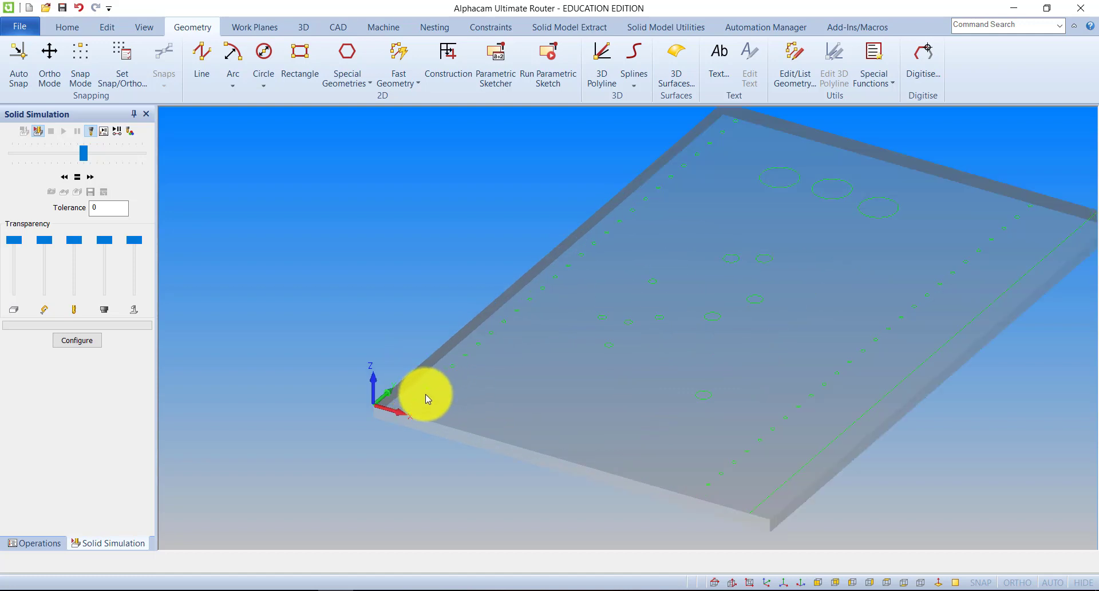
left_click(388, 28)
left_click(264, 67)
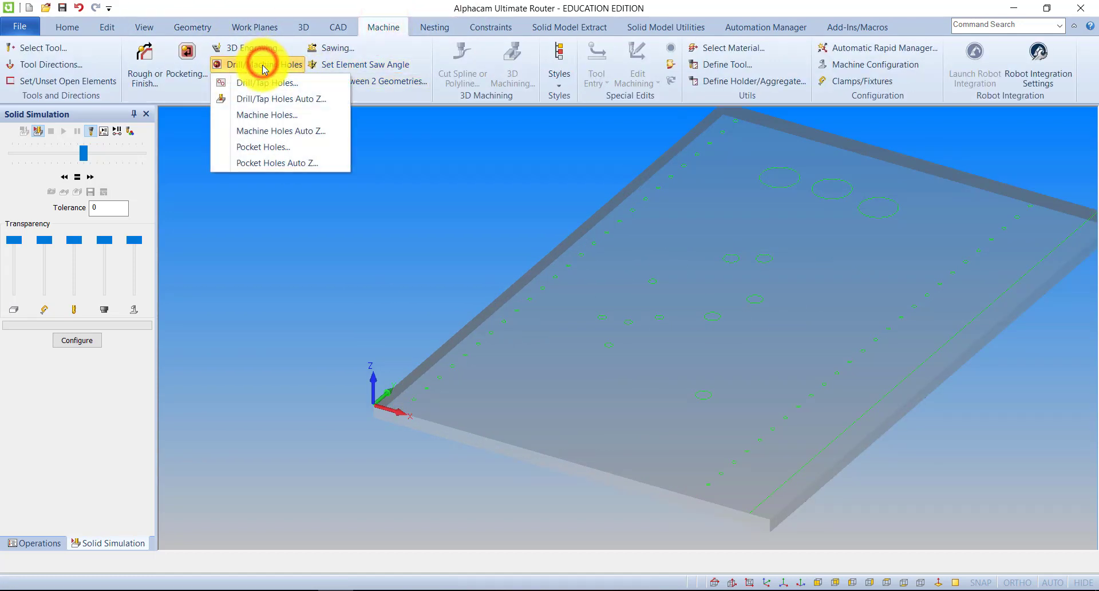
left_click(259, 83)
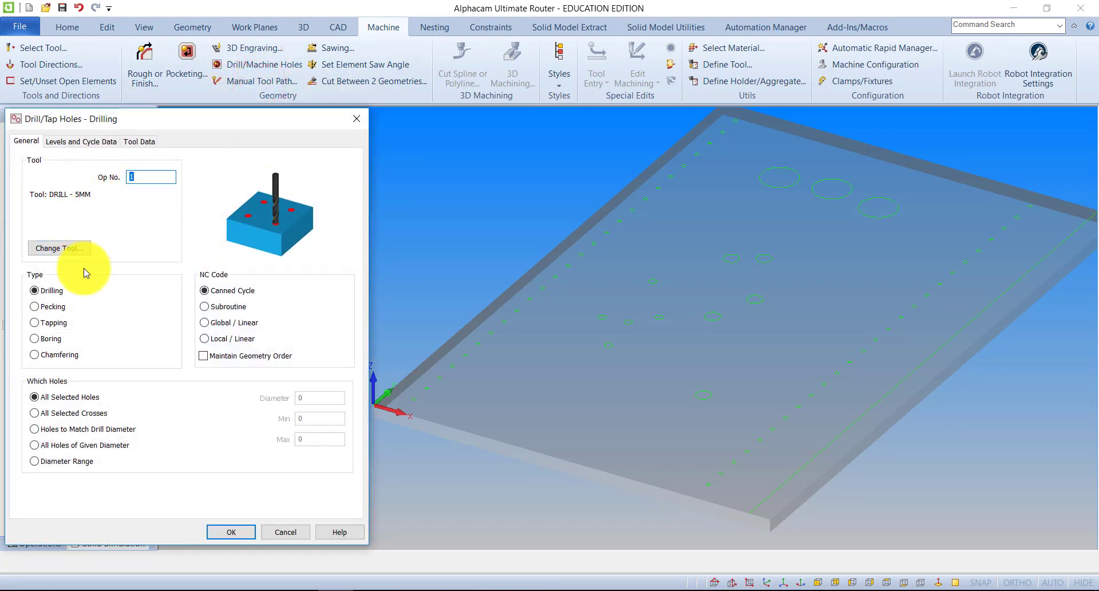
left_click(37, 428)
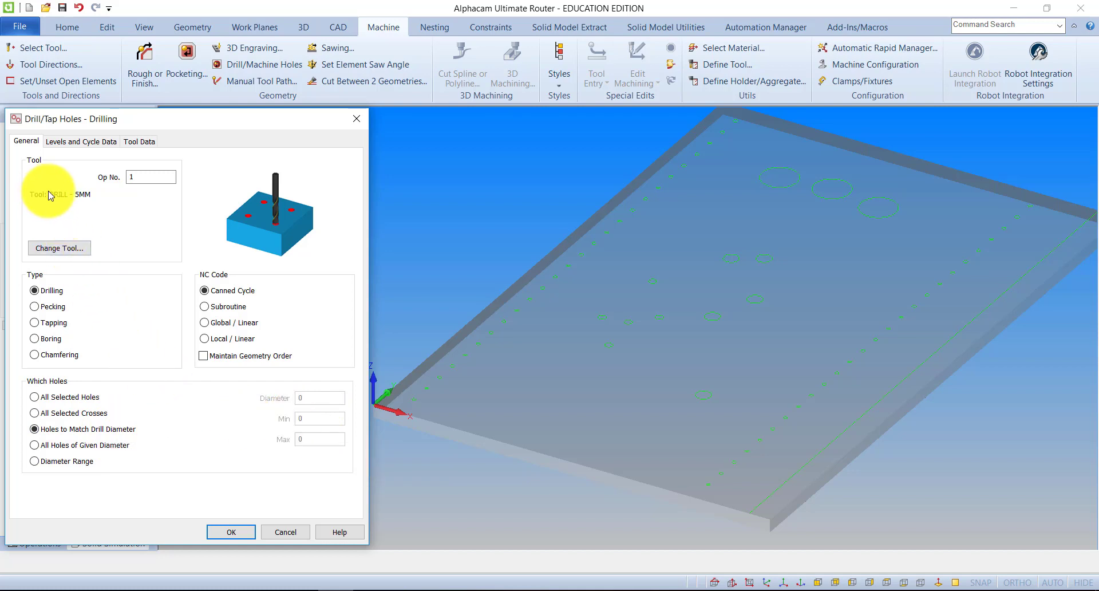
left_click(242, 530)
left_click(614, 562)
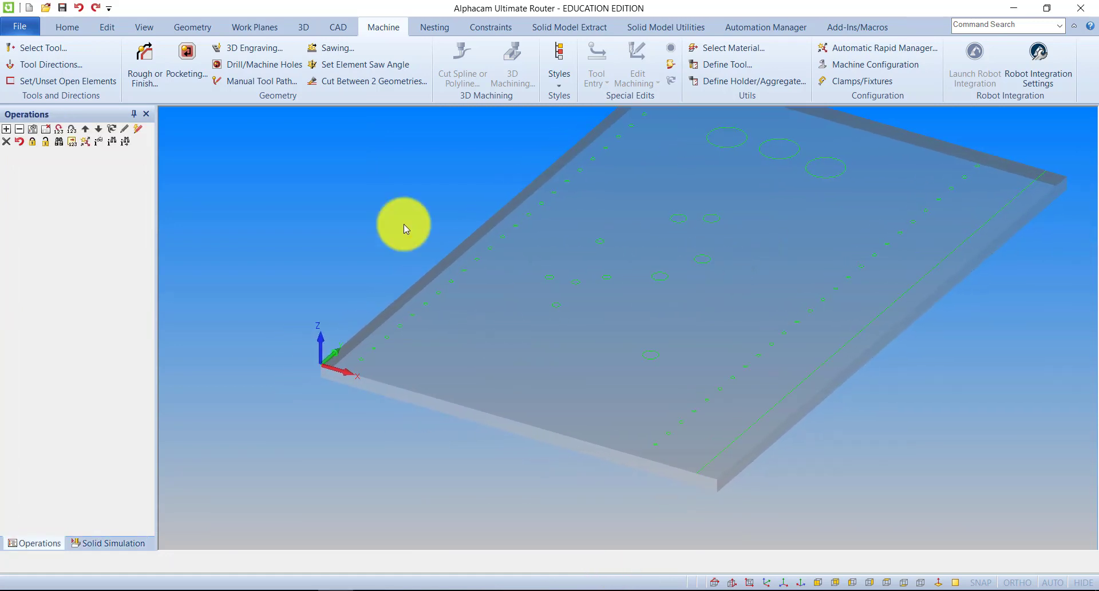
Try drilling all the geometry with the 5 mm drill, filtered by Holes to Match Drill Diameter, and undo the operation.
left_click(264, 66)
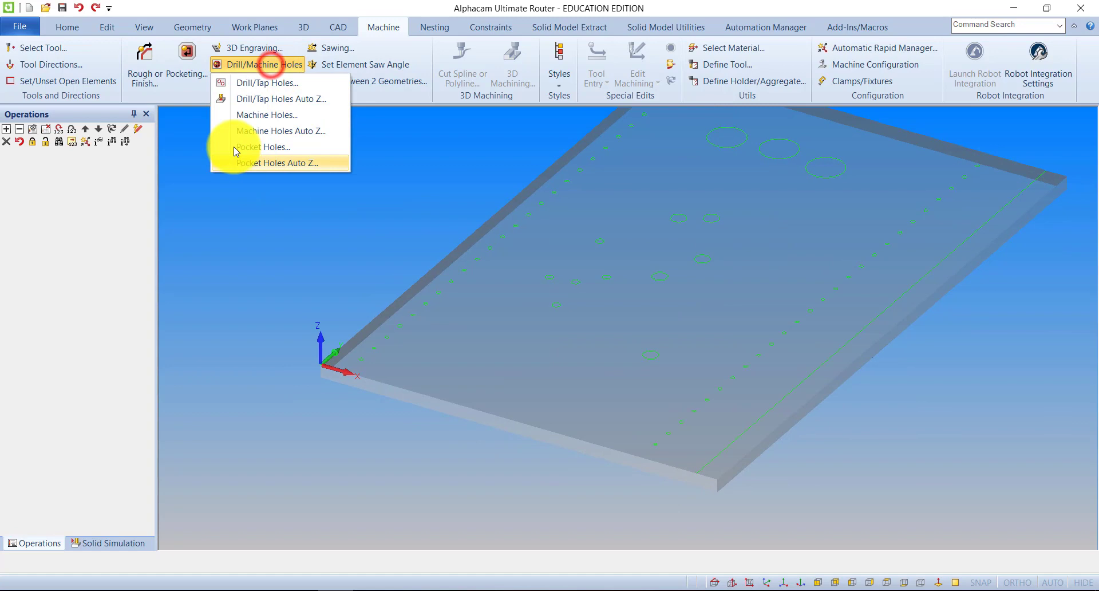
left_click(252, 85)
left_click(236, 532)
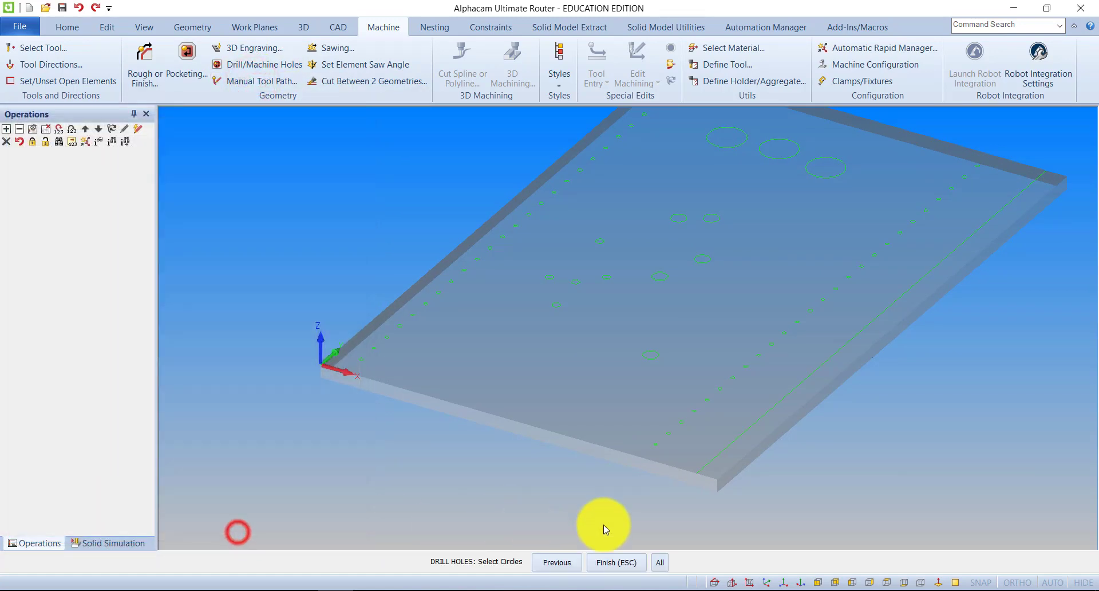
left_click(659, 562)
scroll(648, 259, "up", 1)
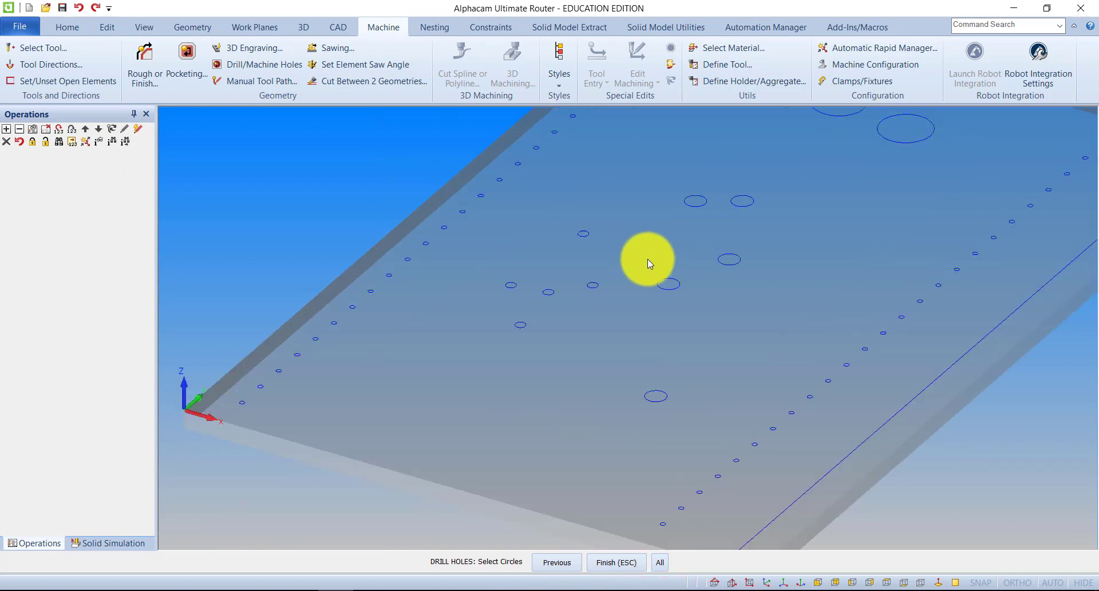
scroll(694, 305, "down", 3)
middle_click_drag(694, 304, 683, 318)
scroll(702, 201, "up", 2)
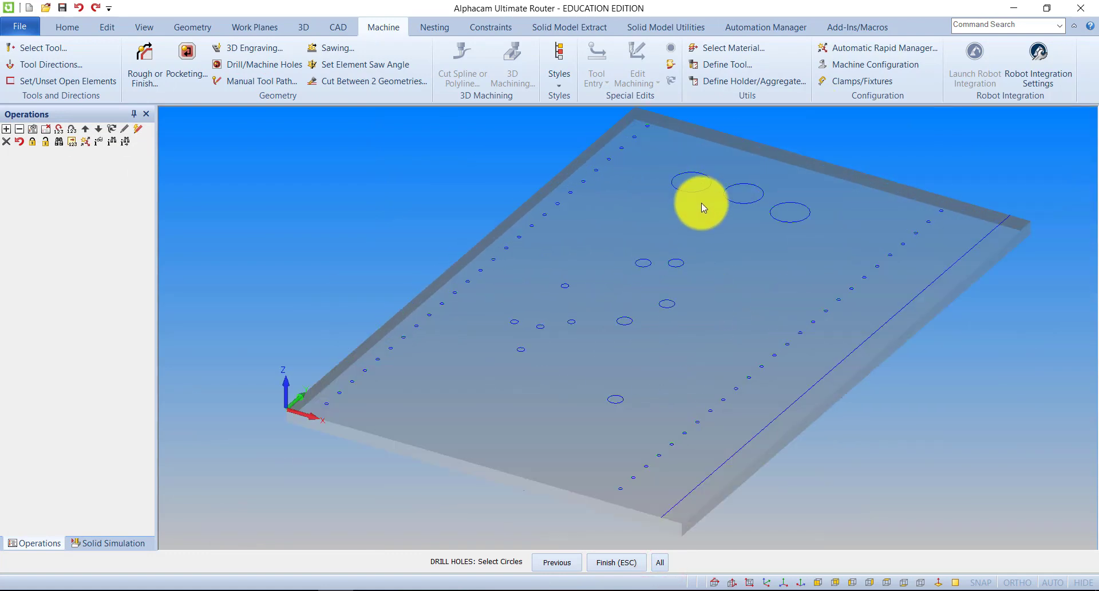
left_click(620, 562)
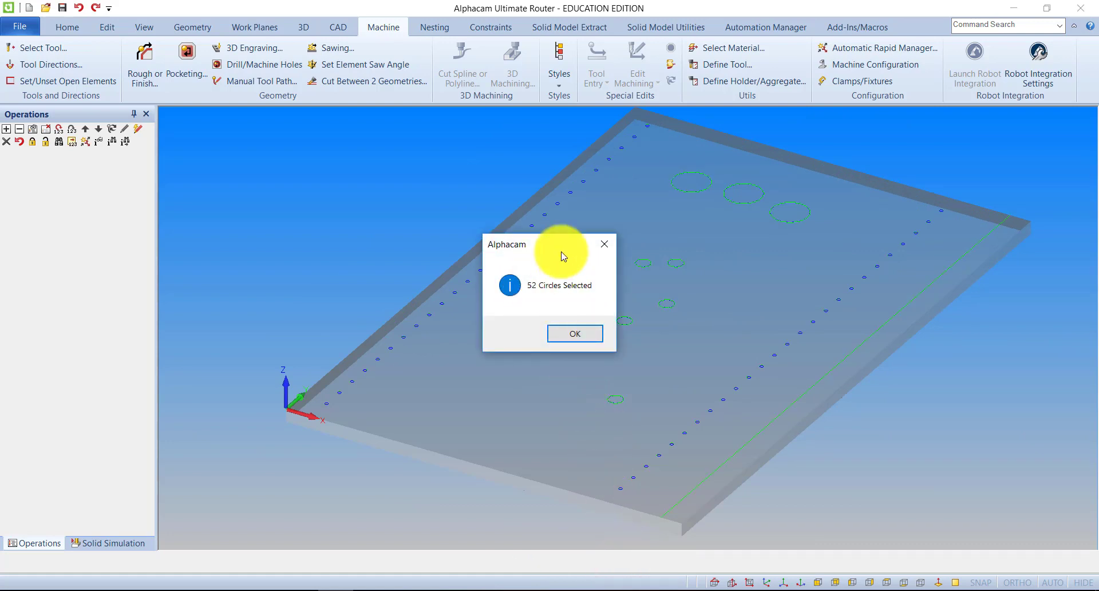
left_click_drag(558, 245, 331, 169)
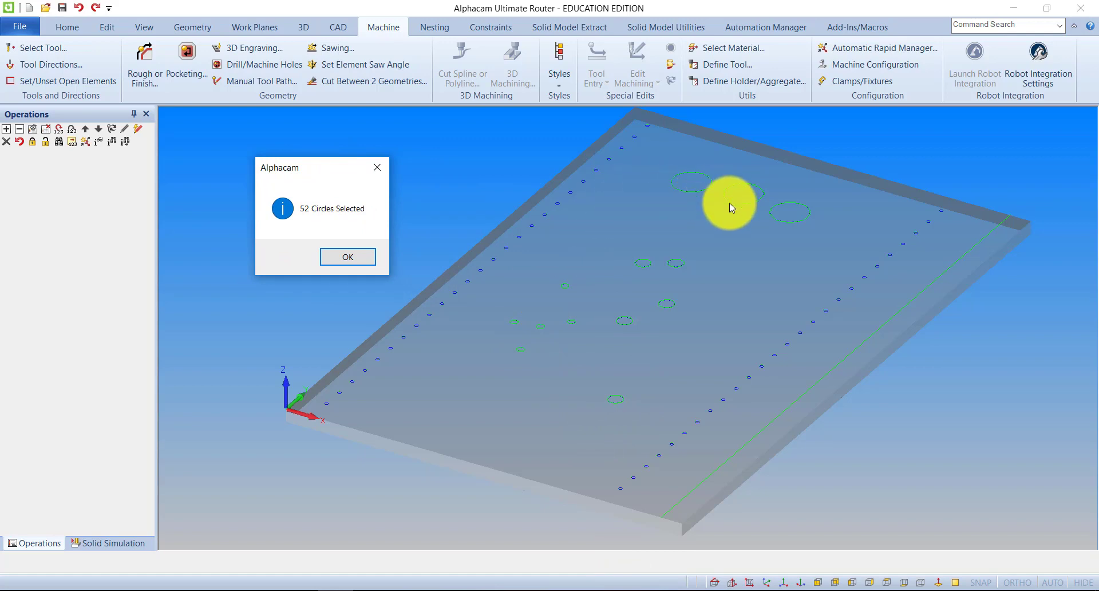
left_click(348, 257)
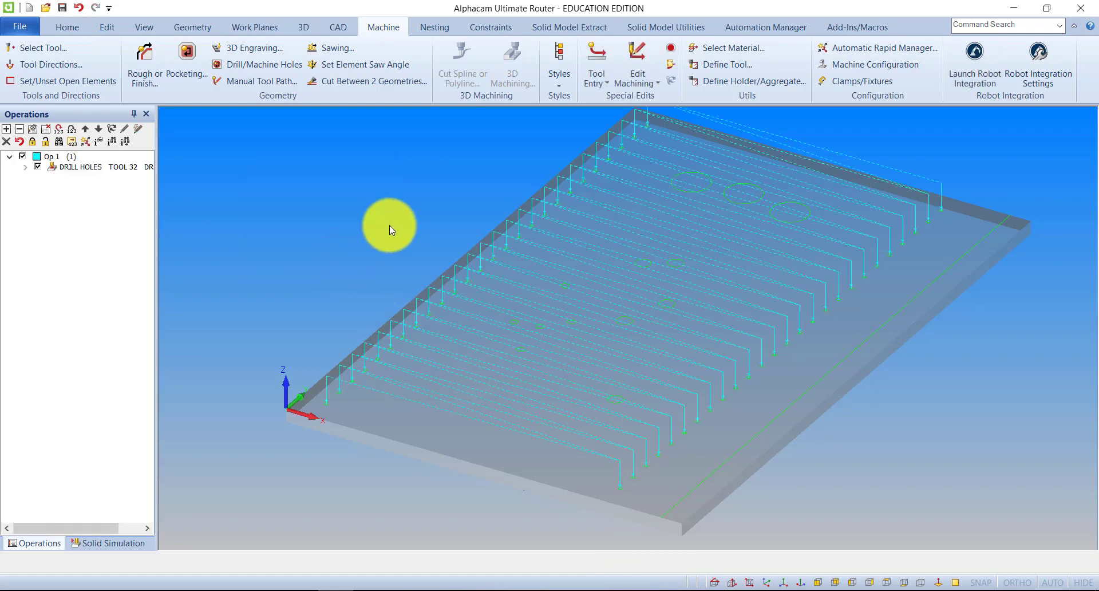
key("ctrl+z")
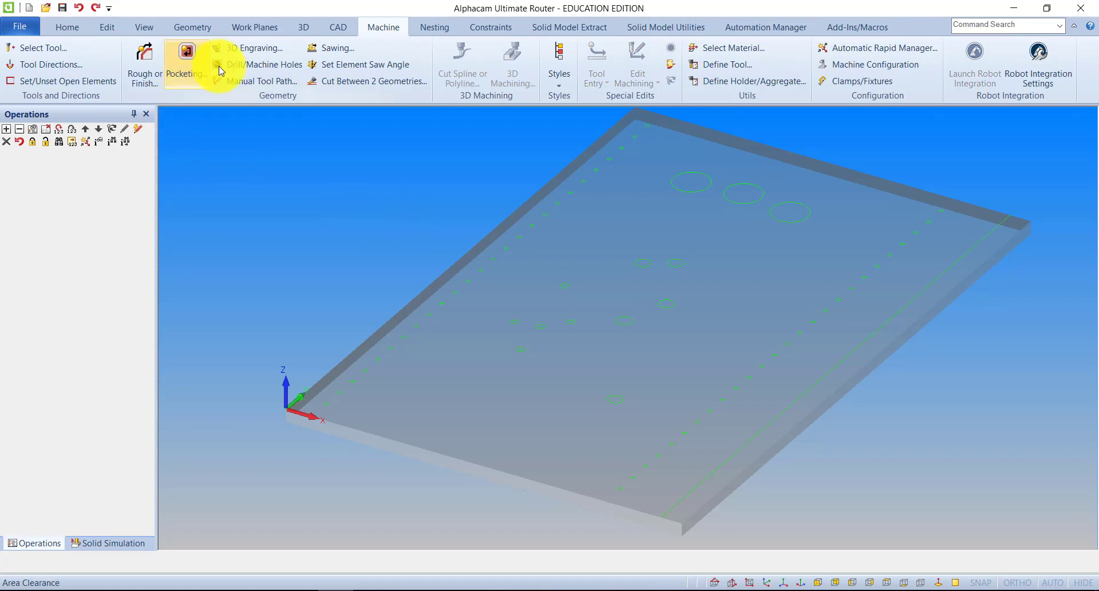
Drill all circles within a Diameter Range of Min 5 to Max 15 using the 5 mm drill.
left_click(264, 66)
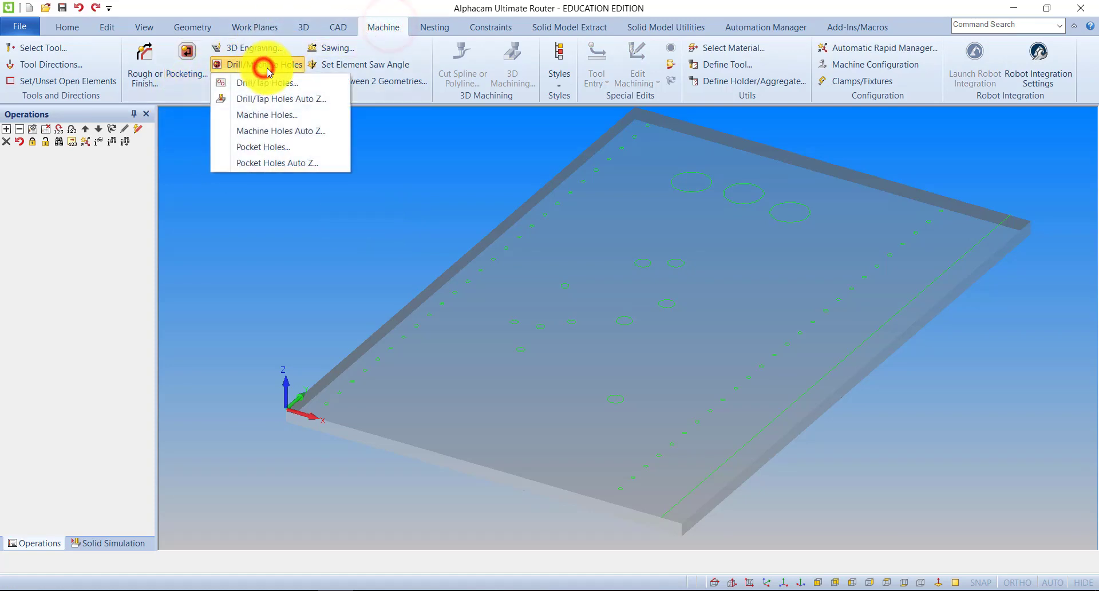
left_click(262, 79)
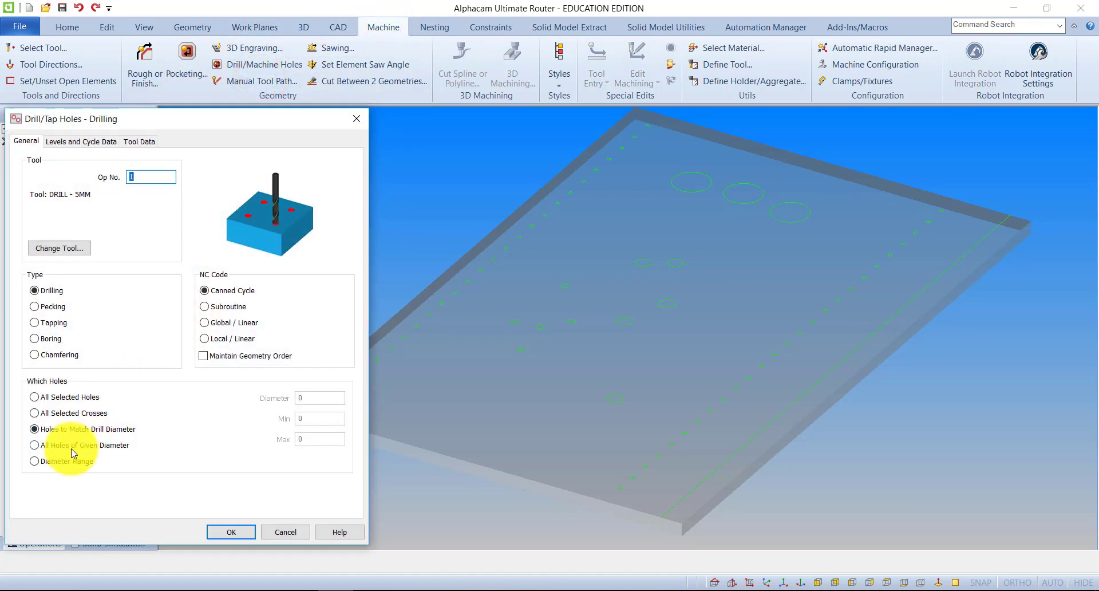
left_click(36, 445)
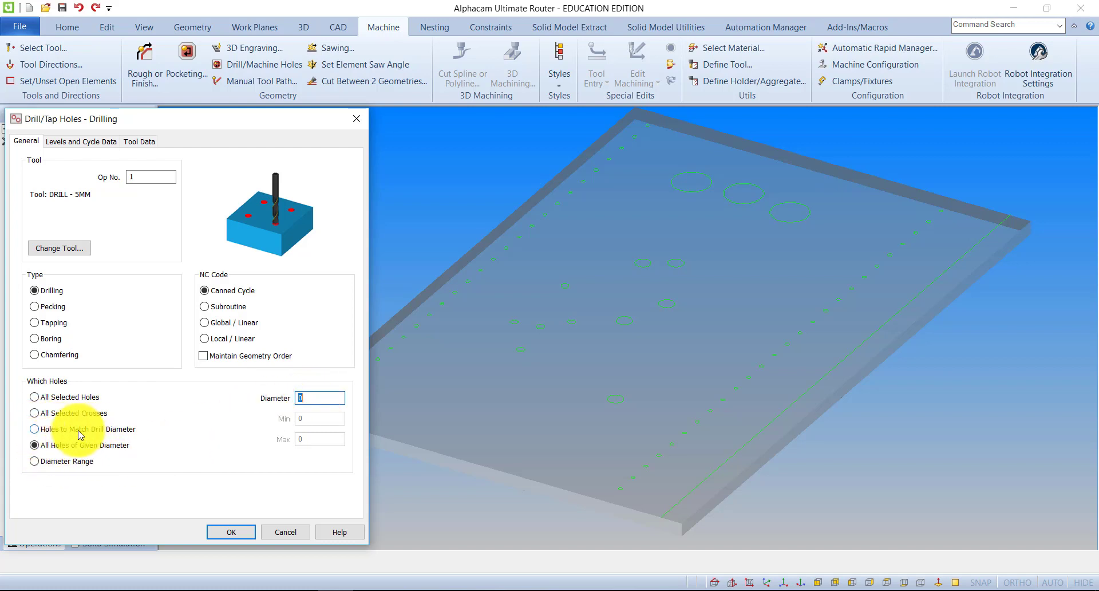
left_click(35, 461)
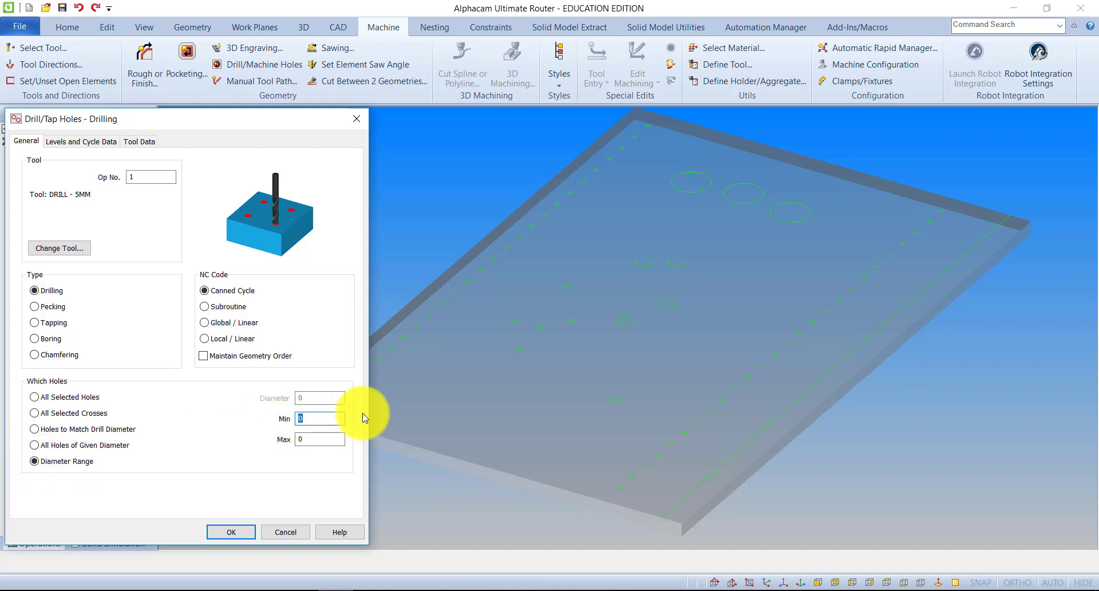
type("5")
left_click(323, 439)
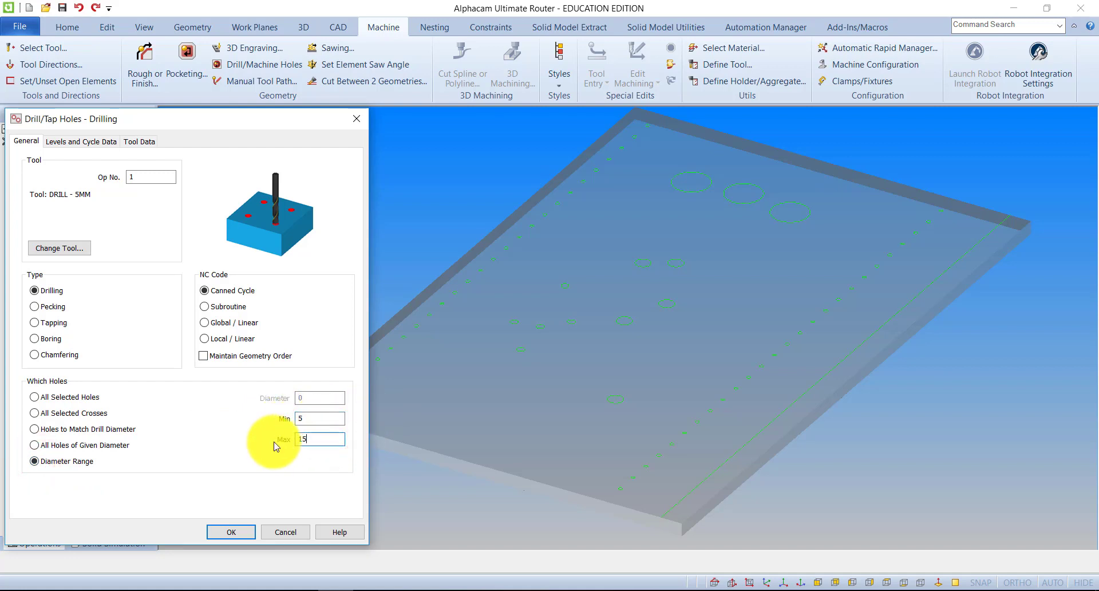
left_click(235, 532)
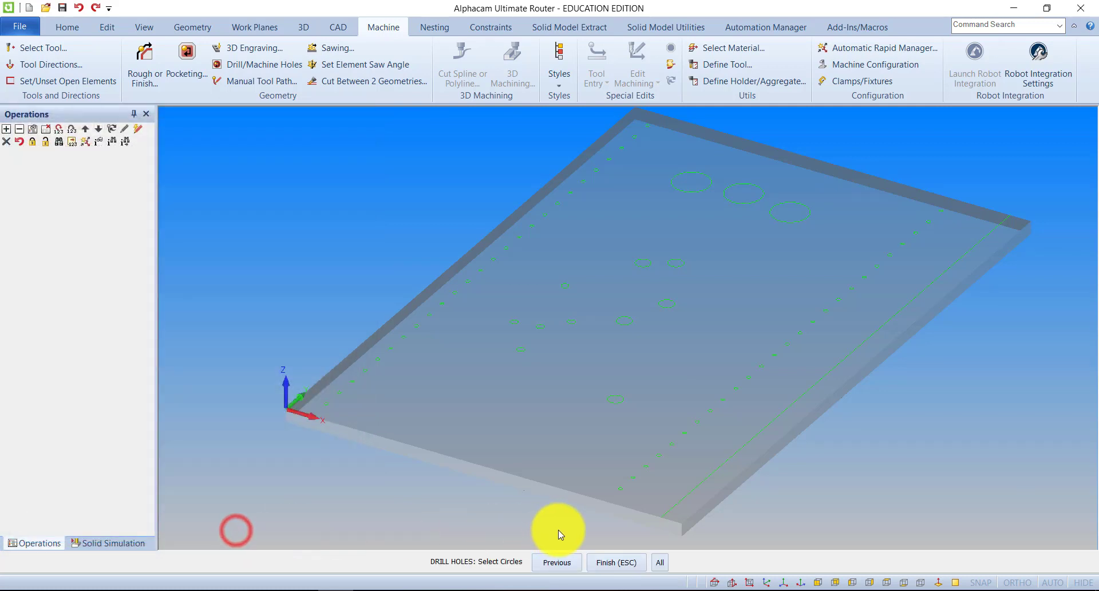
left_click(660, 562)
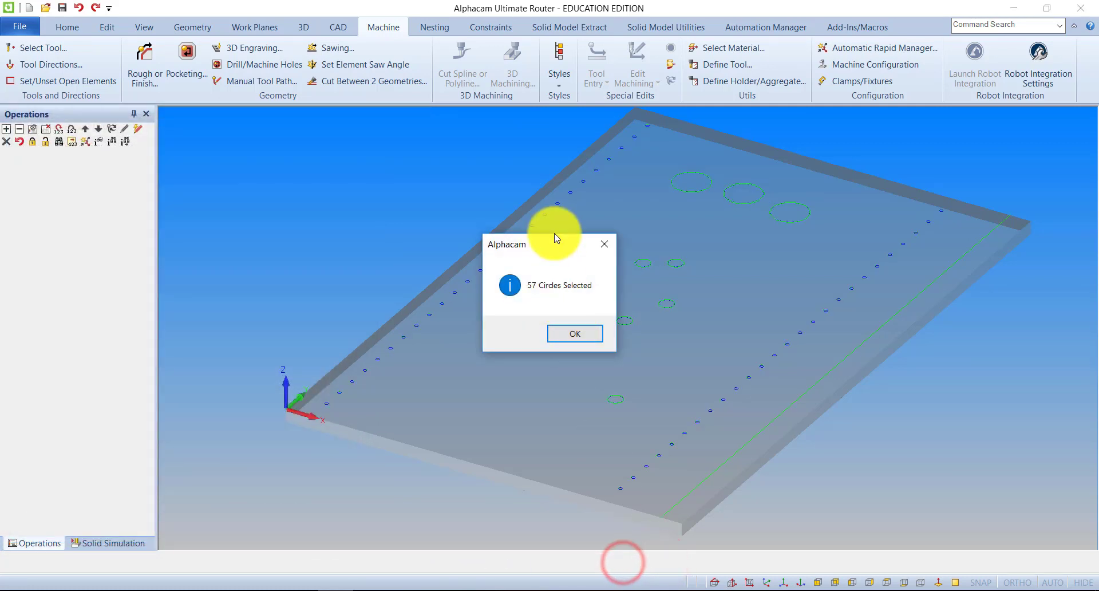
left_click_drag(525, 250, 315, 221)
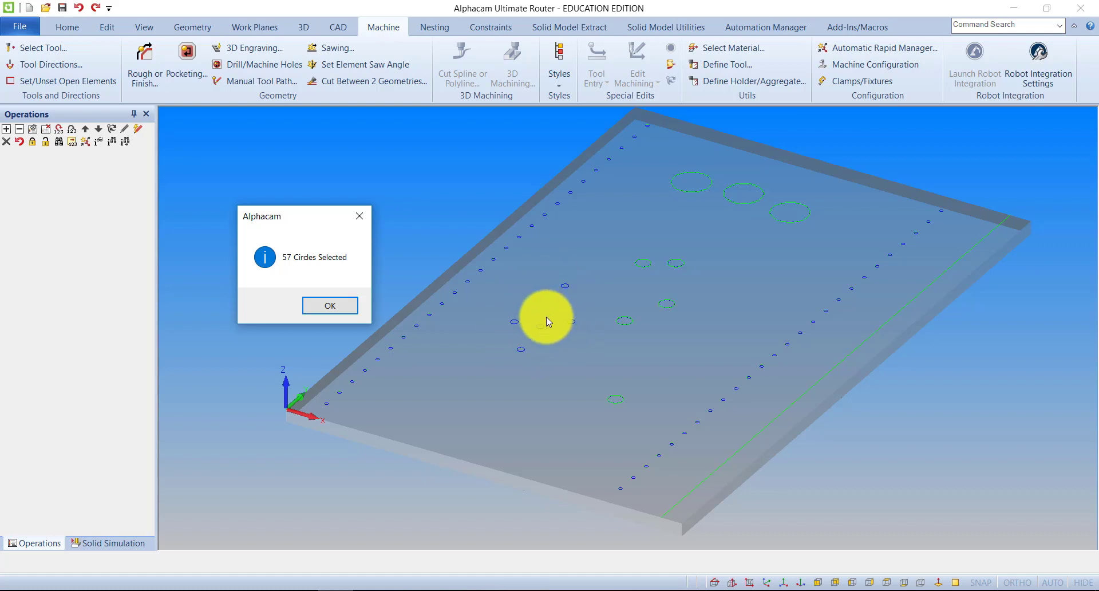
left_click(341, 303)
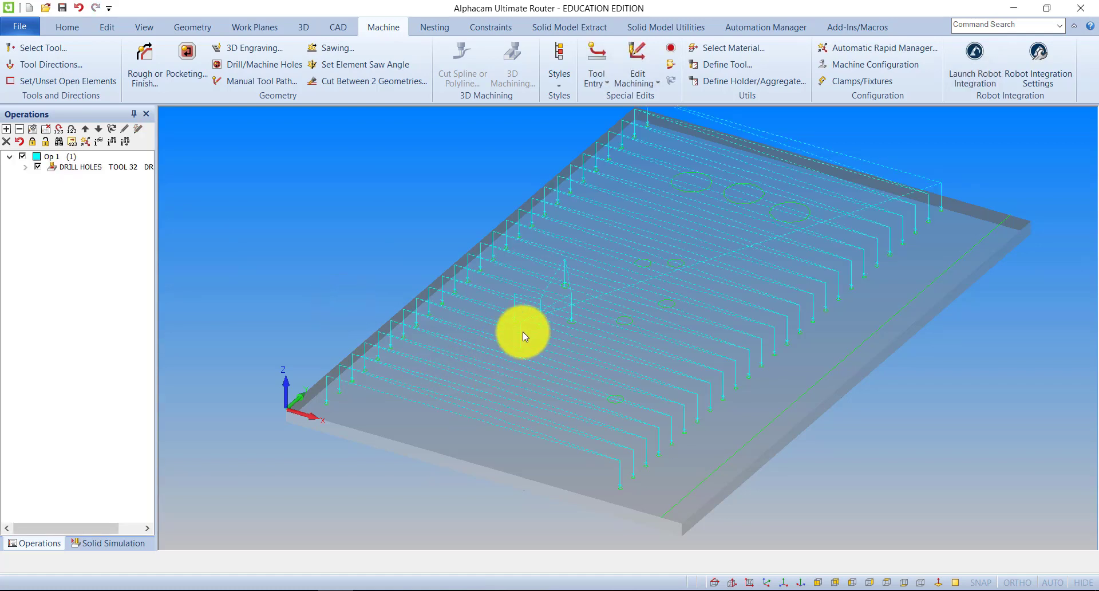
Run the solid simulation of the drilling operation at an increased simulation speed.
left_click(97, 543)
left_click(63, 130)
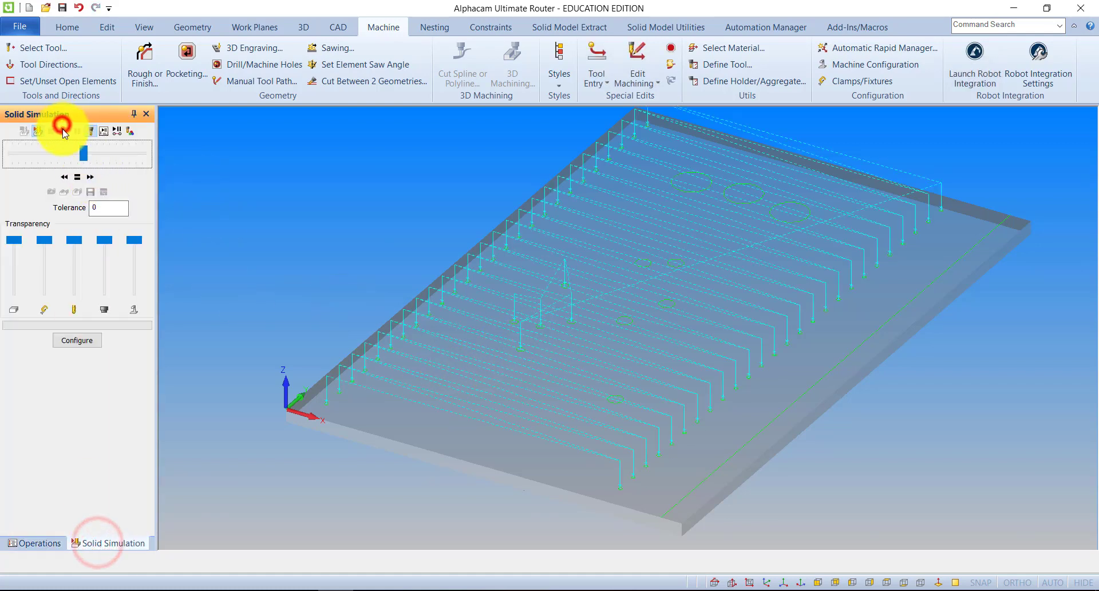
left_click_drag(84, 152, 128, 154)
left_click(62, 130)
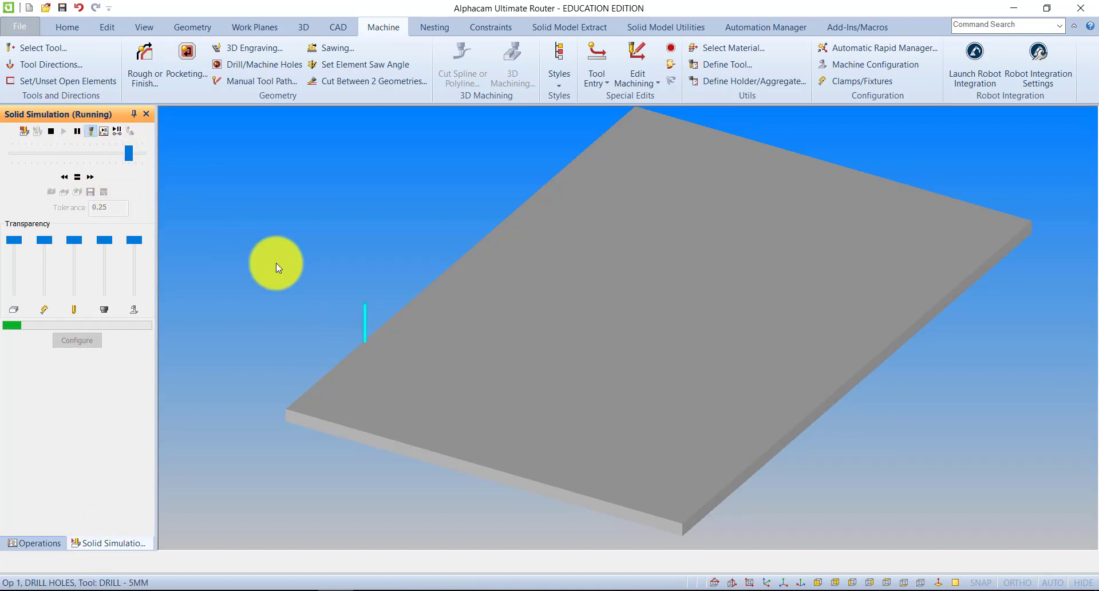
Stop the solid simulation of the drilling and return to the toolpath display.
left_click_drag(399, 245, 348, 232)
left_click(51, 132)
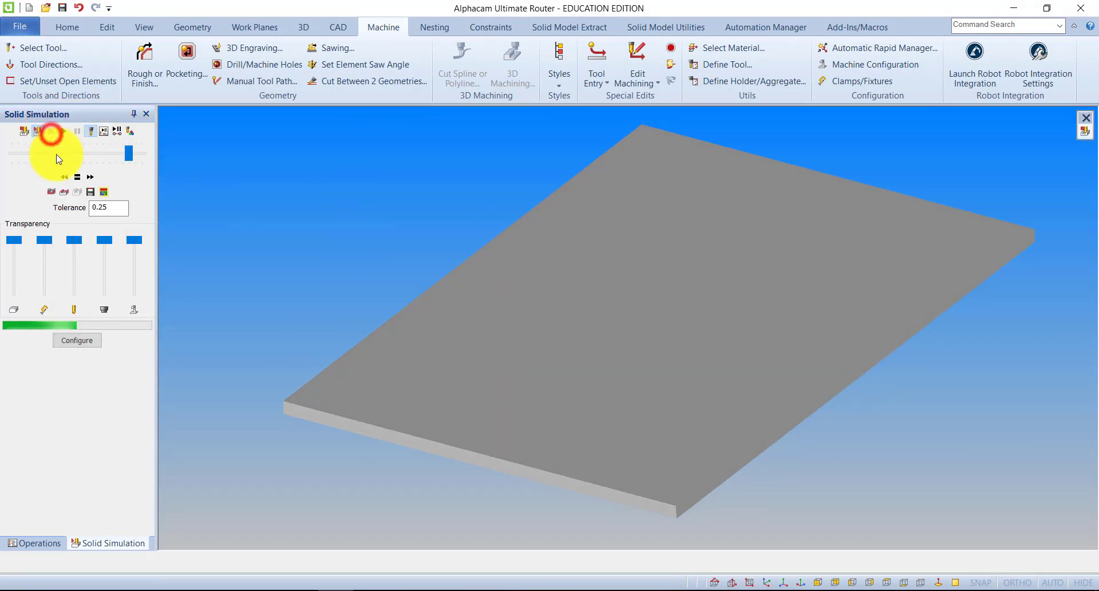
left_click(22, 131)
Edit the DRILL HOLES operation, set Bottom of Hole to -9, and accept recalculating its toolpaths.
left_click(37, 543)
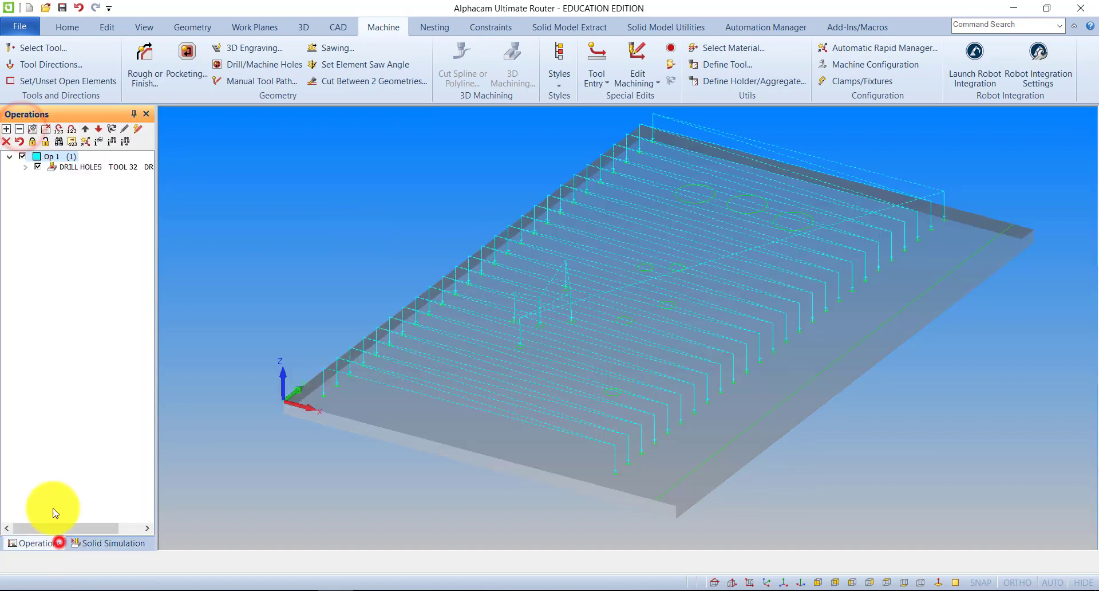
right_click(85, 170)
left_click(98, 176)
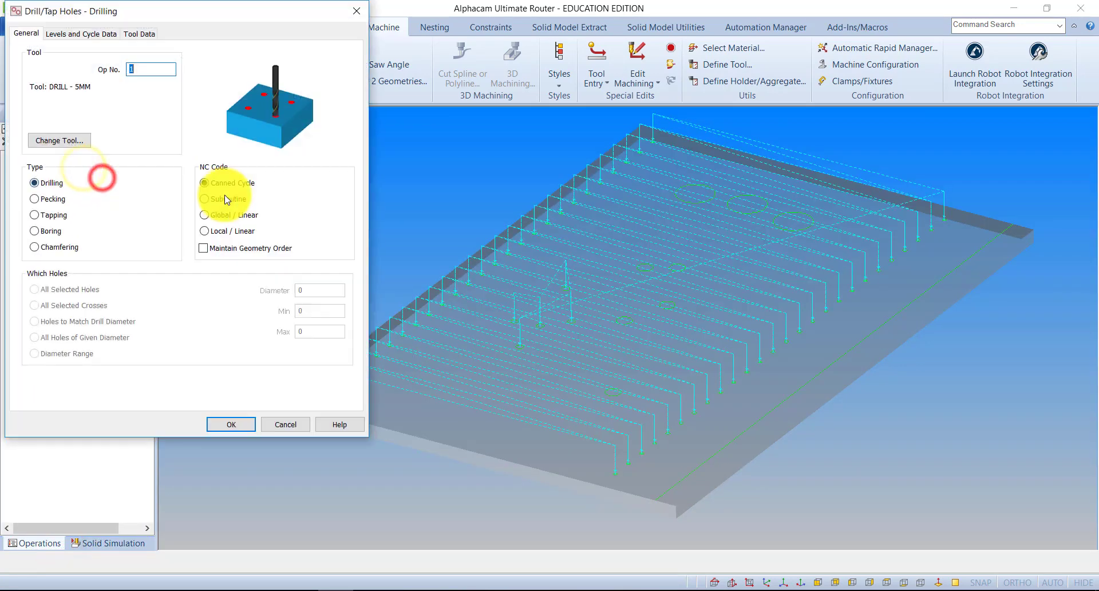
left_click(84, 33)
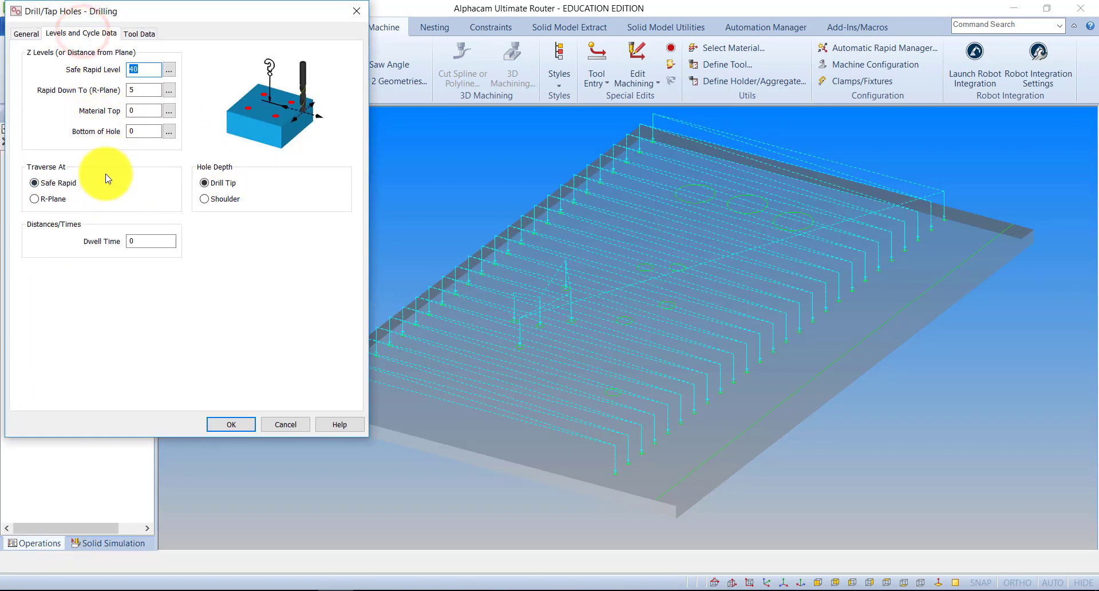
left_click(146, 132)
type("-")
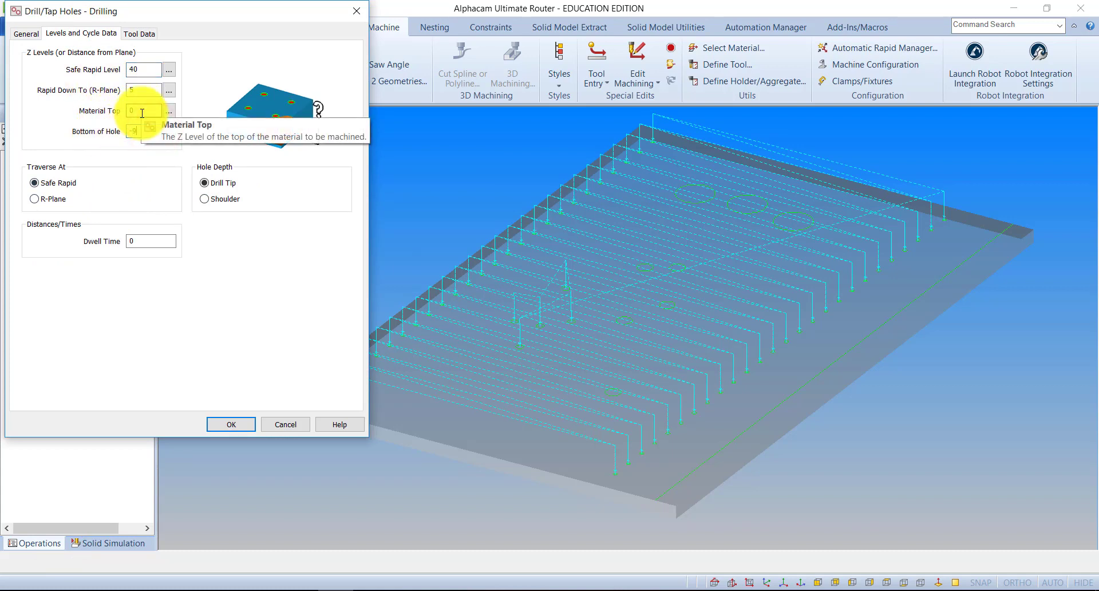
type("9")
left_click(234, 425)
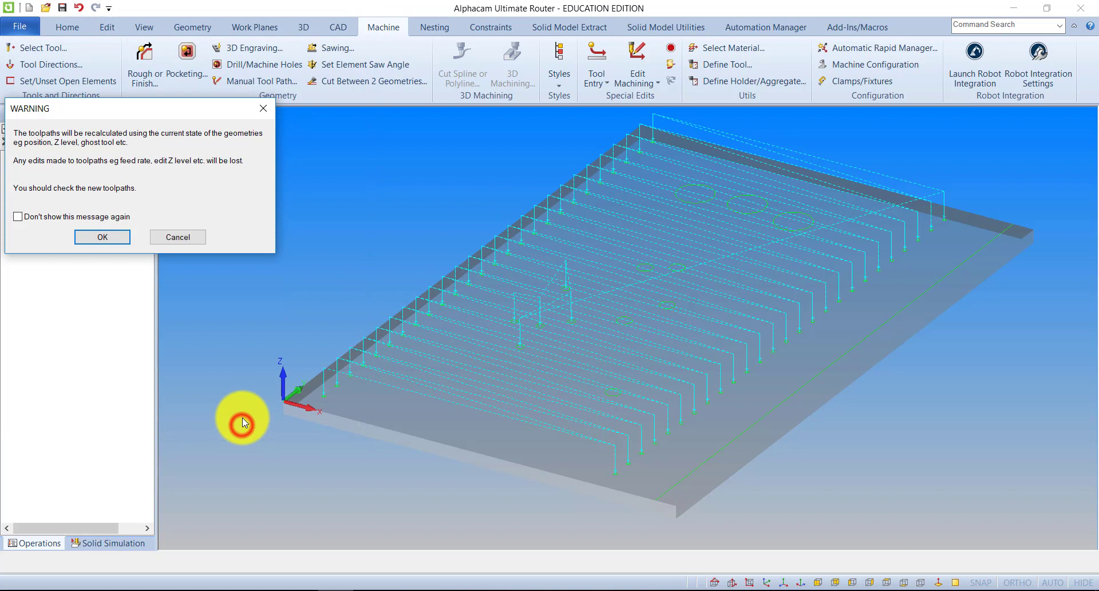
left_click(98, 236)
Run the solid simulation of the updated drilling, inspect the drilled panel, and return to the toolpath display.
left_click(91, 542)
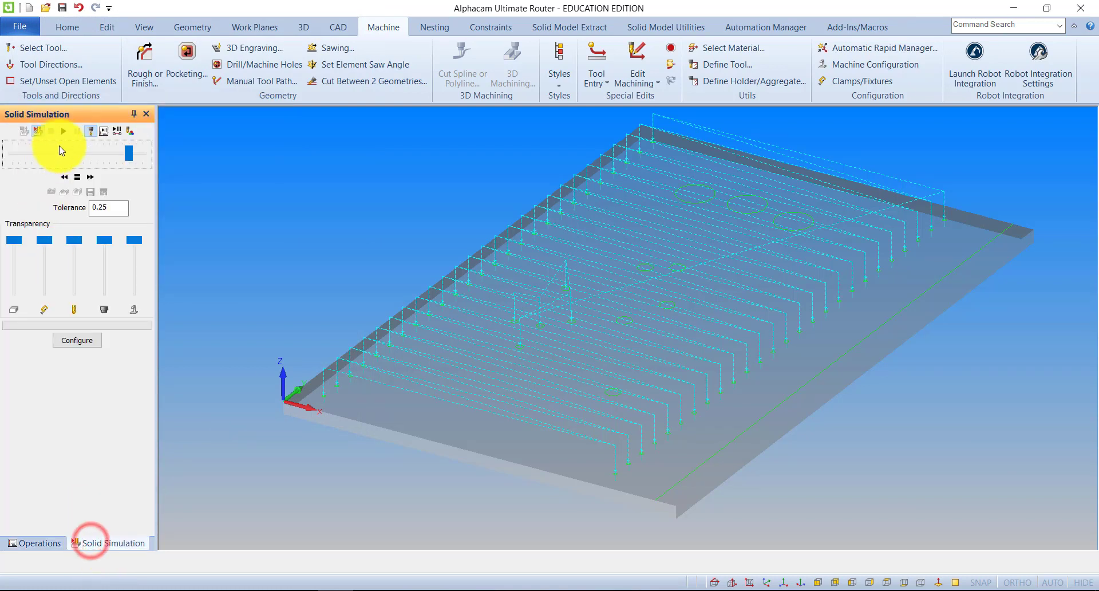
left_click(63, 131)
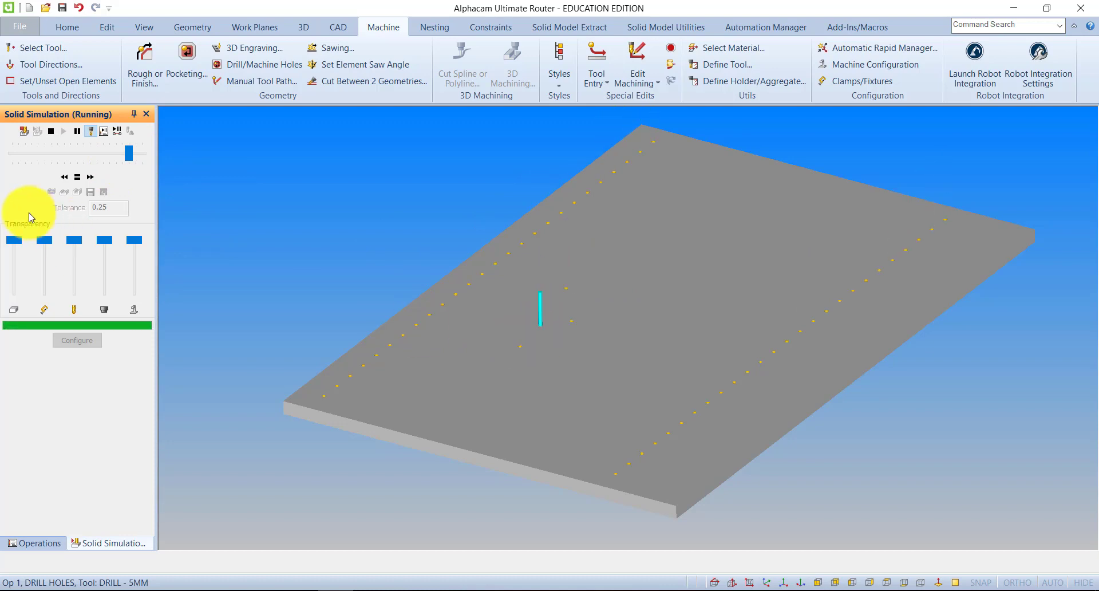
left_click(51, 131)
scroll(432, 387, "down", 2)
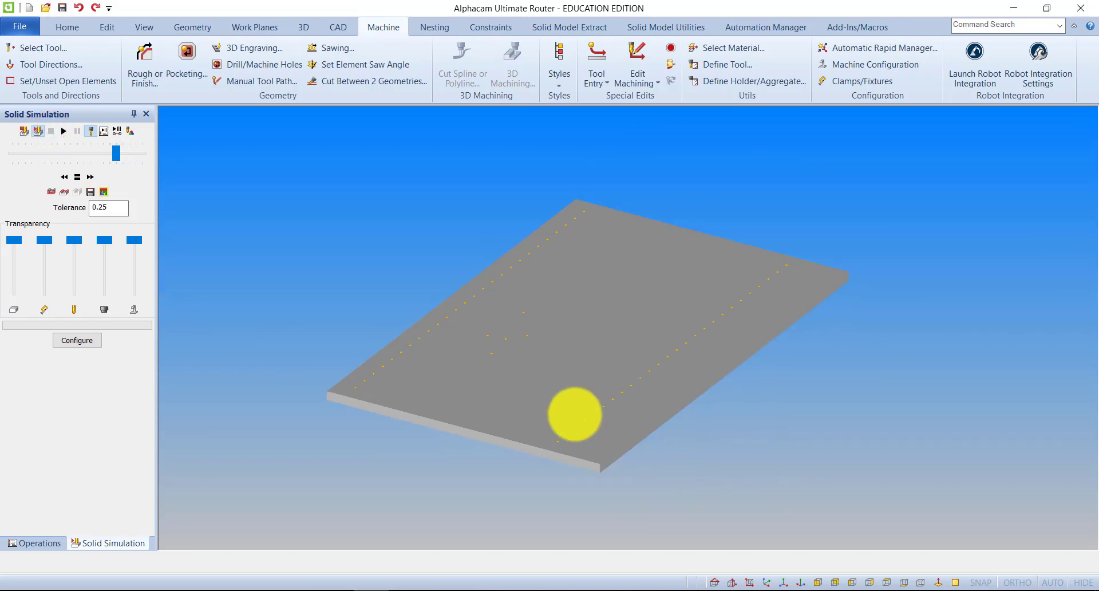
middle_click_drag(578, 453, 590, 431)
left_click(22, 131)
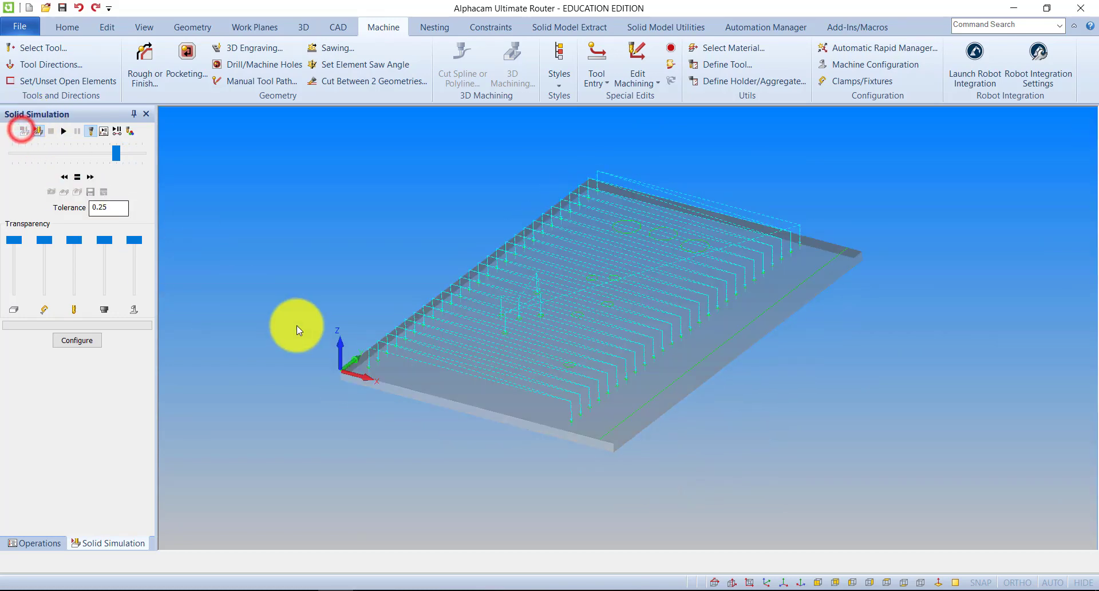
Delete the five drilled circles grouped between the two hole rows, including both the selected geometries and the tool path.
scroll(507, 317, "up", 3)
scroll(506, 317, "up", 2)
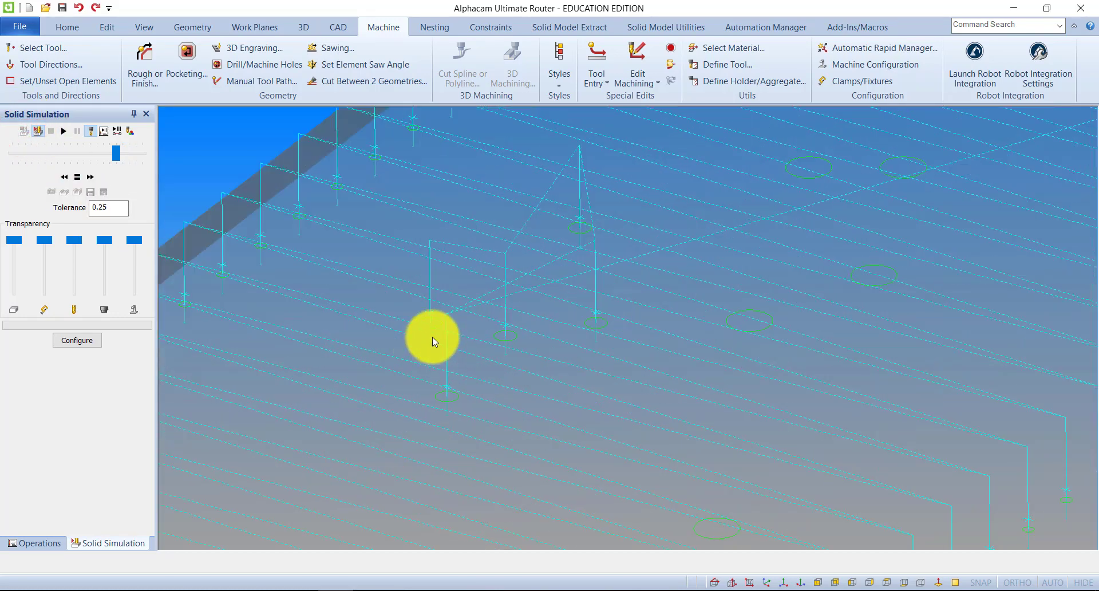
left_click(107, 27)
left_click(29, 82)
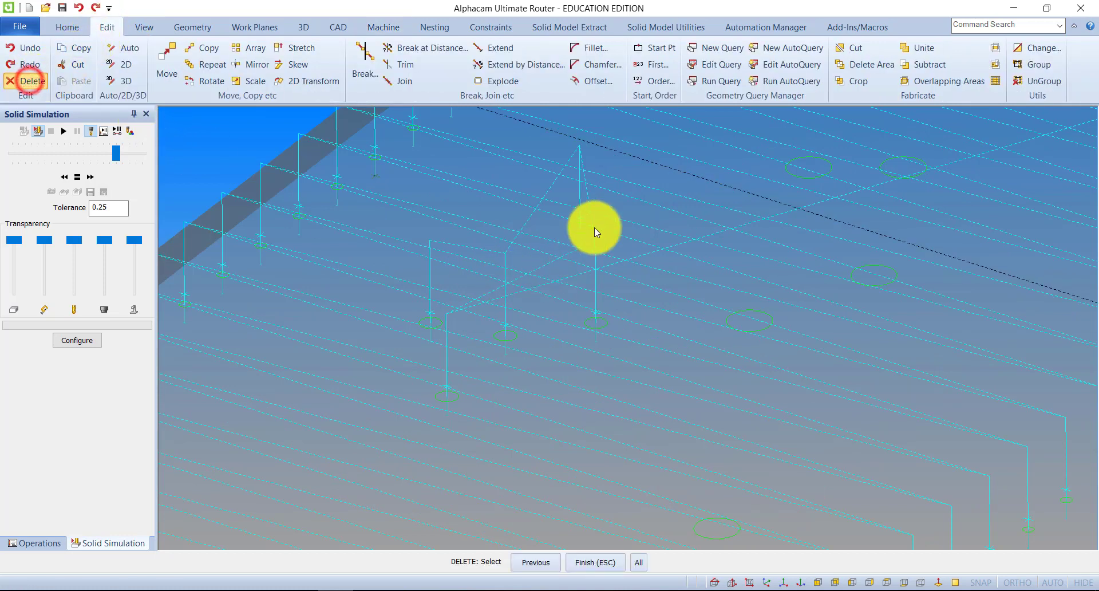
left_click(568, 229)
left_click(589, 319)
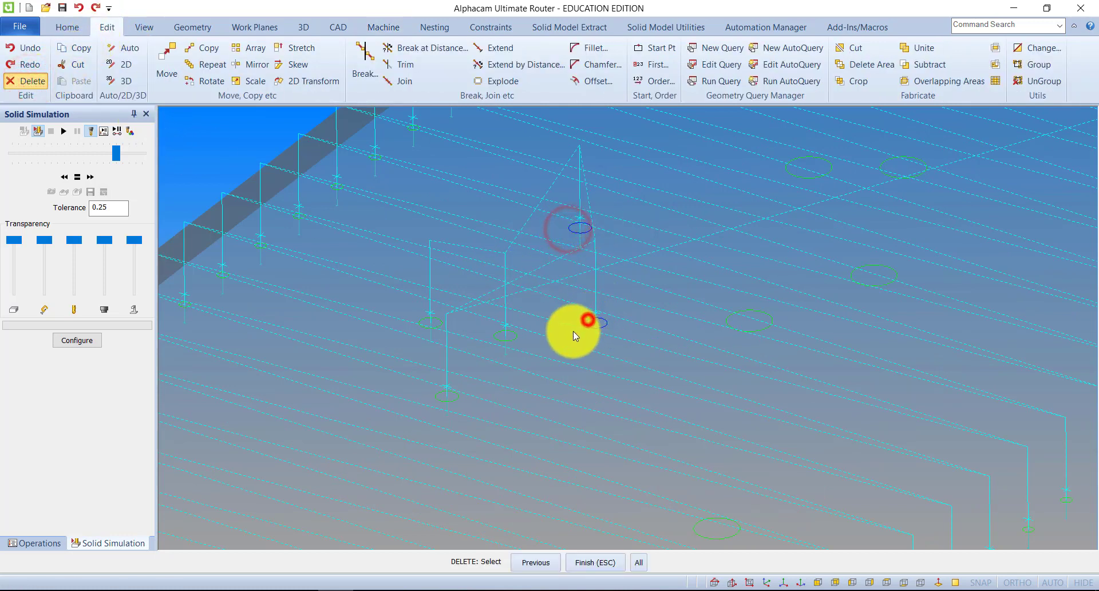
left_click(514, 337)
left_click(441, 324)
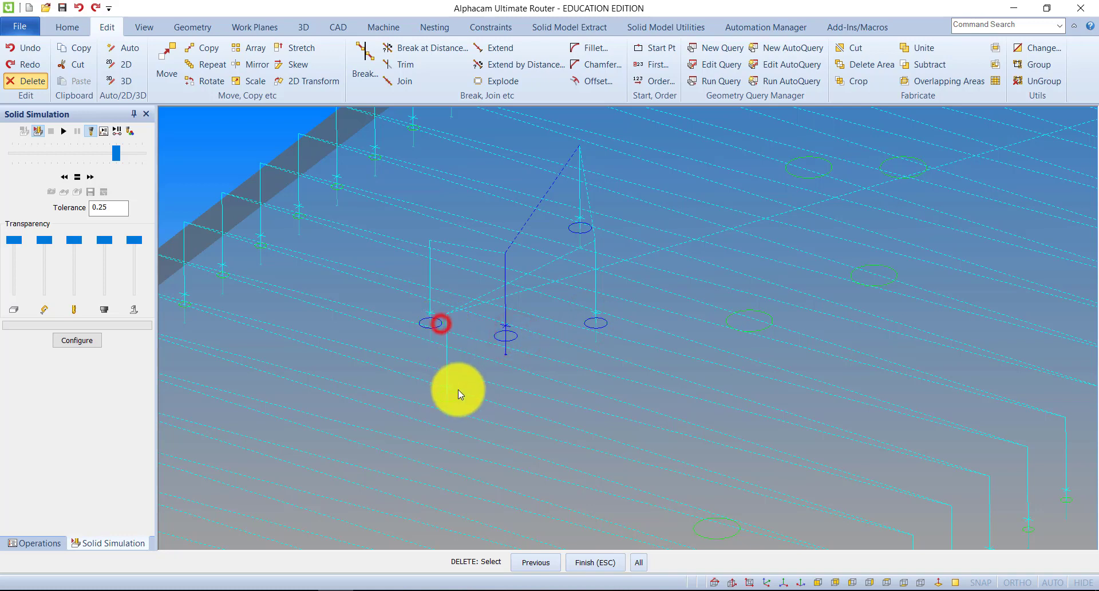
left_click(458, 399)
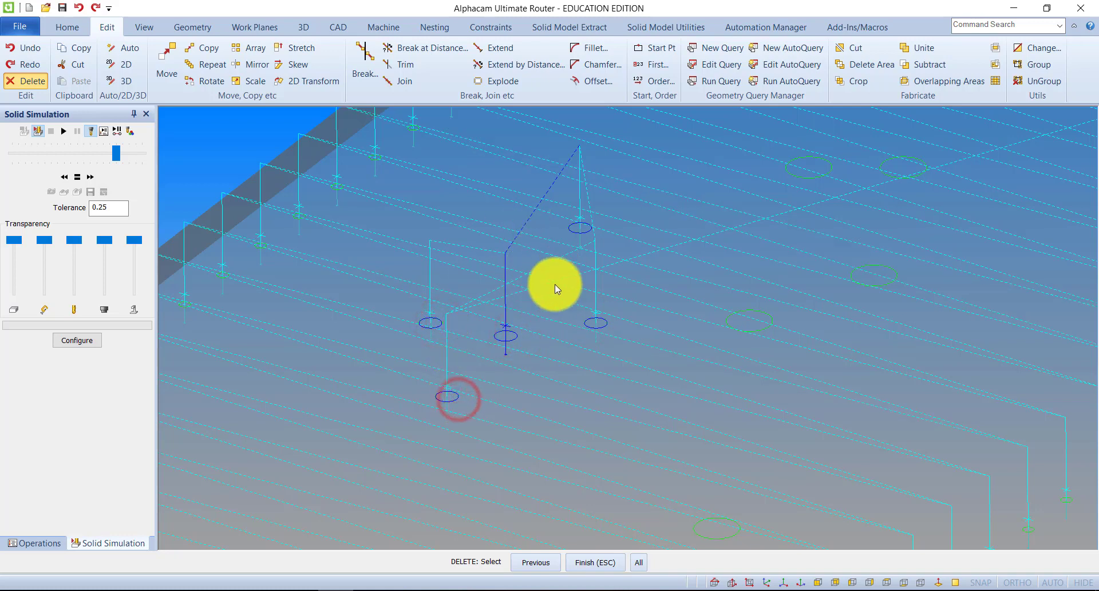
left_click(588, 566)
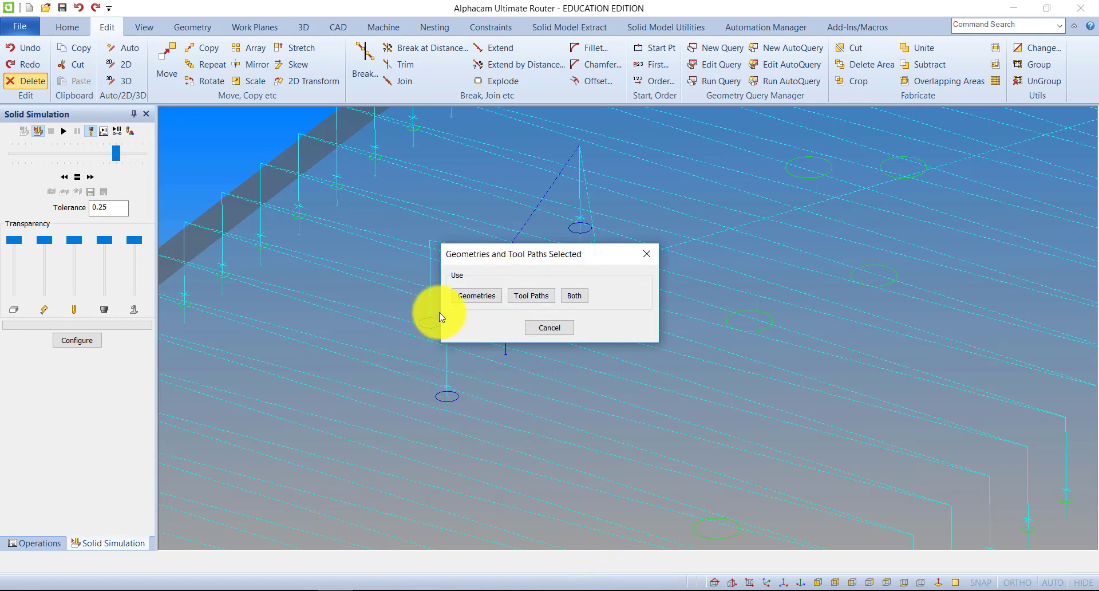
left_click(572, 295)
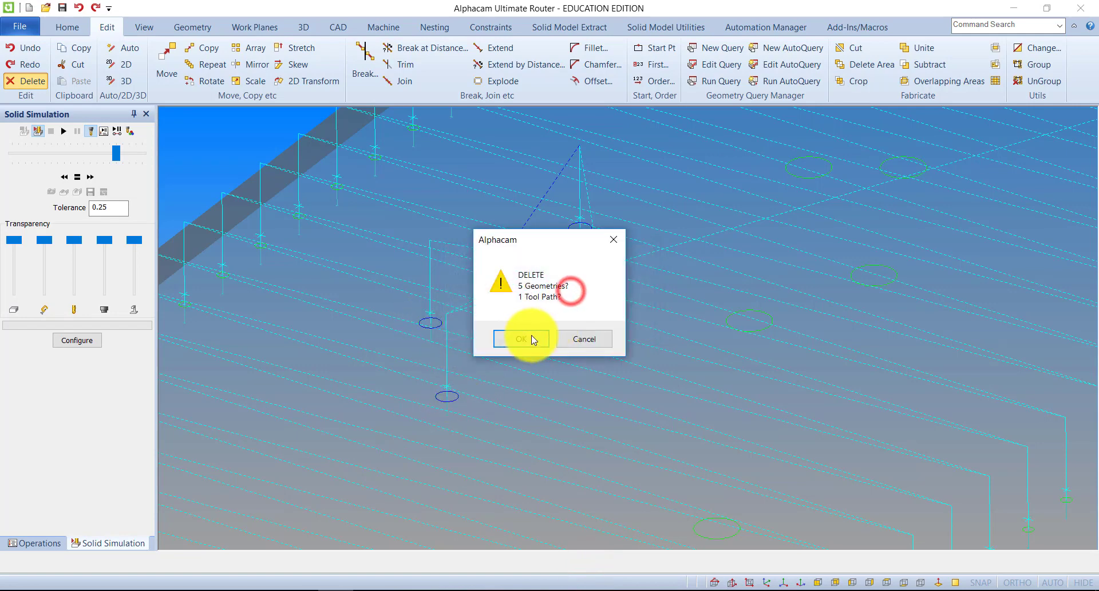
left_click(526, 337)
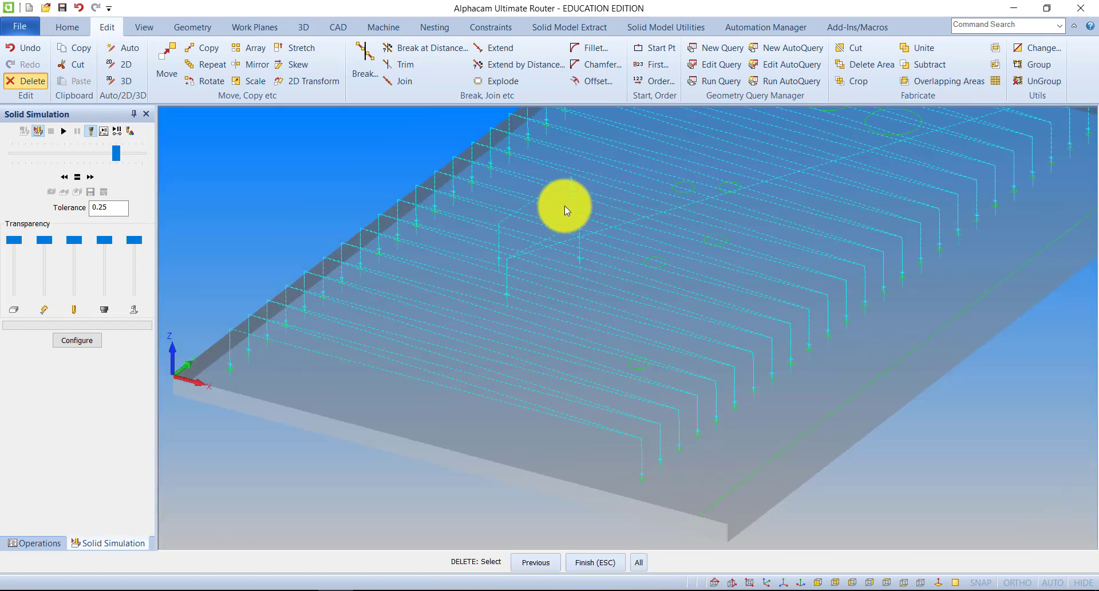
Update the DRILL HOLES operation to recalculate its toolpaths from the remaining circles.
left_click(43, 541)
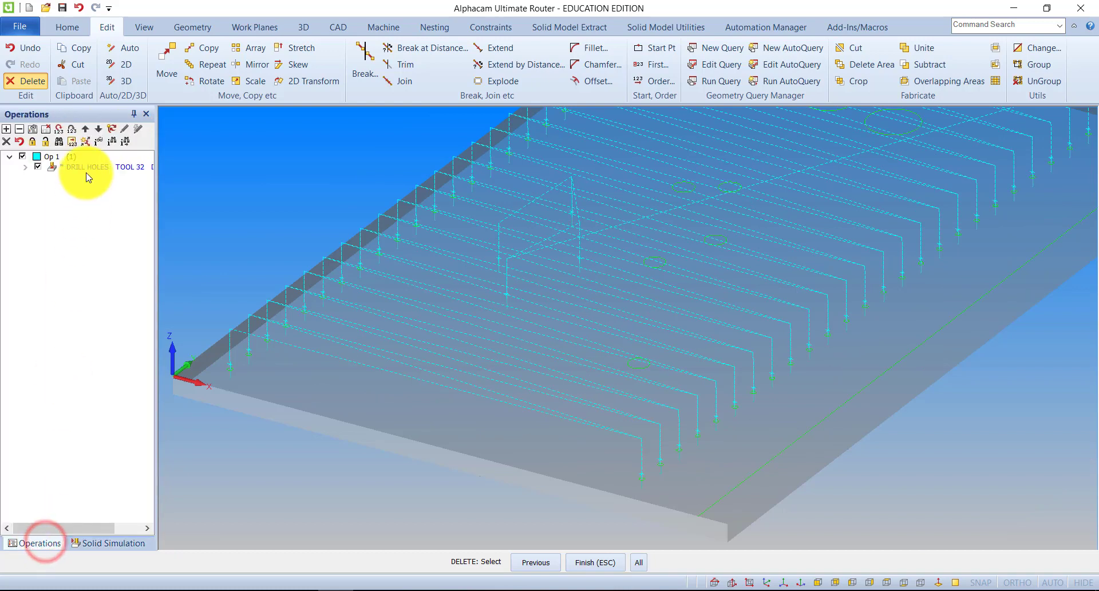
right_click(513, 521)
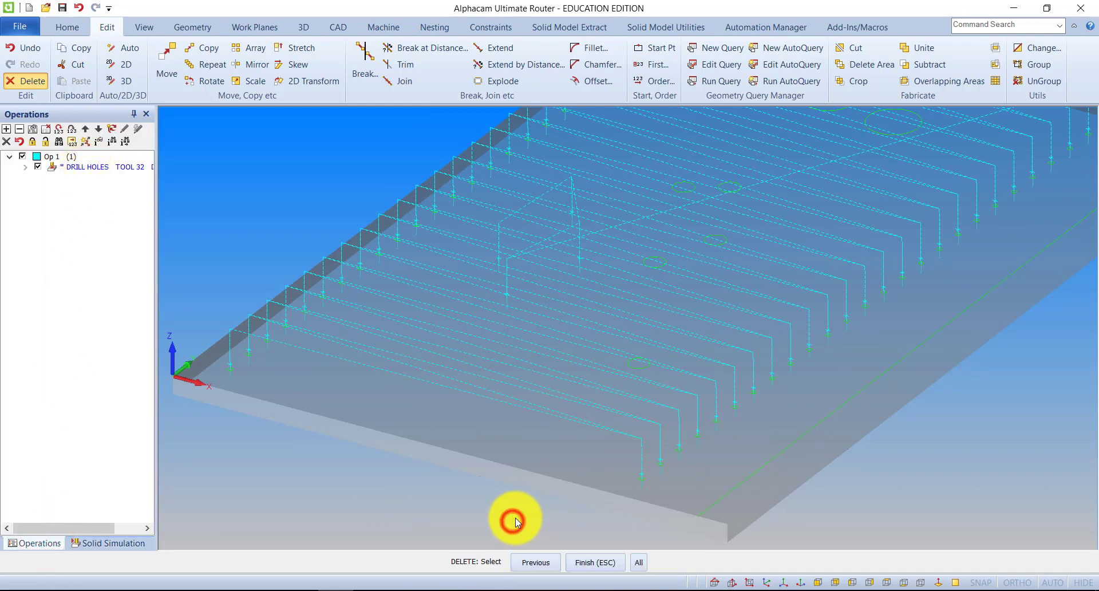
right_click(100, 170)
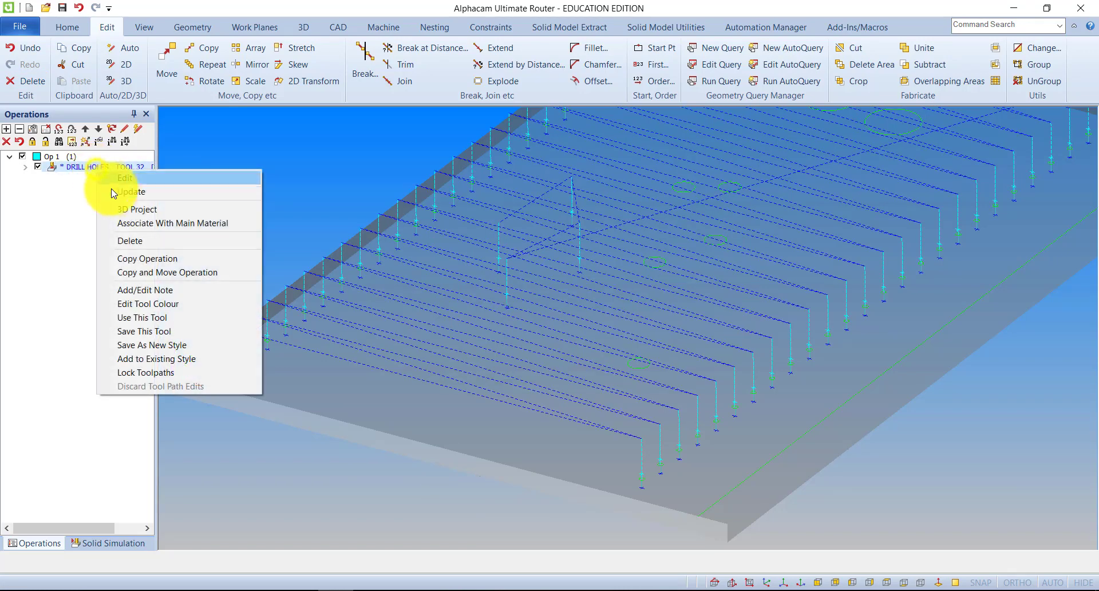
left_click(114, 191)
scroll(479, 274, "down", 3)
scroll(538, 270, "up", 3)
scroll(558, 256, "down", 3)
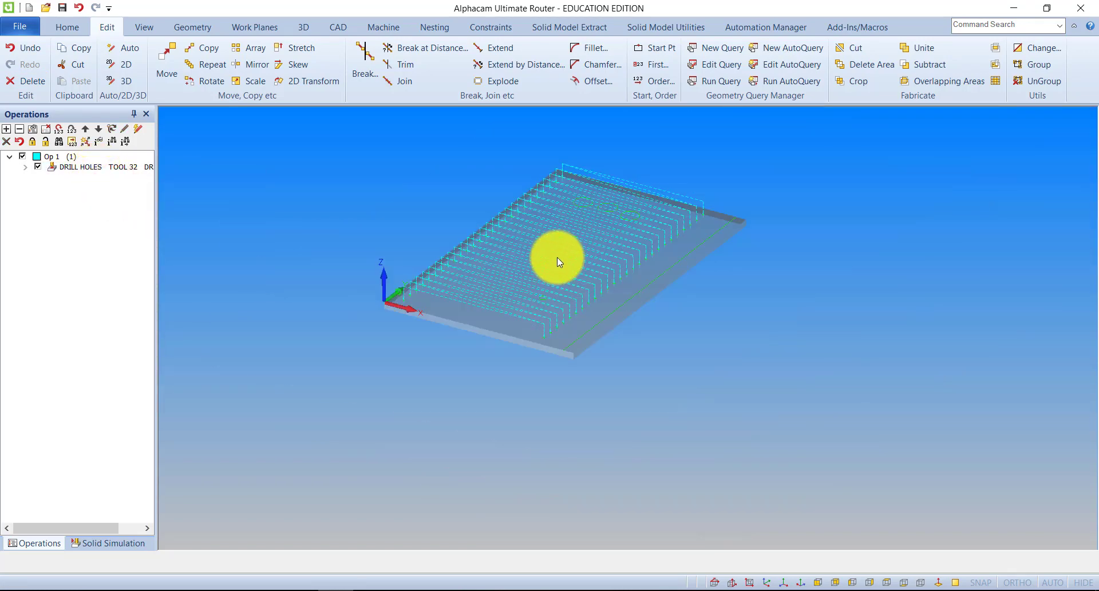
scroll(561, 262, "down", 3)
scroll(552, 289, "up", 3)
middle_click_drag(552, 289, 527, 385)
mouse_move(505, 263)
middle_mouse_down()
mouse_move(544, 248)
mouse_move(520, 263)
middle_mouse_up()
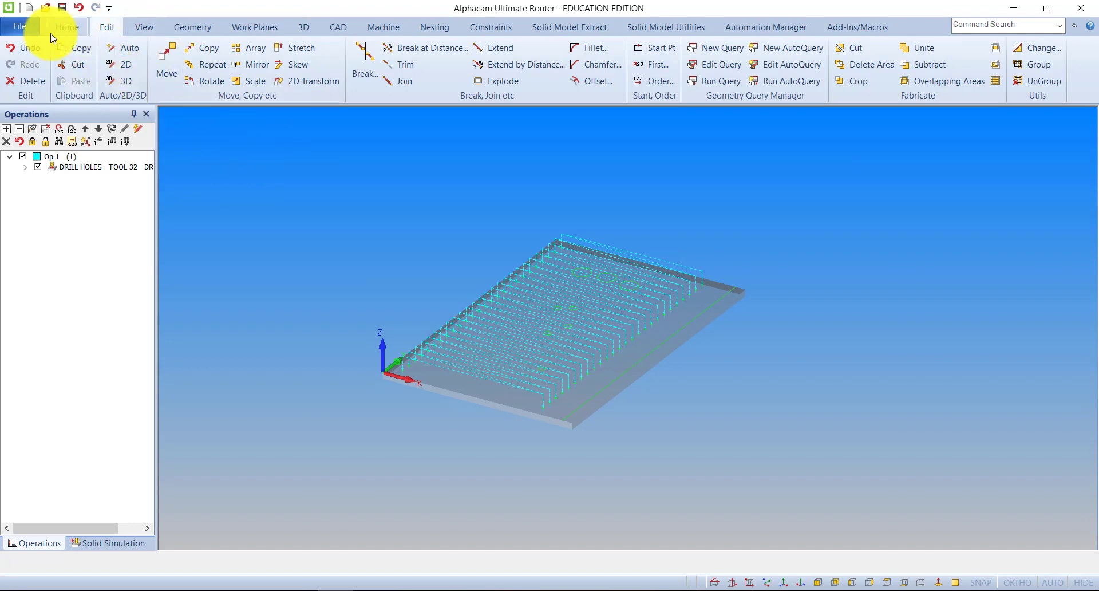
Start a new drawing without saving the current one.
left_click(63, 27)
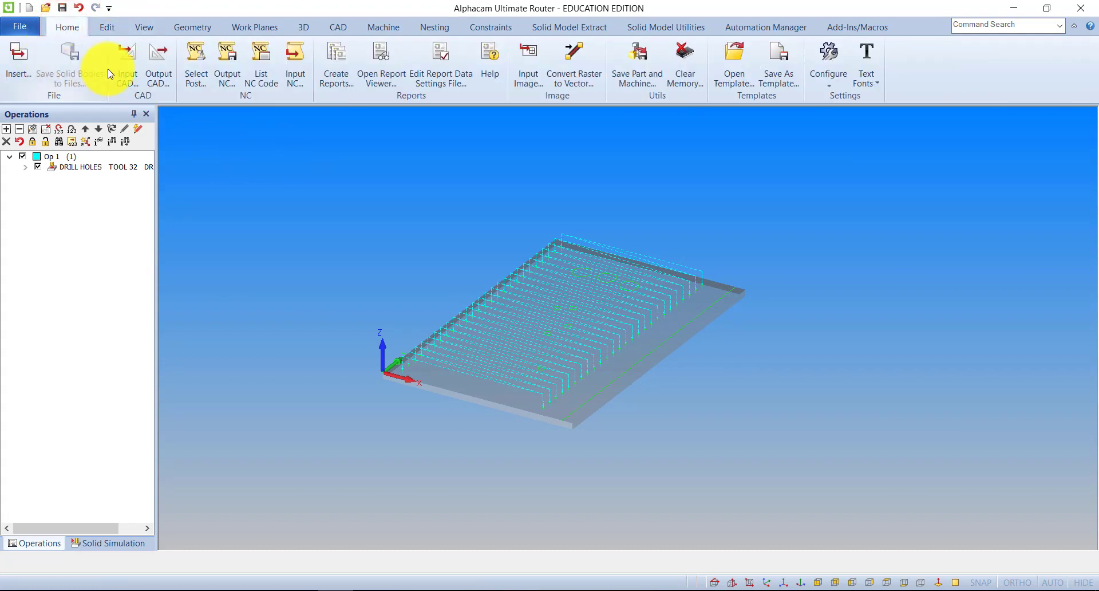
left_click(32, 26)
left_click(32, 50)
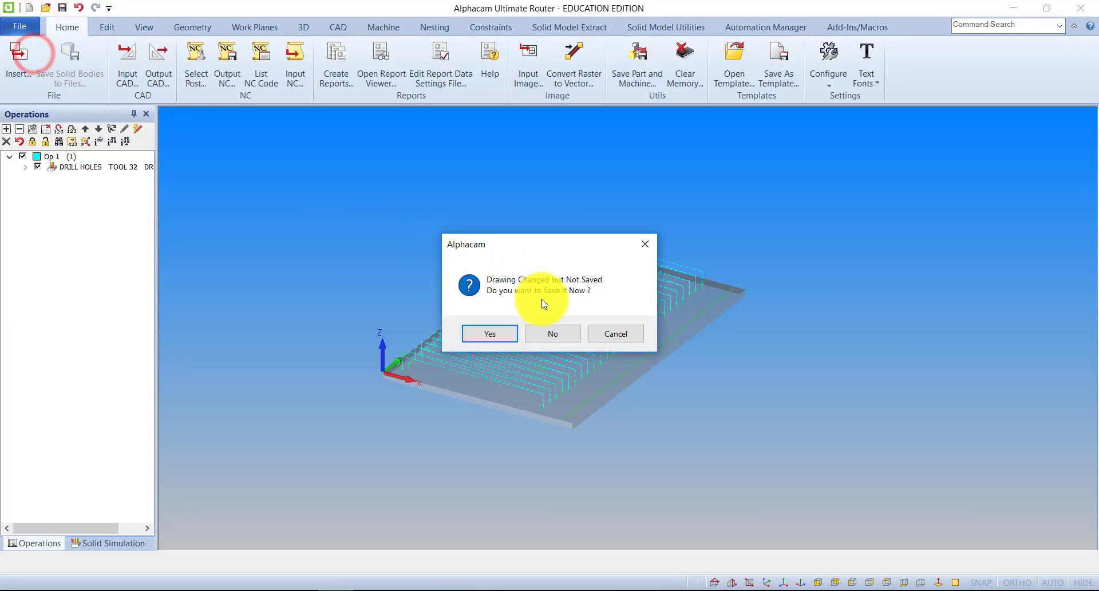
left_click(551, 339)
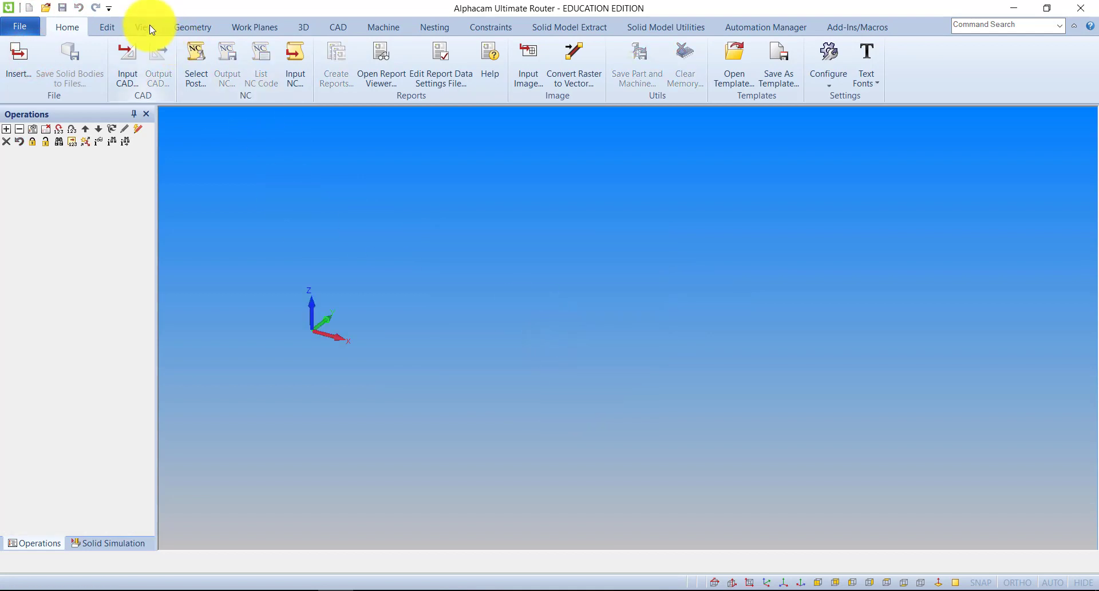
Draw a rectangle from corner X 0, Y 0 to corner X 570, Y 870.
left_click(191, 28)
left_click(300, 57)
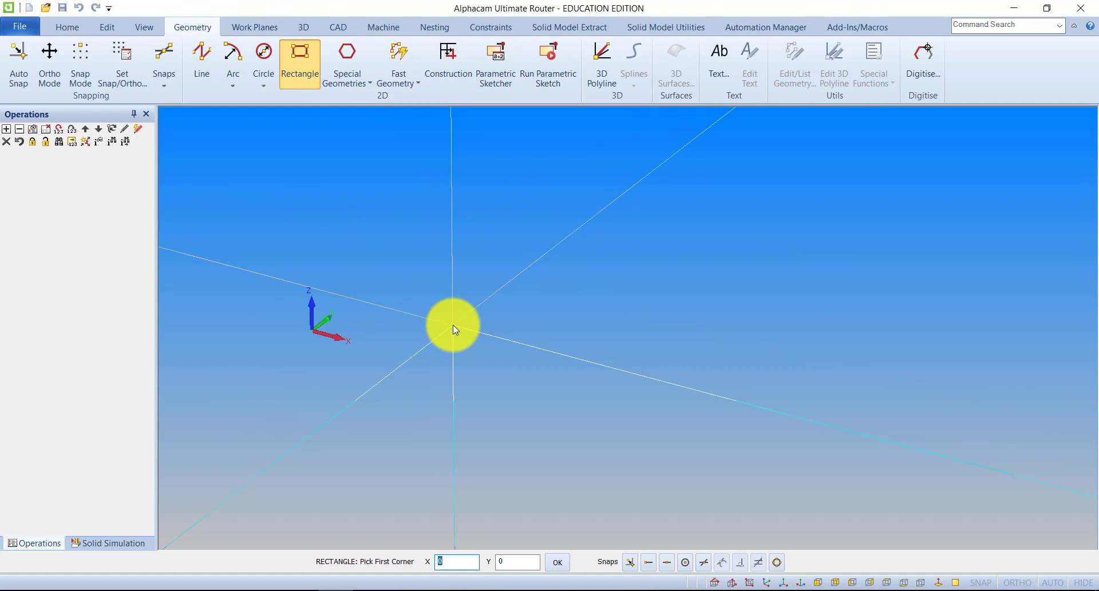
key("Return")
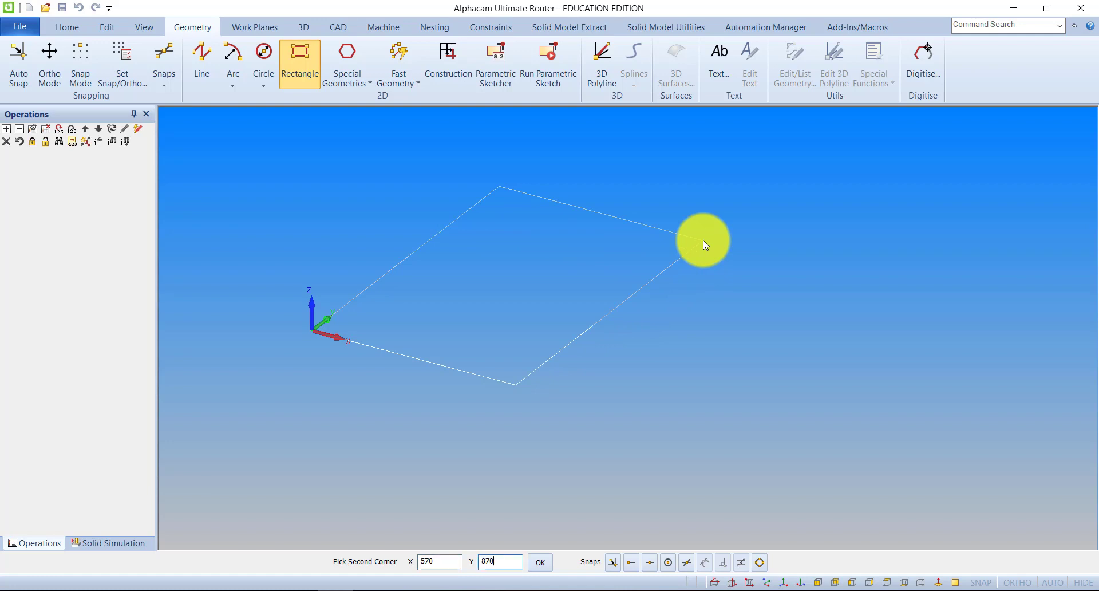
left_click(703, 240)
scroll(656, 228, "down", 3)
middle_click_drag(656, 289, 498, 341)
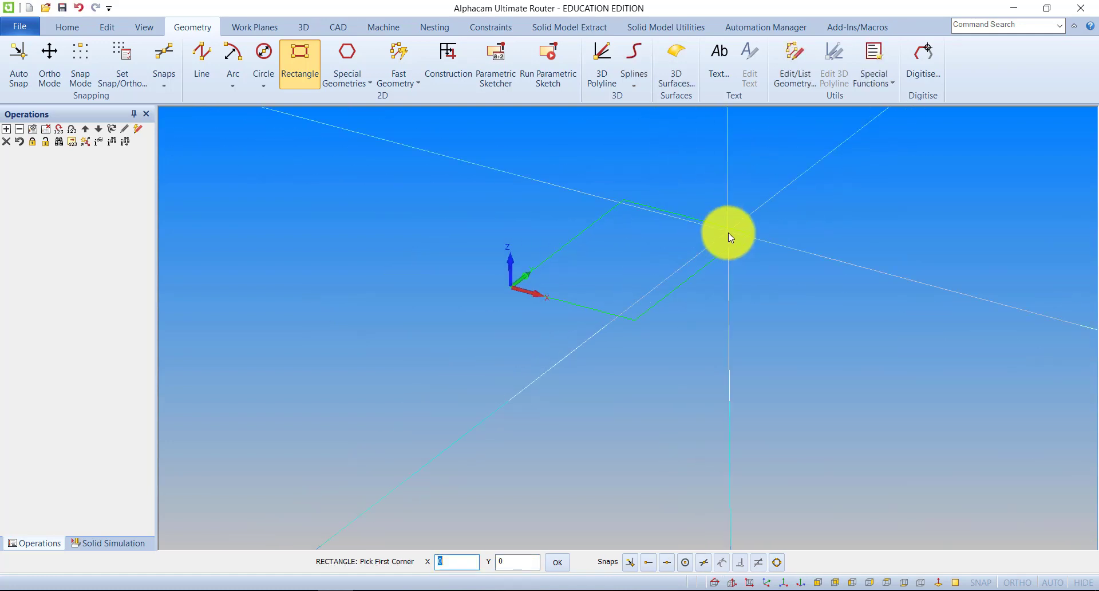
scroll(728, 232, "up", 3)
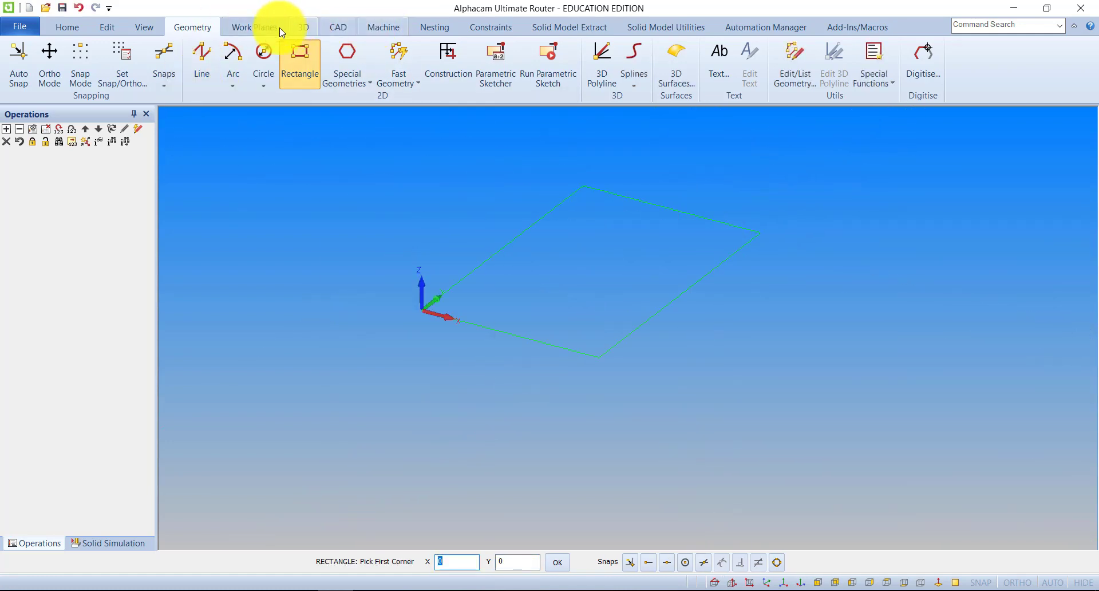
Set the rectangle as Main material with Material Top Z 0 and Material Bottom Z -18.
left_click(128, 27)
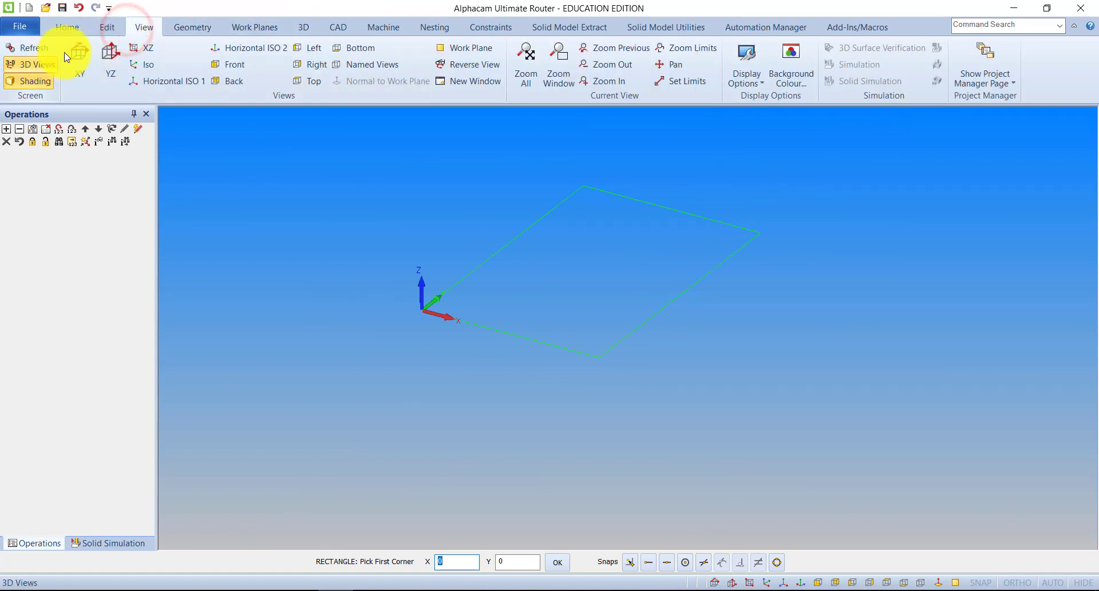
left_click(303, 27)
left_click(41, 81)
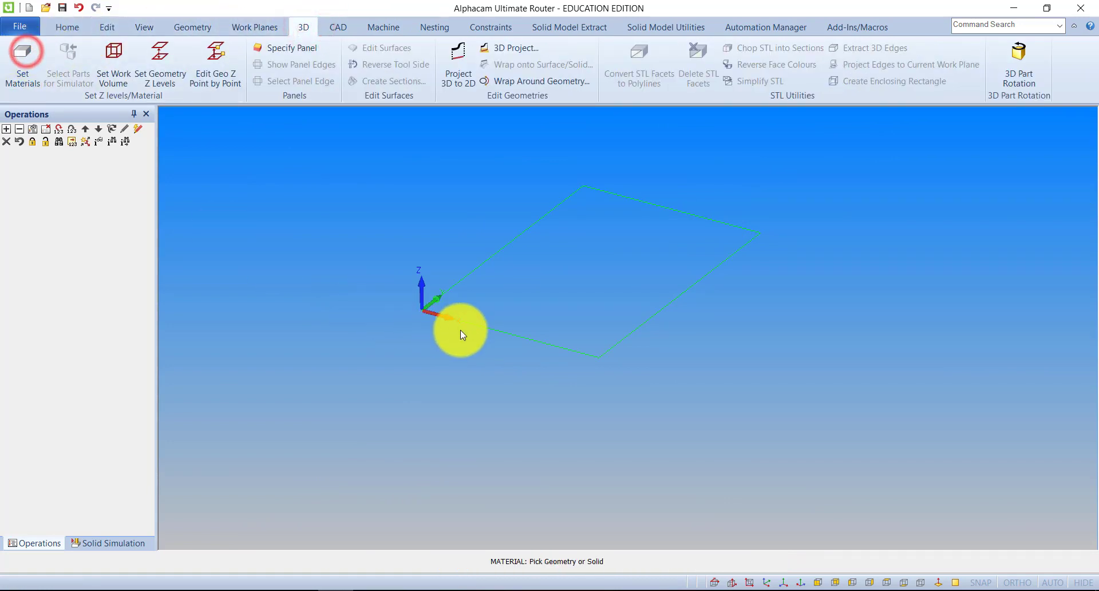
left_click(480, 325)
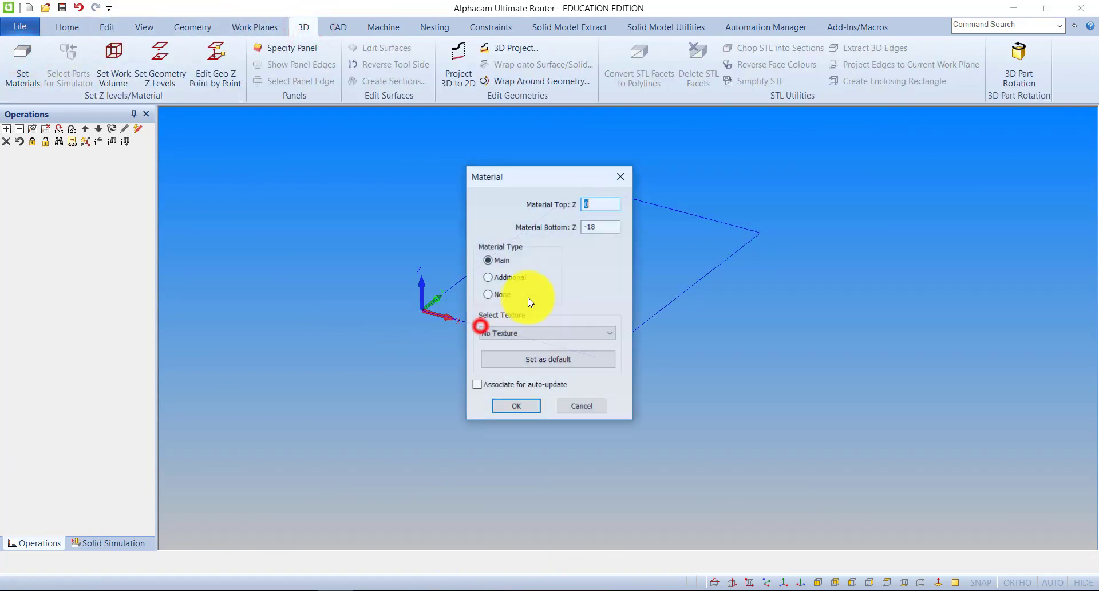
left_click(516, 405)
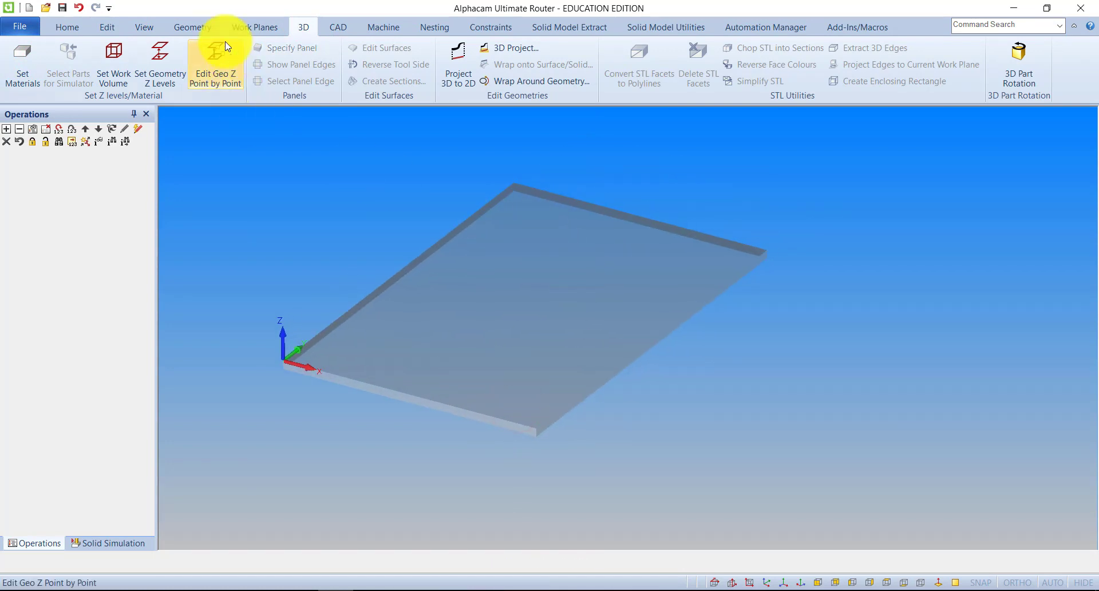
Draw three roughly parallel lines crossing the panel's full width, with their ends overrunning both long edges.
left_click(200, 27)
left_click(201, 57)
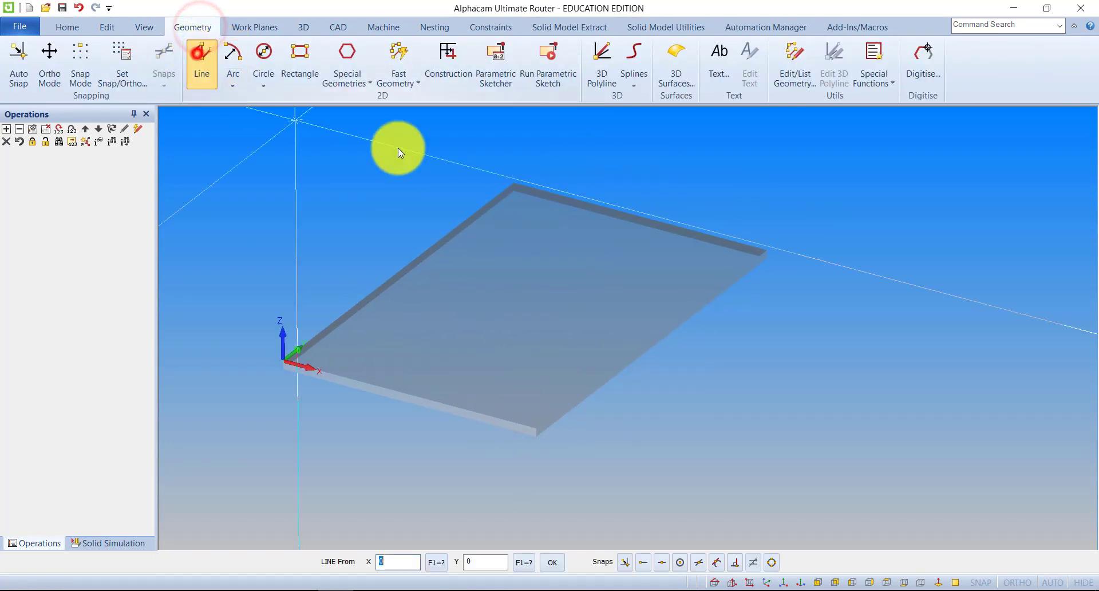
left_click(441, 199)
left_click(785, 297)
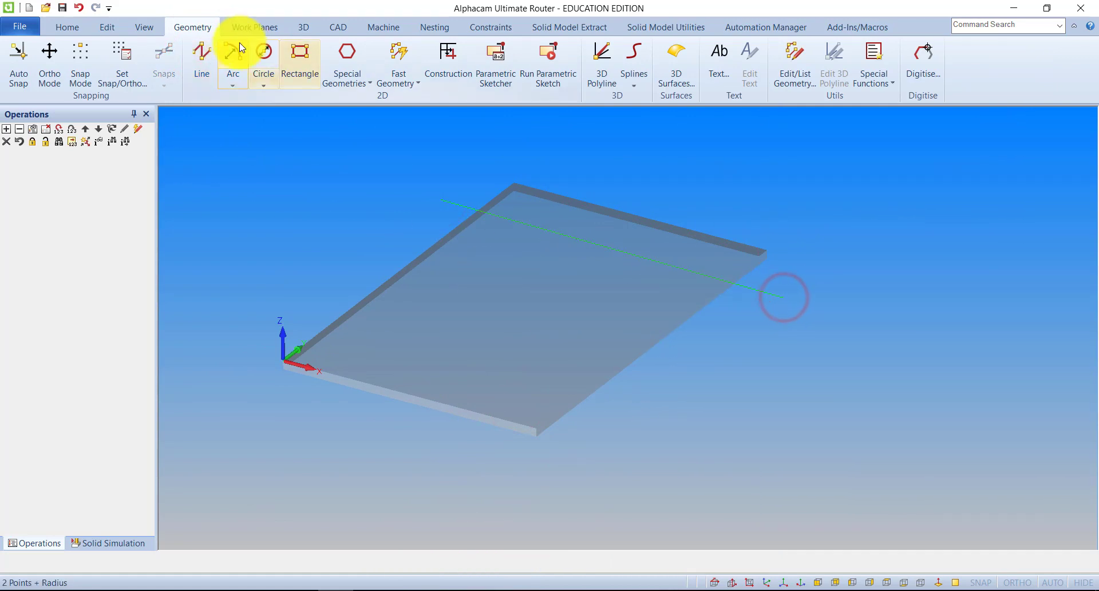
left_click(207, 55)
left_click(387, 228)
left_click(767, 344)
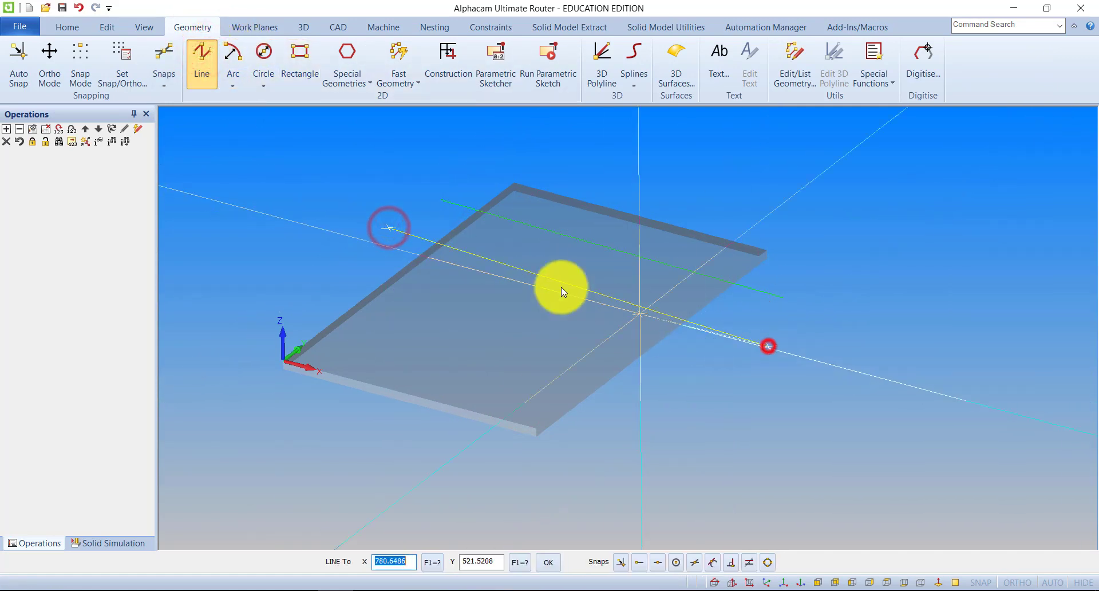
left_click(205, 62)
left_click(334, 274)
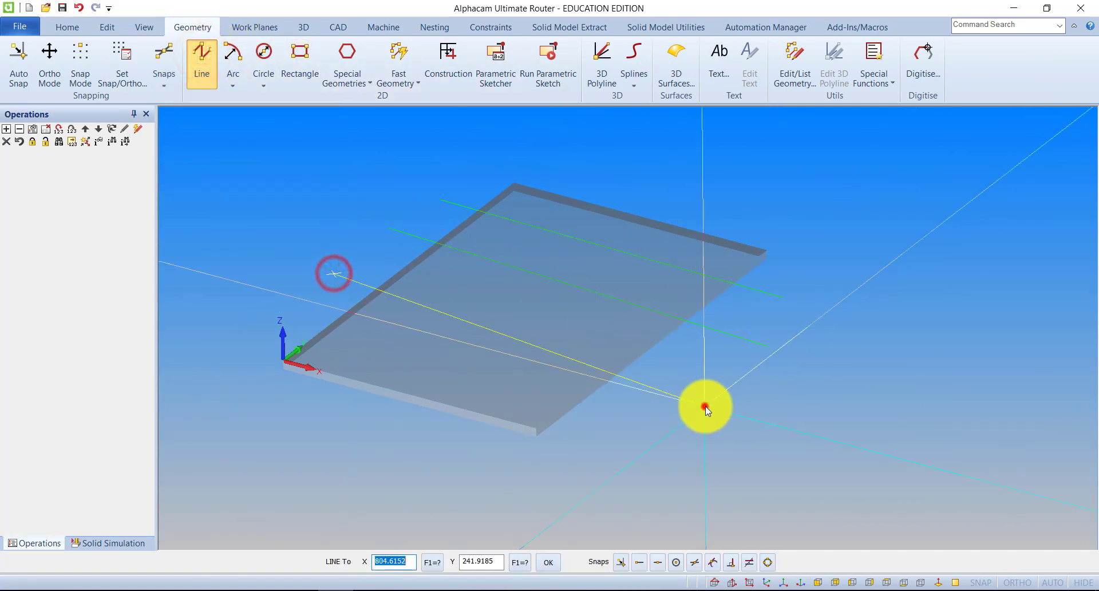
left_click(705, 405)
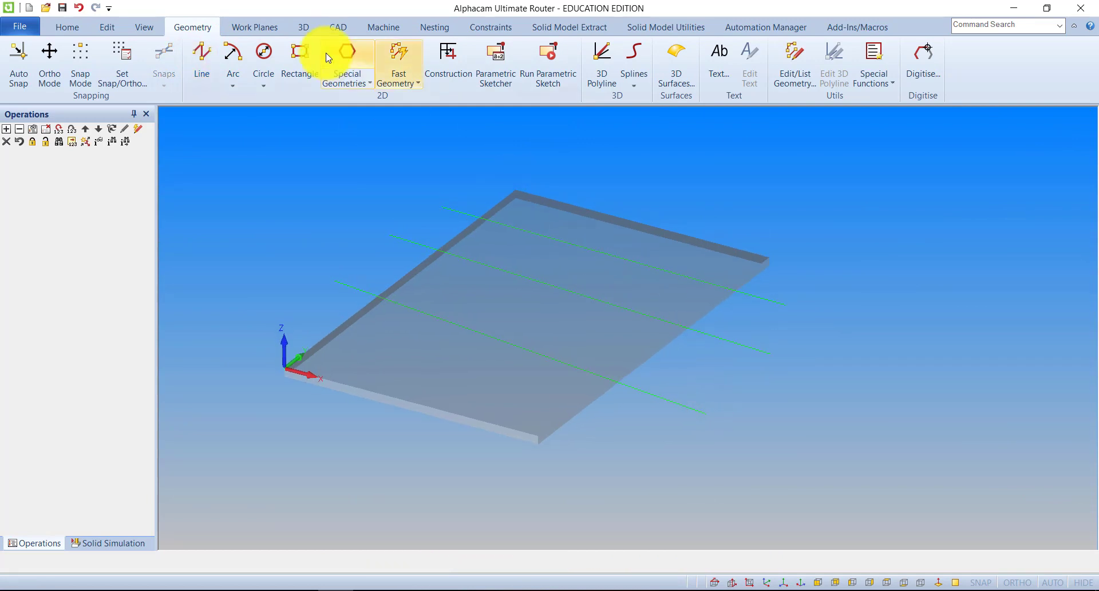
Select the Flat - 10mm tool for machining and leave the tool directions as they are.
left_click(385, 27)
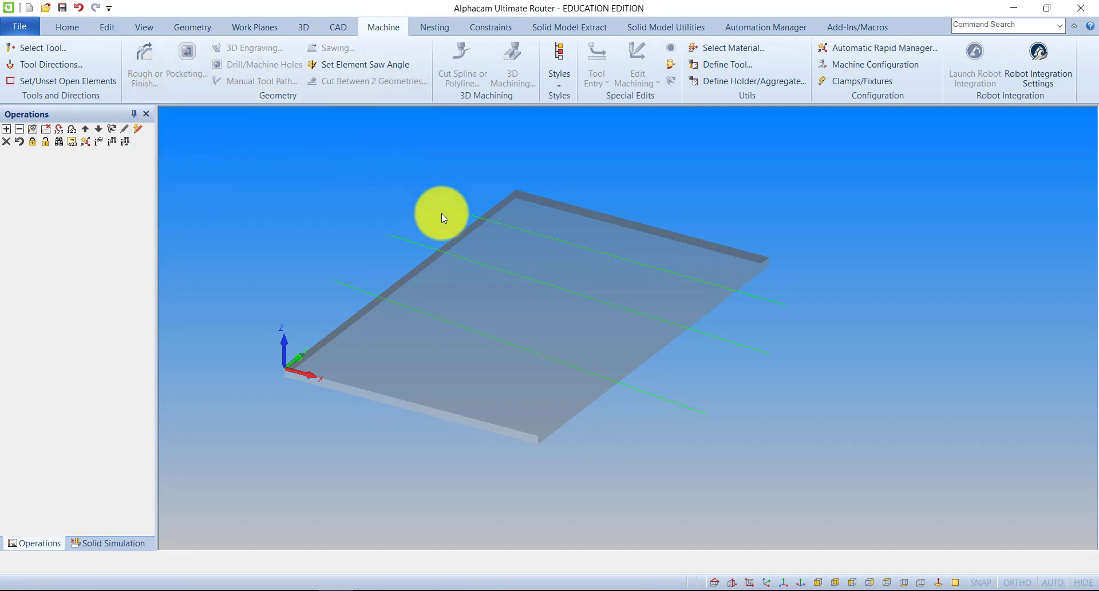
scroll(455, 211, "up", 5)
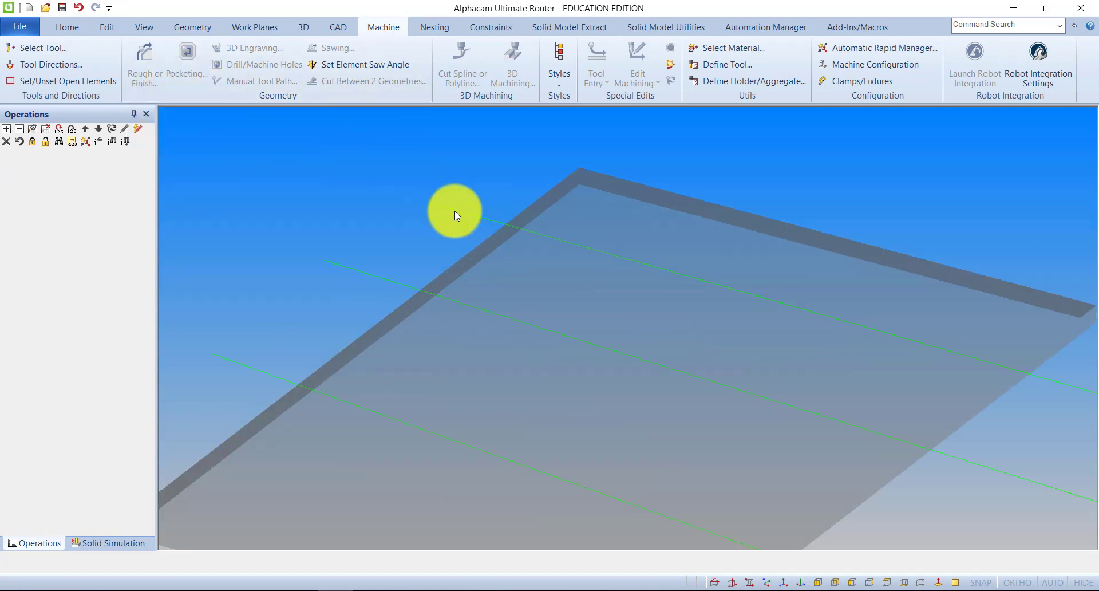
scroll(461, 211, "down", 2)
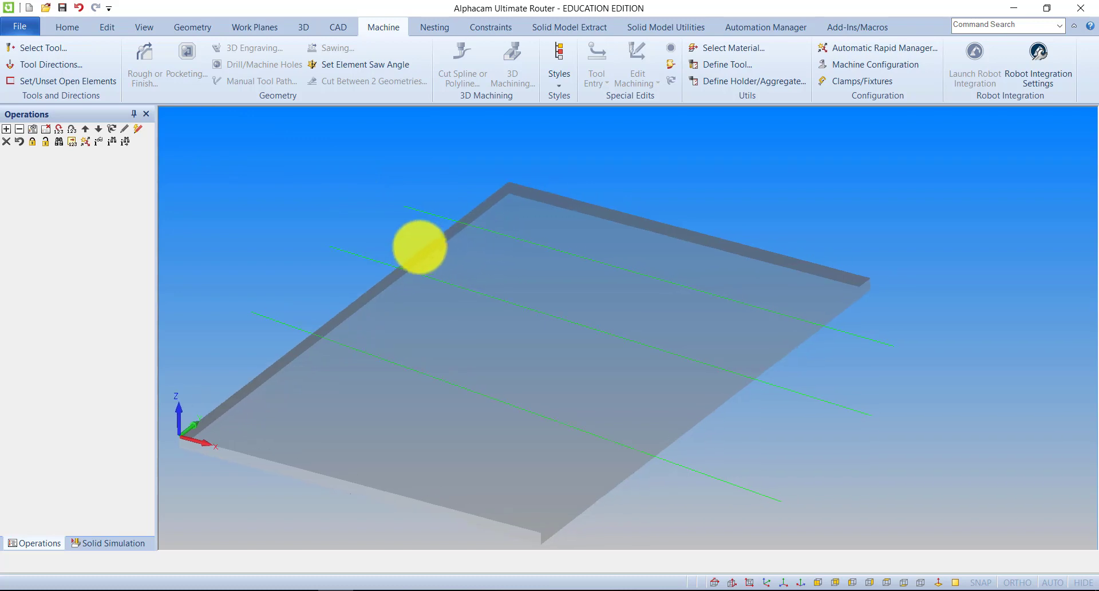
left_click(25, 50)
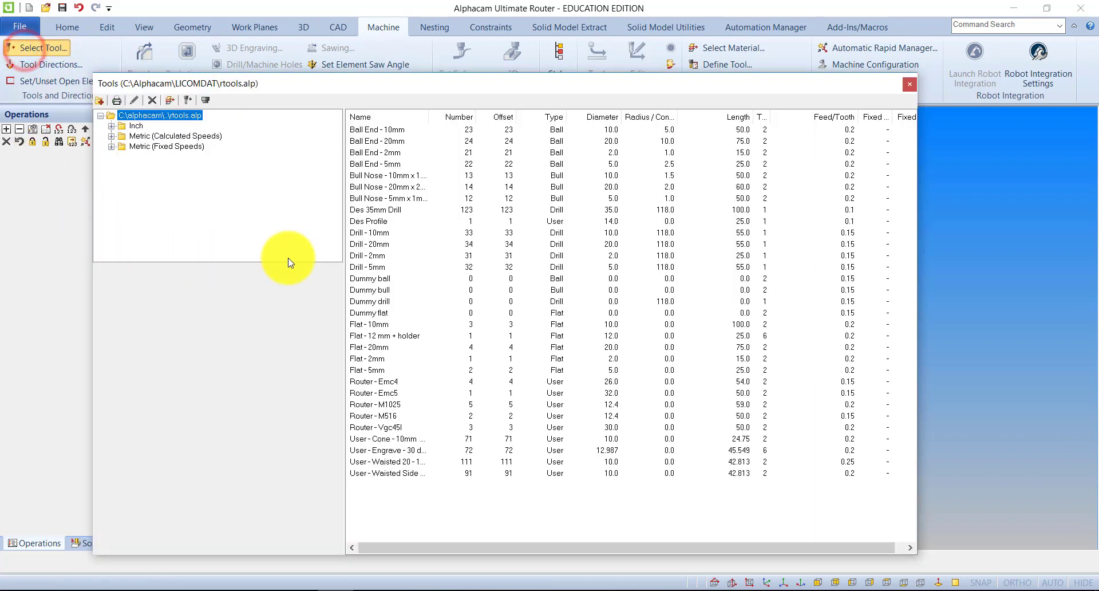
double_click(371, 324)
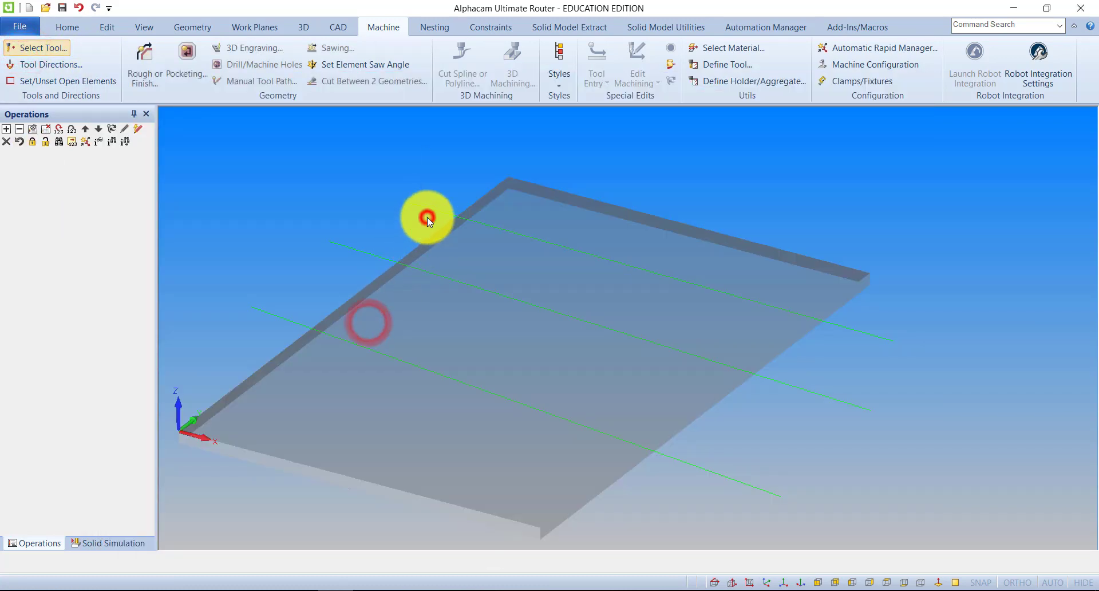
left_click(427, 218)
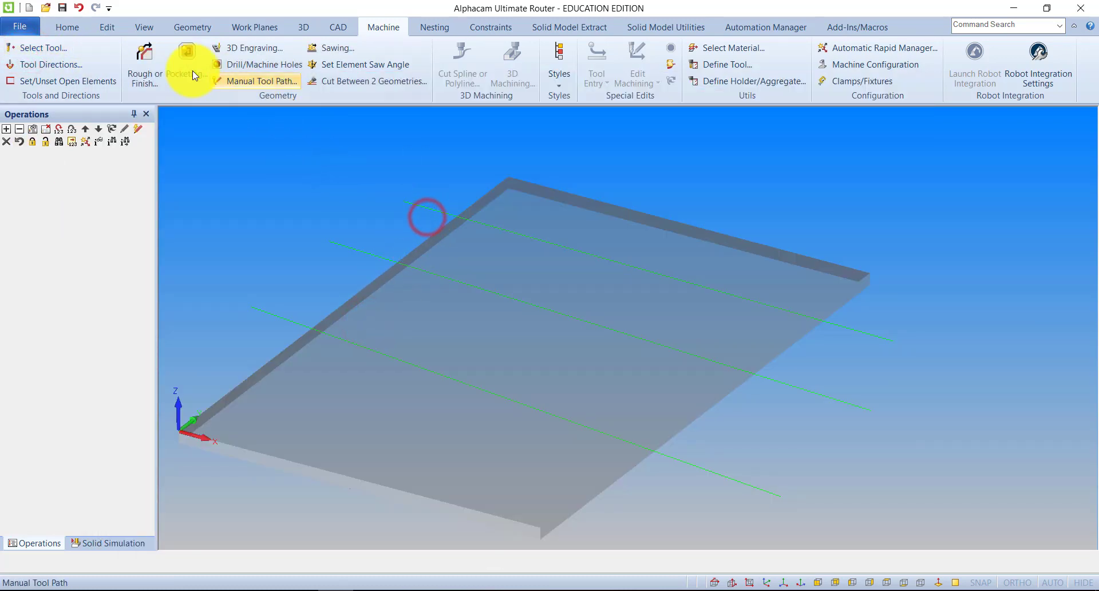
left_click(60, 65)
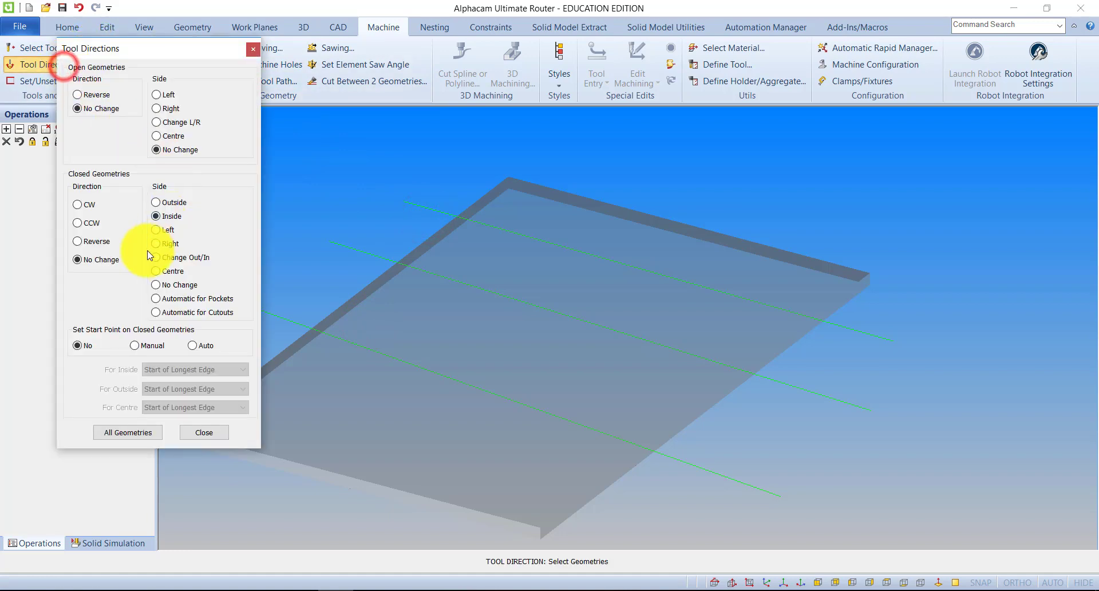
left_click(205, 434)
Set up a vertical Rough/Finish operation with Final Depth -10 and Number of Cuts 2.
left_click(146, 63)
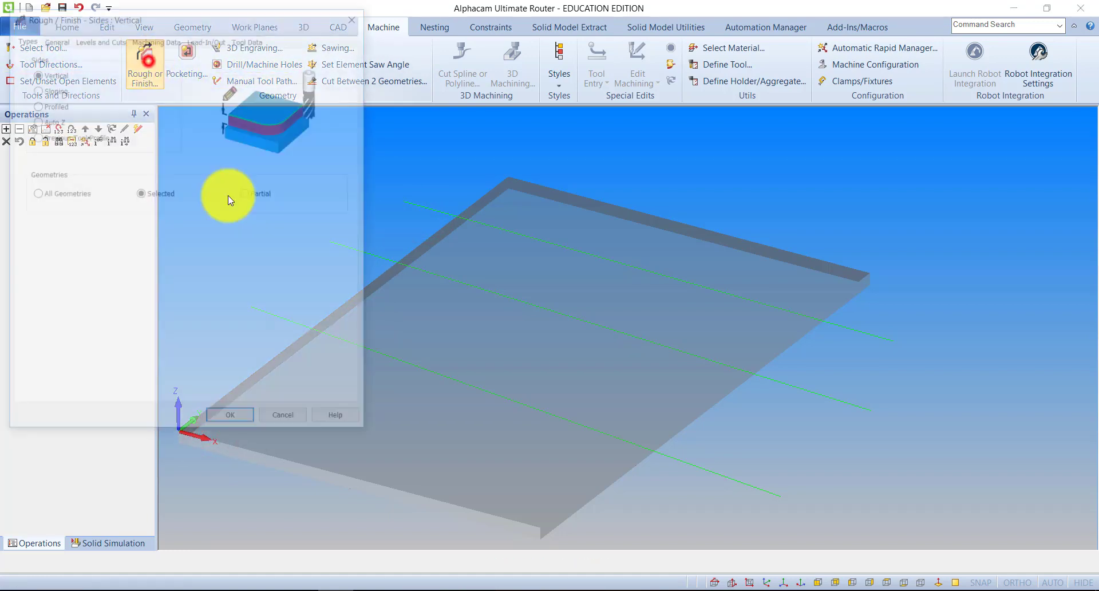
left_click(102, 38)
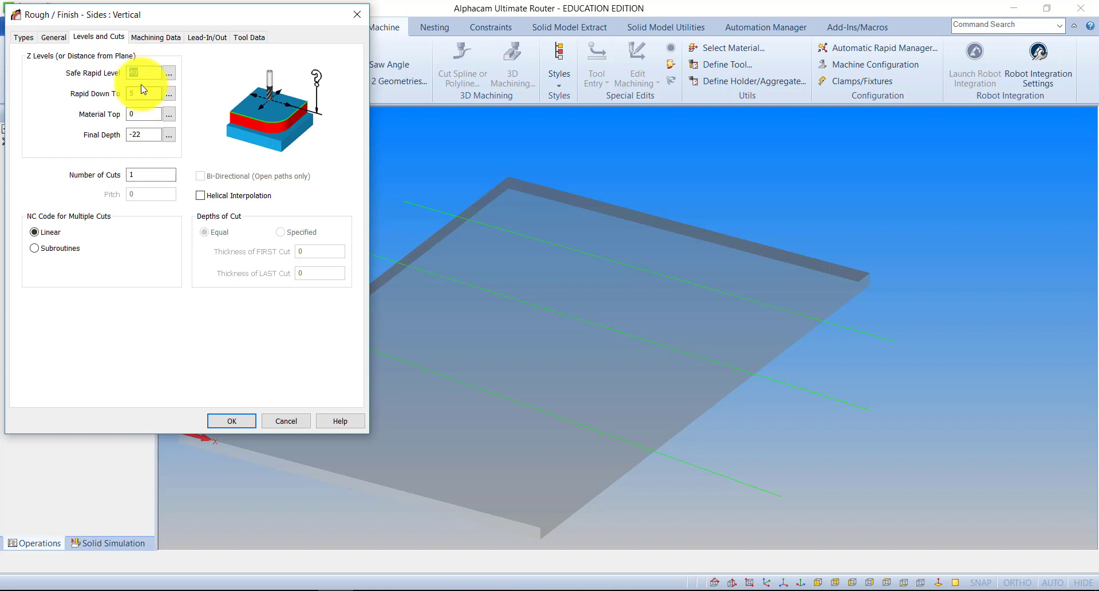
left_click_drag(164, 10, 160, 118)
left_click_drag(286, 119, 332, 48)
left_click(183, 172)
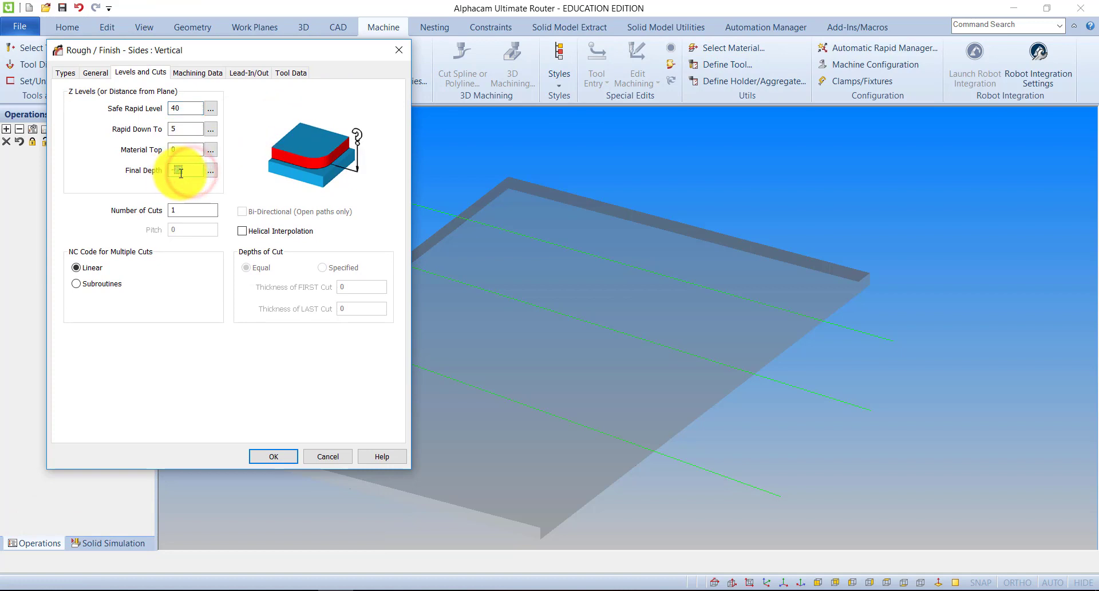
double_click(192, 210)
type("2")
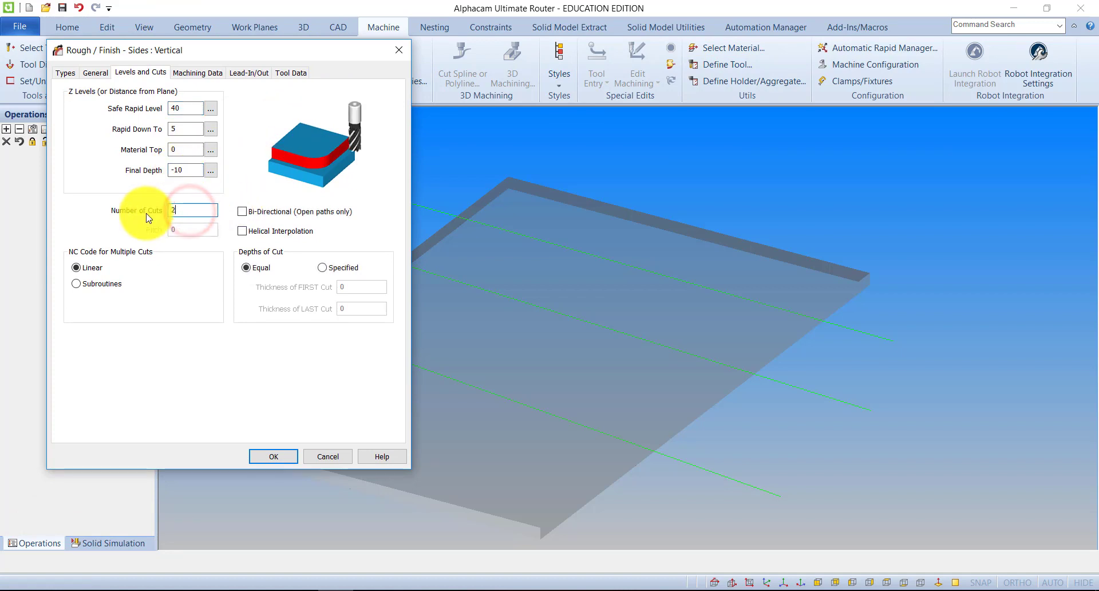
Accept the Rough/Finish settings and machine the line farthest from the origin.
left_click(254, 72)
left_click(263, 455)
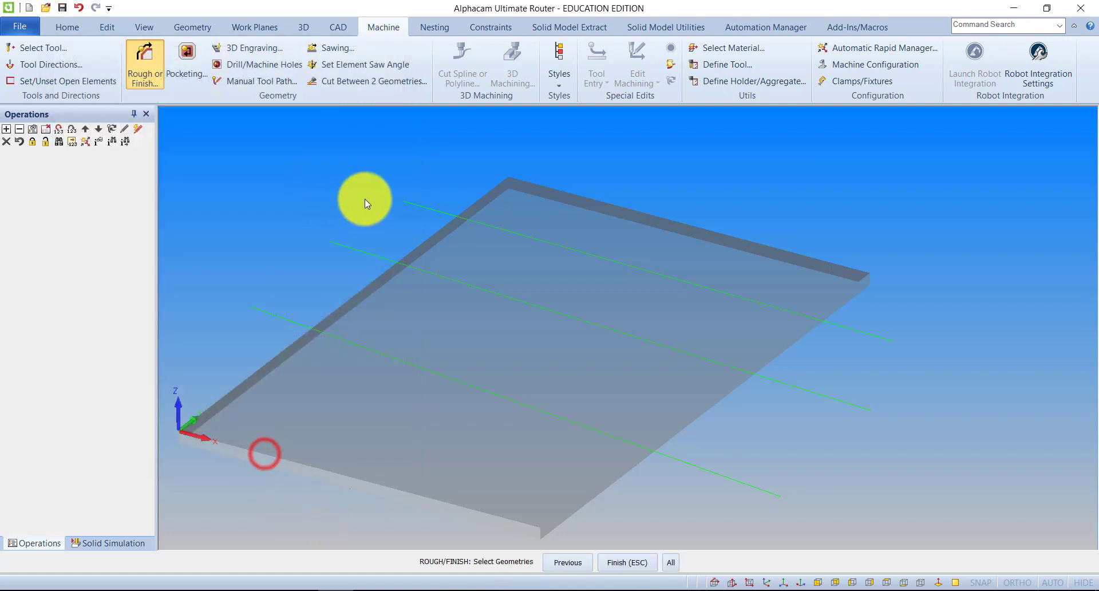
left_click(424, 207)
right_click(424, 208)
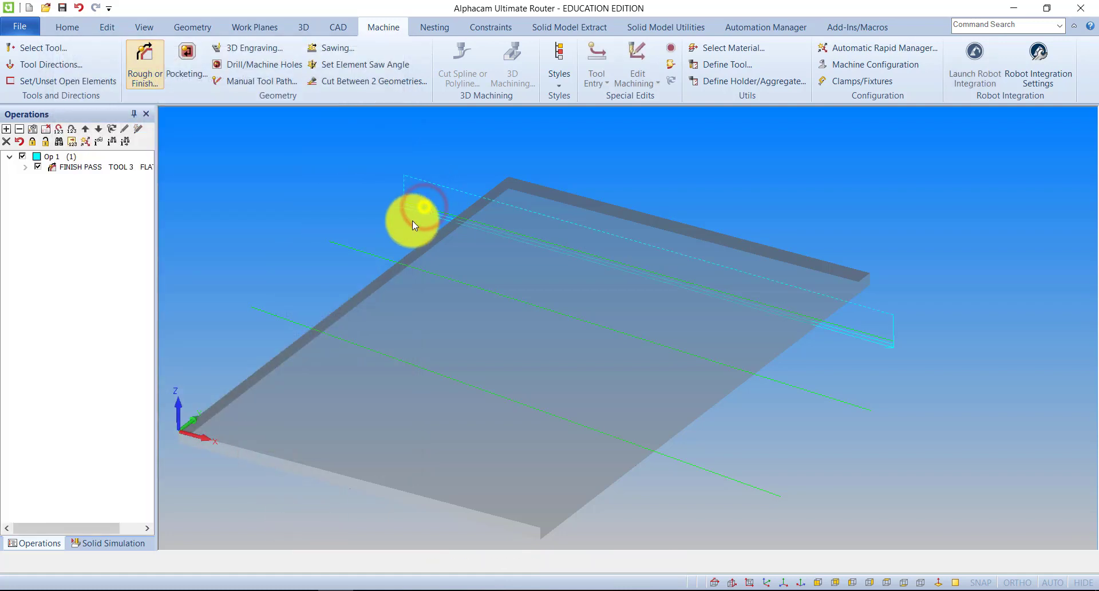
Widen the operations list so the full description of the finish pass can be read.
left_click(84, 168)
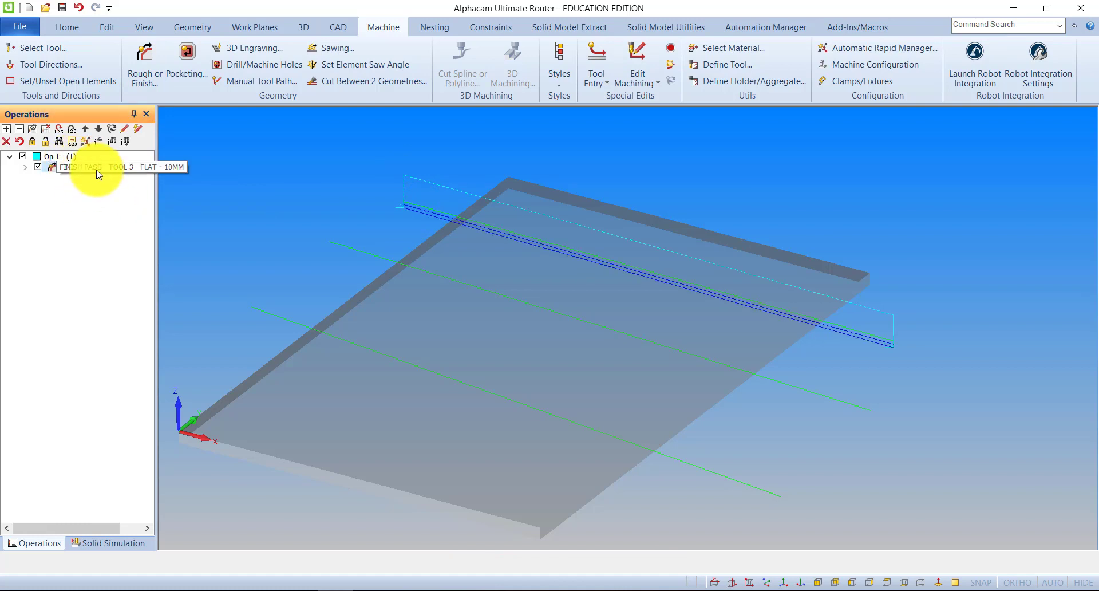
middle_click_drag(590, 212, 577, 207)
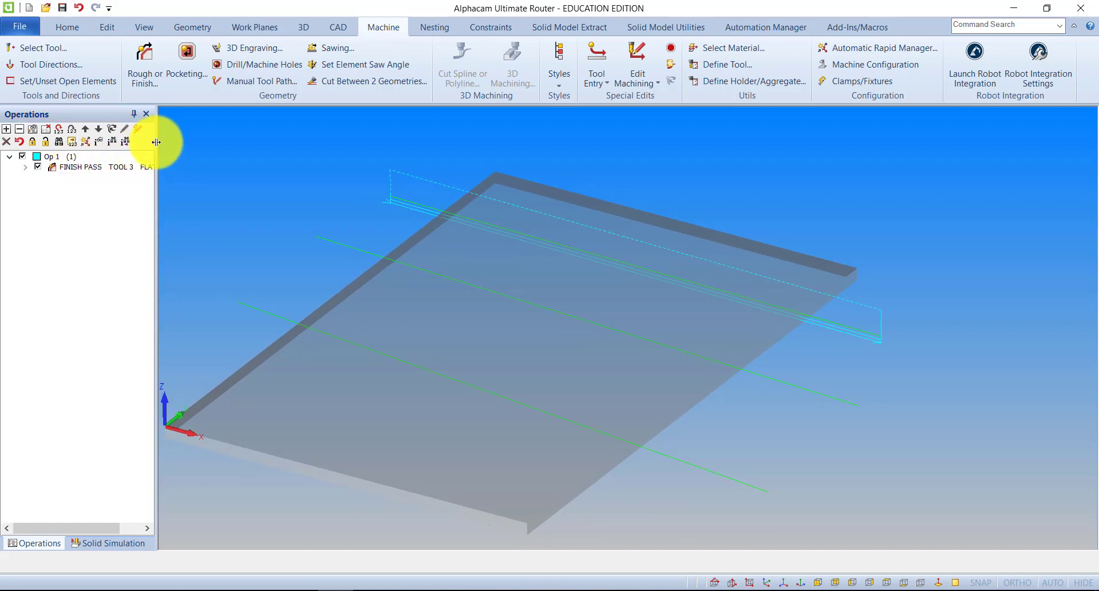
left_click_drag(155, 142, 238, 144)
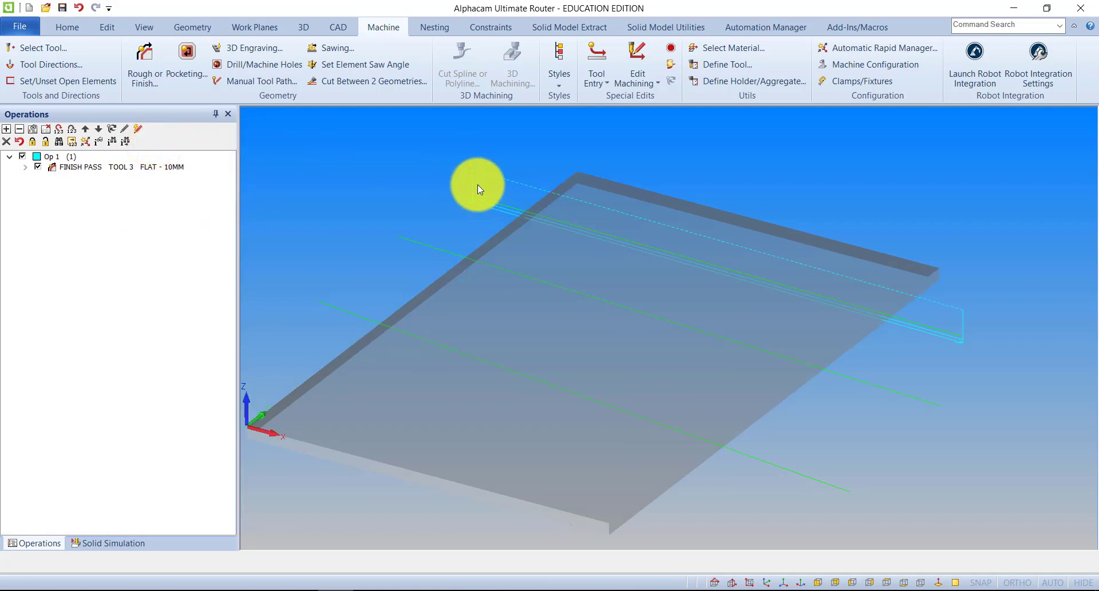
Save the finish pass as a new machining style named "Des 10mm by 10mm groove in 3 passes".
right_click(84, 169)
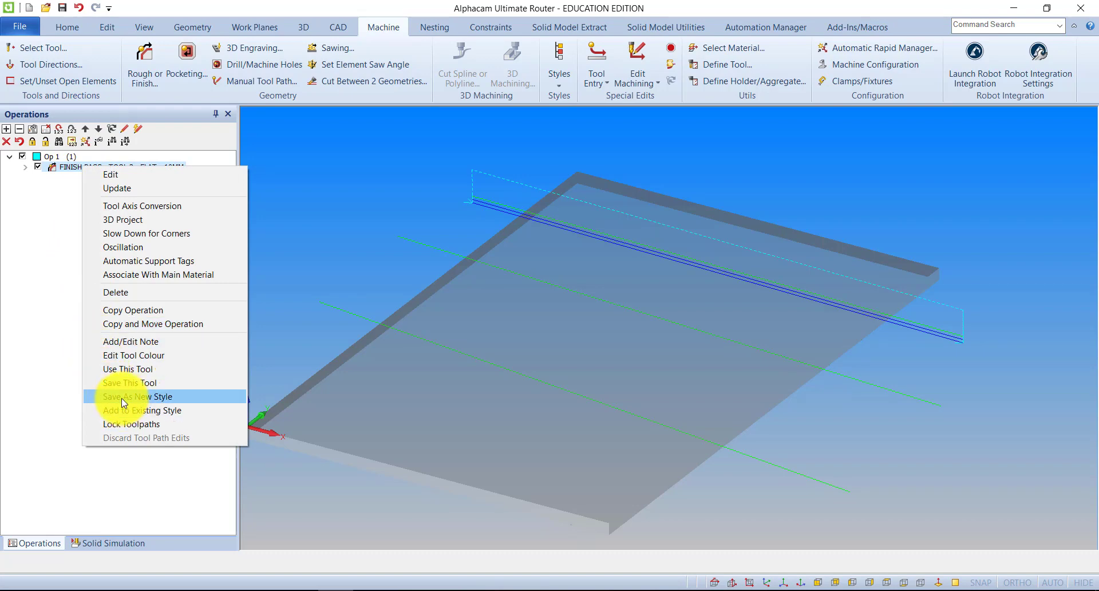
left_click(140, 396)
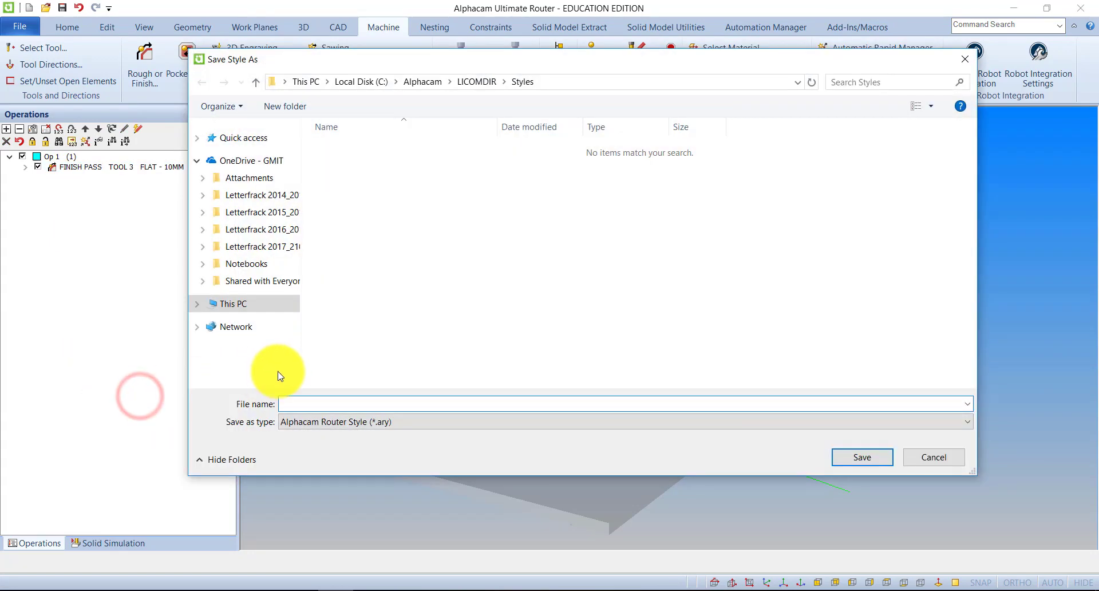
type("Des 1")
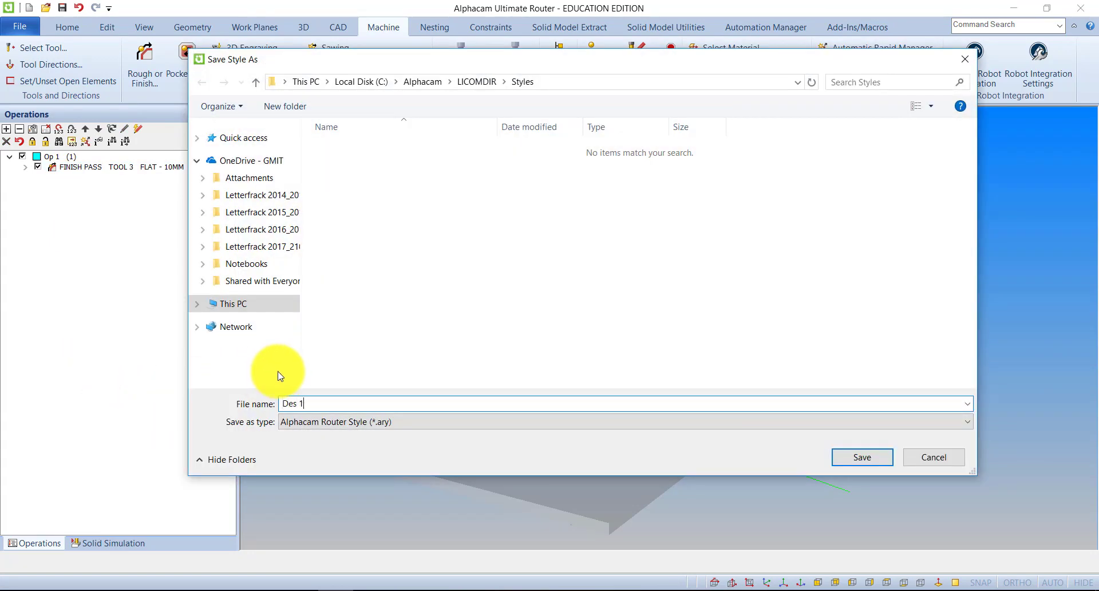
type("0mm by 10mm groove in 3 passes")
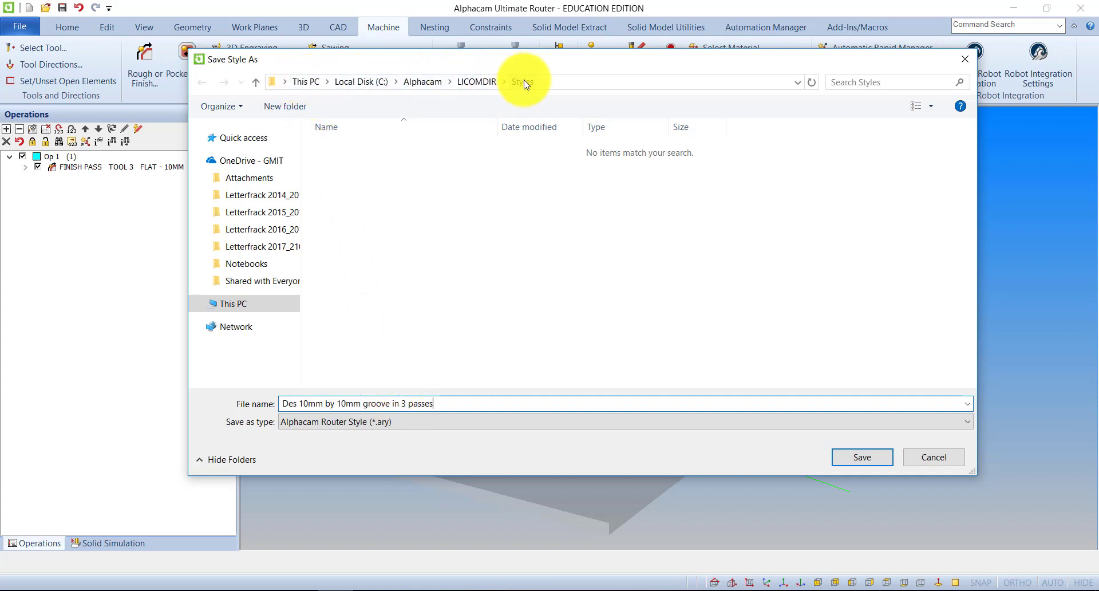
left_click(853, 457)
Apply the saved style "Des 10mm by 10mm groove in 3 passes" to the middle line.
scroll(583, 269, "down", 3)
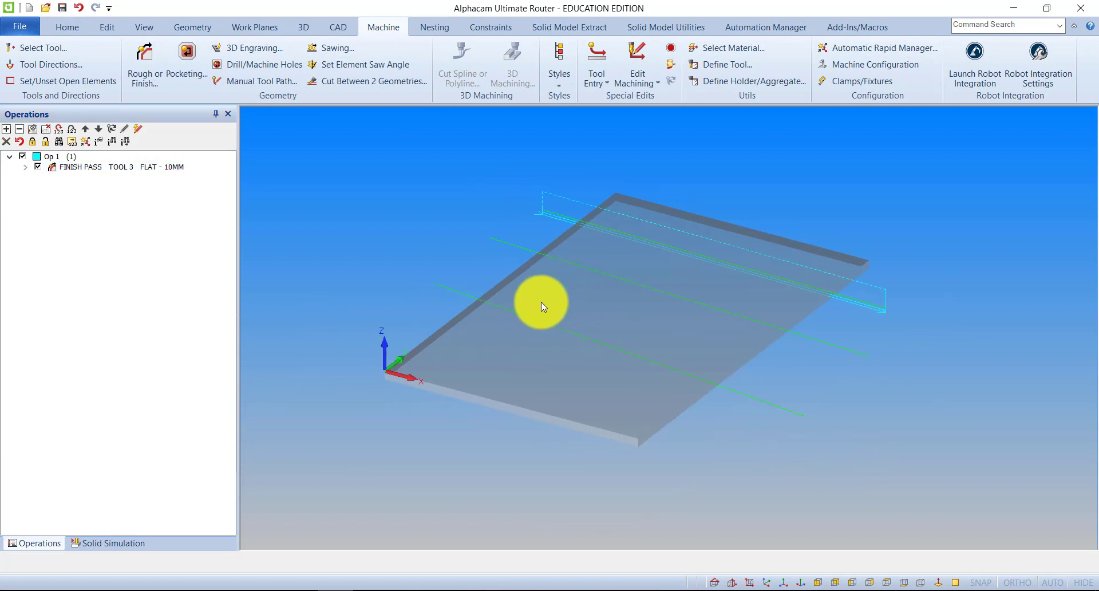
middle_click_drag(542, 258, 549, 256)
scroll(548, 240, "up", 2)
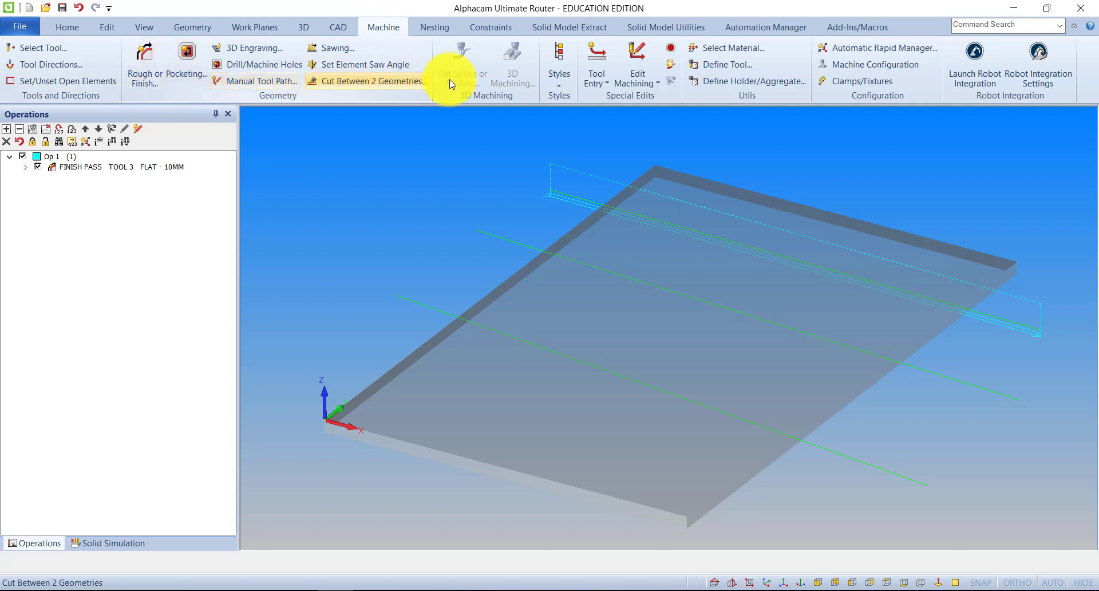
left_click(558, 77)
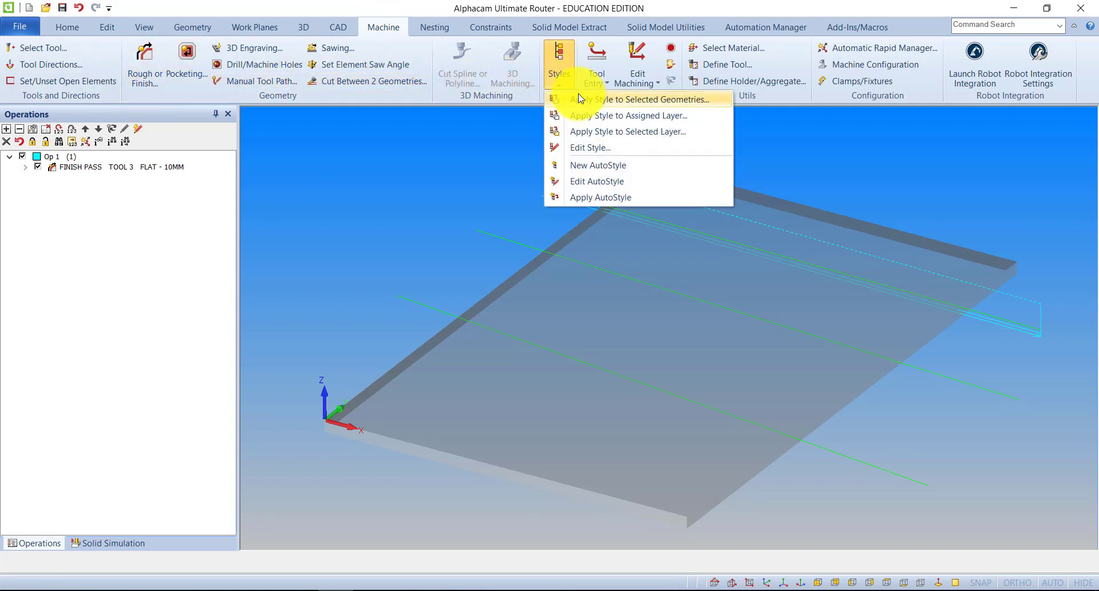
left_click(615, 101)
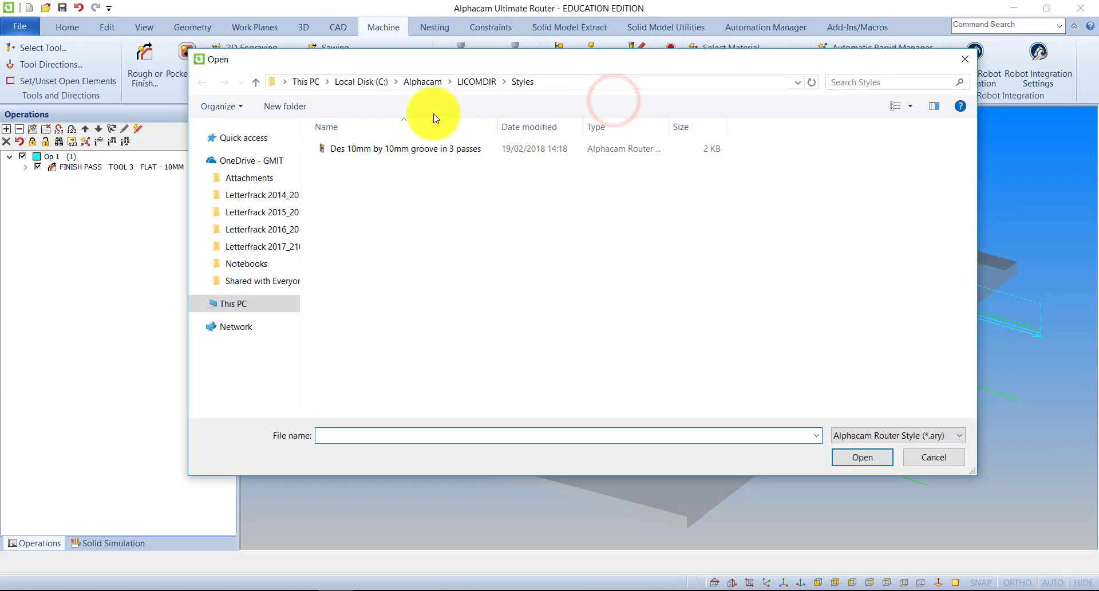
double_click(367, 148)
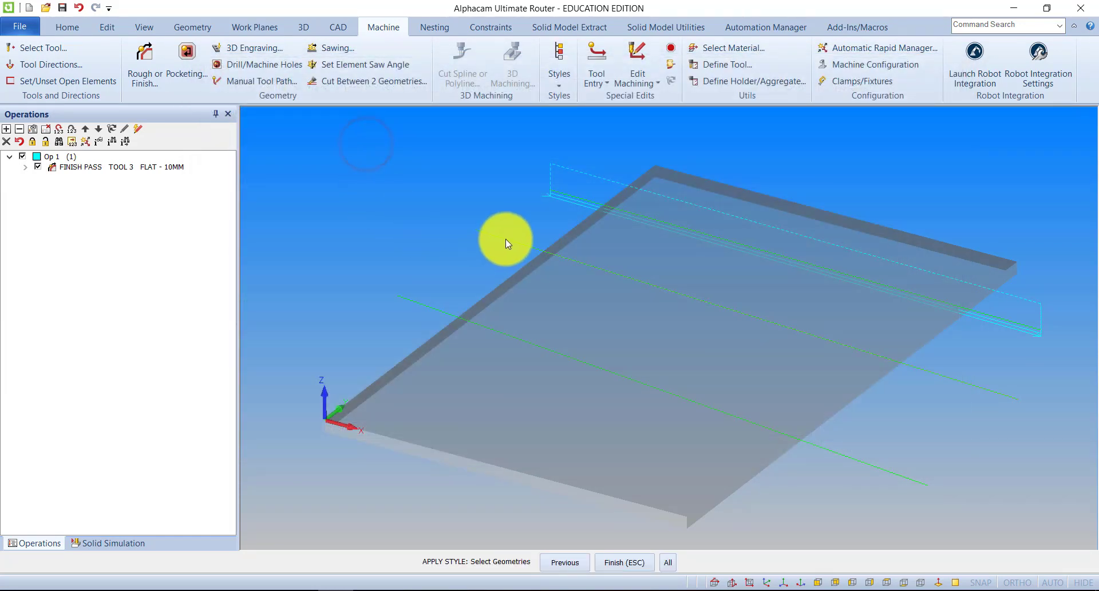
left_click(506, 238)
left_click(627, 564)
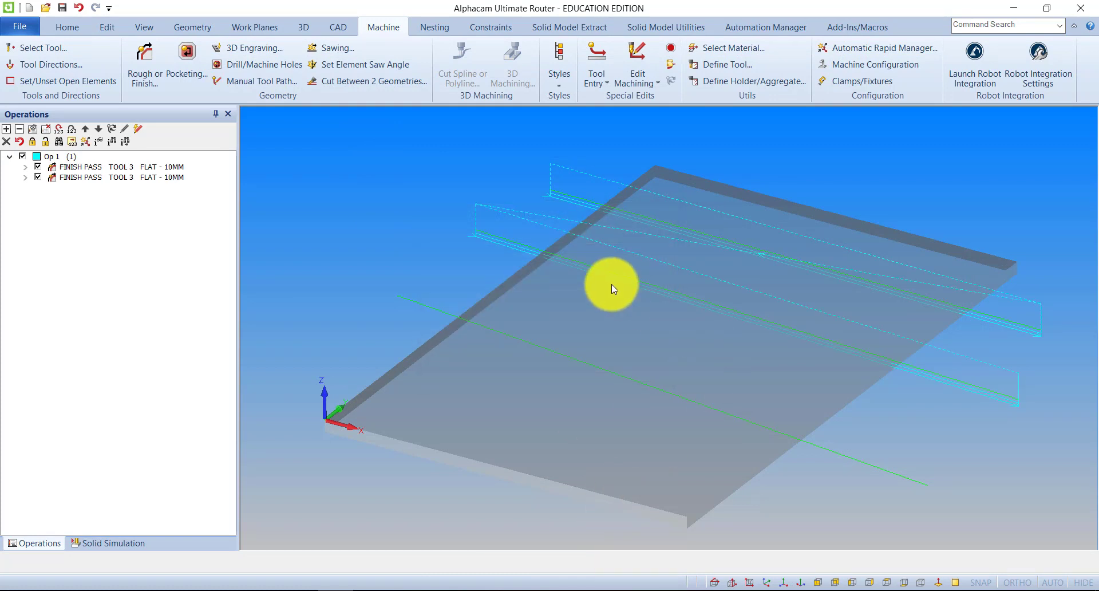
right_click(82, 178)
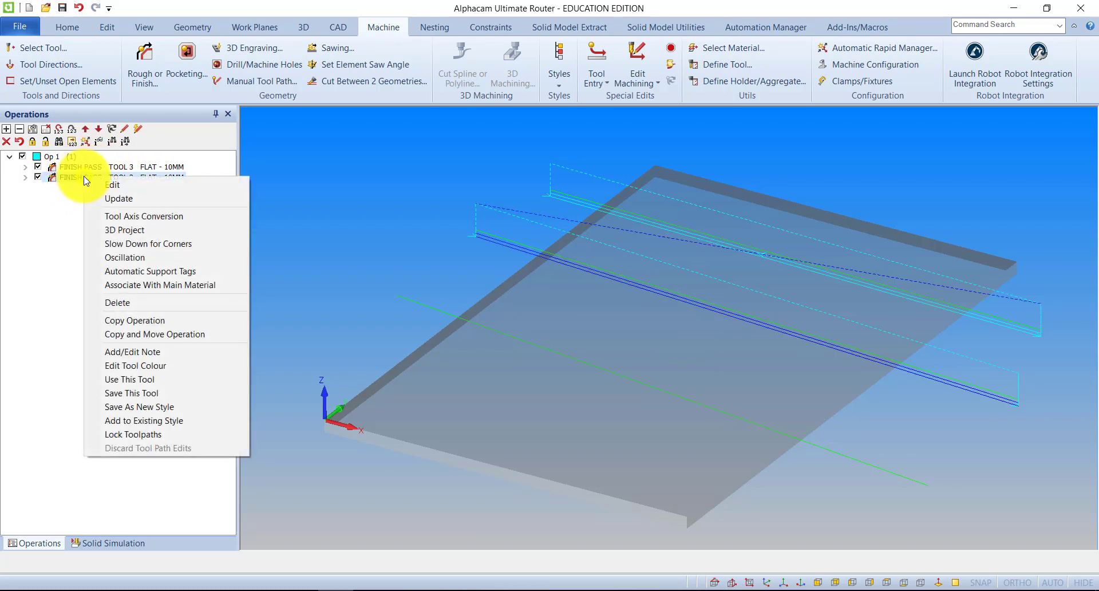
left_click(311, 215)
scroll(611, 255, "down", 3)
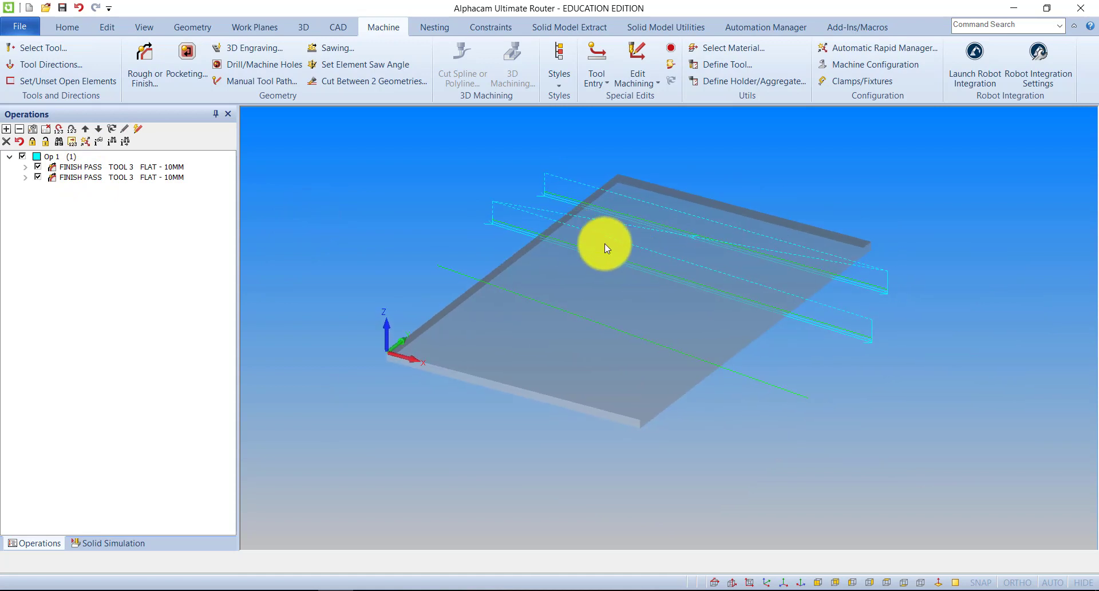
scroll(604, 242, "up", 3)
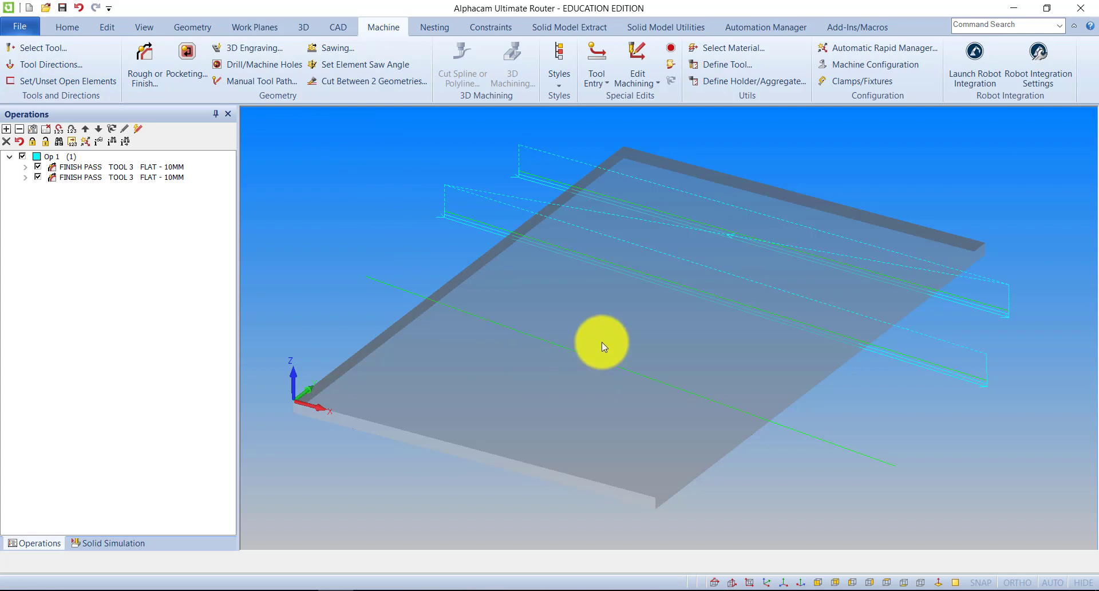
middle_click_drag(602, 341, 657, 336)
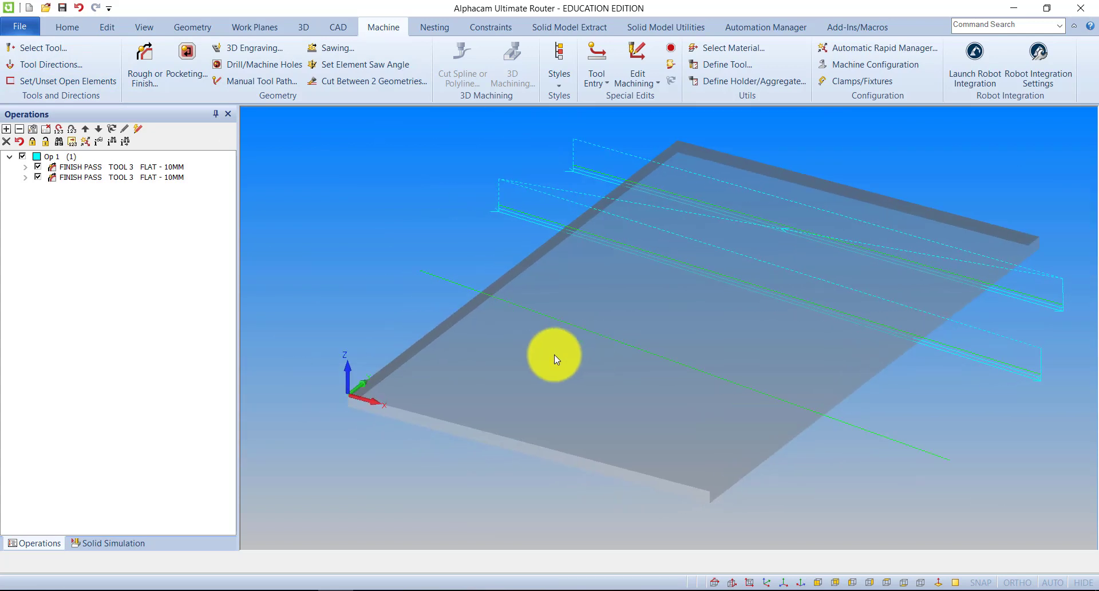
mouse_move(554, 355)
middle_mouse_down()
mouse_move(560, 344)
mouse_move(562, 367)
middle_mouse_up()
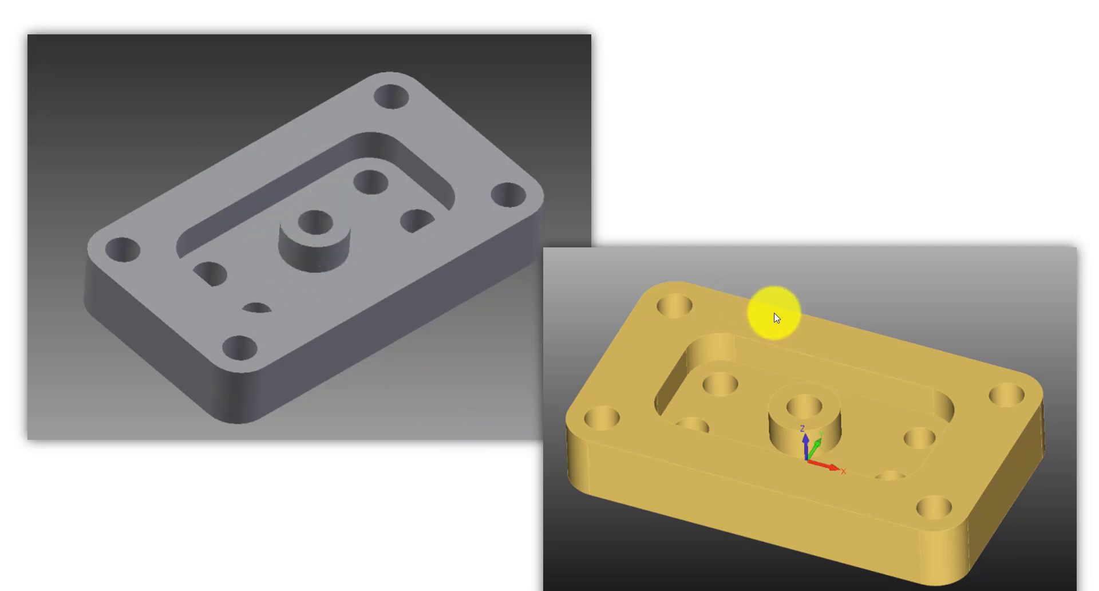
left_click(789, 101)
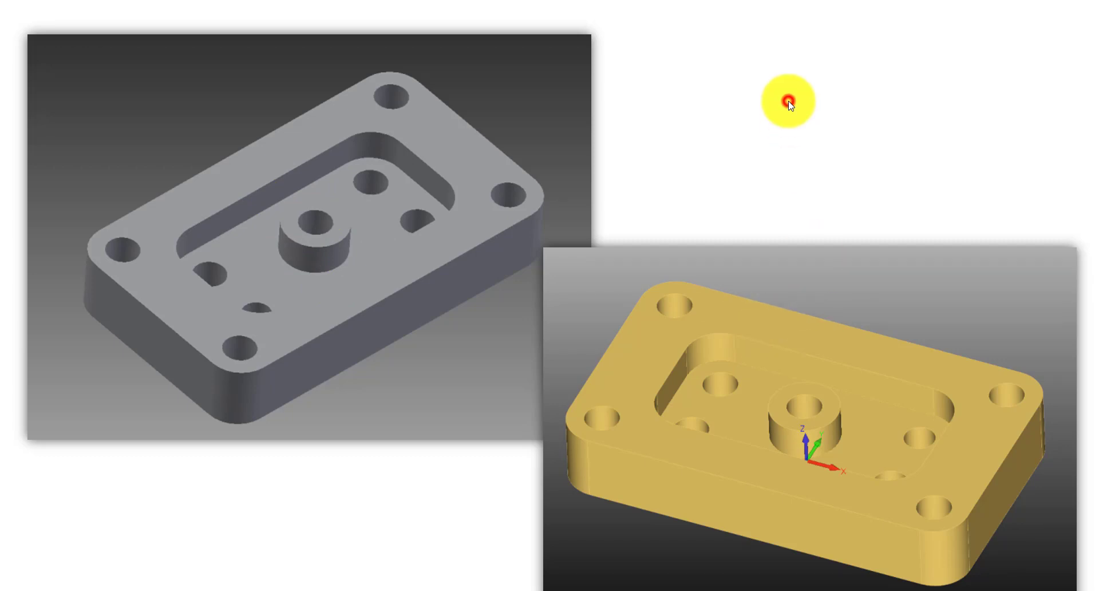